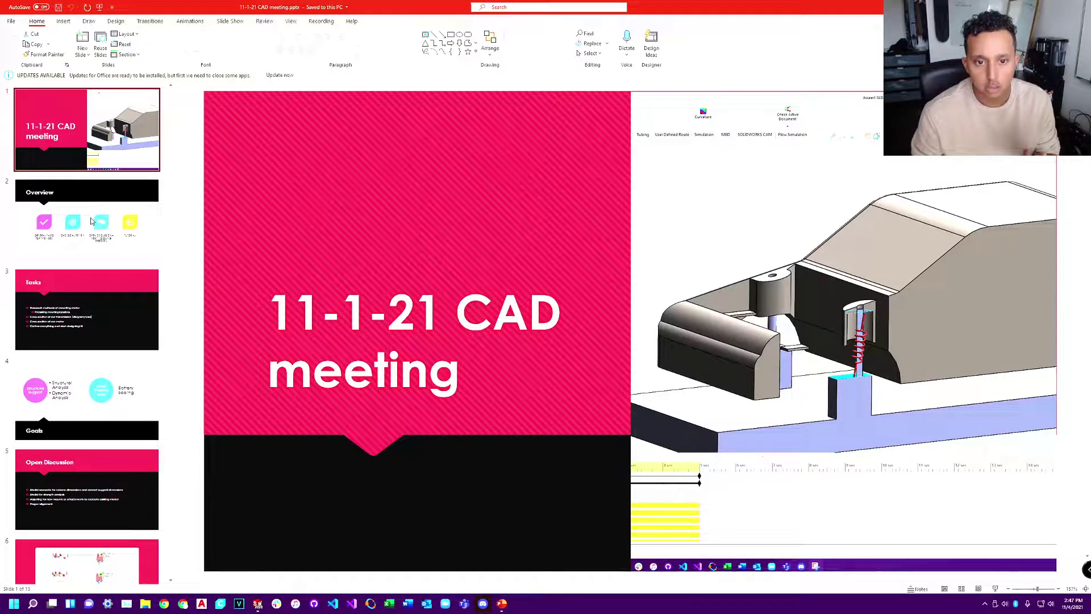
Step: Show the Overview, Tasks and Goals slides in turn, then scroll down the slide pane
click(94, 261)
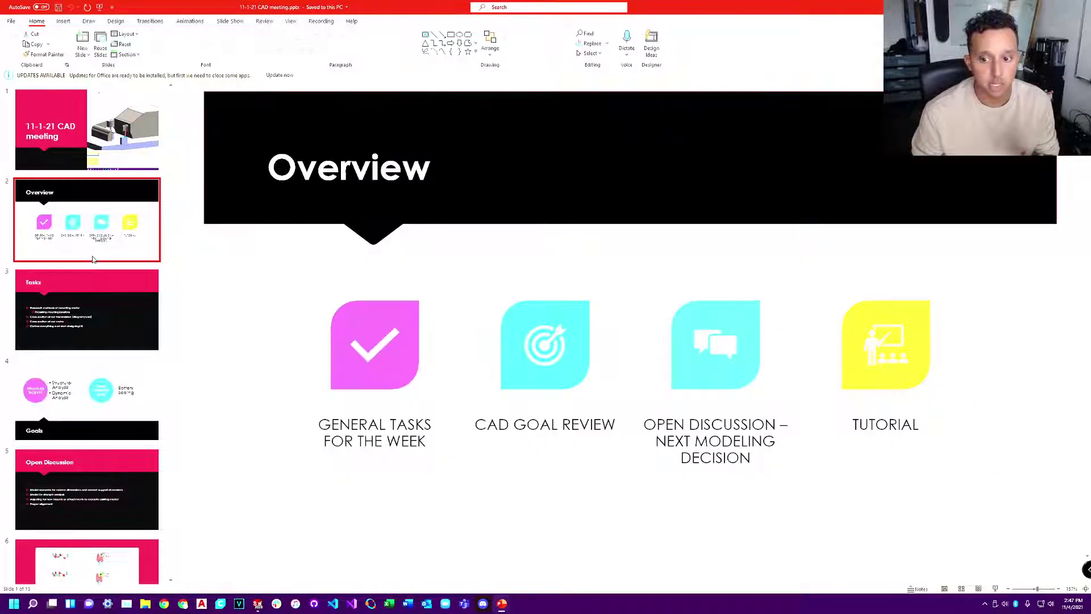
click(104, 319)
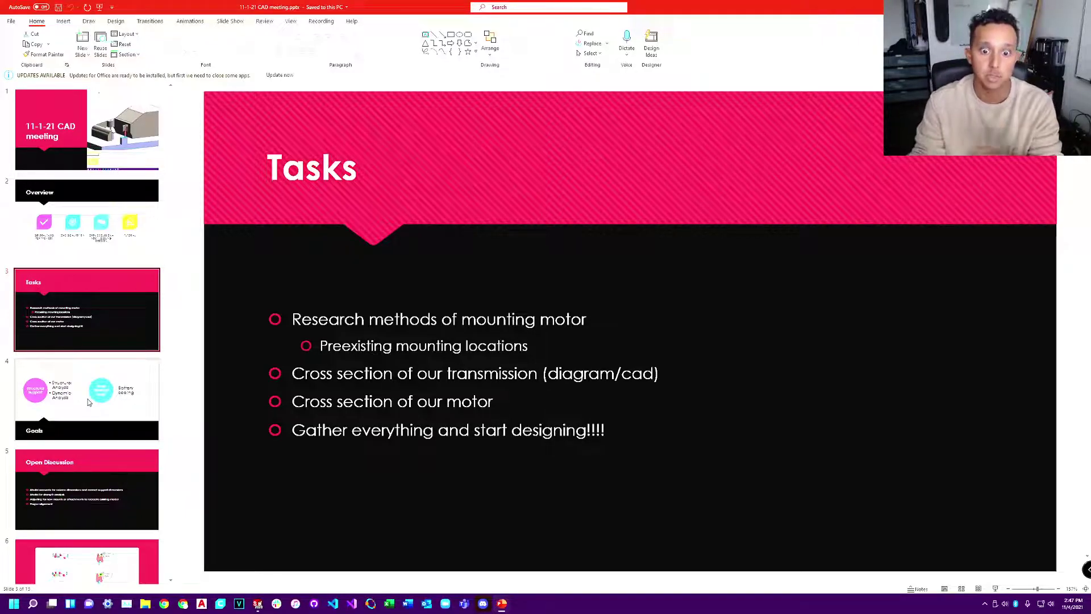
click(77, 432)
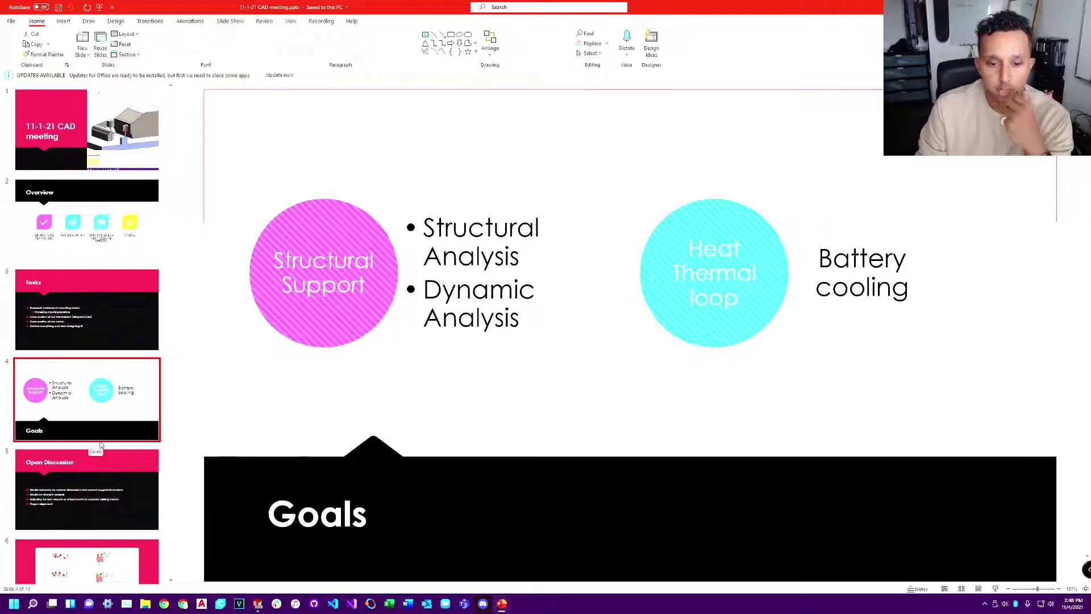
scroll(99, 390, down, 5)
Step: Move from the Dynamic Spring/Damper Simulation slide on to slide 9, Conceptual Design
click(159, 387)
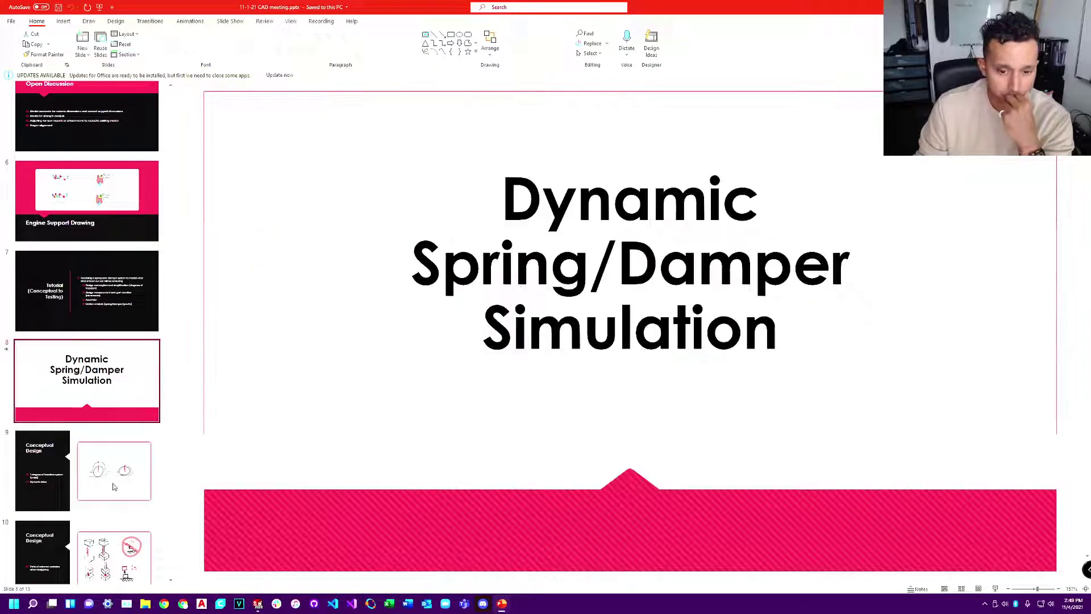
key(Down)
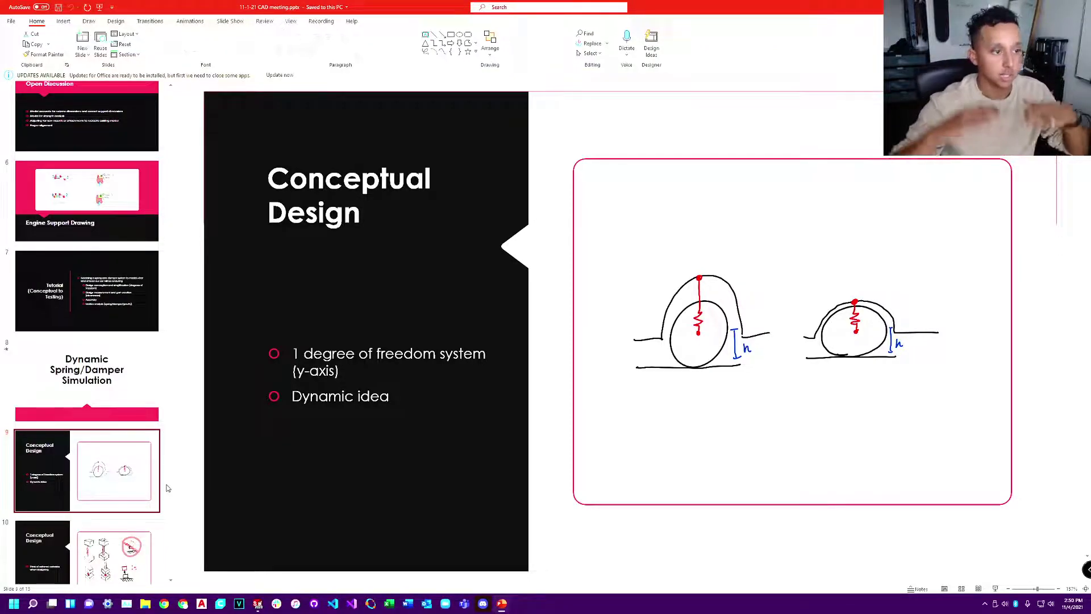
scroll(108, 484, down, 1)
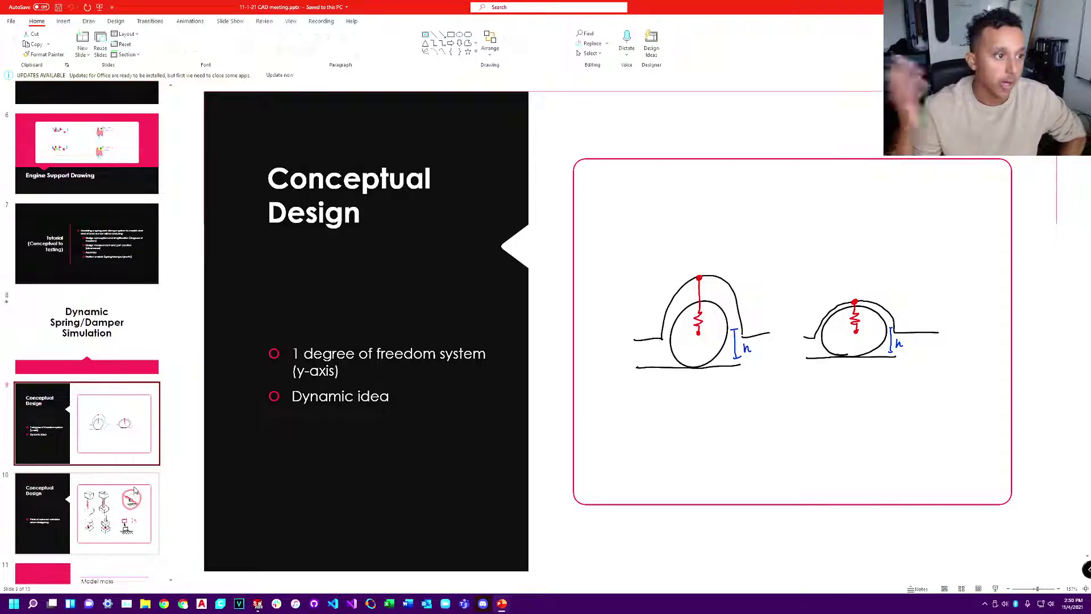
Step: Show slide 10, the Conceptual Design slide about external variables with cube-and-spring sketches
click(136, 491)
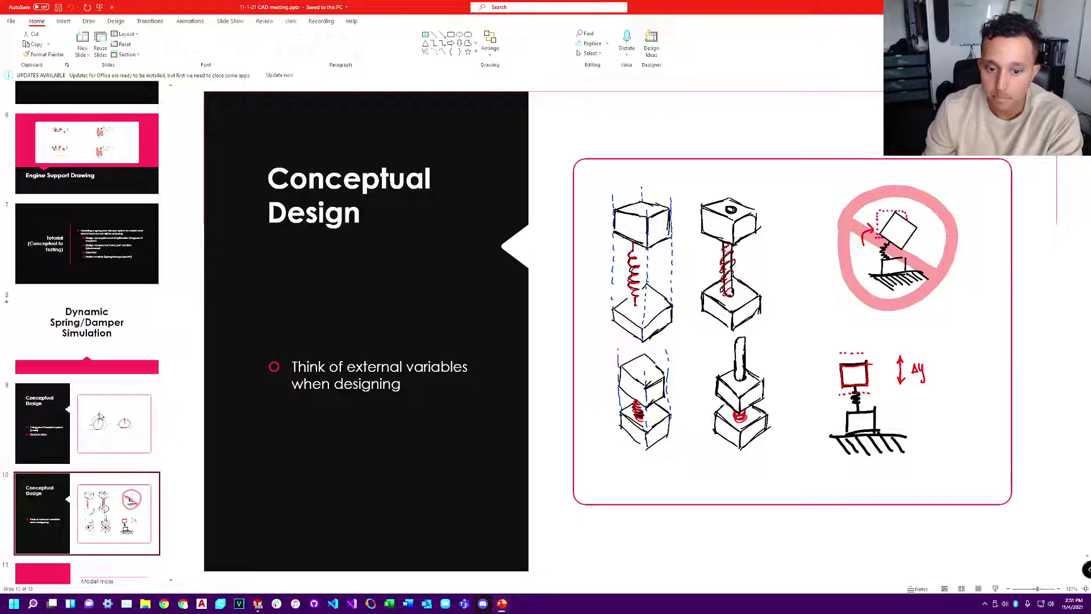
scroll(116, 394, down, 3)
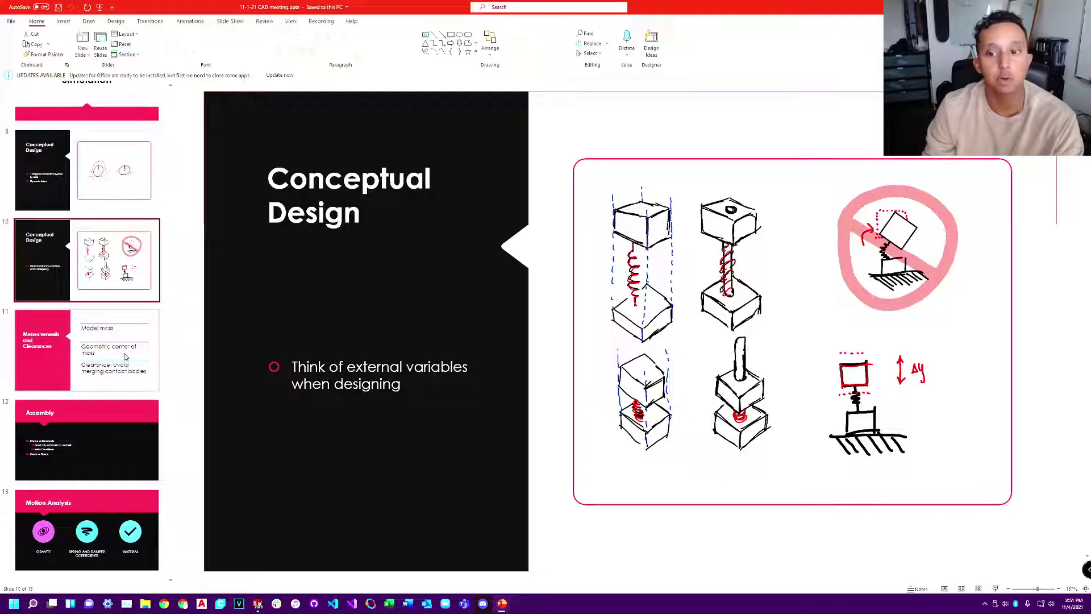
Step: Review the Measurements and Assembly slides, return to slide 10, then minimize PowerPoint
click(126, 362)
key(Down)
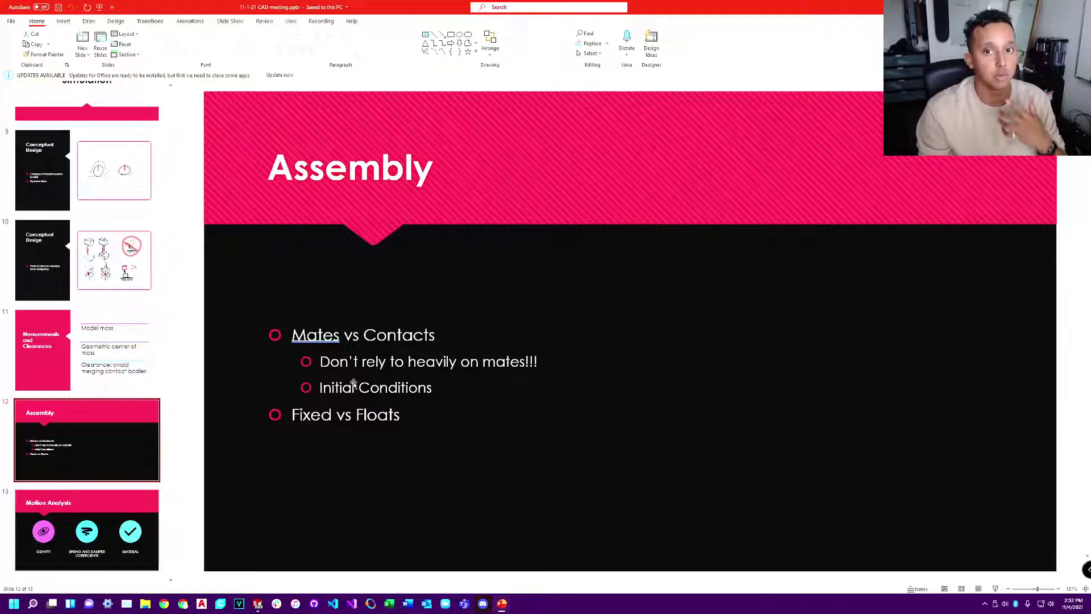
scroll(360, 385, down, 1)
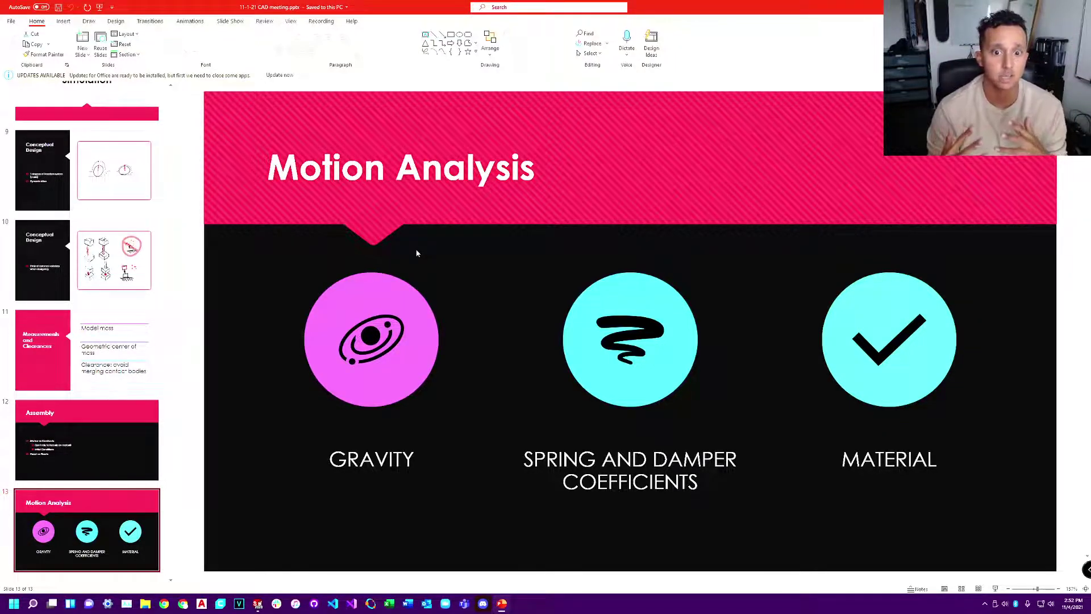
key(Page_Up)
key(Page_Up)
key(Page_Up)
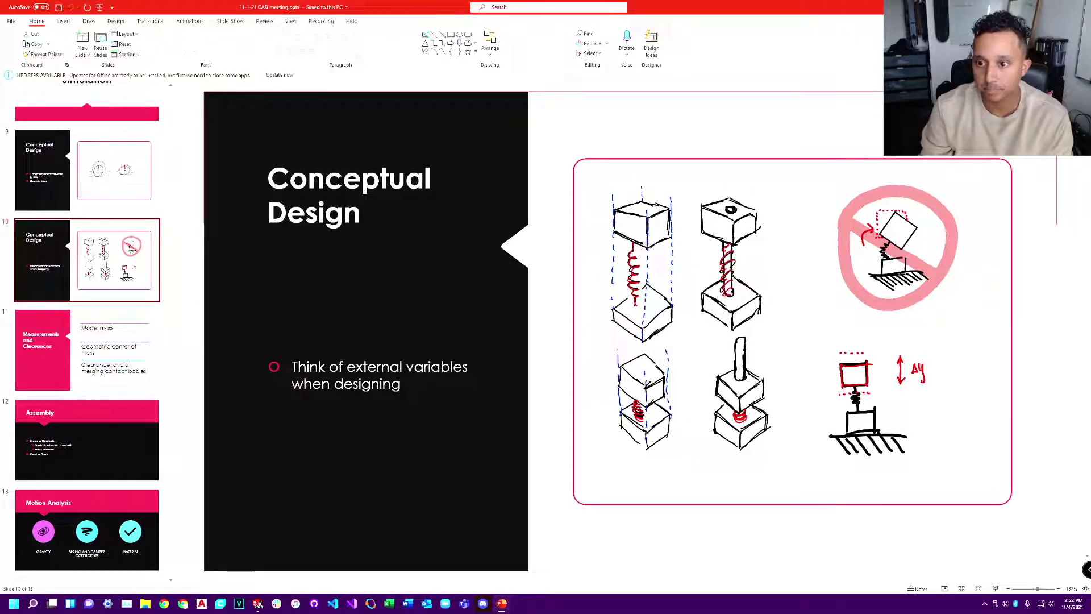
click(501, 604)
Step: Bring up SolidWorks 2020 and start a new Part document
click(258, 605)
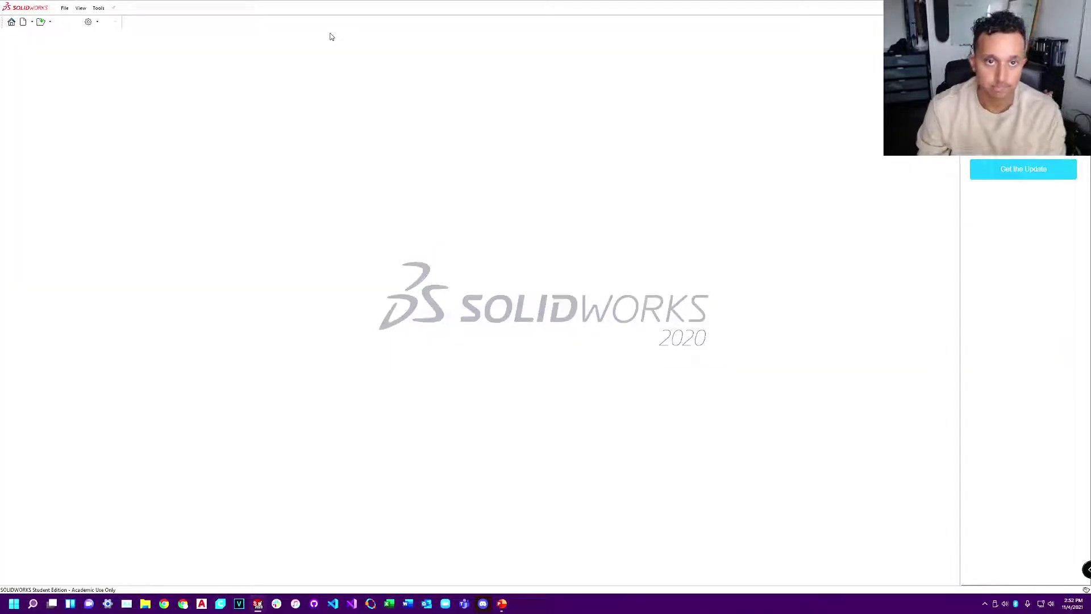
click(24, 22)
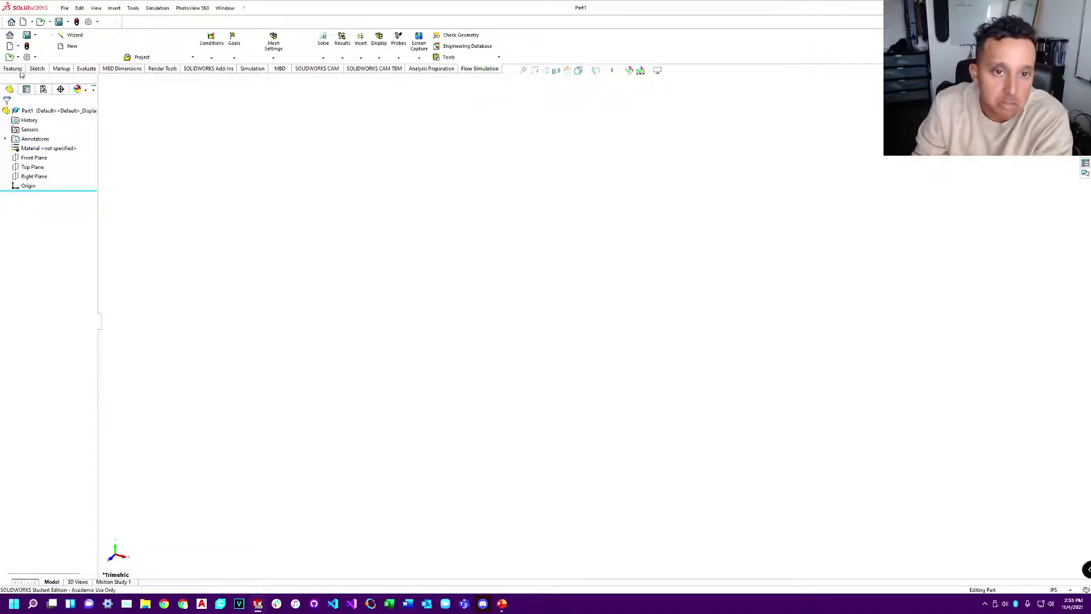
Step: Sketch a rectangle on the Top plane around the origin
click(37, 68)
click(67, 41)
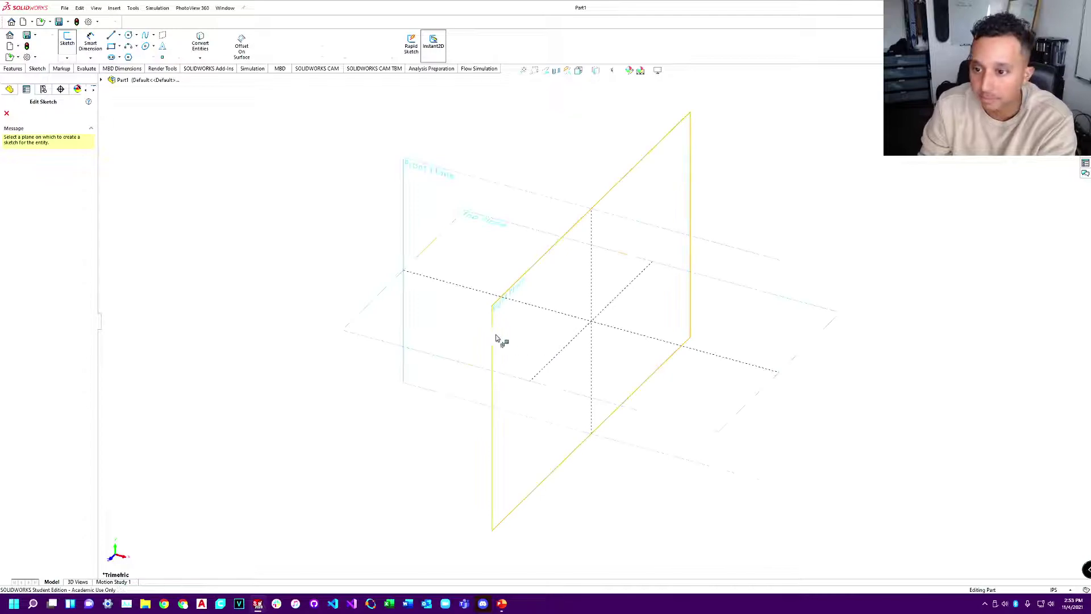
click(501, 340)
click(111, 46)
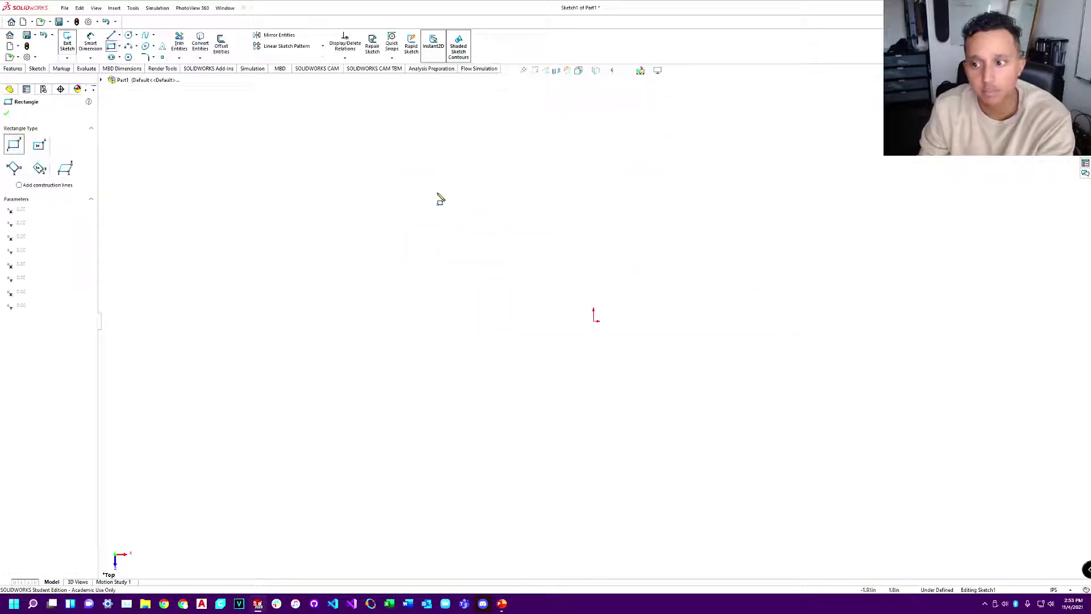
click(417, 180)
click(742, 457)
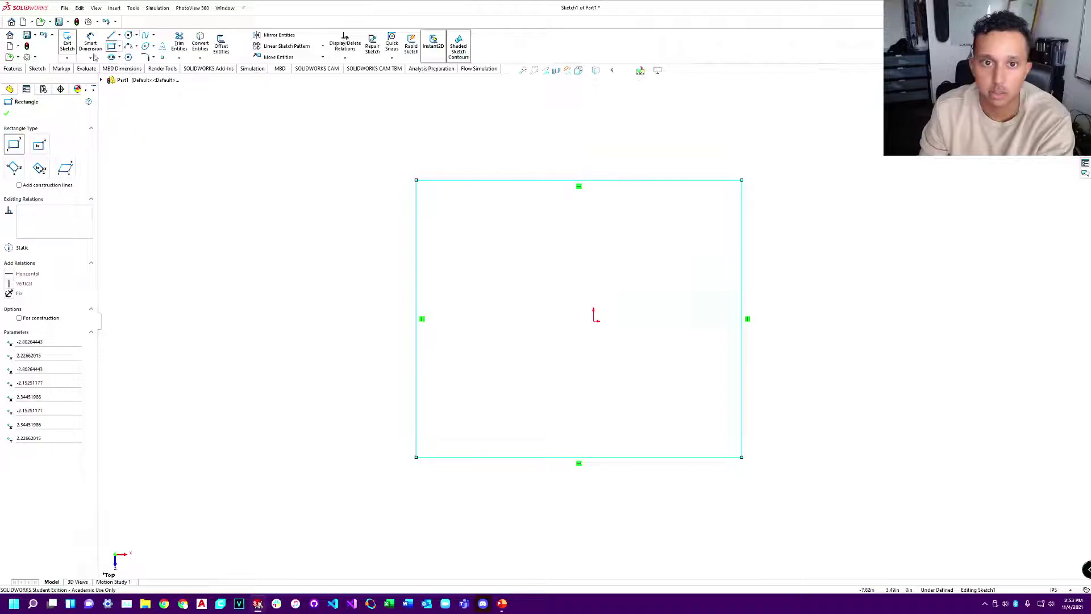
key(Escape)
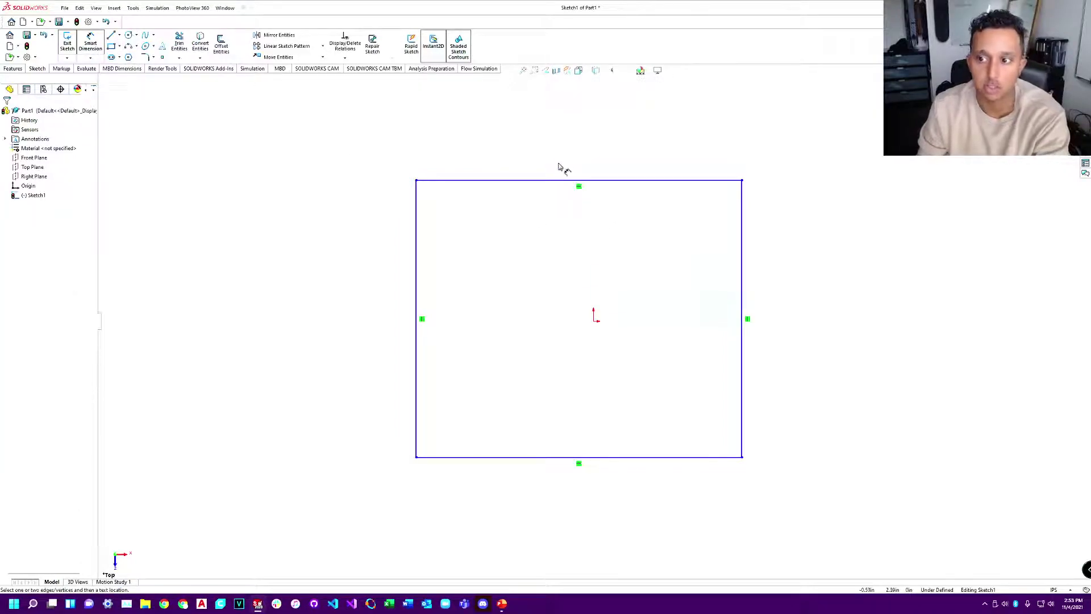
Step: Dimension the rectangle to 7 wide and 7 high, making it a square
click(562, 180)
click(556, 147)
text(7)
key(Return)
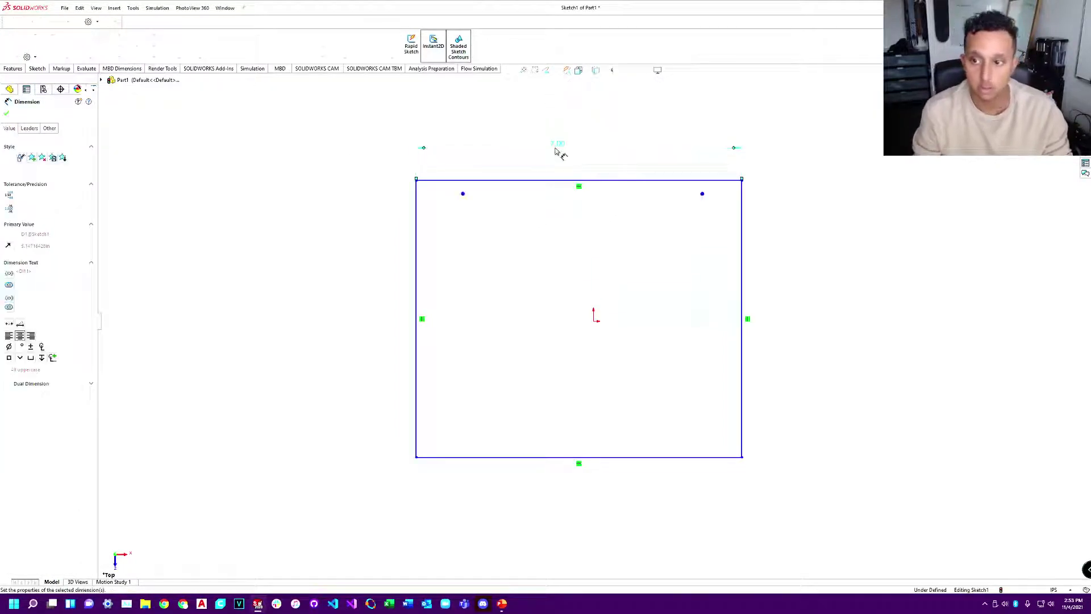
click(417, 264)
click(453, 182)
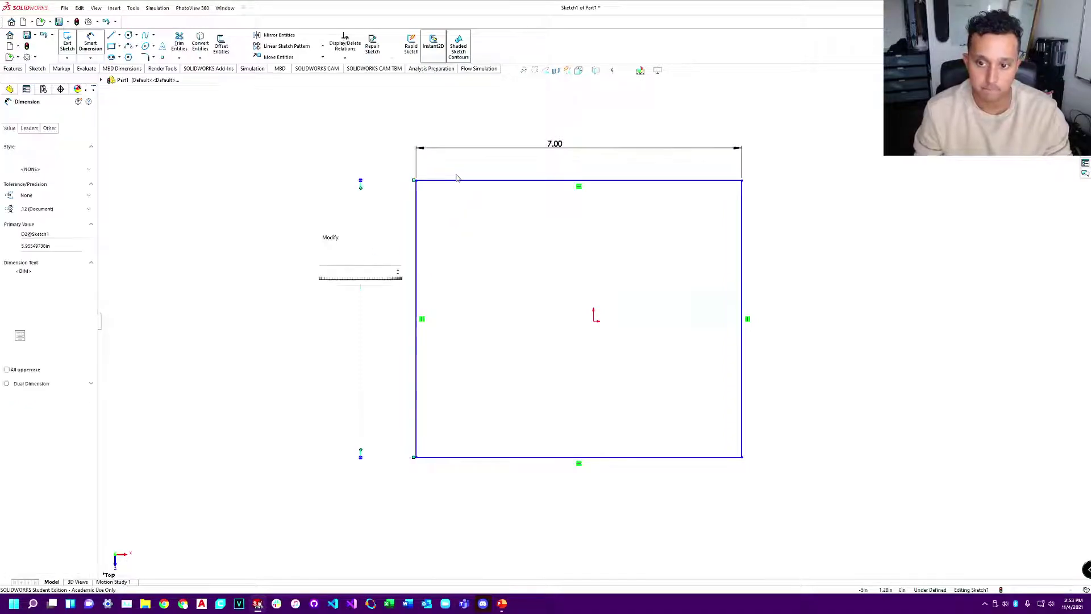
text(7)
key(Return)
key(Escape)
key(Escape)
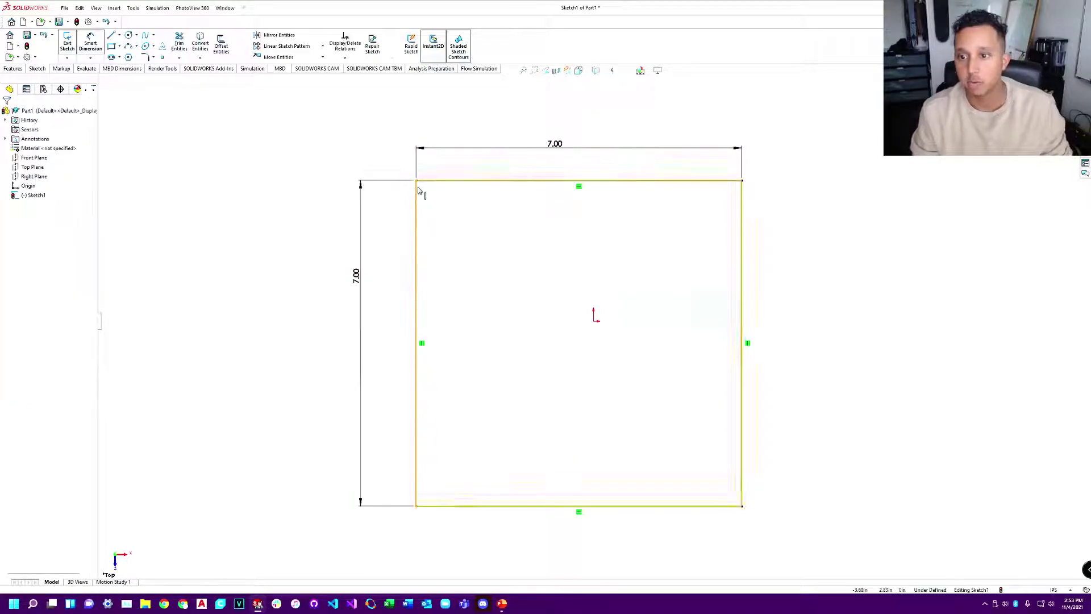
Step: Add a coincident relation tying the square to the origin
click(596, 322)
click(450, 283)
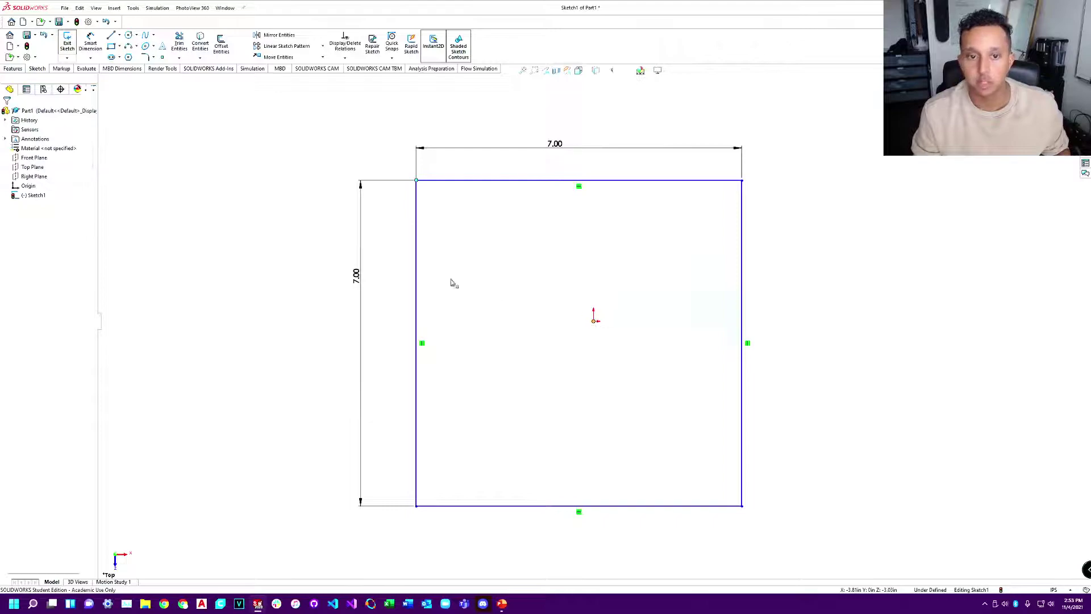
drag(451, 283, 620, 347)
click(12, 271)
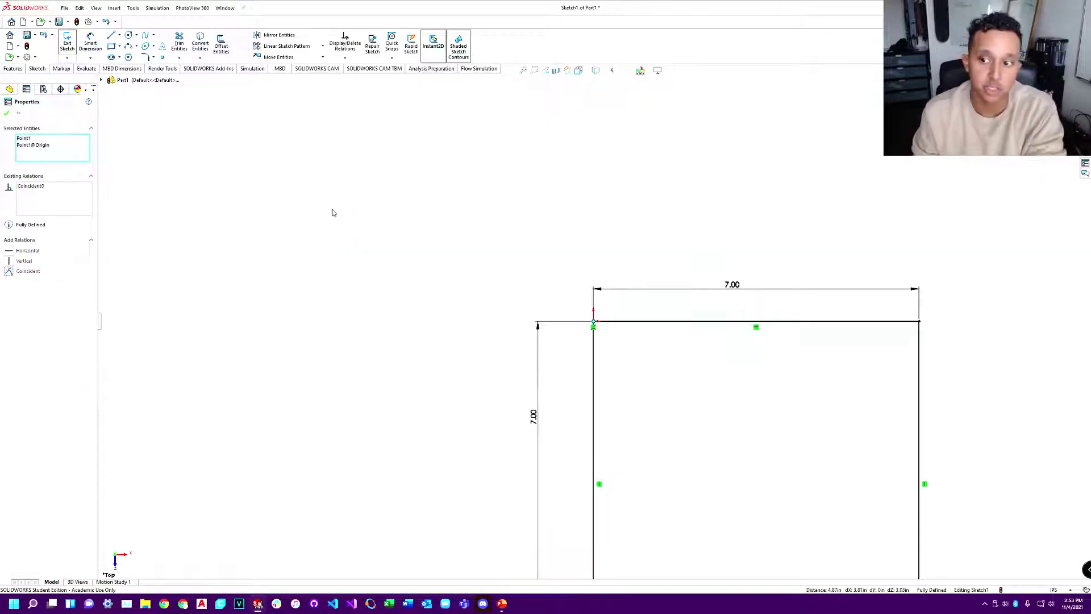
click(427, 336)
scroll(610, 463, up, 3)
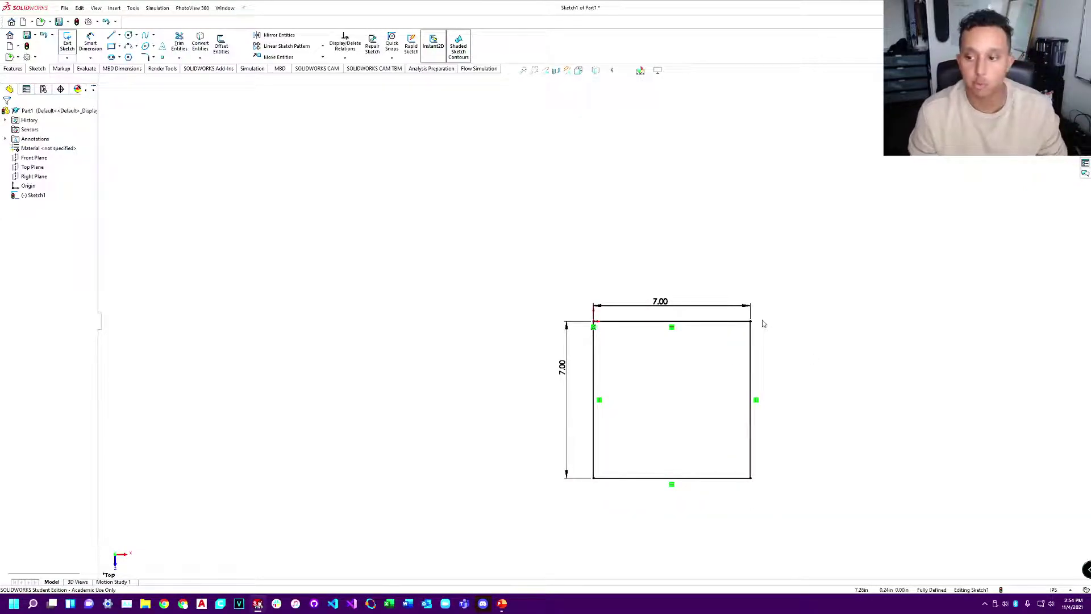
Step: Undo that relation and drag the loose square to show it moves freely
key(ctrl+z)
drag(540, 214, 595, 312)
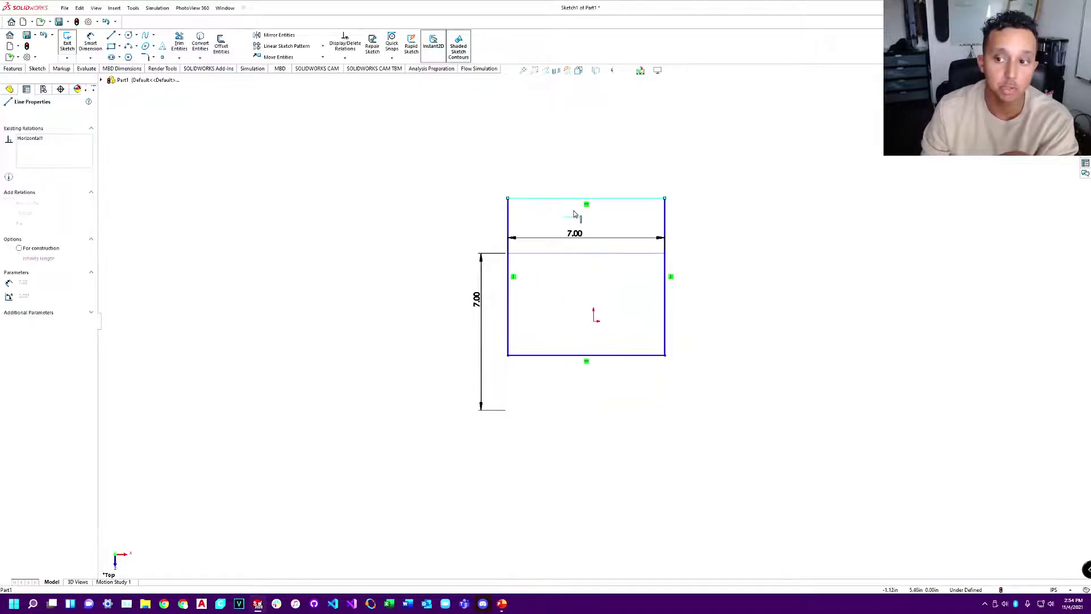
click(665, 279)
drag(803, 279, 662, 286)
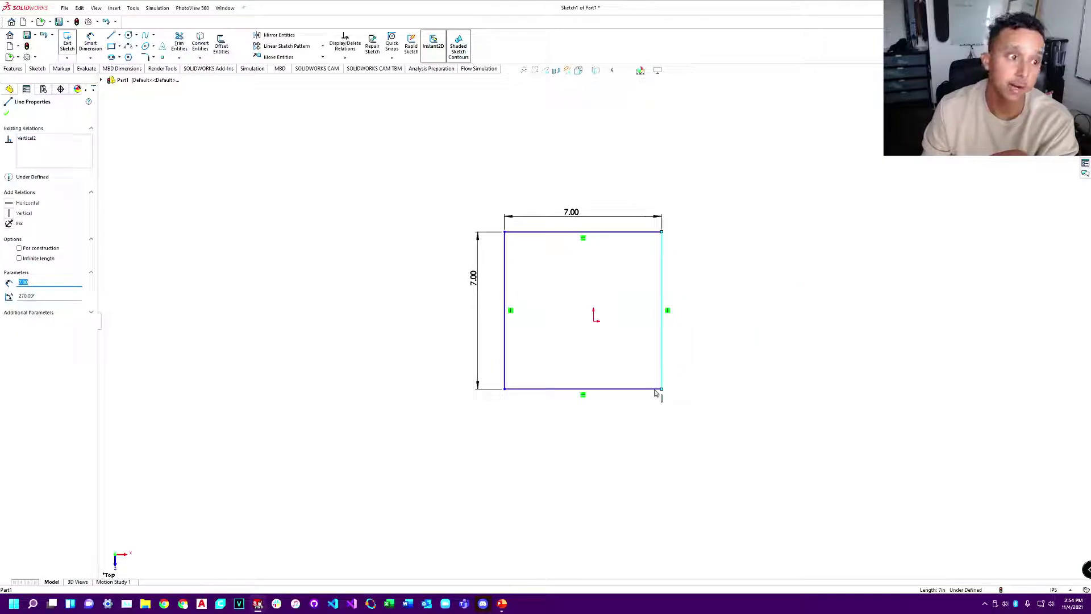
Step: Make the square's top-left corner coincident with the origin, fully defining the sketch
click(504, 232)
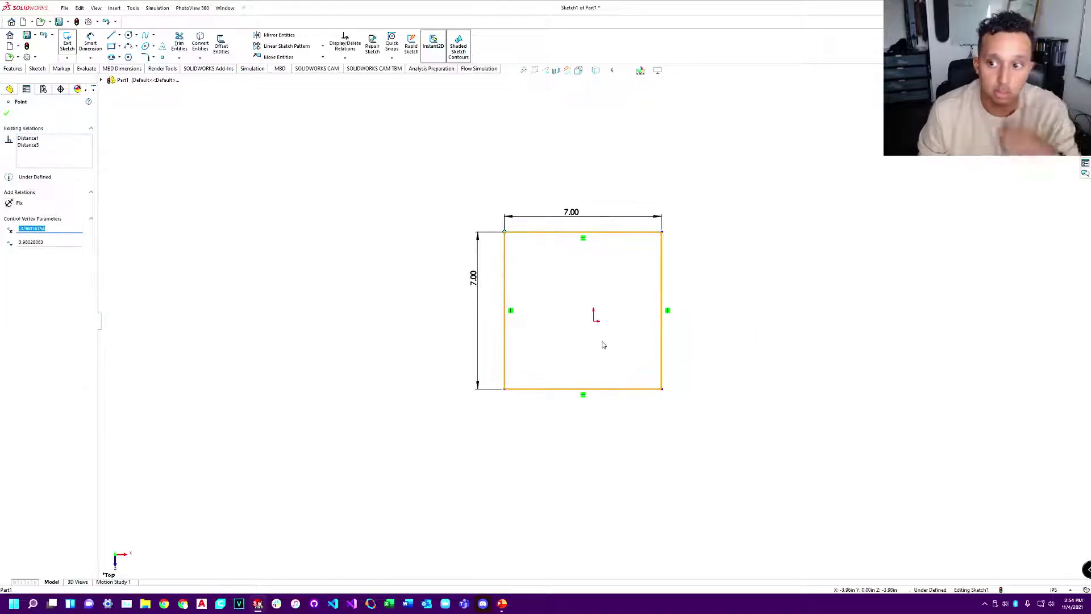
ctrl+click(594, 320)
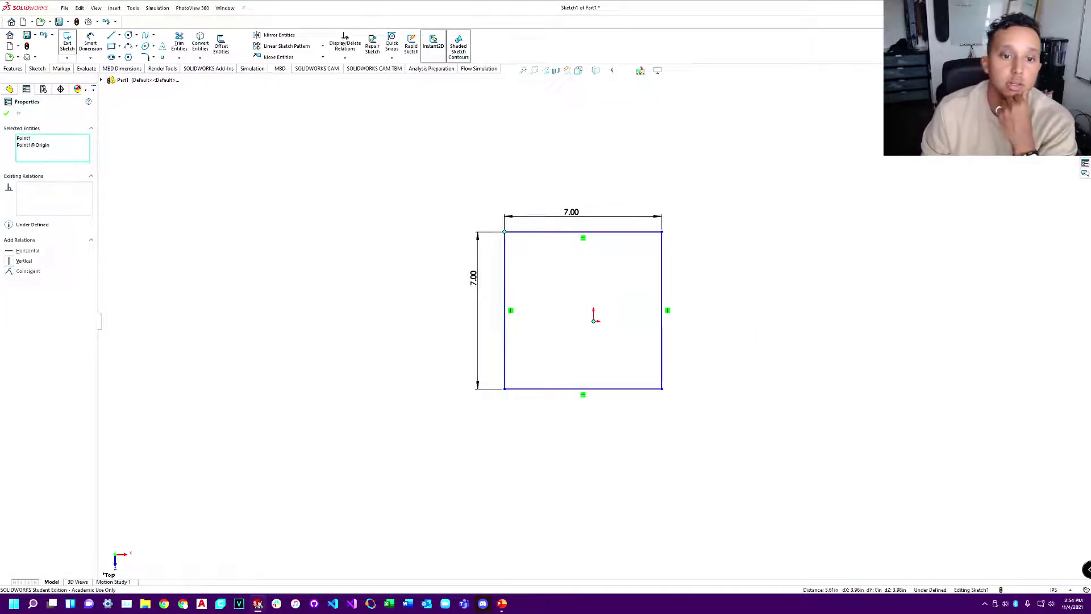
click(23, 271)
click(598, 283)
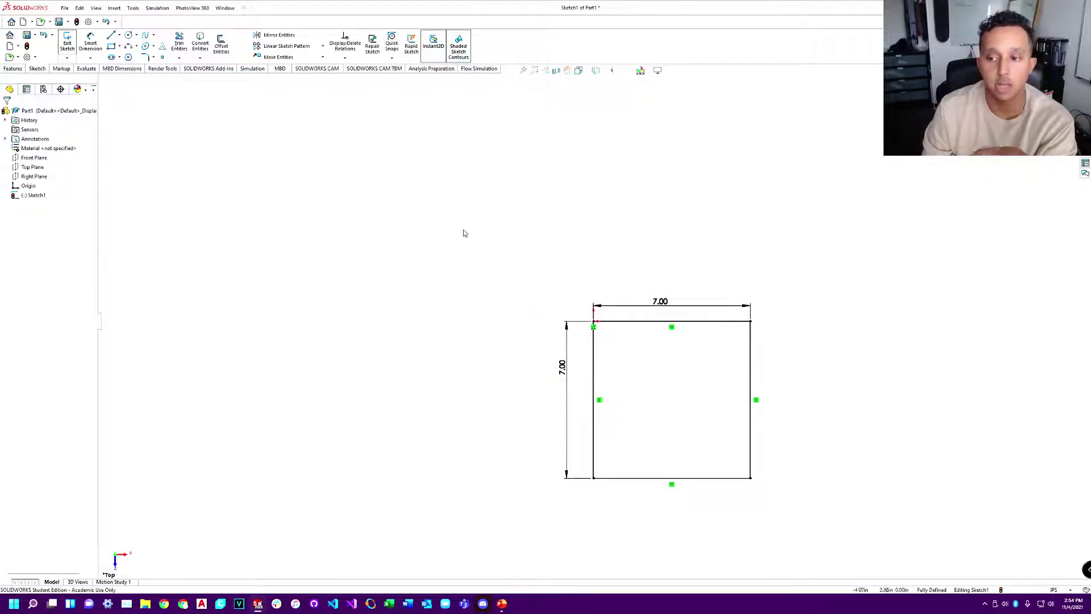
drag(462, 231, 830, 482)
click(838, 295)
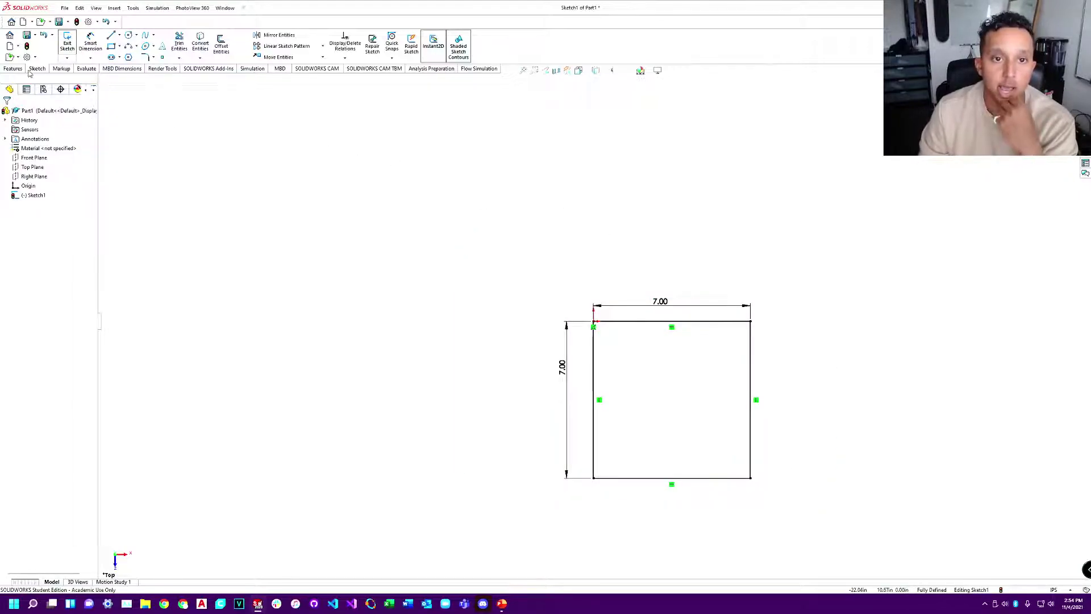
Step: Extrude the 7.00 square into the solid plate Boss-Extrude1 with default settings
key(e)
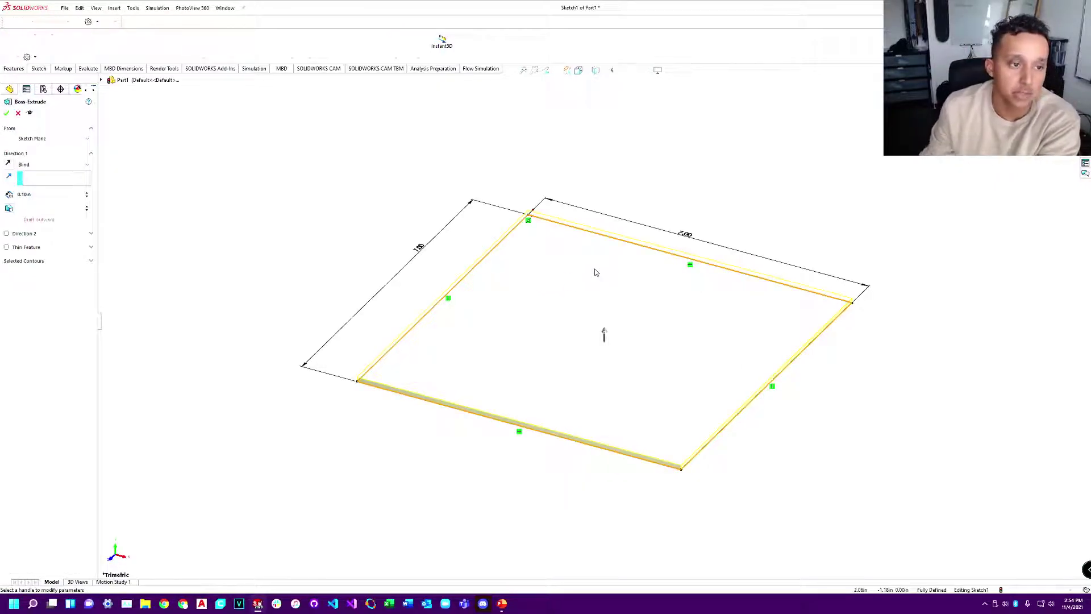
key(Return)
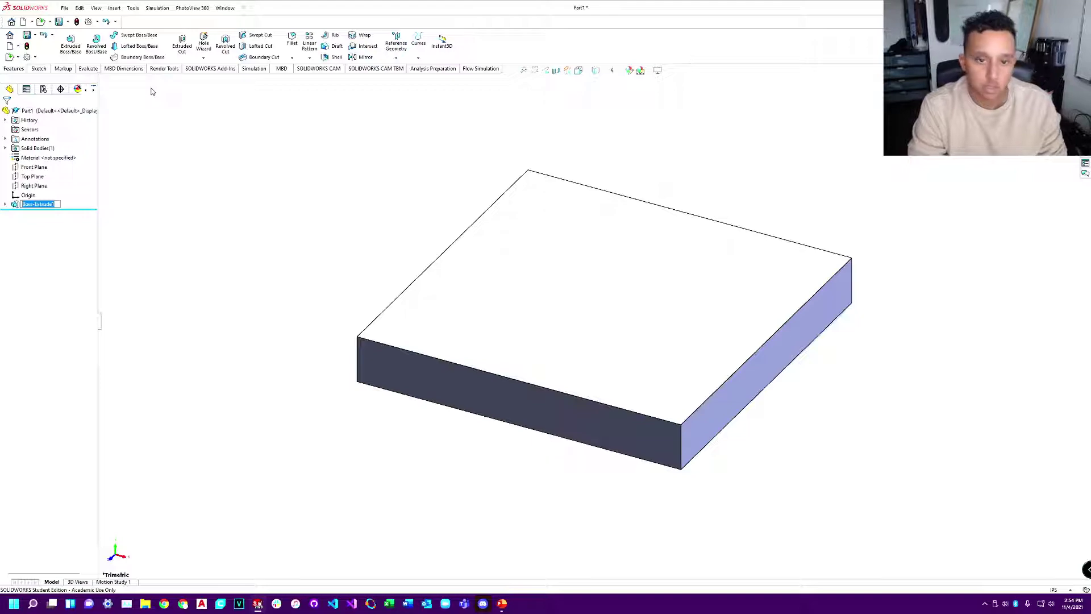
click(206, 198)
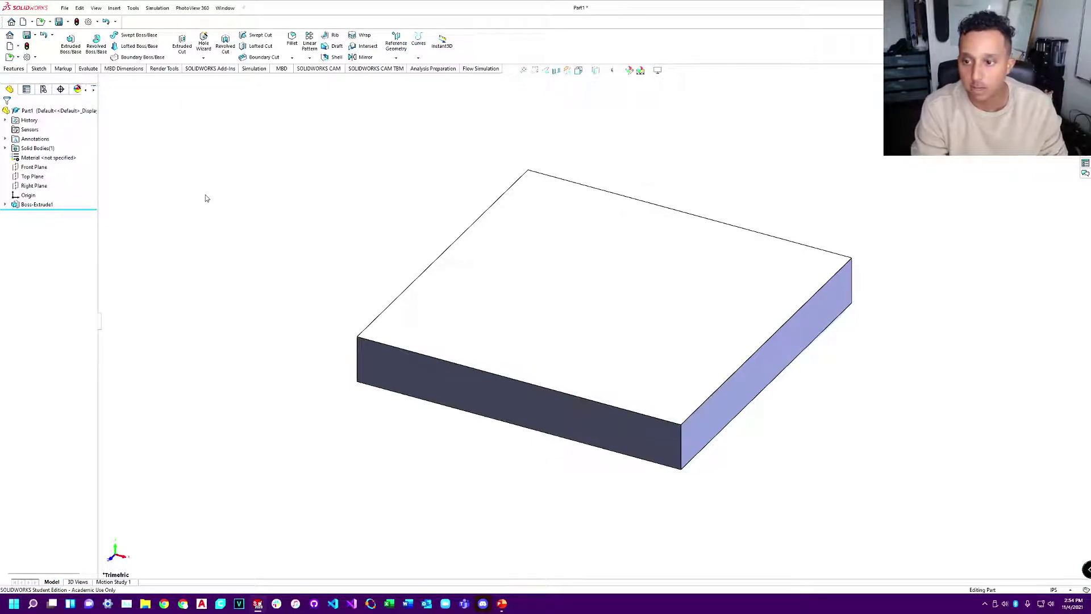
Step: Save the part as base.SLDPRT inside a newly created 'solidworks design (springdamper)' folder
key(ctrl+s)
text(base)
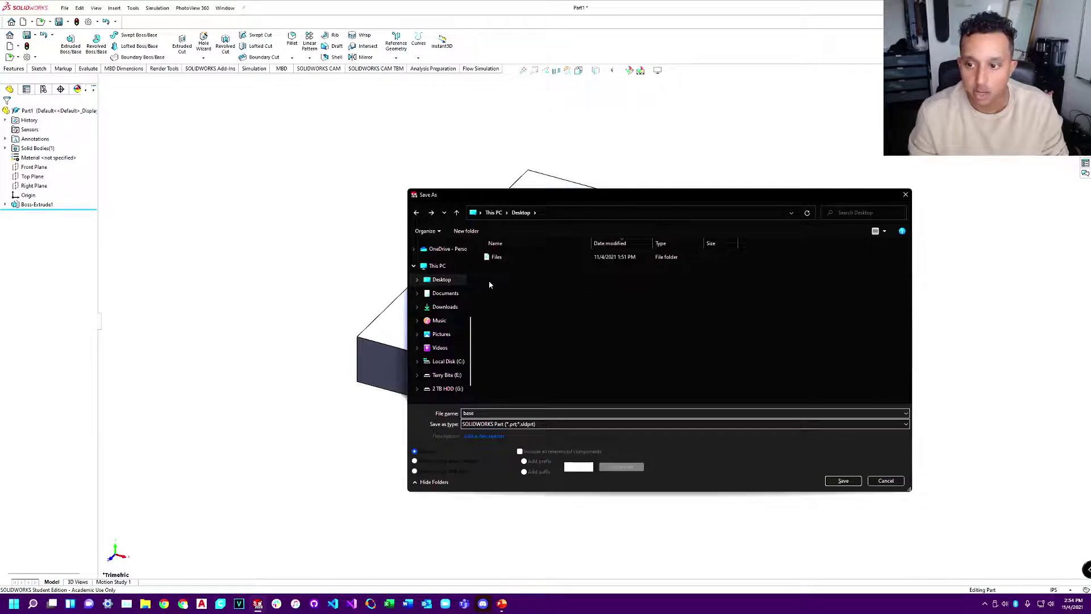
key(ctrl+shift+n)
text(solidworks design)
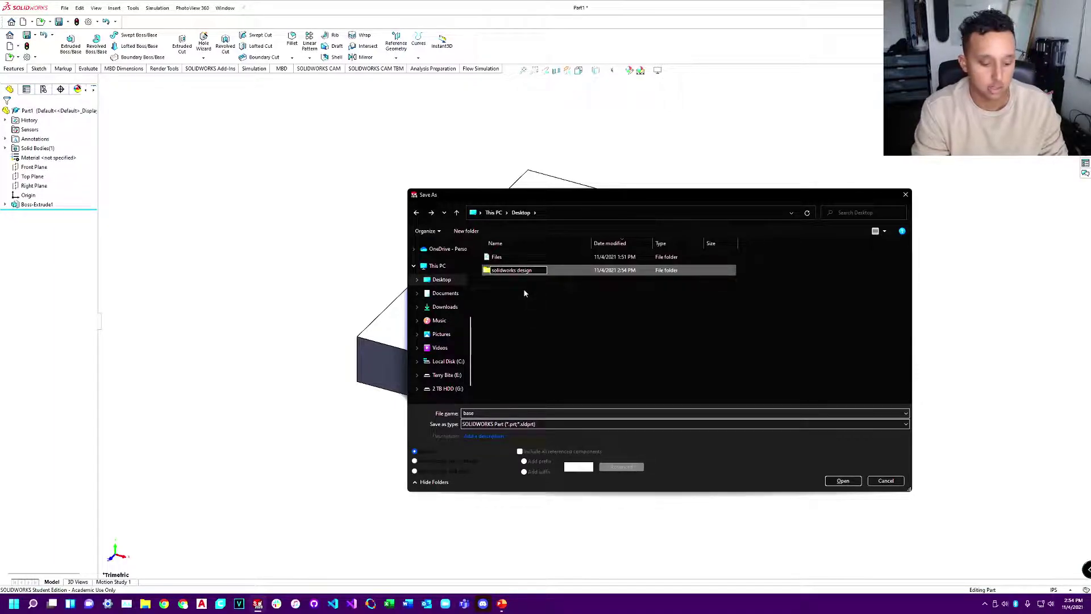
text( (springdampe)
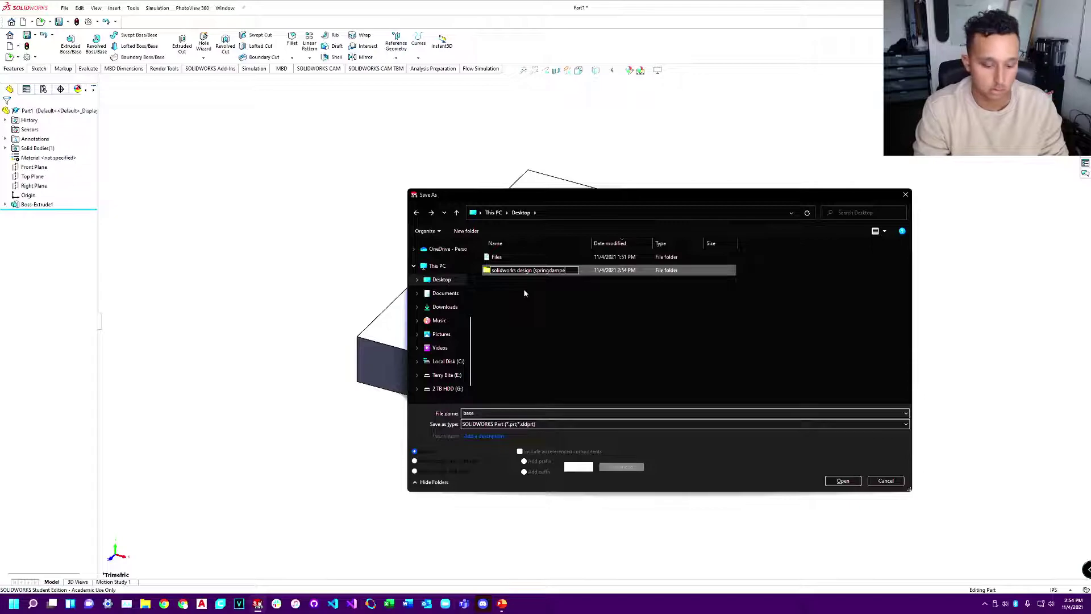
text(r))
key(Return)
double_click(516, 269)
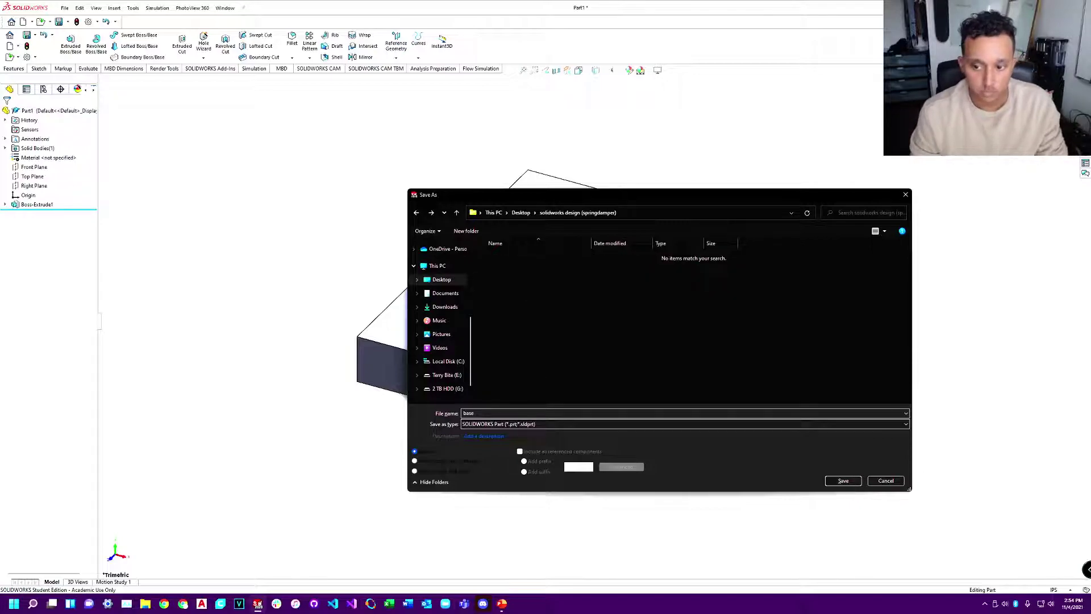
key(Return)
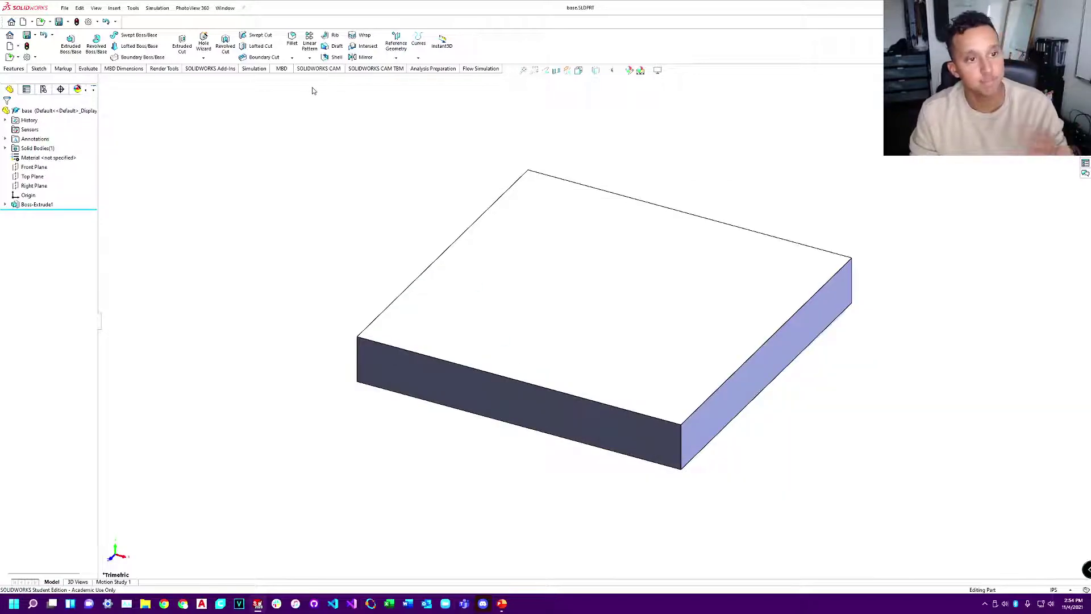
Step: Start a new part and draw a rectangle around the origin on the Top Plane
click(24, 21)
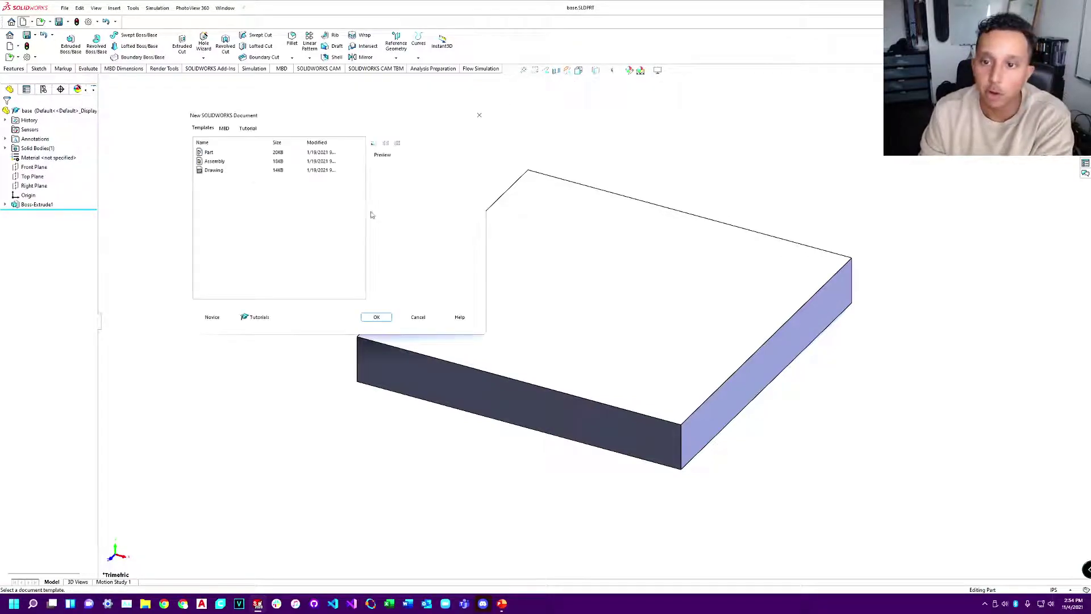
click(373, 316)
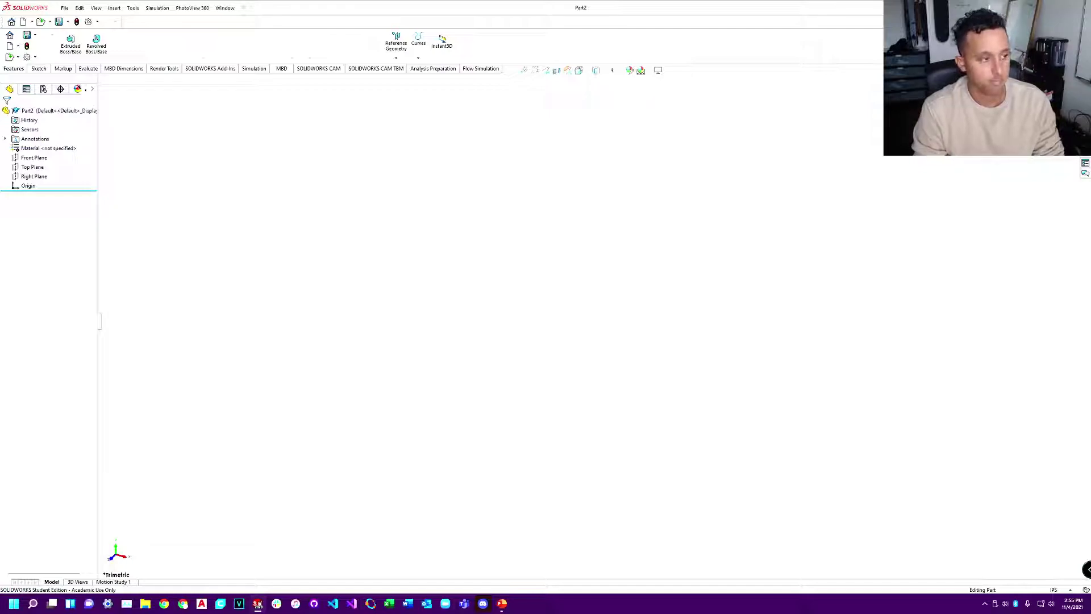
click(40, 69)
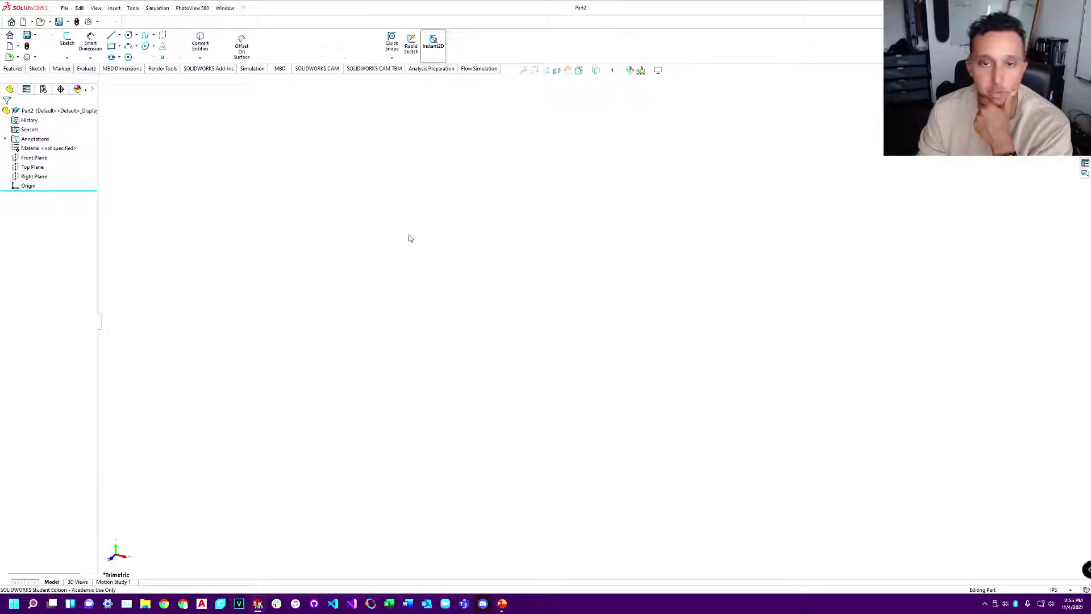
click(67, 40)
click(562, 274)
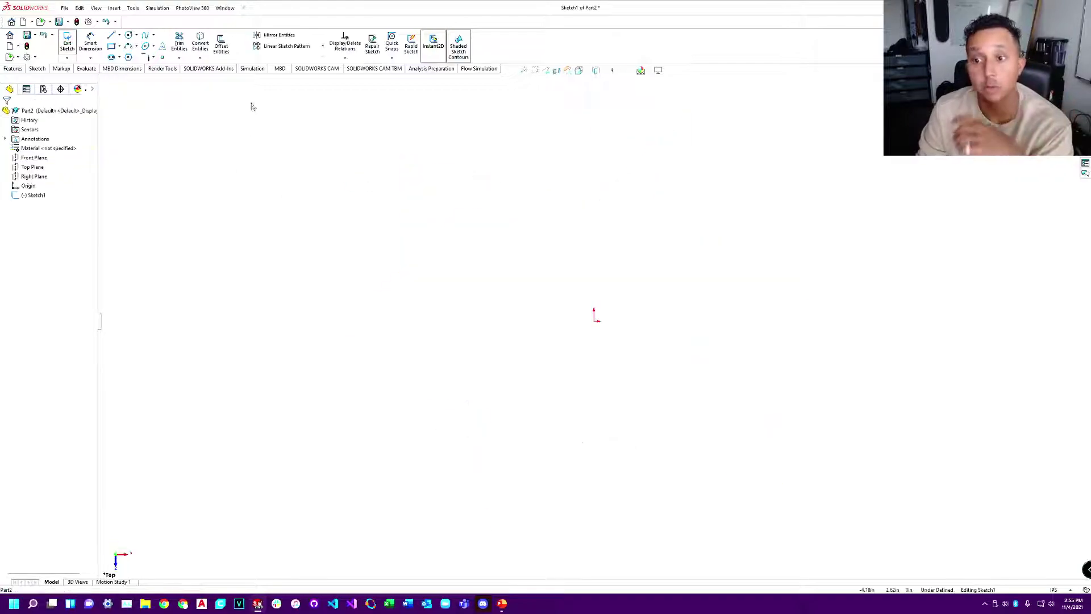
click(112, 47)
drag(528, 229, 796, 465)
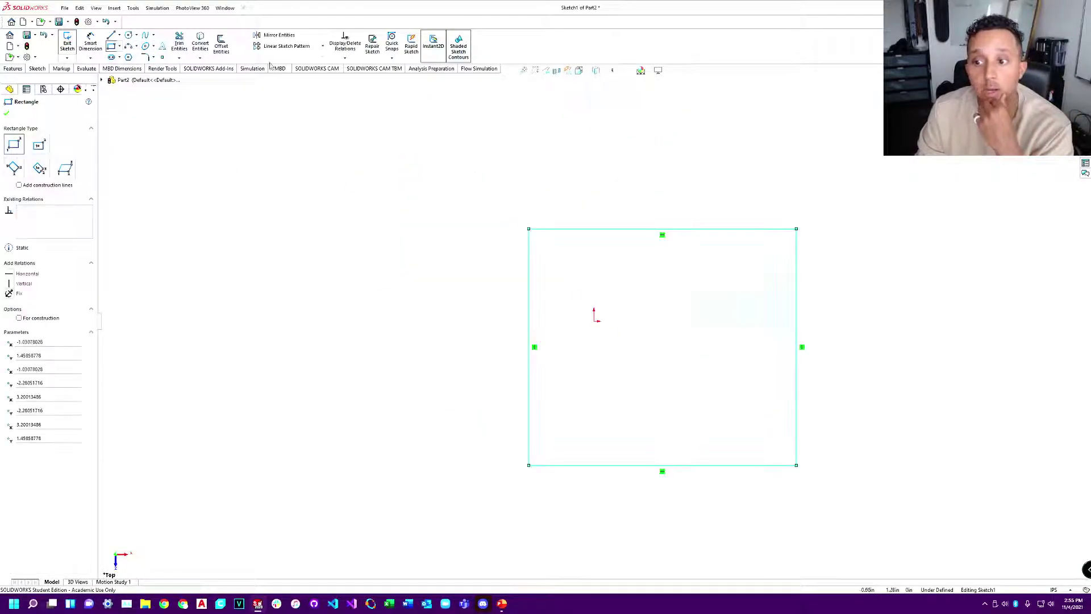
key(Escape)
Step: Dimension the rectangle to 7.00 wide and 7.00 high
click(611, 233)
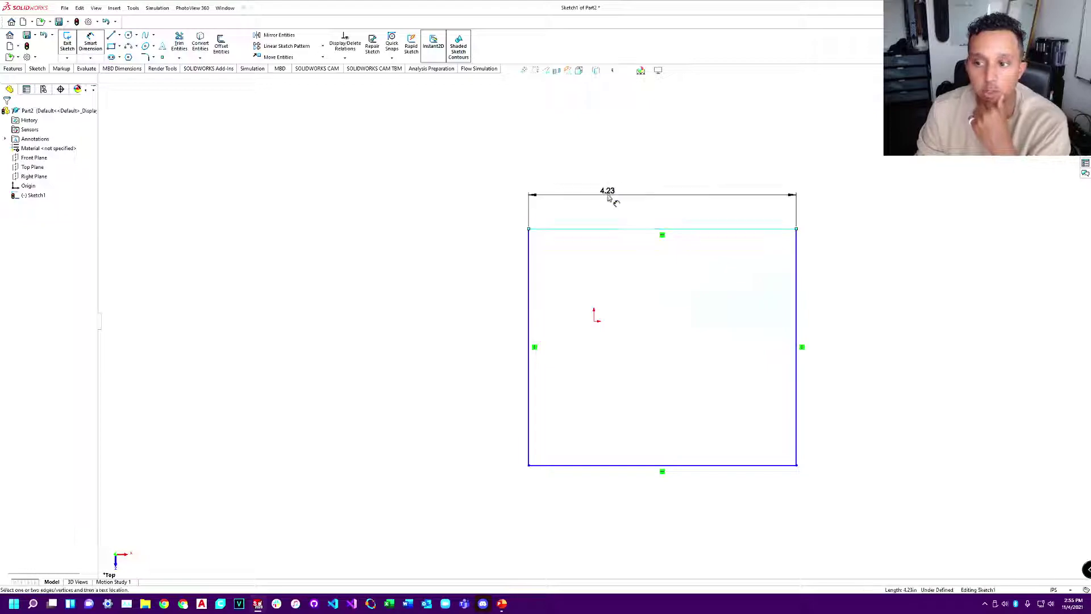
click(612, 164)
text(7)
key(Return)
click(529, 294)
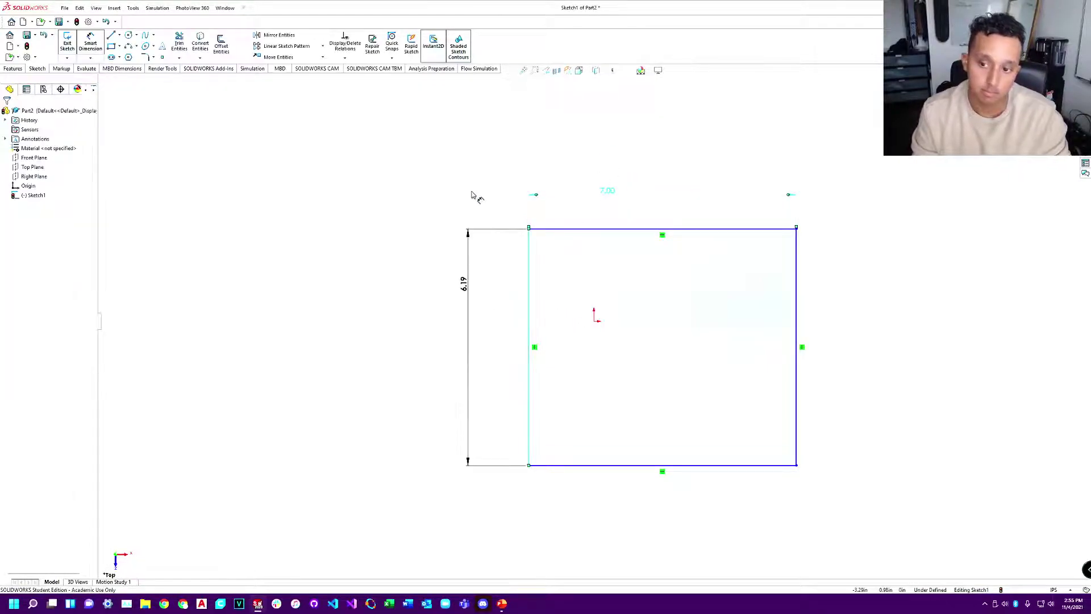
click(472, 195)
text(7)
key(Return)
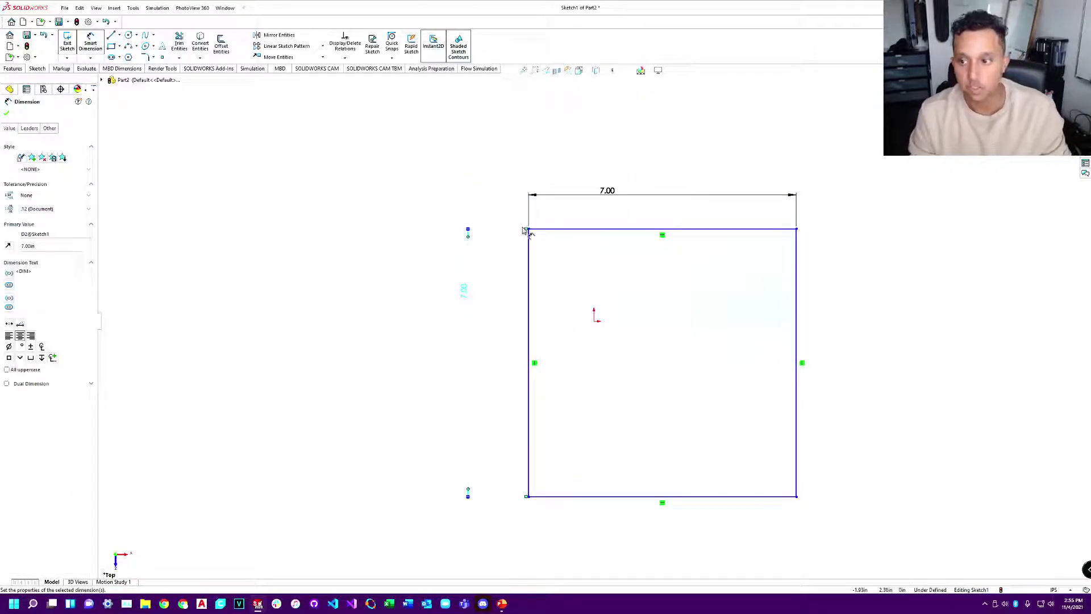
Step: Make the square's top-left corner coincident with the origin
click(529, 229)
ctrl+click(594, 319)
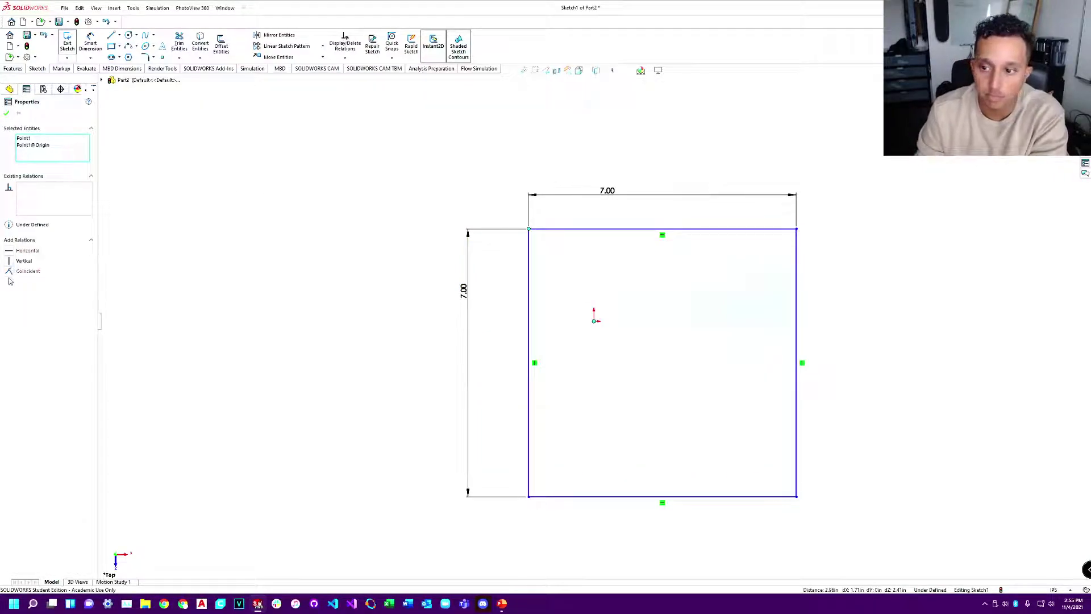
click(20, 272)
click(351, 215)
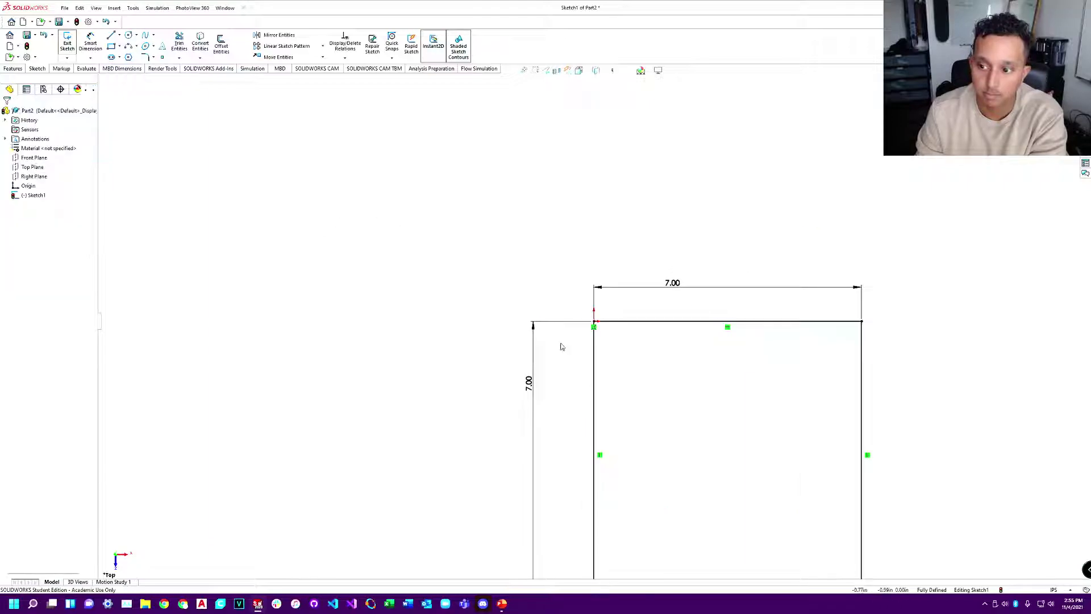
scroll(594, 329, up, 3)
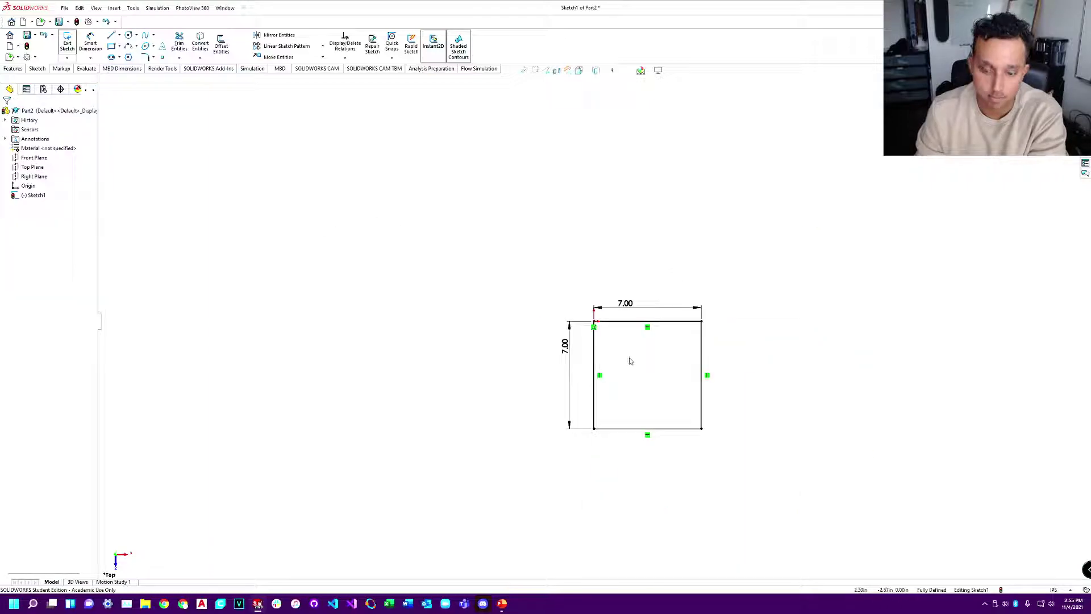
click(12, 68)
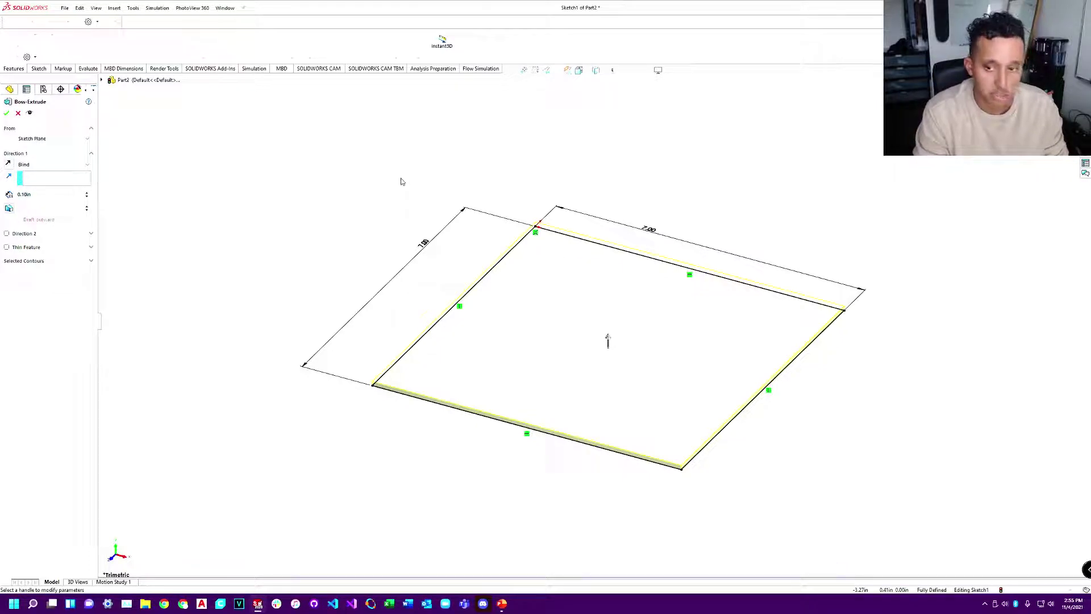
Step: Extrude the square 10.00 deep, save it as mass object, and fit the cube in view
text(10)
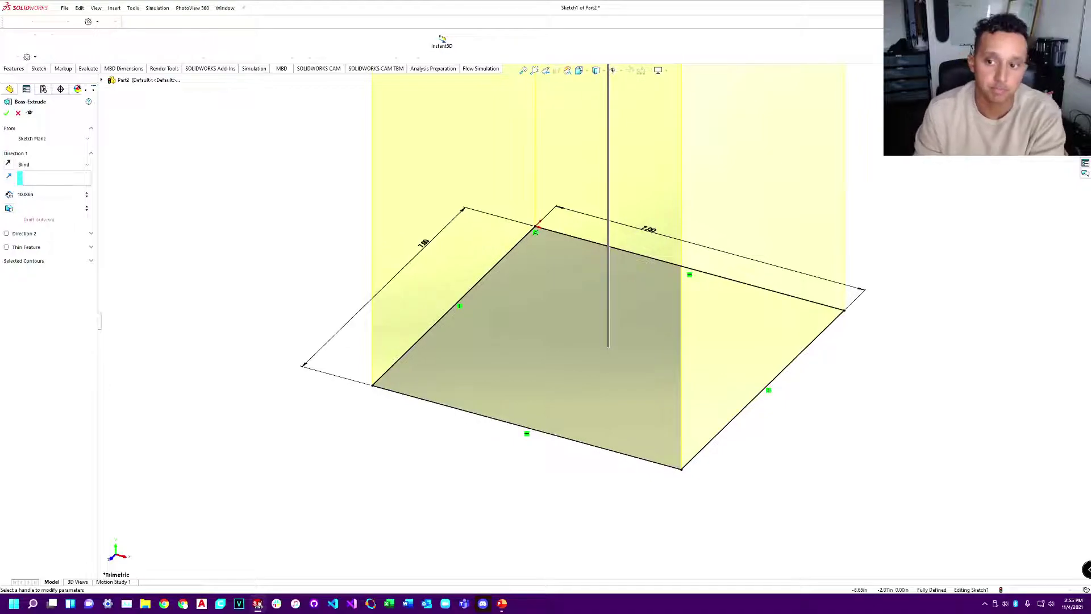
key(Return)
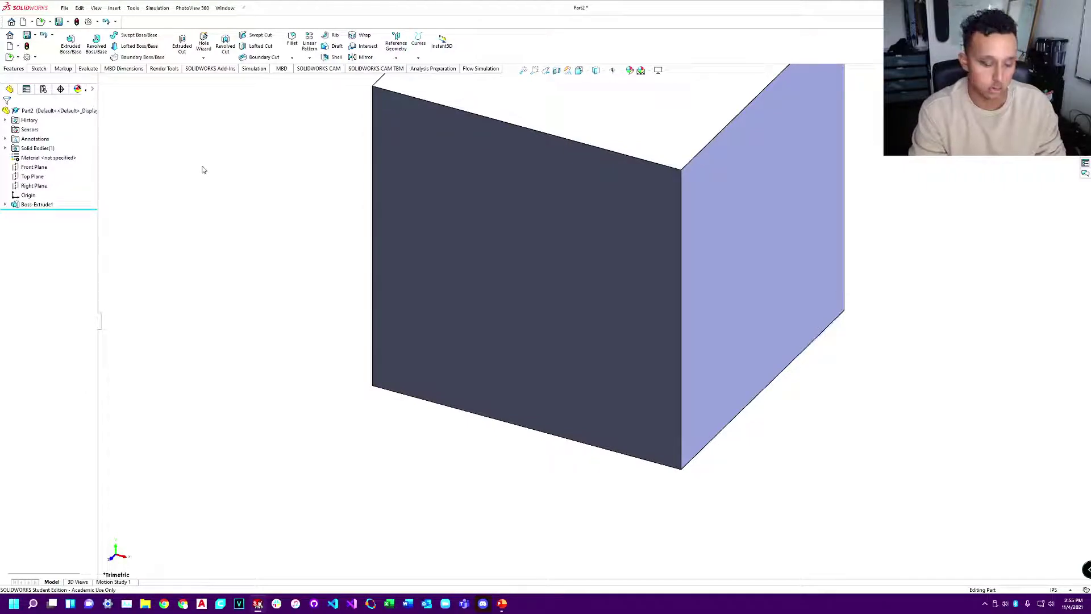
key(ctrl+s)
text(m)
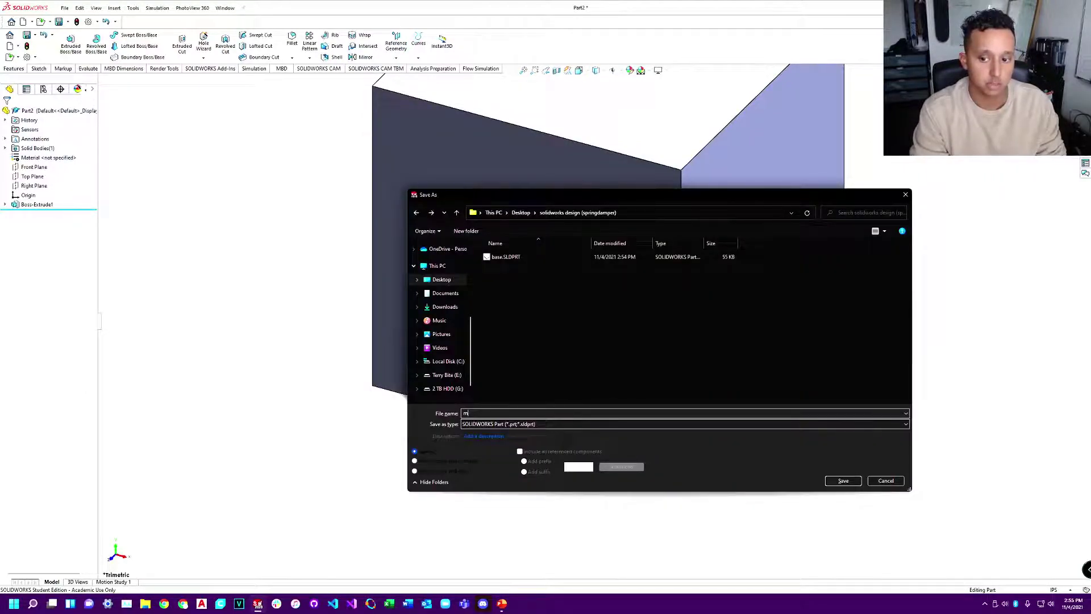
text(ass object)
key(Return)
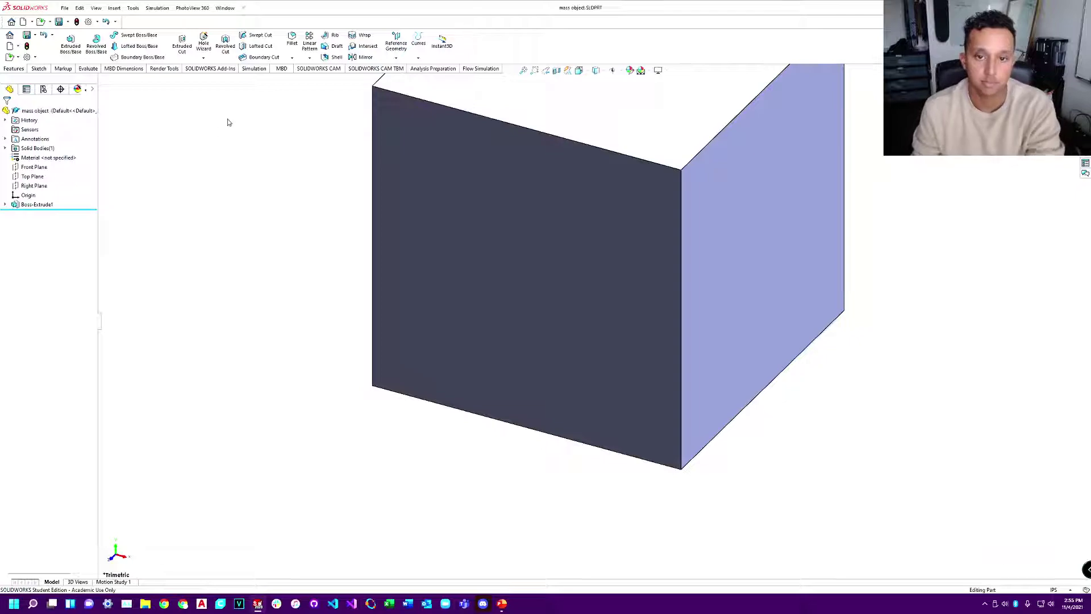
key(f)
scroll(689, 227, up, 2)
key(f)
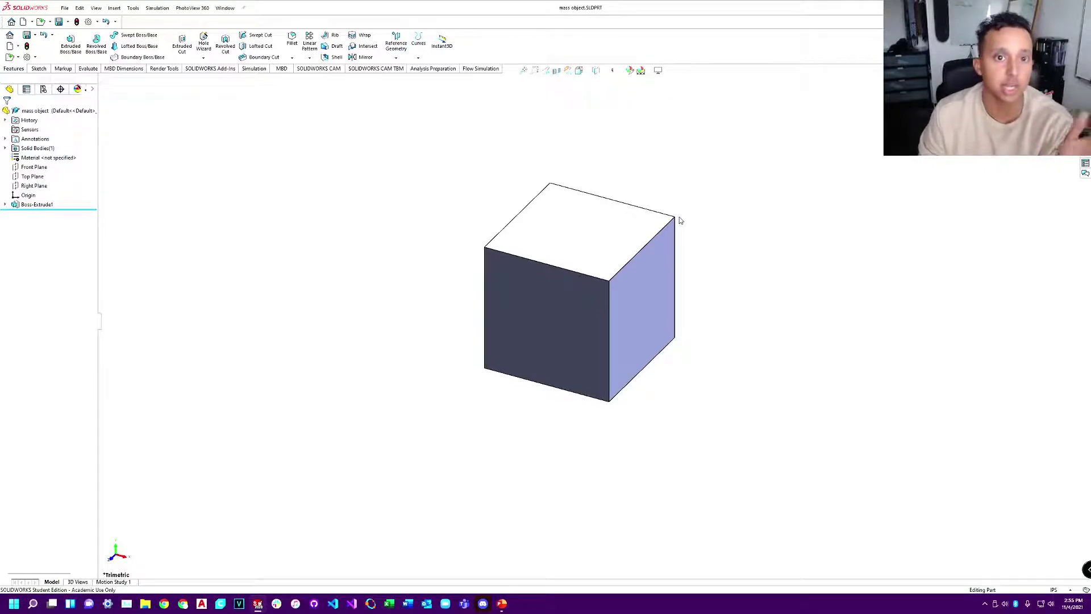
Step: Create a new assembly from the Assembly template and place the mass object cube in it
click(23, 22)
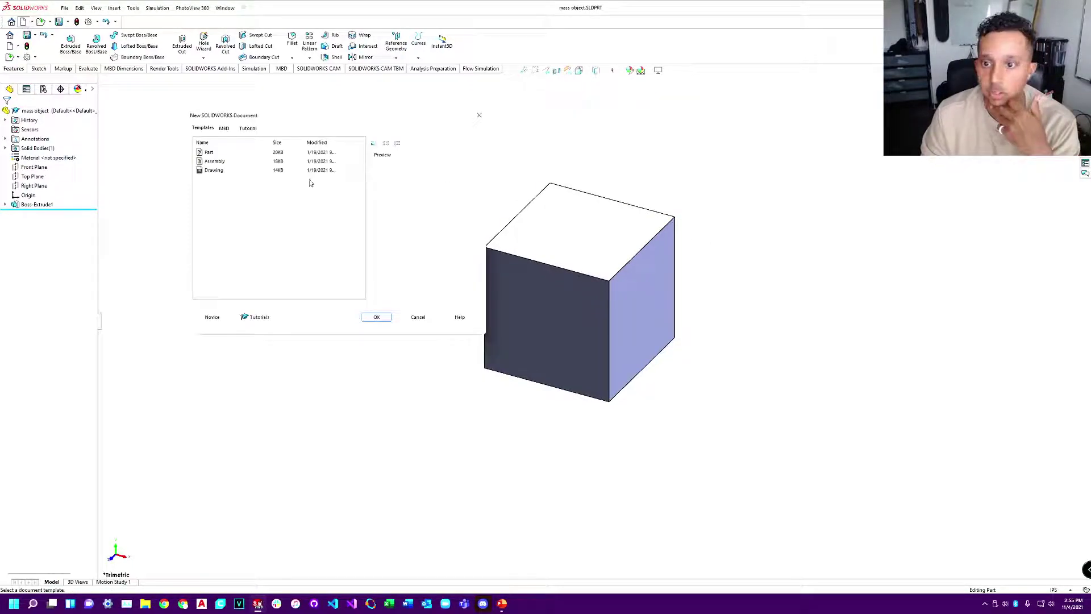
click(215, 162)
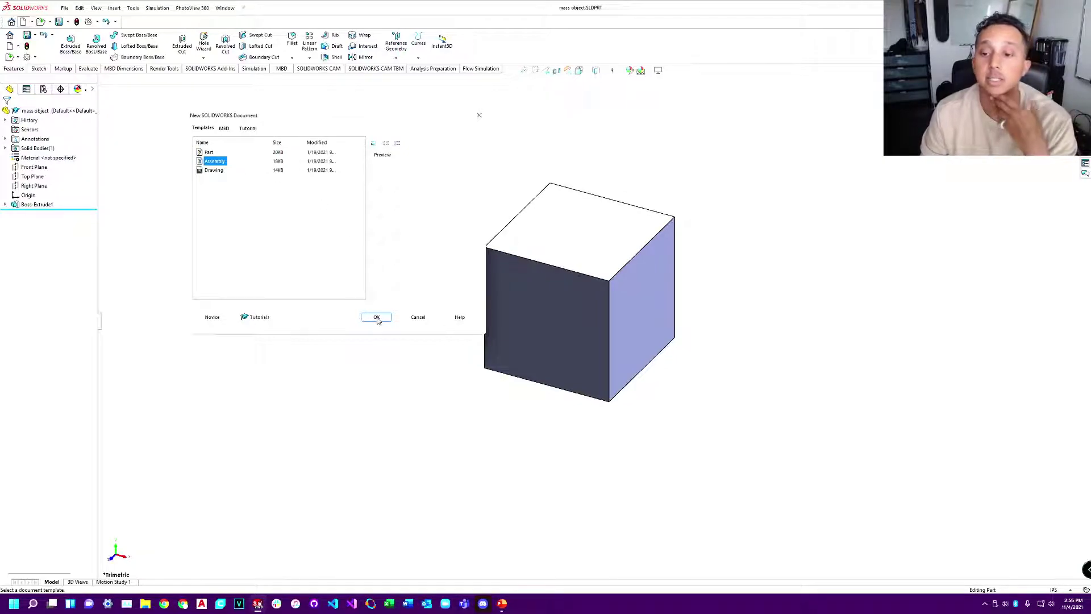
click(377, 318)
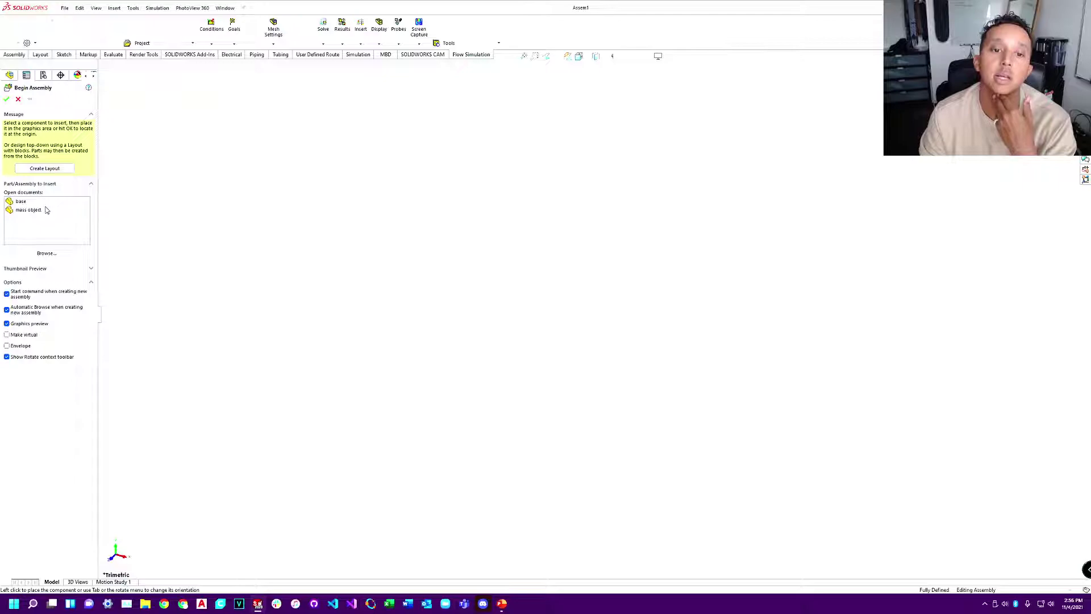
click(24, 202)
ctrl+click(29, 210)
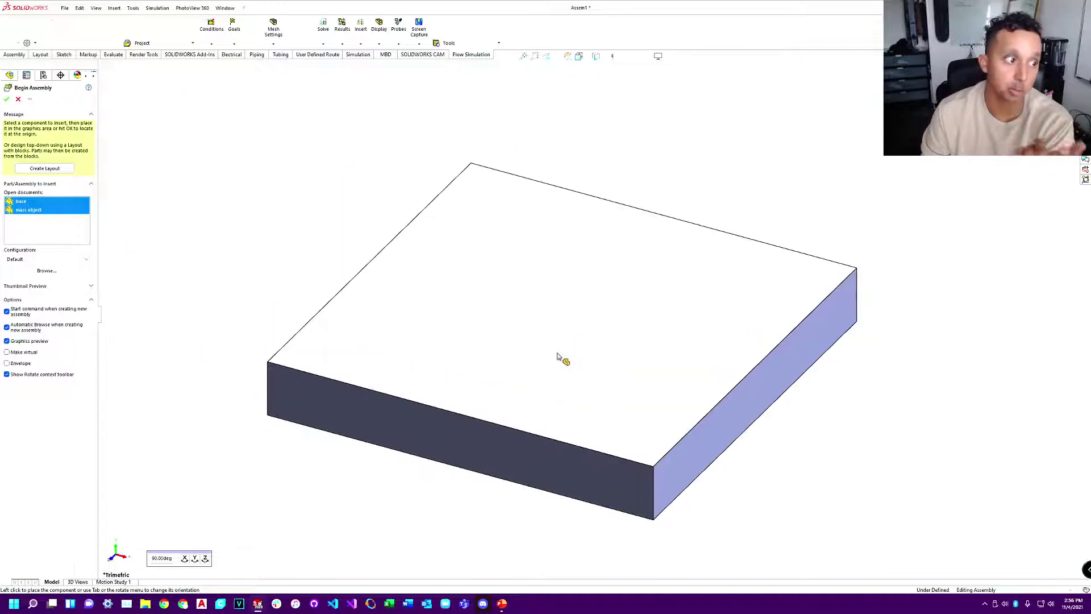
ctrl+click(31, 211)
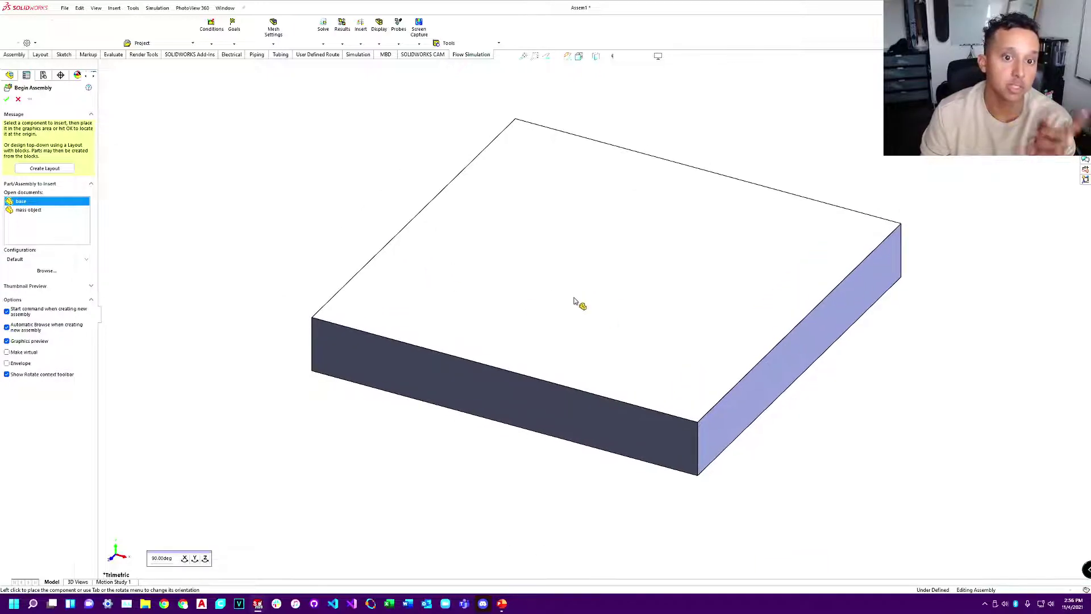
click(22, 210)
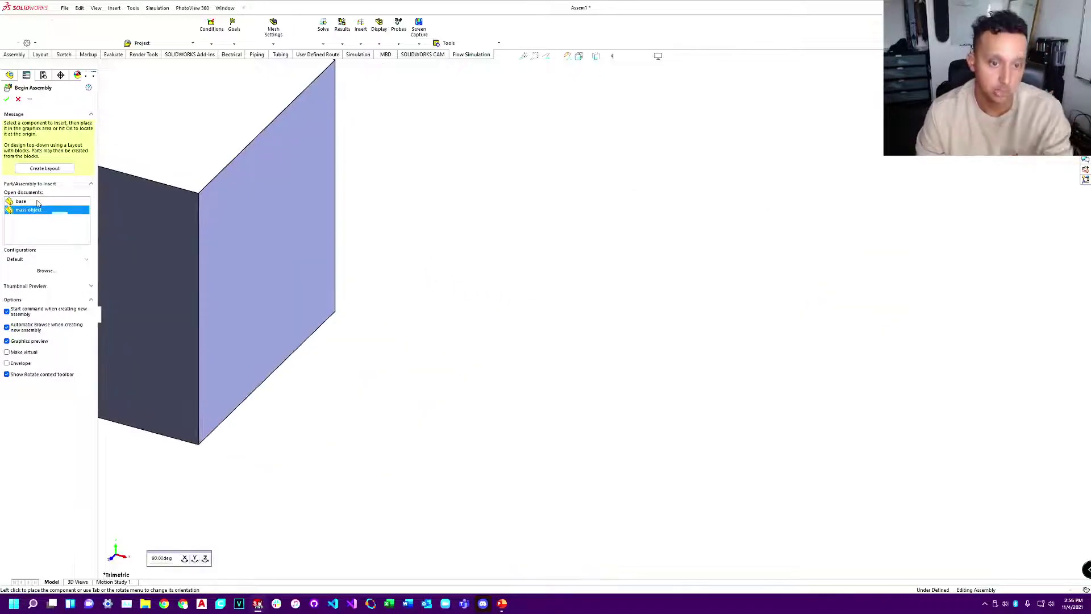
ctrl+click(21, 202)
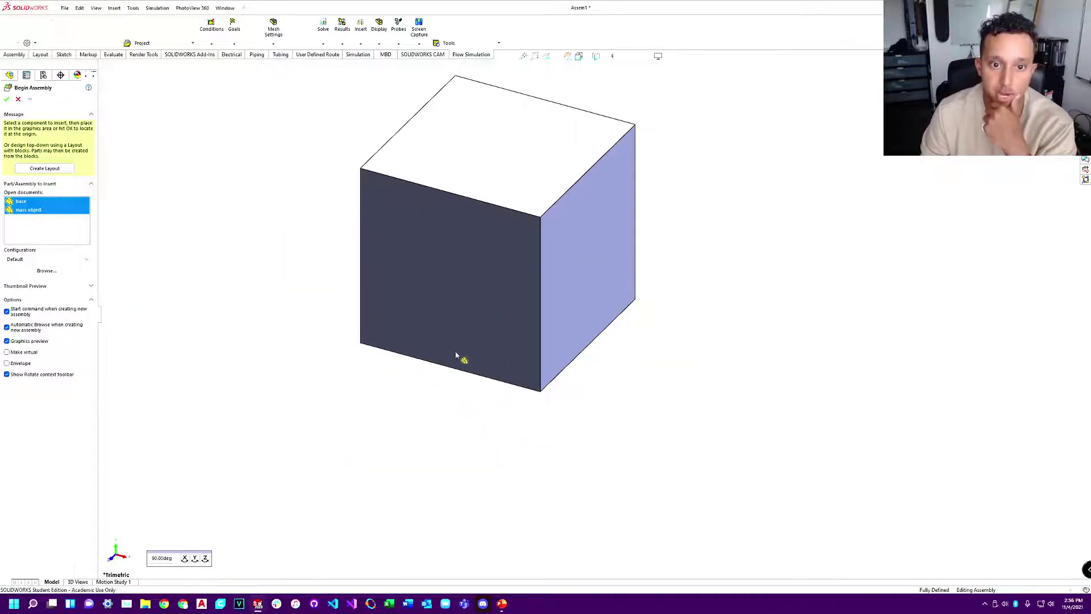
click(455, 355)
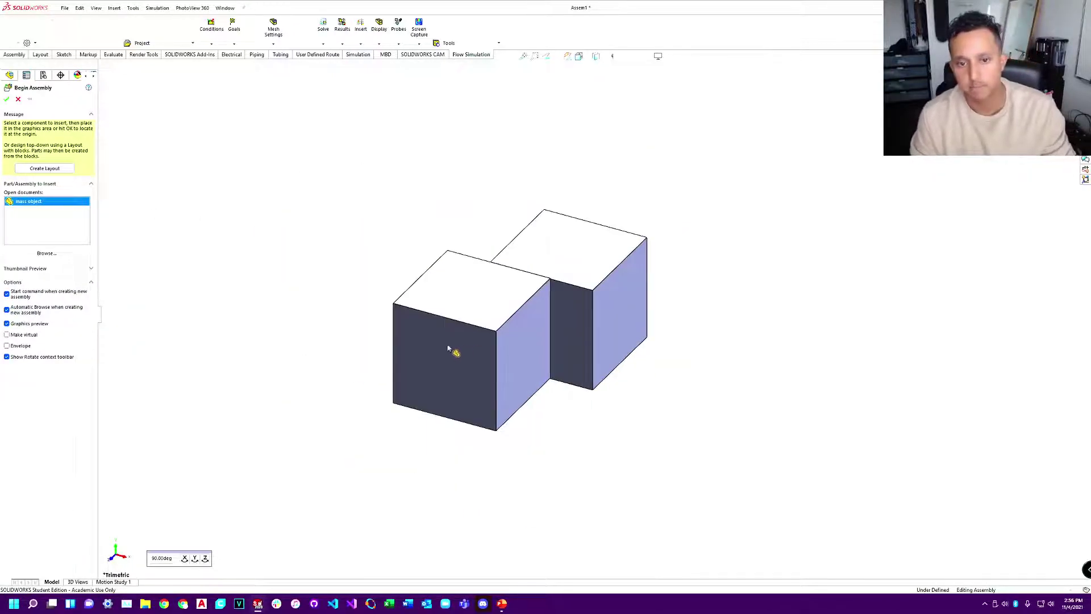
Step: Browse to base.SLDPRT and place the base slab below the cube
click(47, 253)
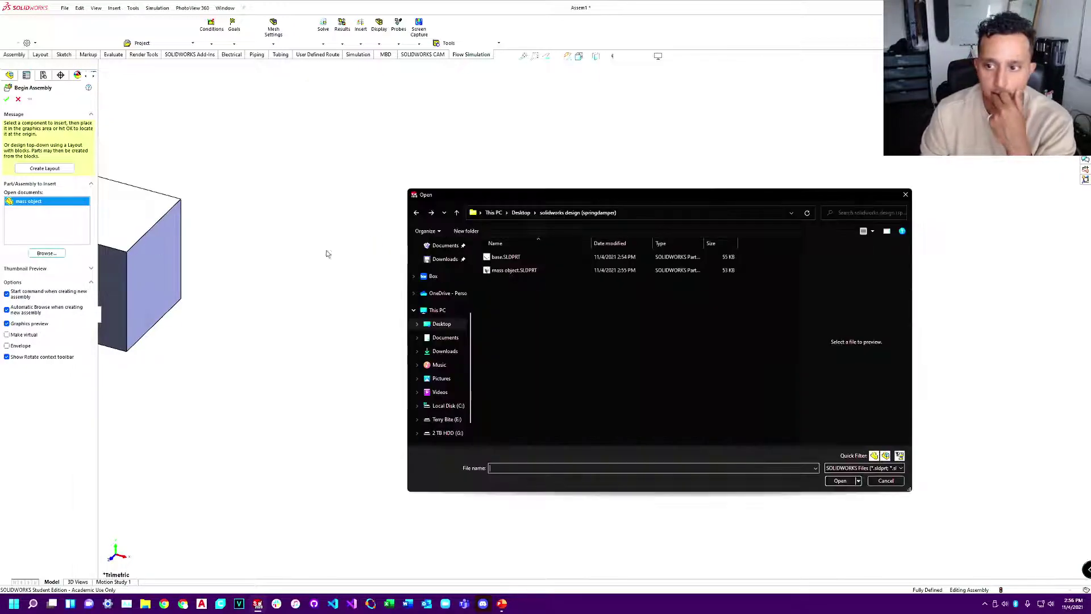
click(505, 257)
click(841, 481)
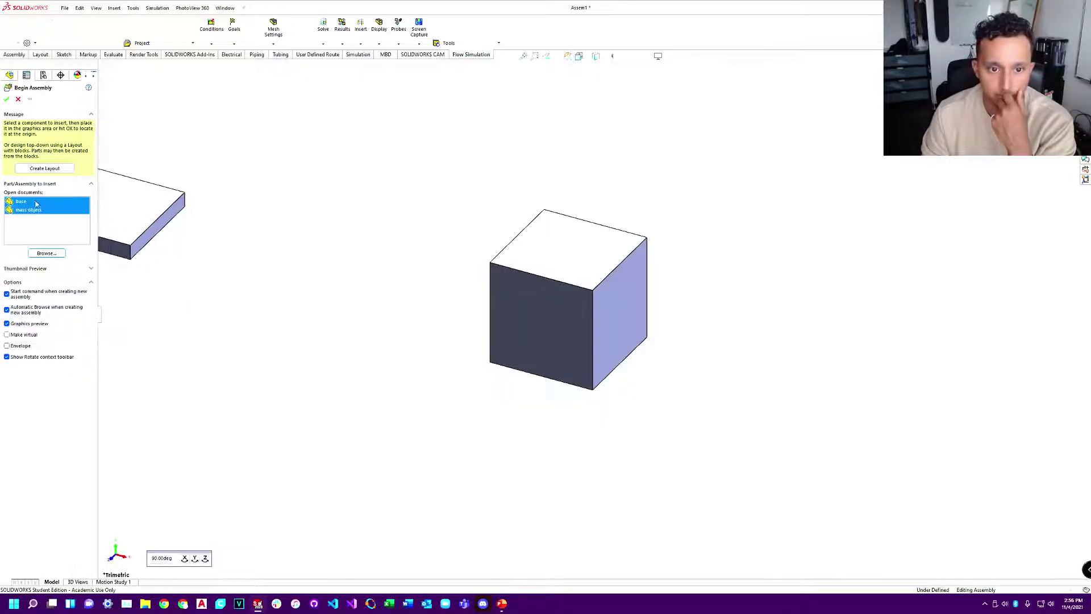
click(31, 205)
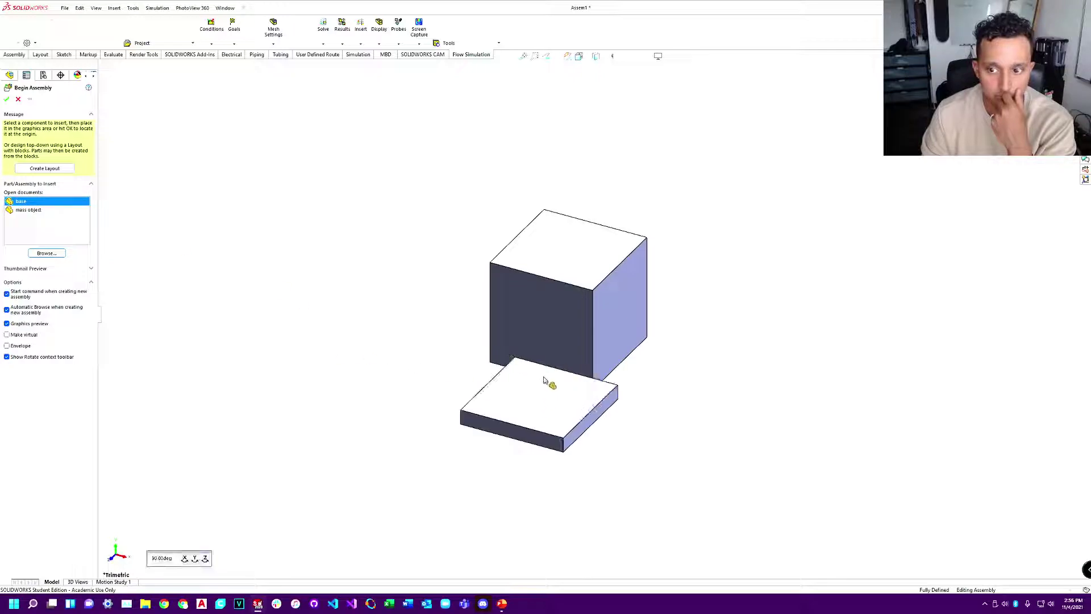
click(544, 381)
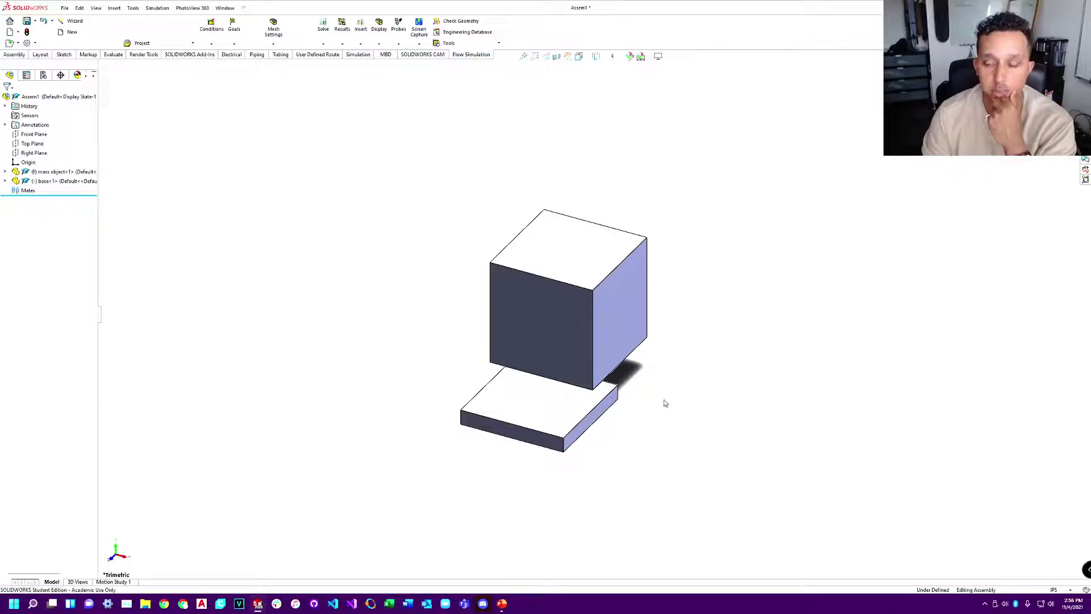
Step: Move the base slab under the cube, set the cube to Float, and lift it
drag(544, 417, 593, 430)
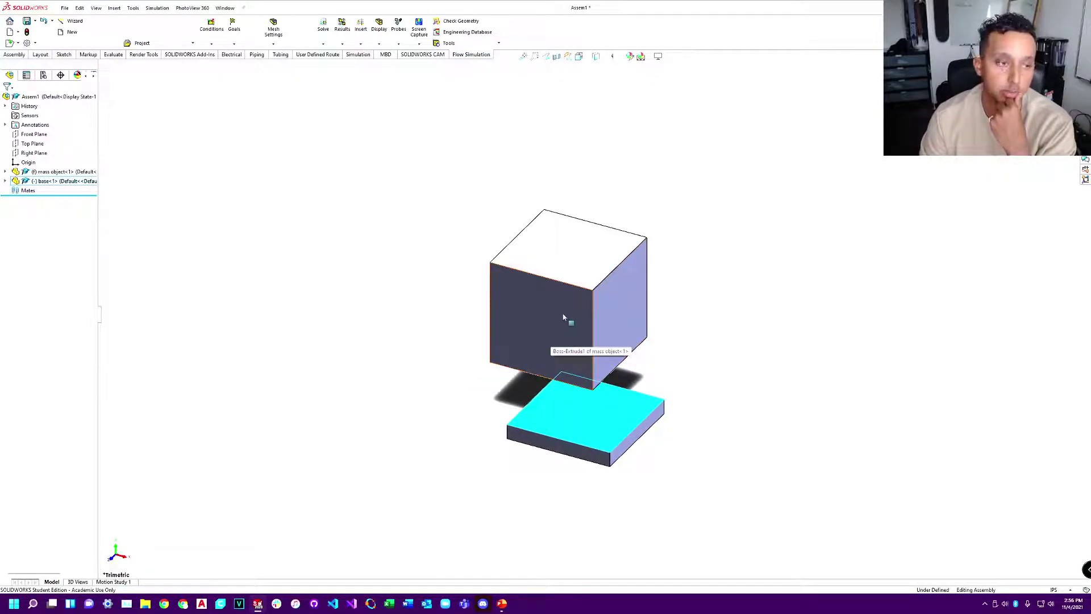
click(577, 301)
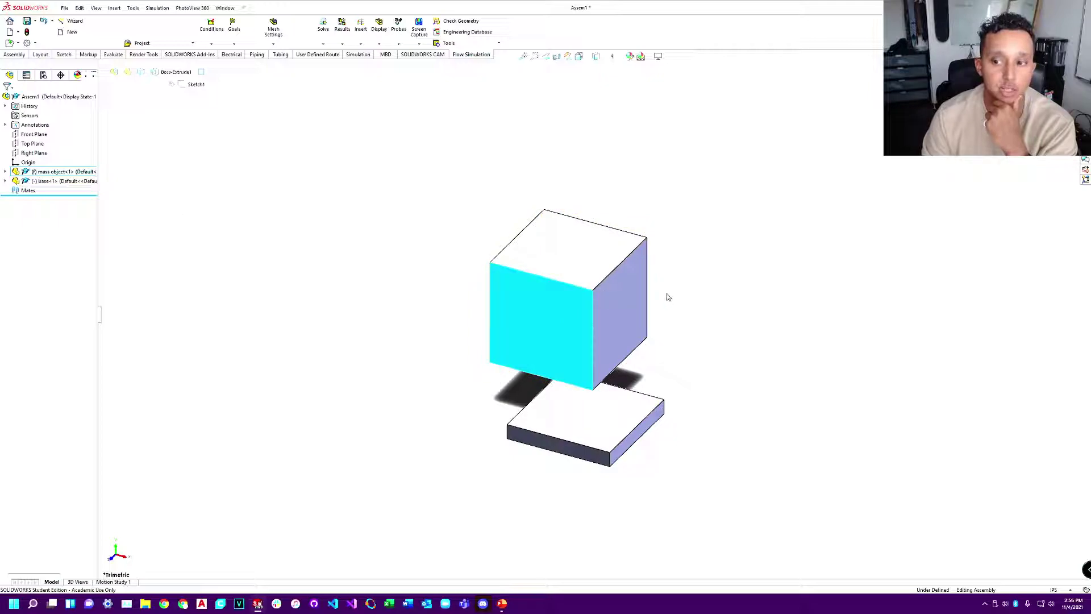
right_click(540, 325)
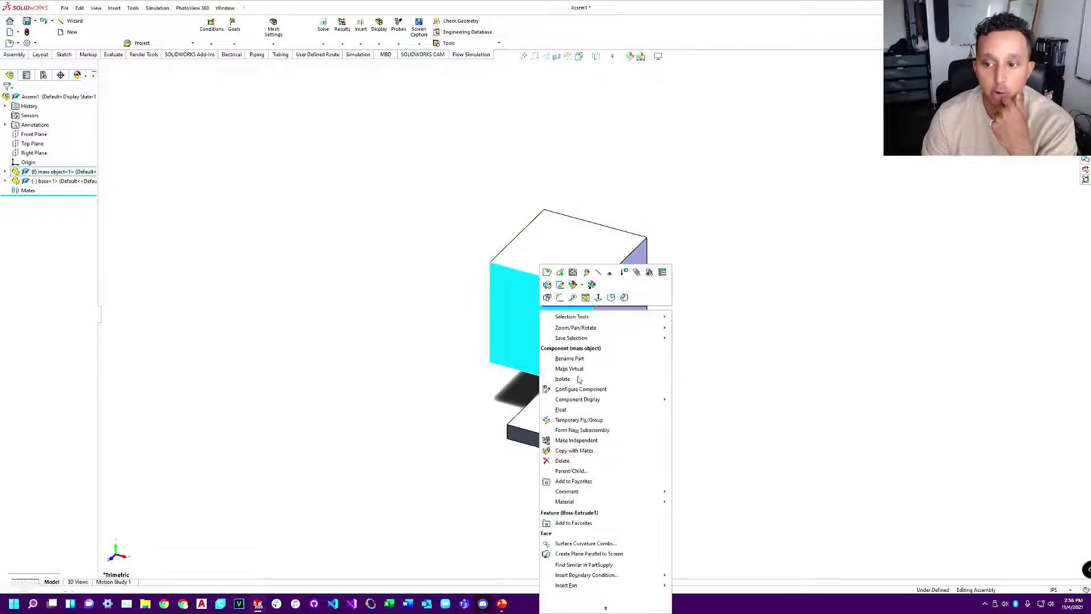
click(583, 410)
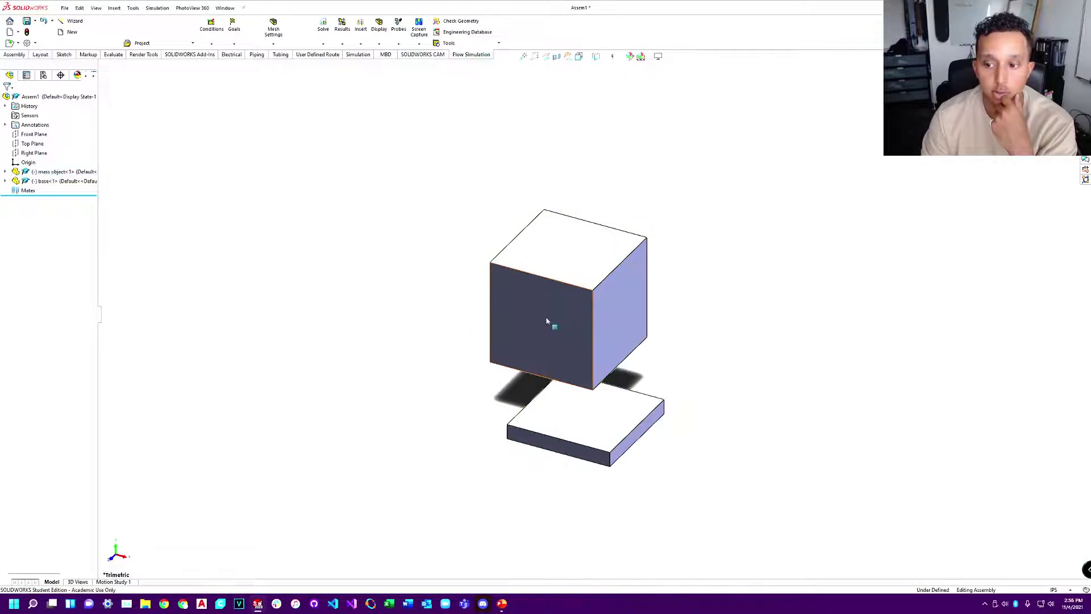
drag(592, 239, 592, 160)
Step: Fix the base, reposition the cube, and bring up the Conceptual Design slide in PowerPoint
right_click(591, 431)
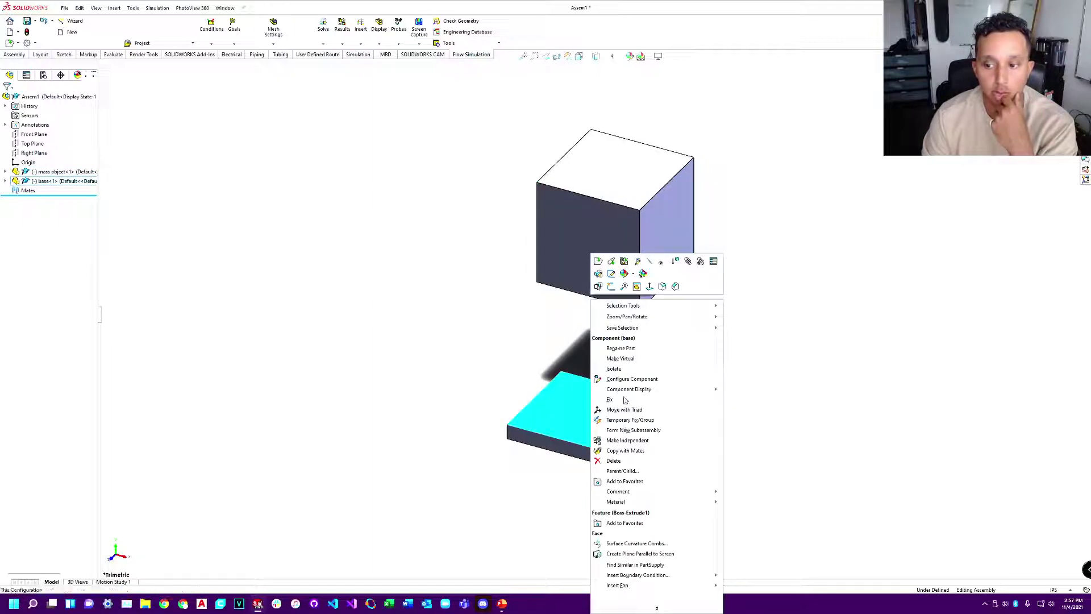
click(625, 402)
drag(578, 229, 520, 343)
click(725, 275)
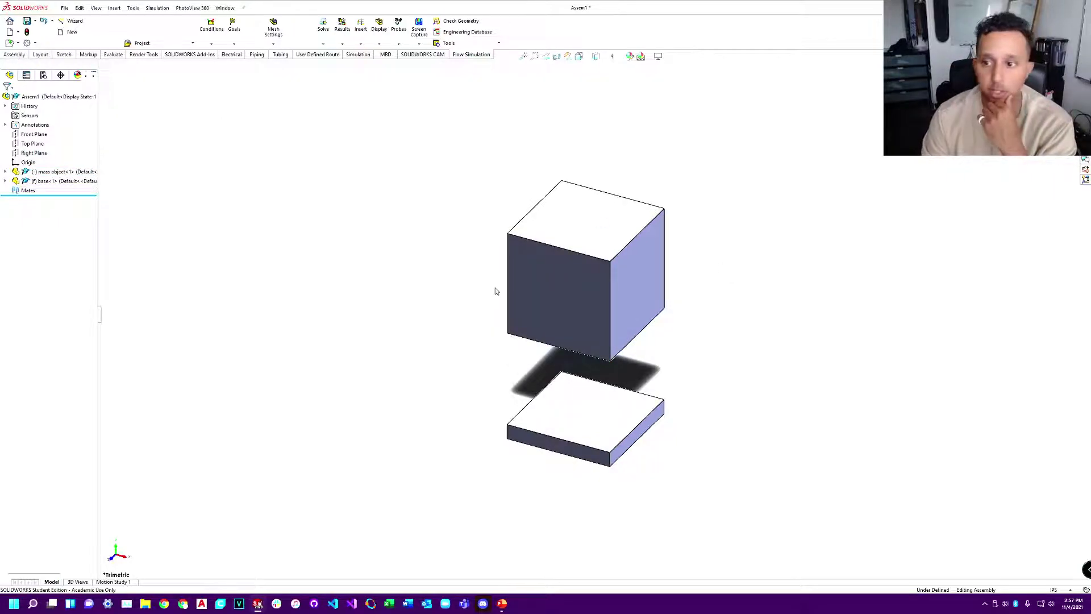
key(alt+Tab)
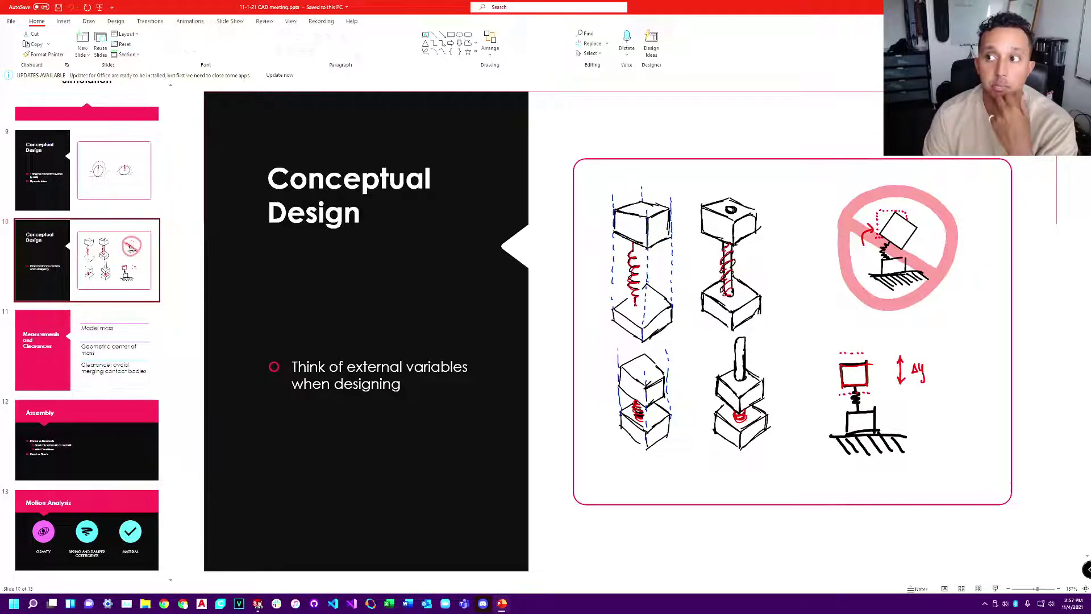
Step: Switch from the PowerPoint slide back to the Assem1 assembly in SolidWorks
key(alt+Tab)
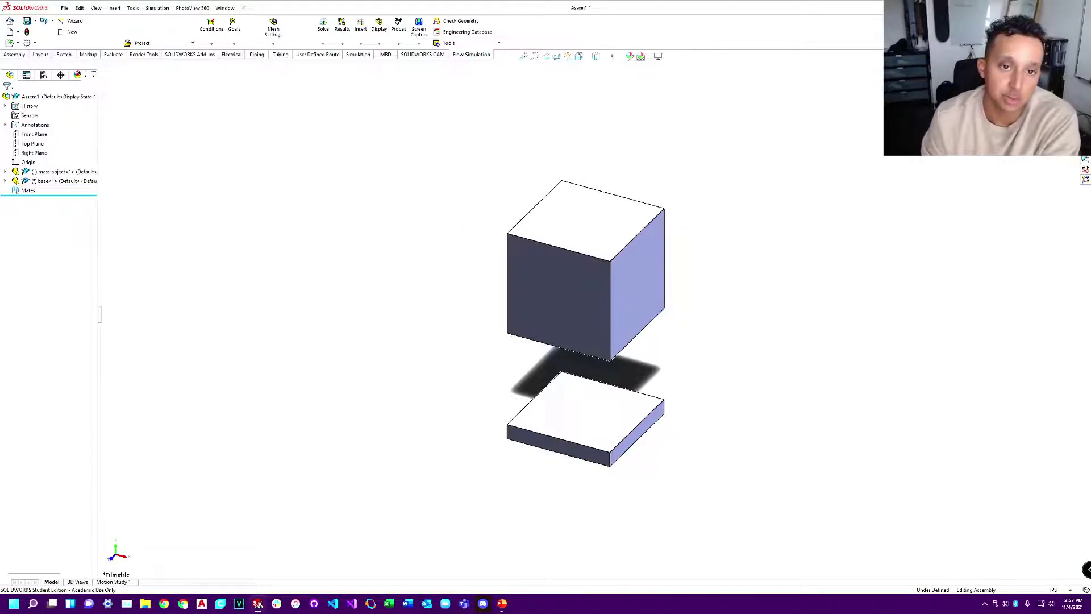
Step: Add a Coincident mate between the cube's and base's front faces
click(11, 56)
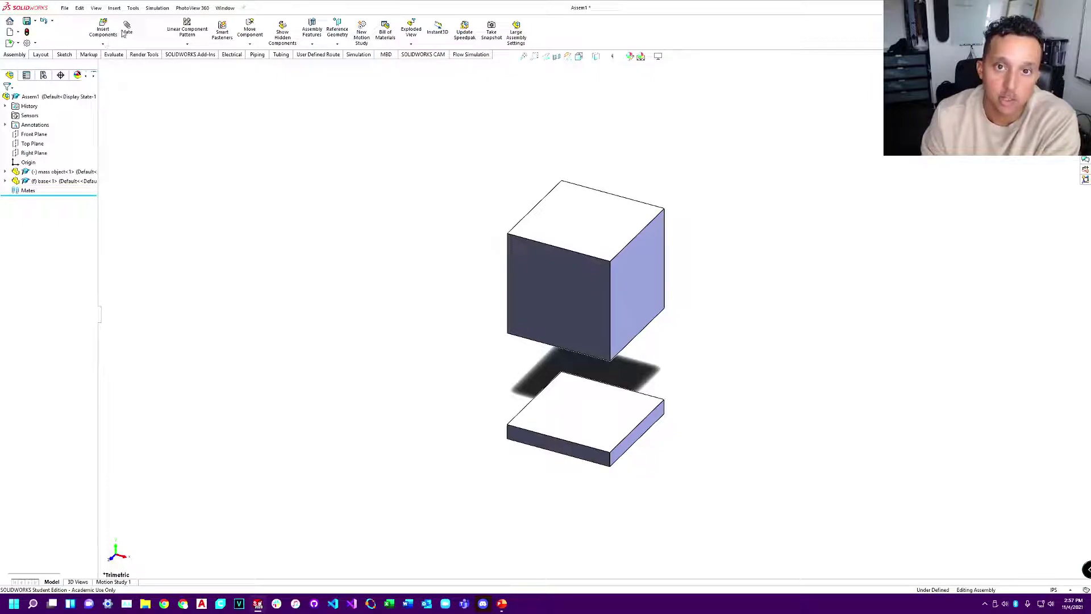
key(m)
click(548, 287)
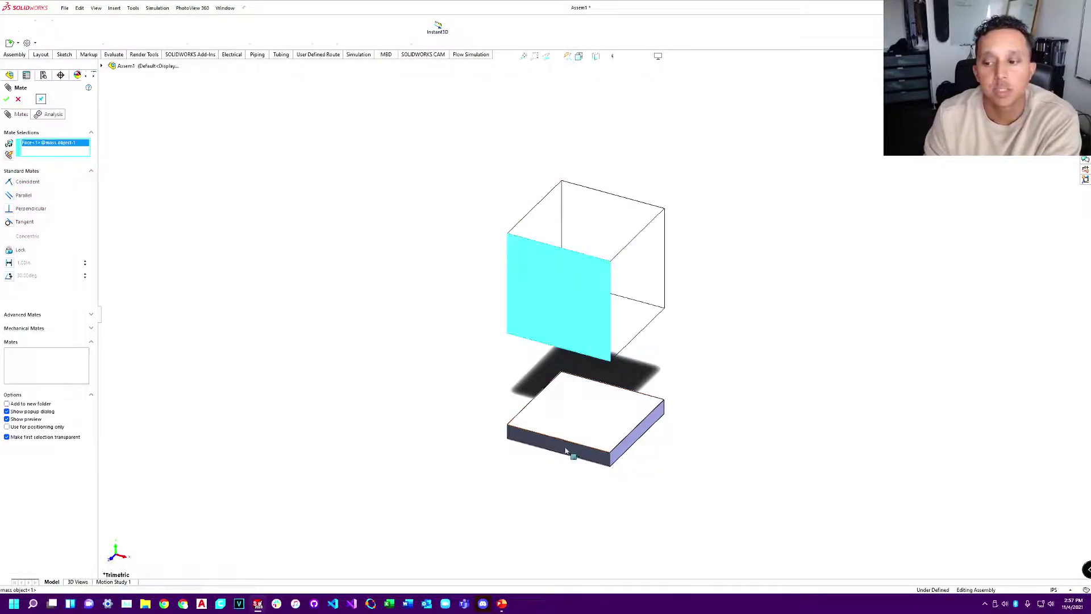
click(569, 453)
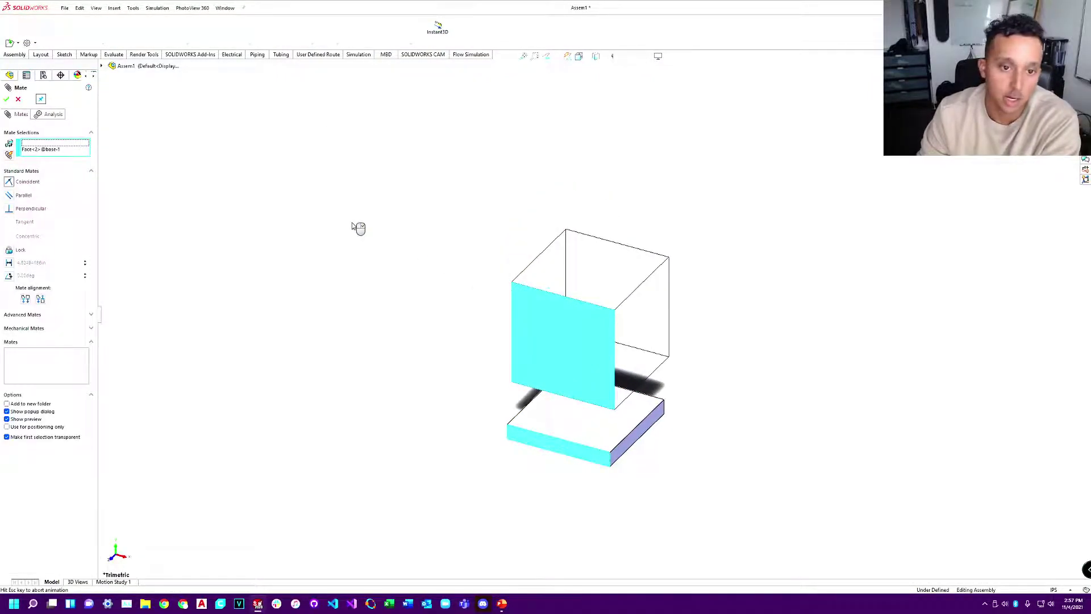
right_click(360, 227)
Step: Add a Coincident mate between the side faces, lift the cube above the base, and finish
click(644, 453)
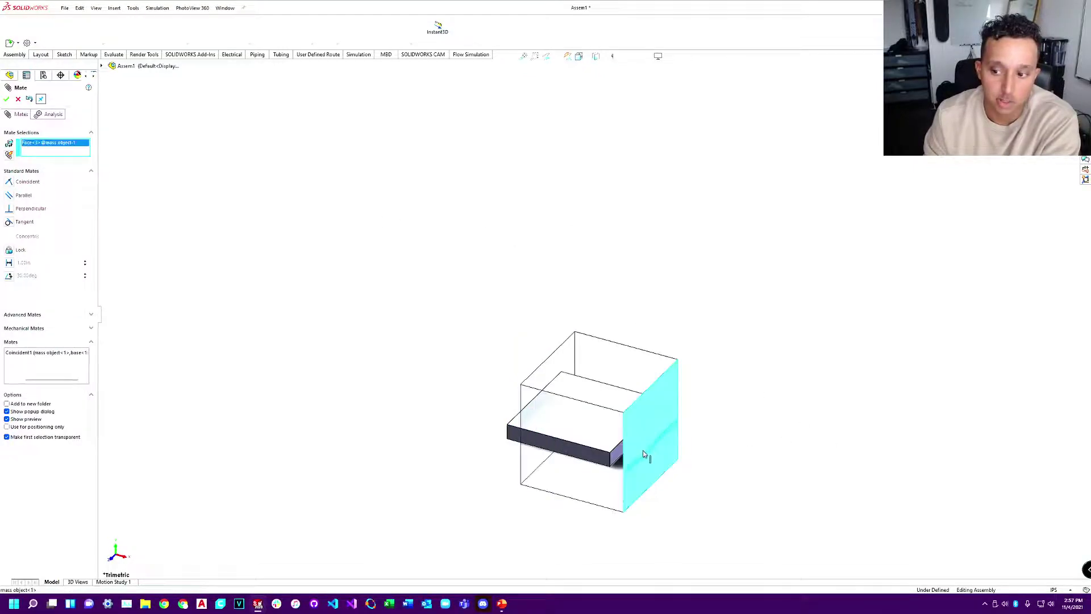
click(615, 458)
right_click(606, 455)
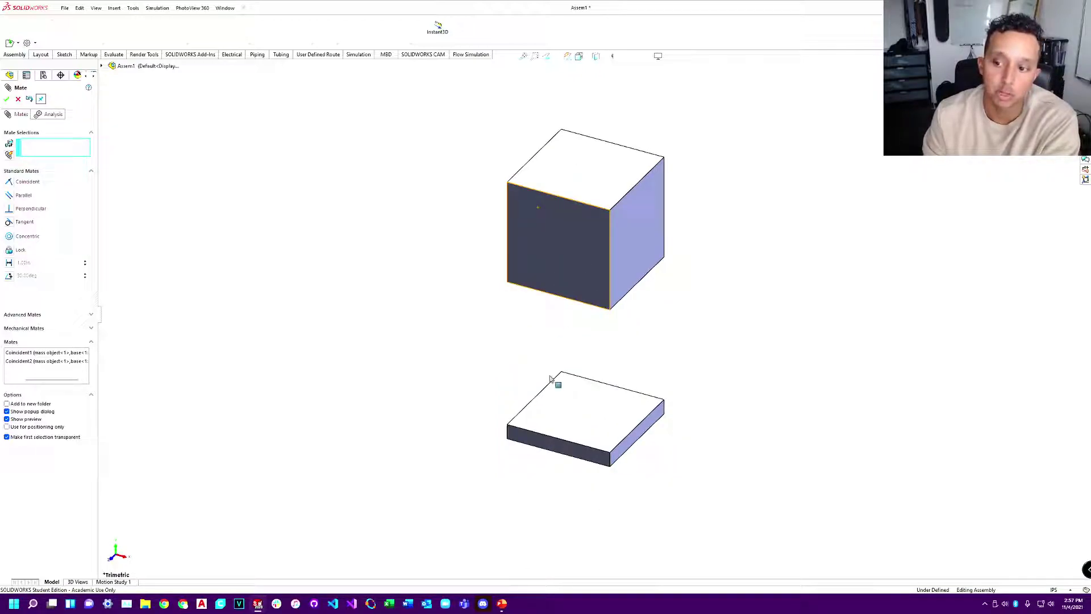
click(515, 376)
drag(532, 344, 555, 292)
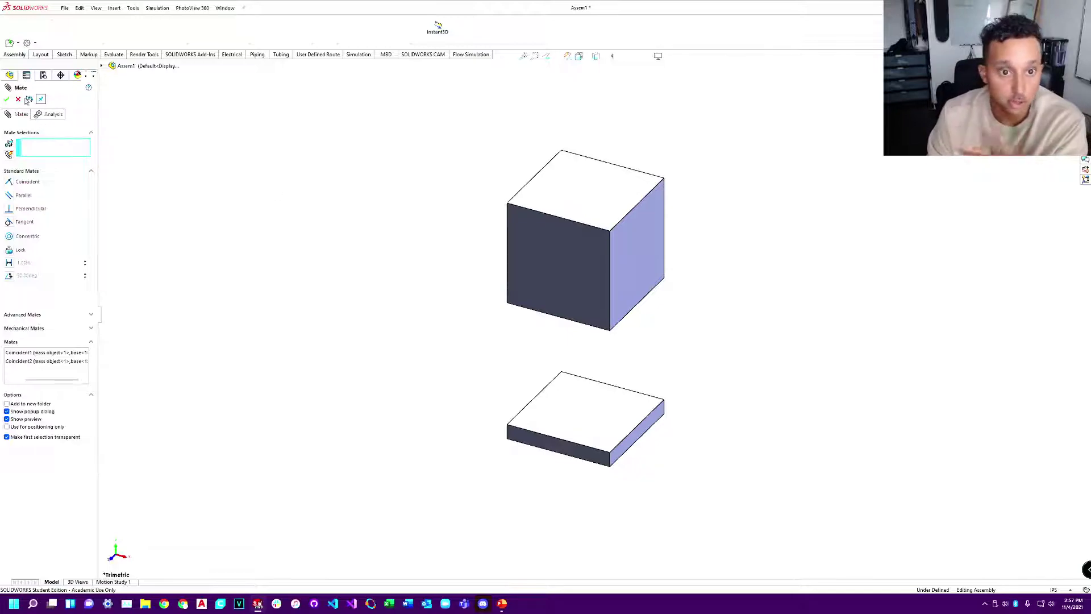
click(18, 100)
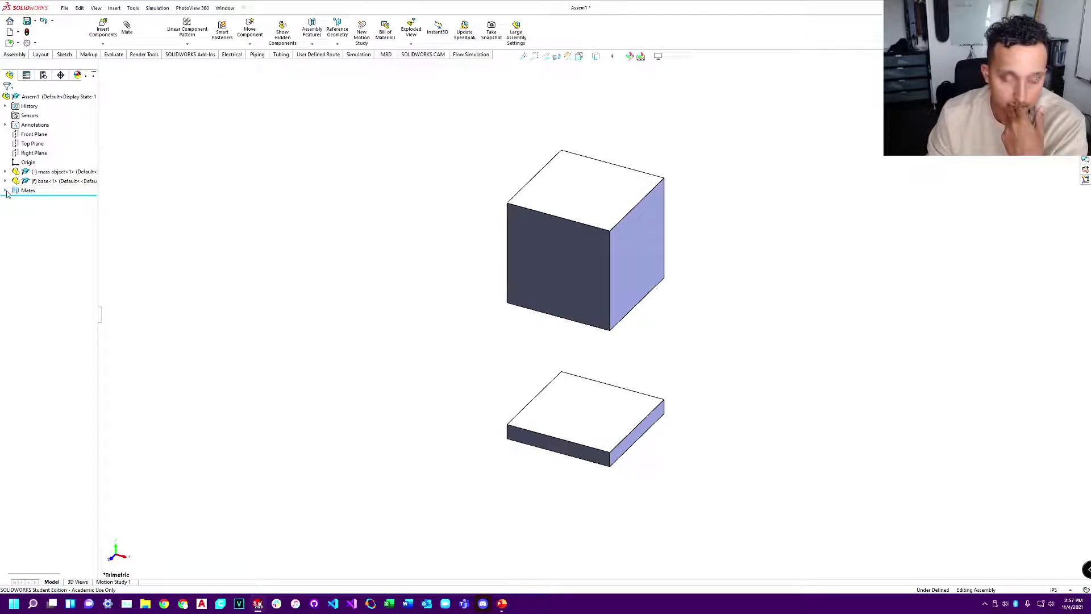
Step: Open Motion Study 1, confirm the Add-Ins, and set the study type to Motion Analysis
click(112, 582)
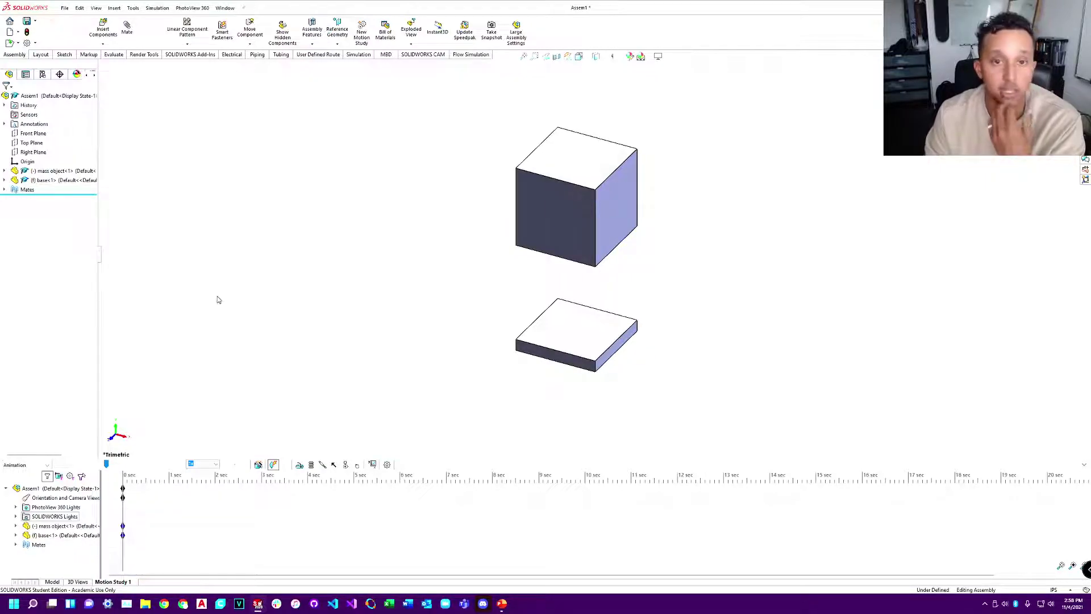
click(140, 10)
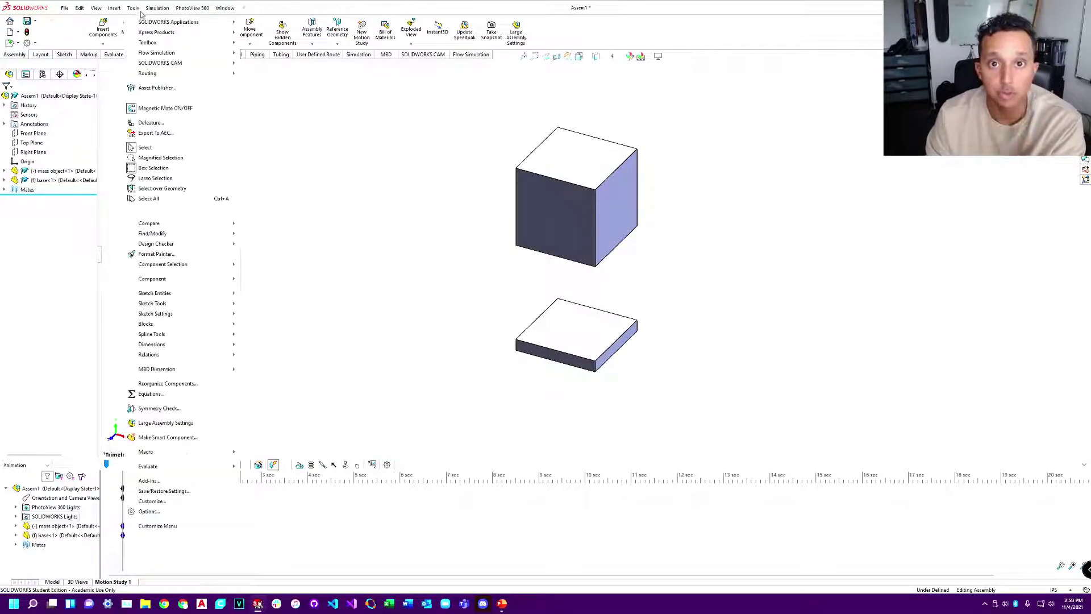
click(166, 482)
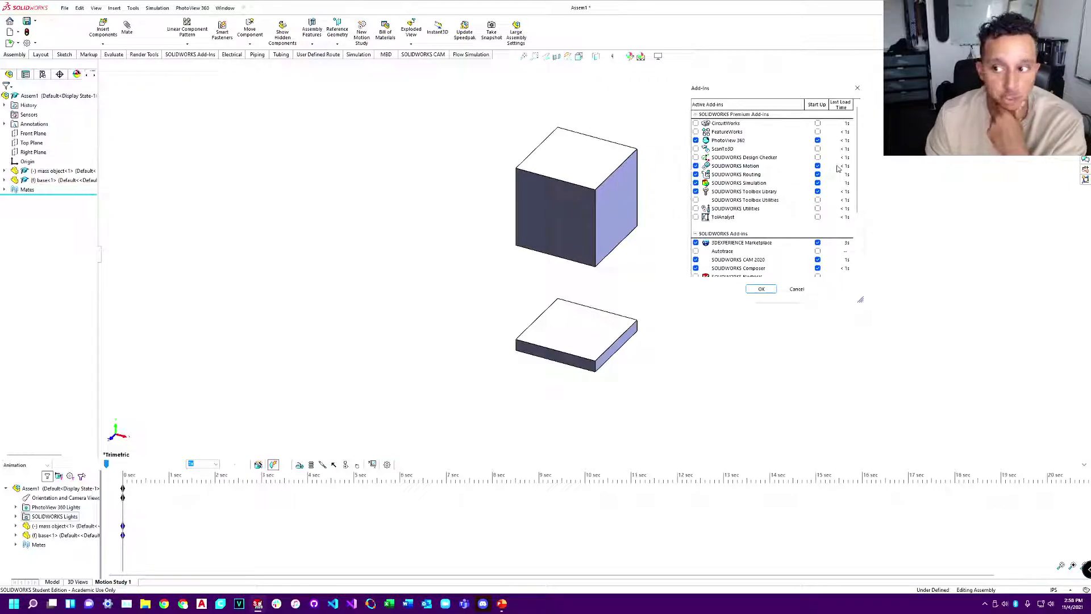
click(761, 289)
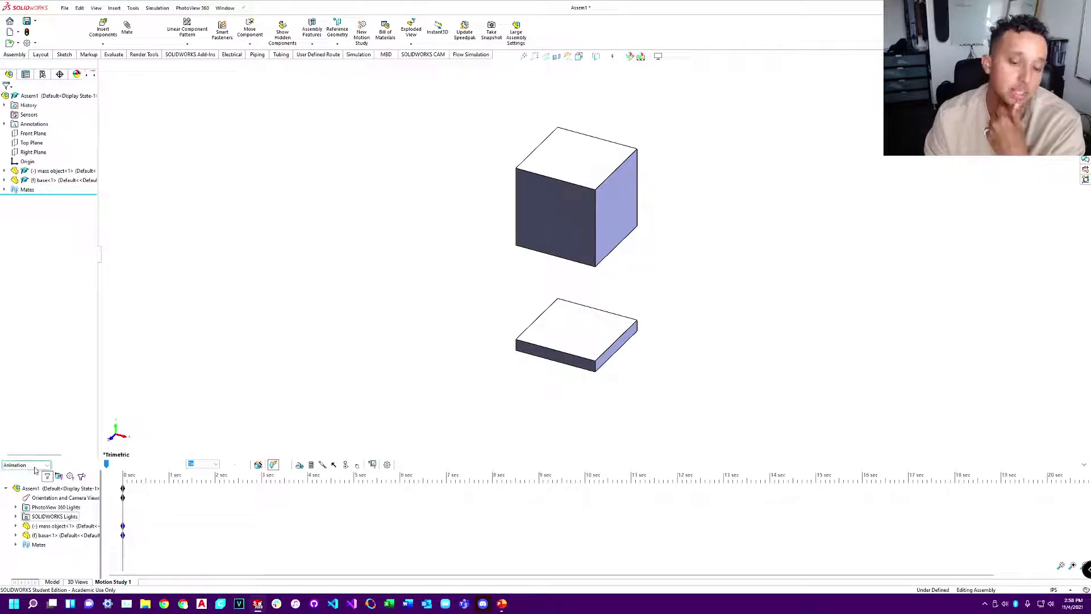
click(15, 465)
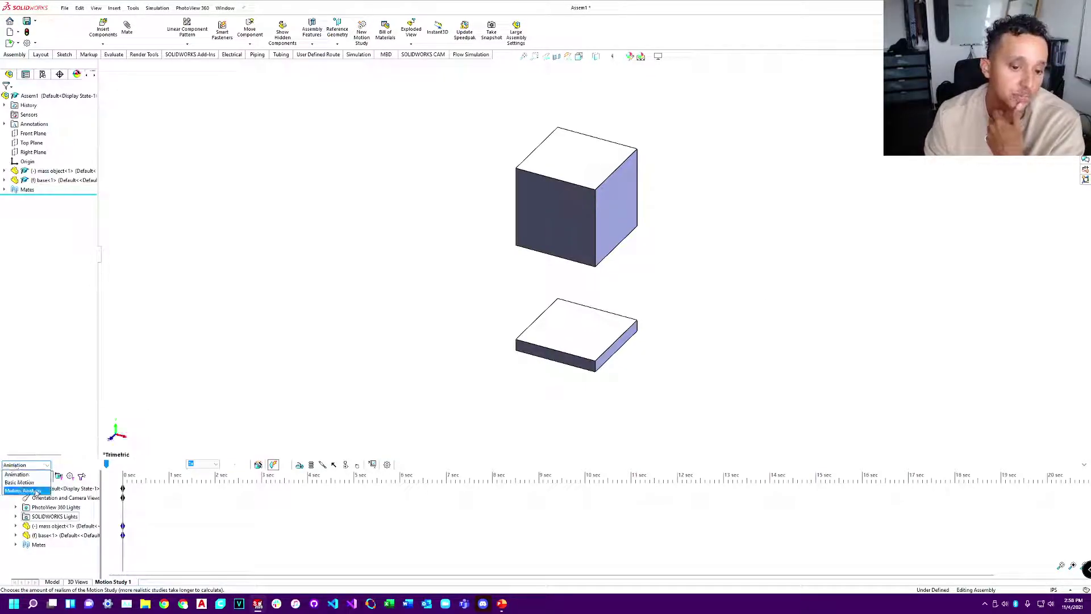
click(20, 492)
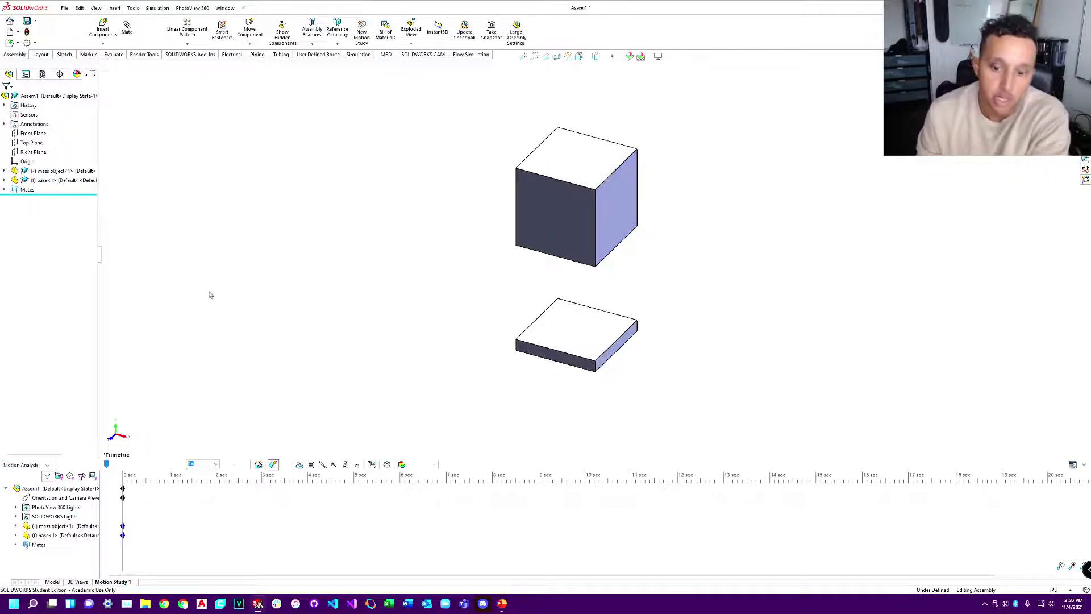
Step: Set Motion Study Properties to 50 frames per second with Use Precise Contact enabled
click(388, 466)
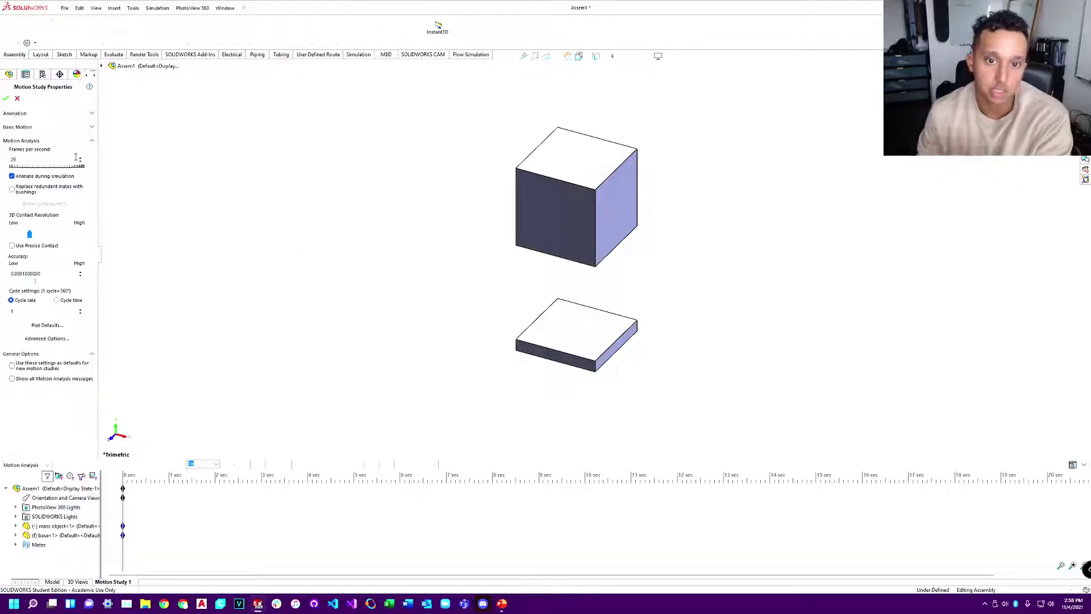
double_click(14, 159)
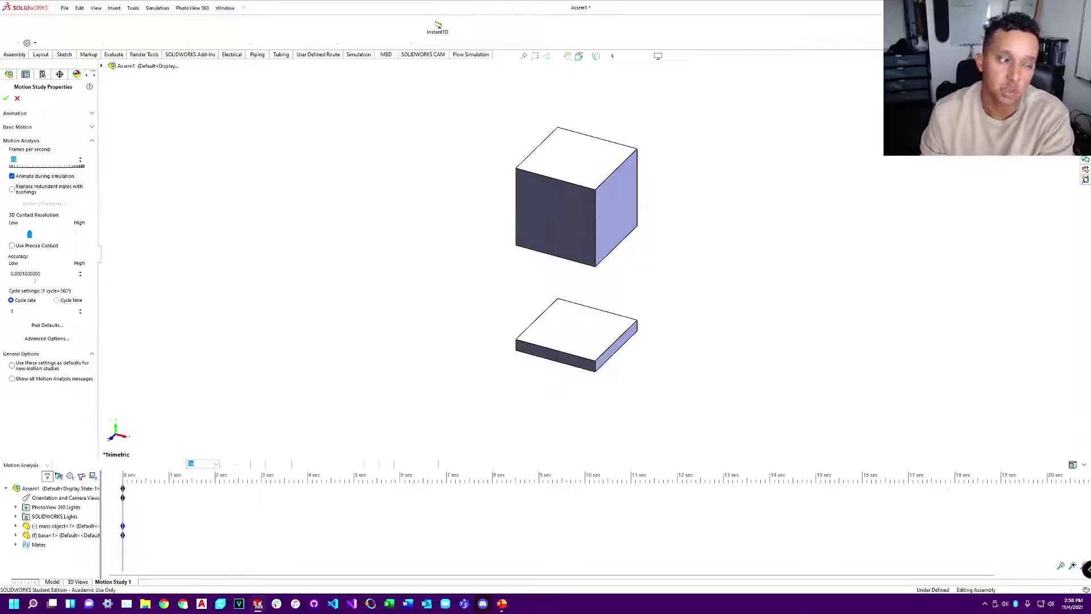
text(50)
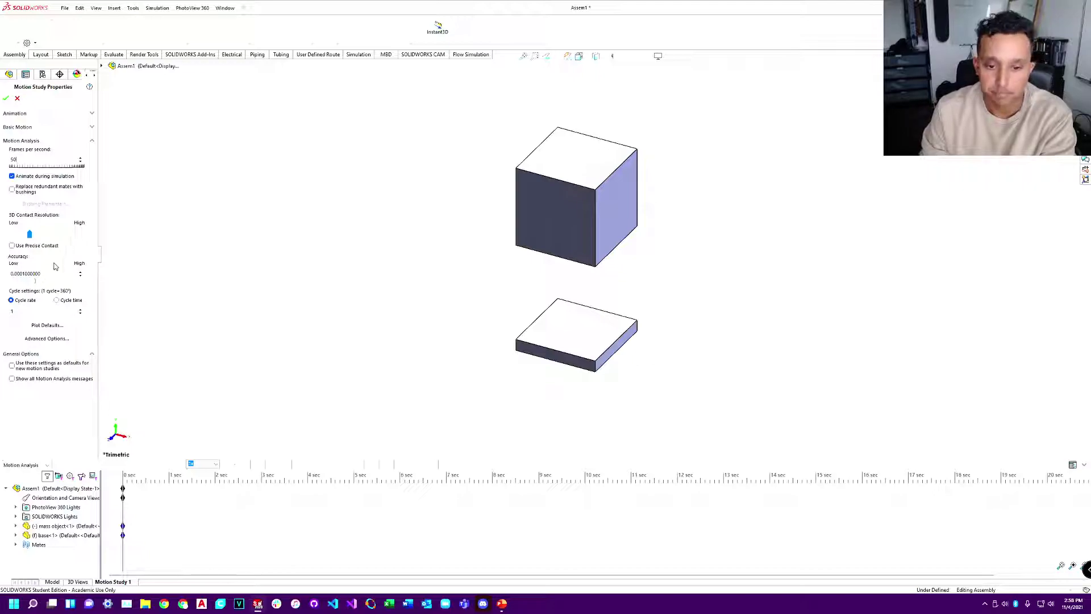
click(12, 246)
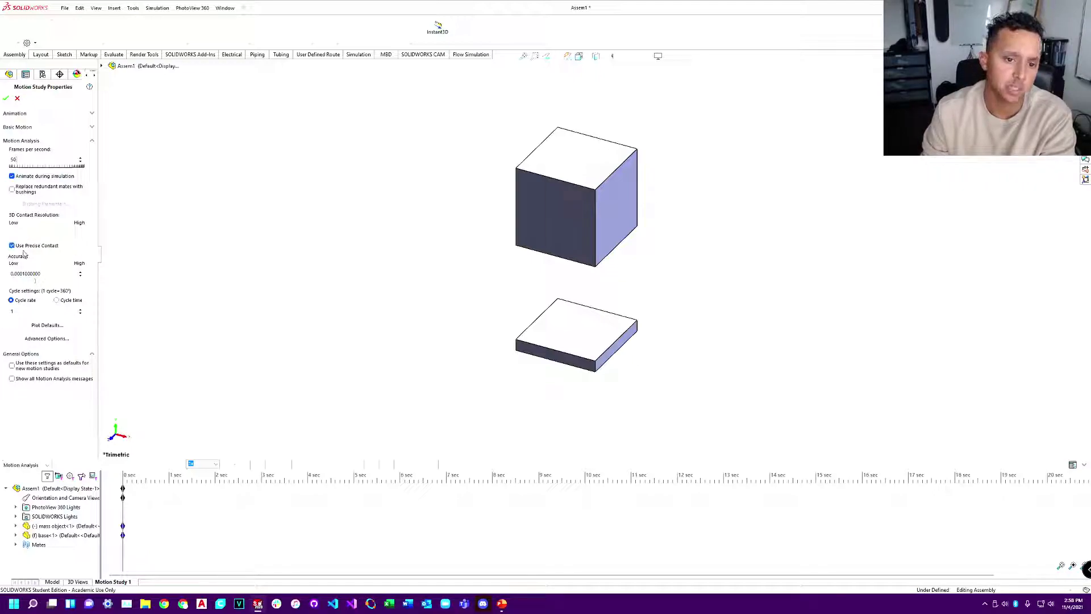
click(7, 99)
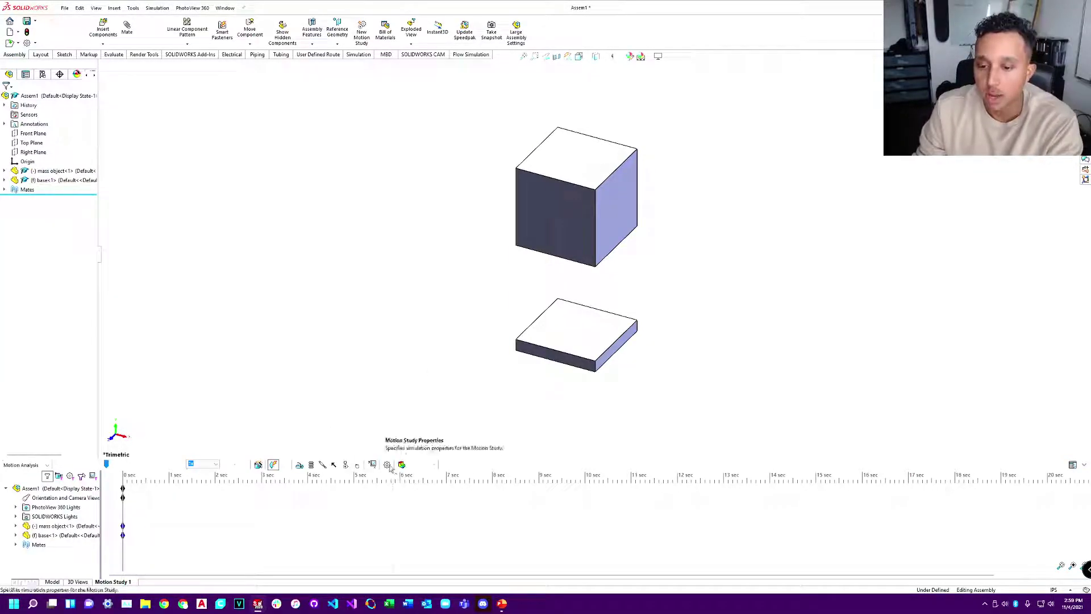
click(356, 465)
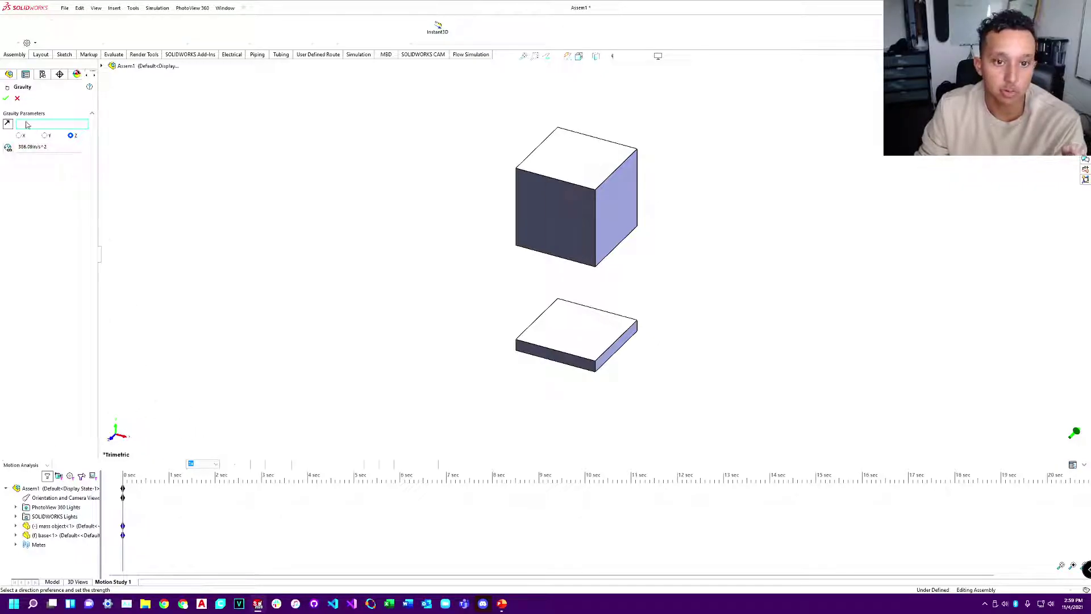
Step: Apply gravity along Y, drag the study end to 3 seconds, and calculate the motion
click(45, 137)
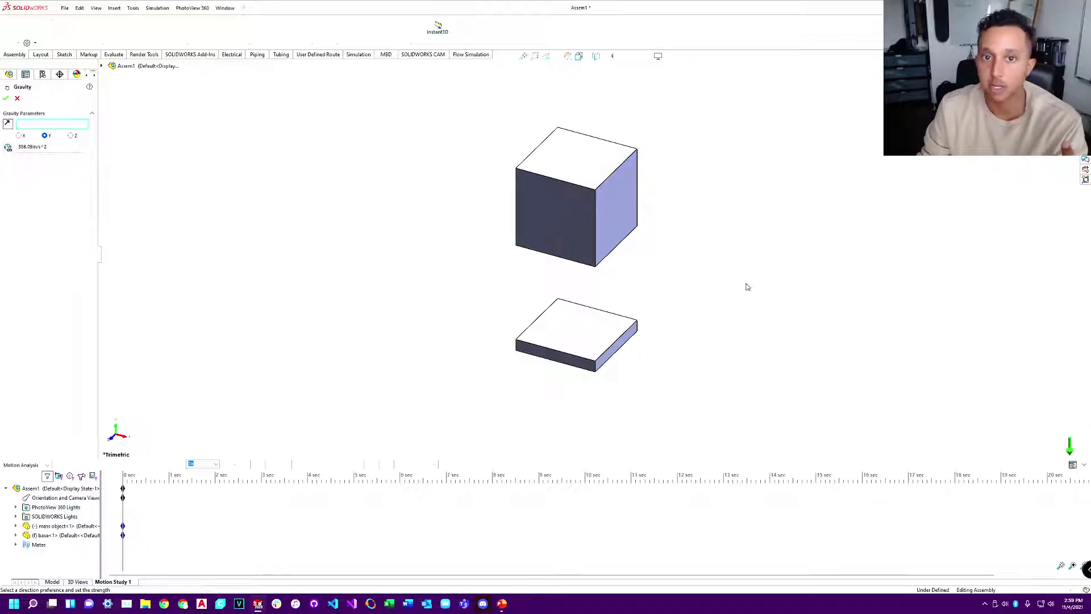
click(7, 100)
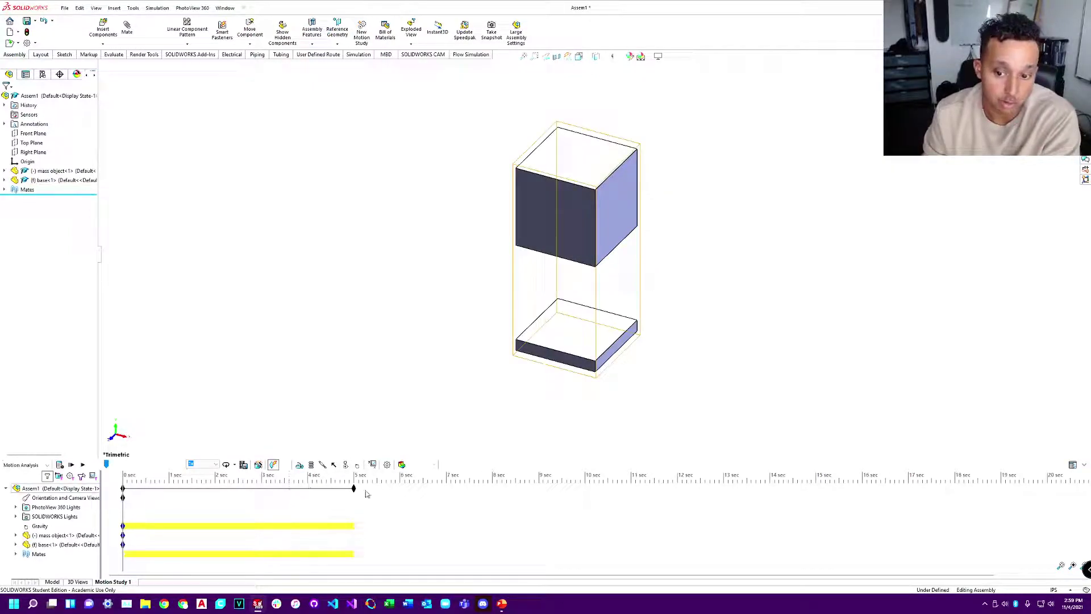
drag(353, 489, 263, 489)
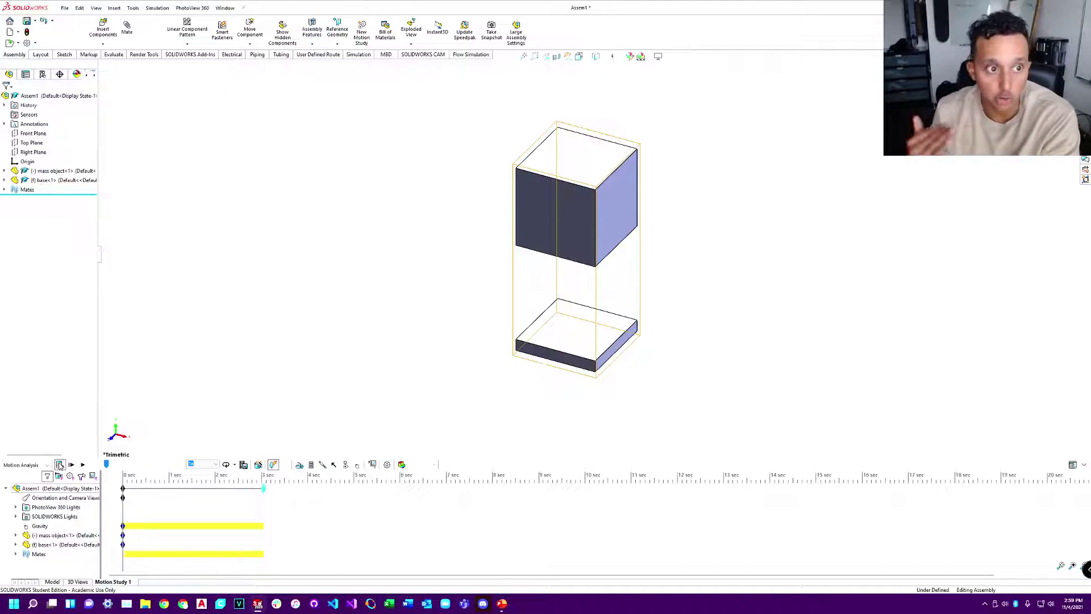
click(107, 464)
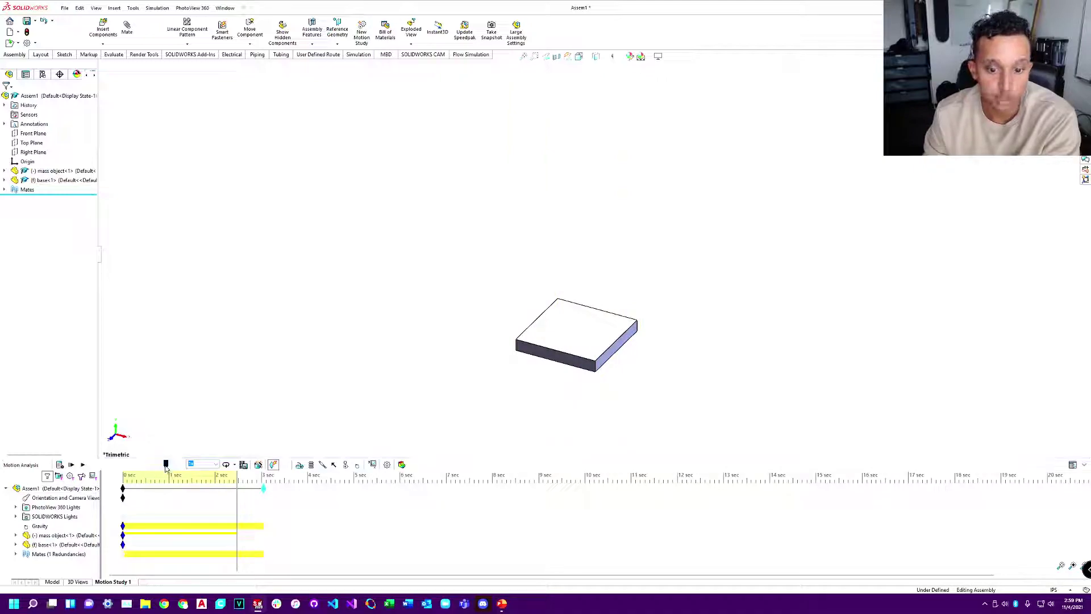
Step: Define a contact between the cube and base with both materials set to Steel (Dry)
click(346, 465)
click(534, 223)
click(555, 339)
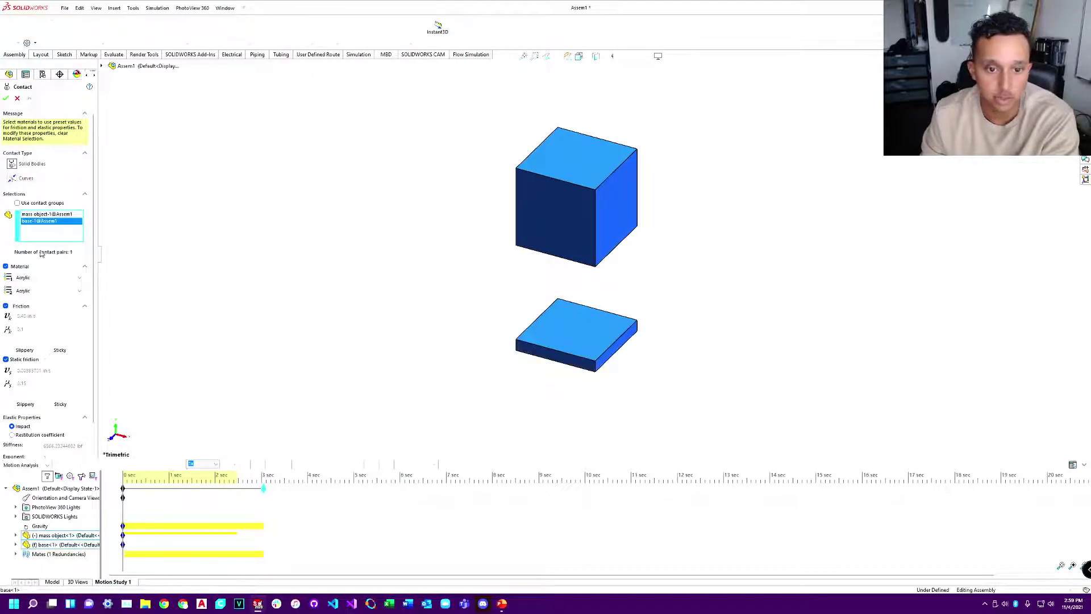
click(44, 278)
click(54, 318)
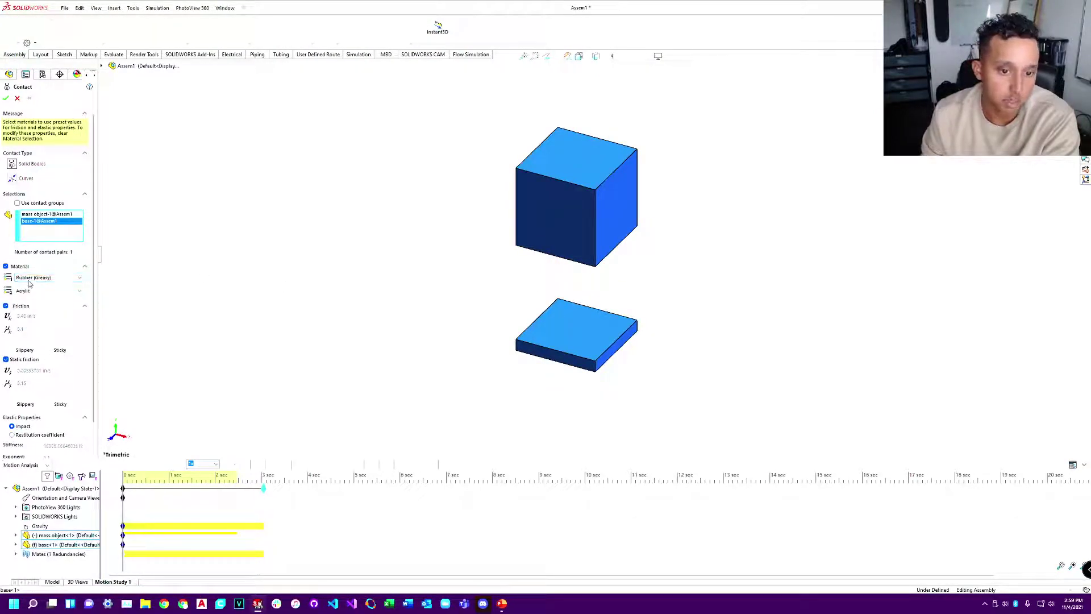
click(31, 290)
click(31, 296)
click(32, 295)
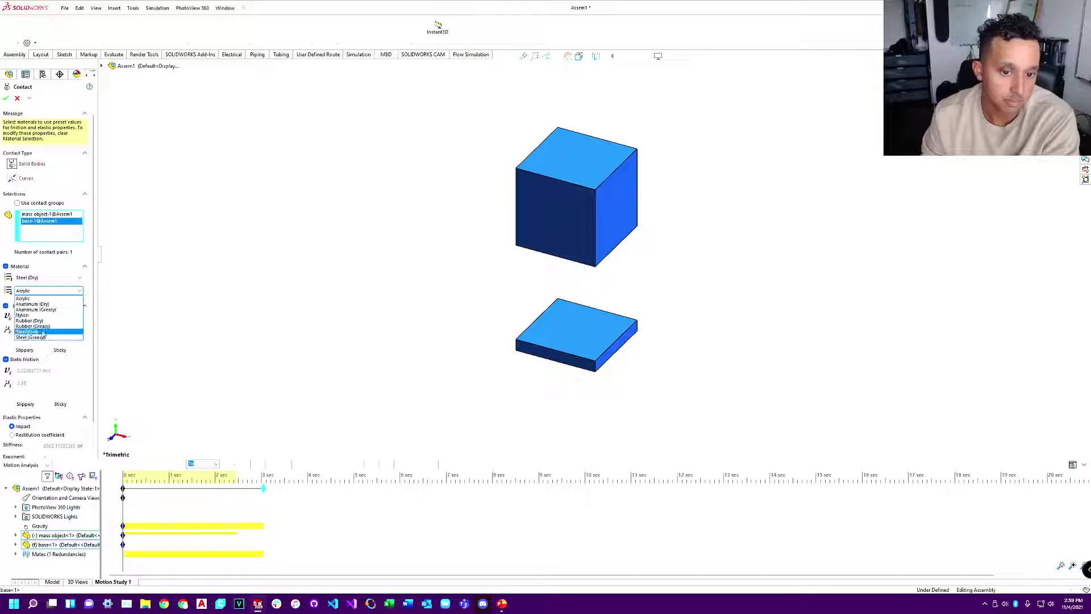
click(44, 332)
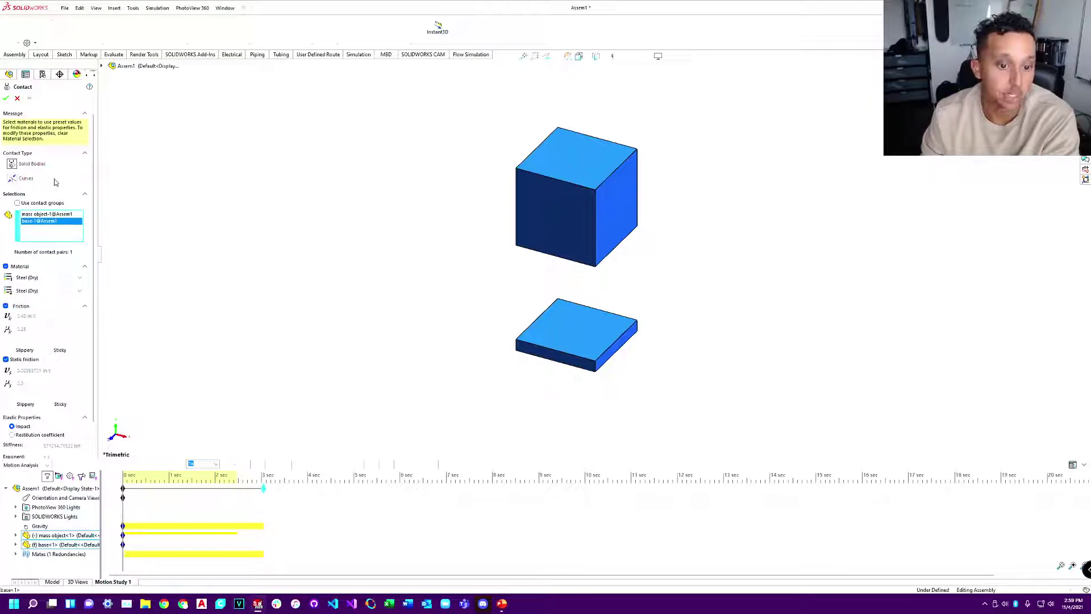
click(6, 100)
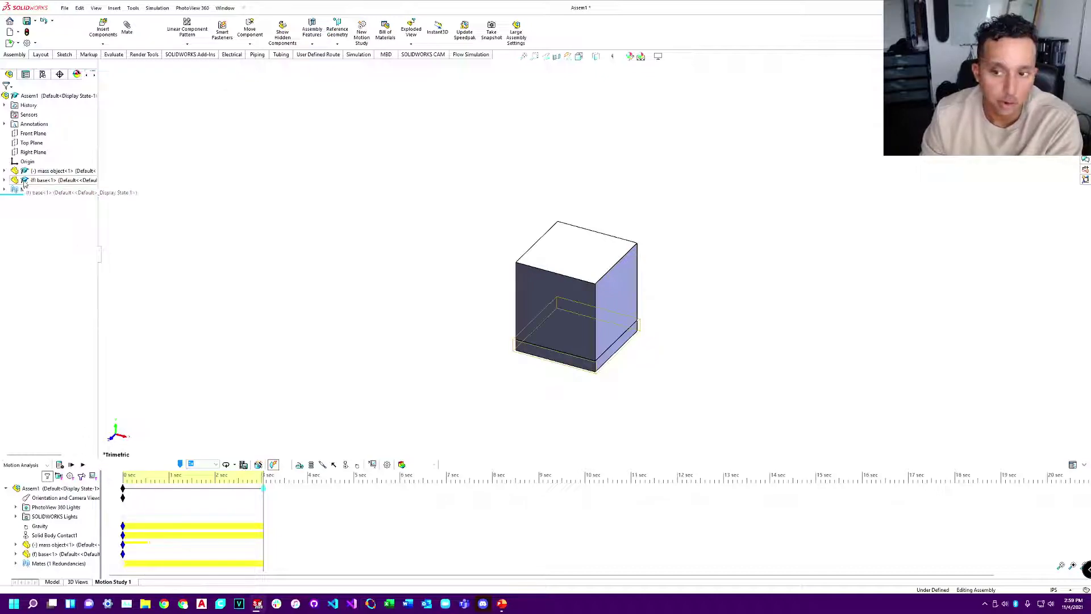
Step: Delete Solid Body Contact1 from the study, then undo the deletion
click(49, 536)
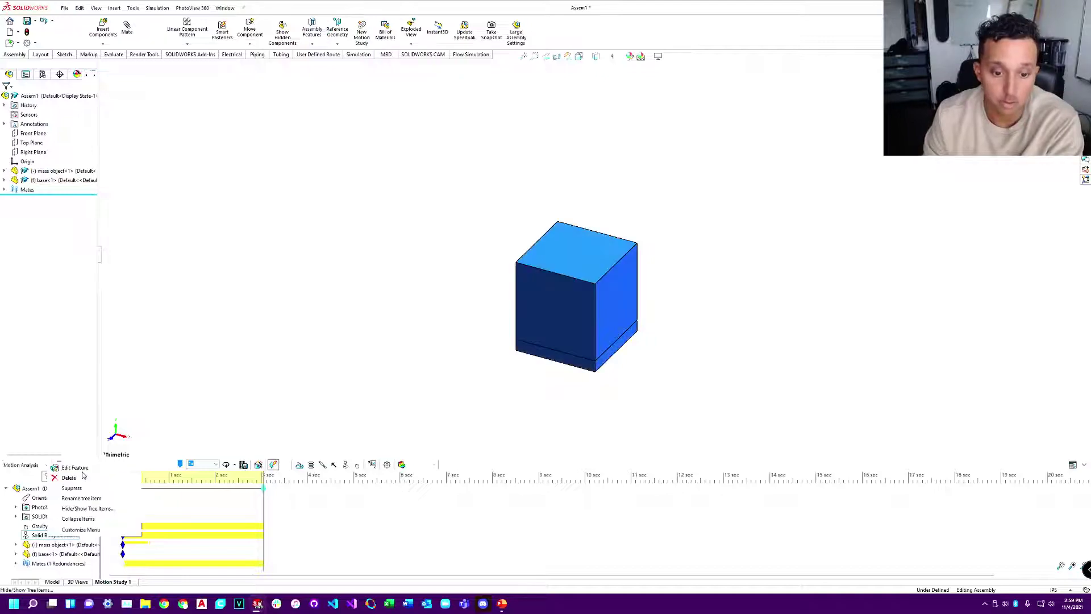
key(Delete)
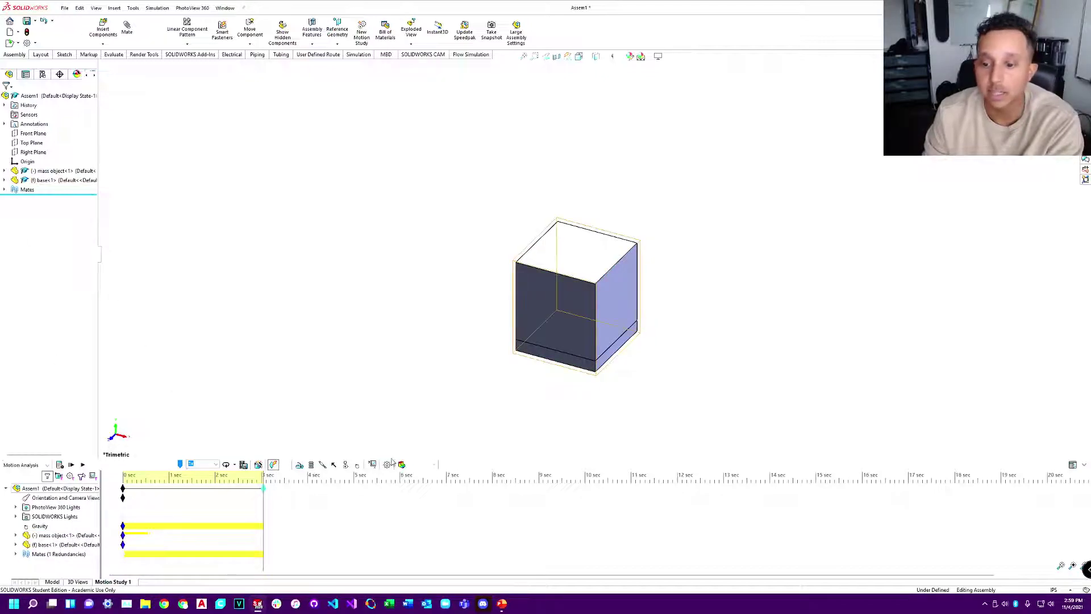
key(ctrl+z)
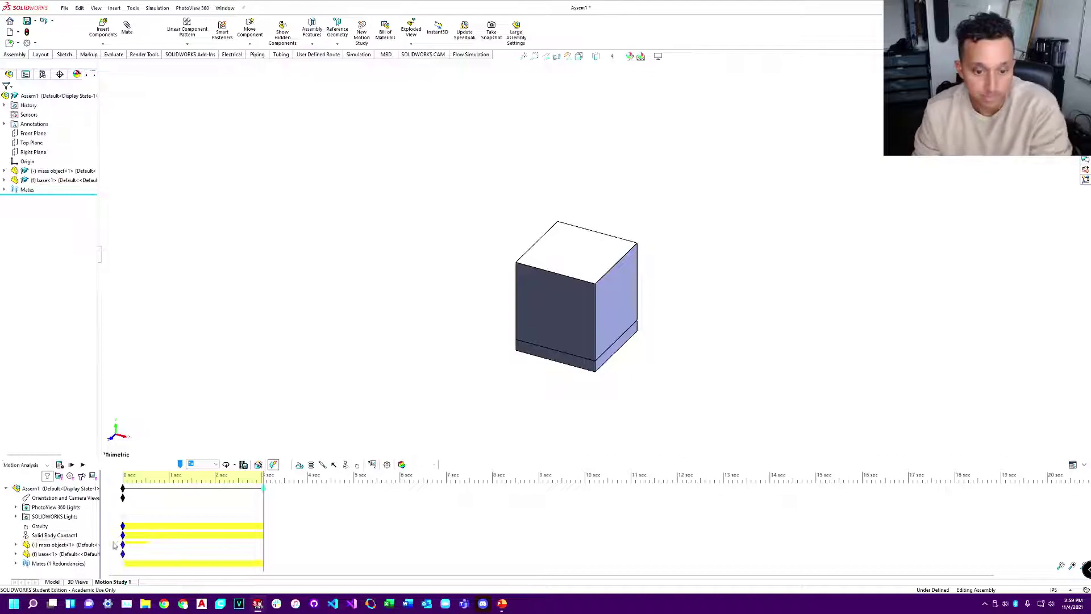
Step: Edit the contact to Rubber (Dry) for both bodies, recalculate, and stop playback
right_click(49, 535)
click(67, 468)
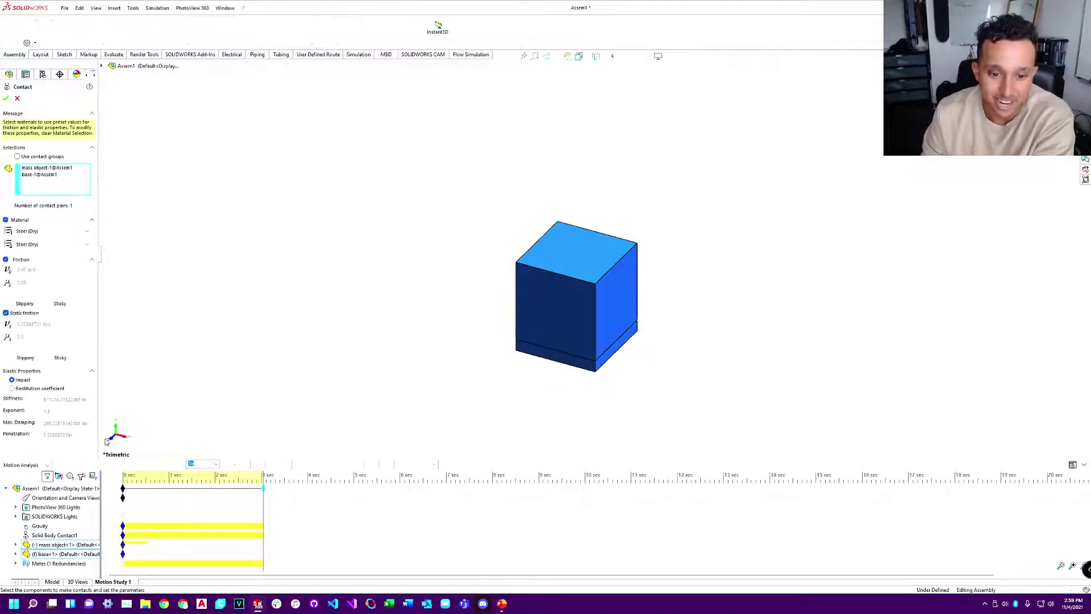
click(34, 231)
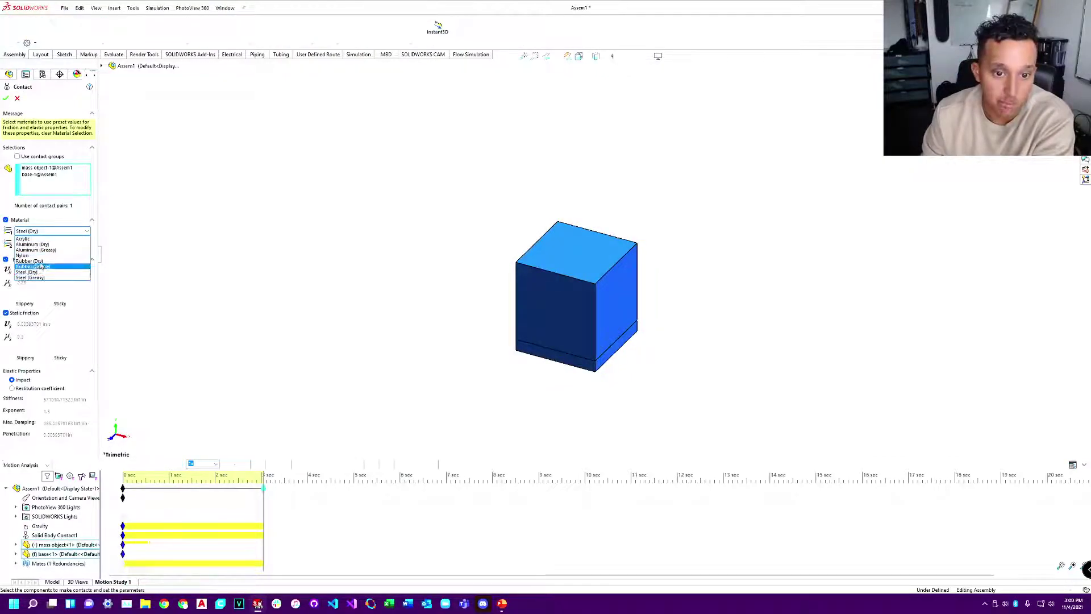
click(39, 261)
click(41, 245)
click(41, 275)
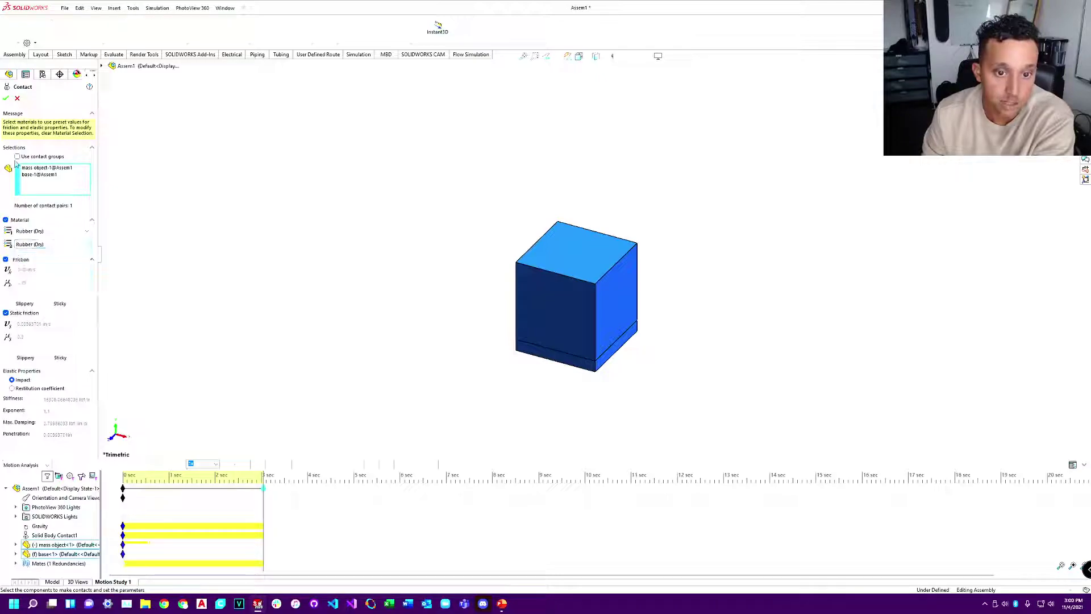
click(6, 98)
click(60, 465)
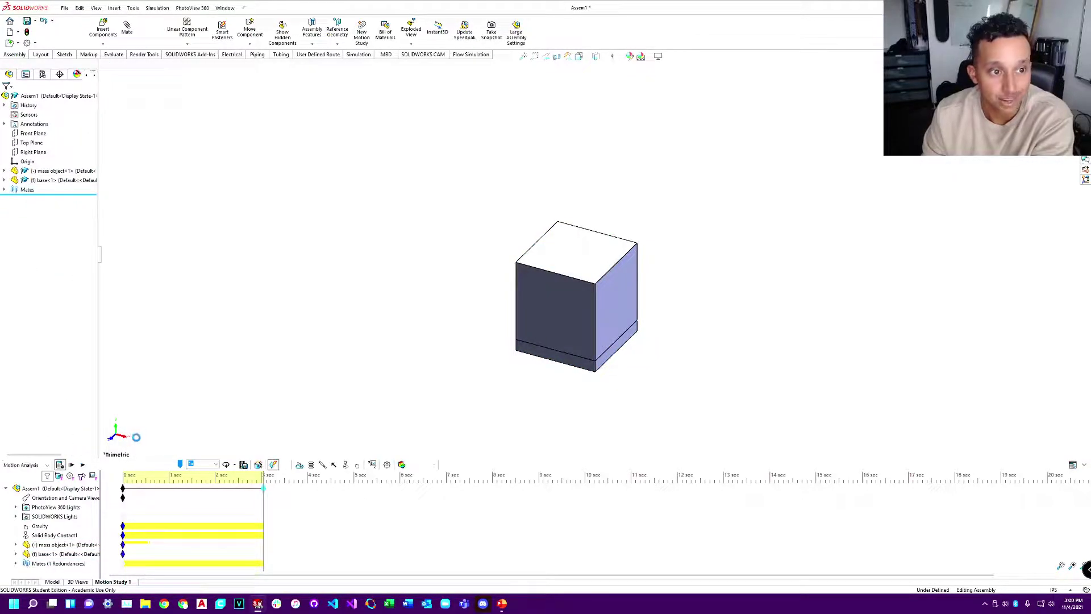
click(148, 465)
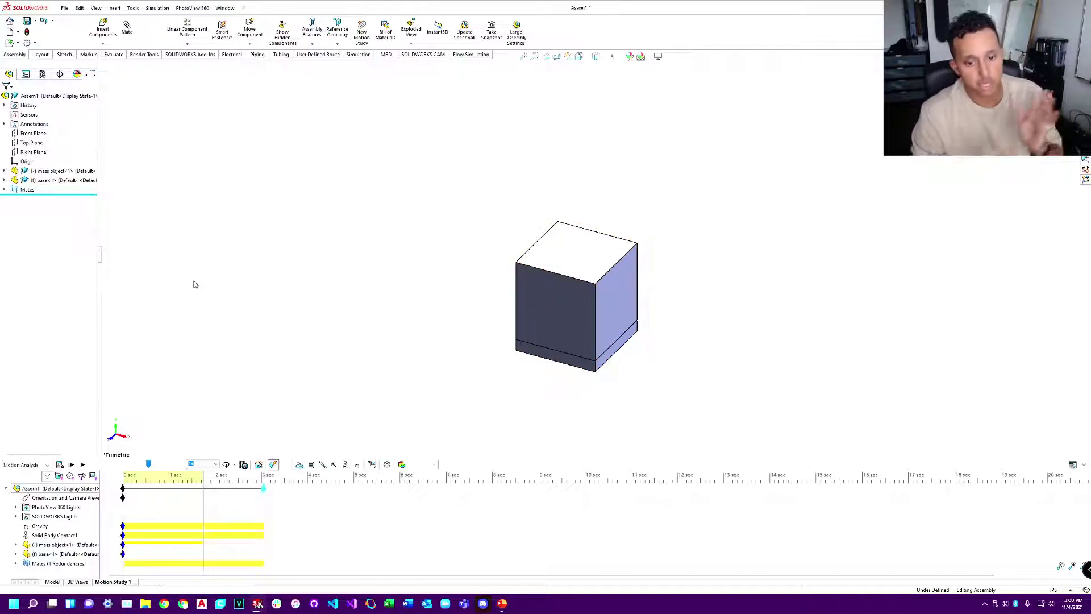
Step: Switch both contact materials back to Steel (Dry) and rewind the animation to time zero
right_click(57, 535)
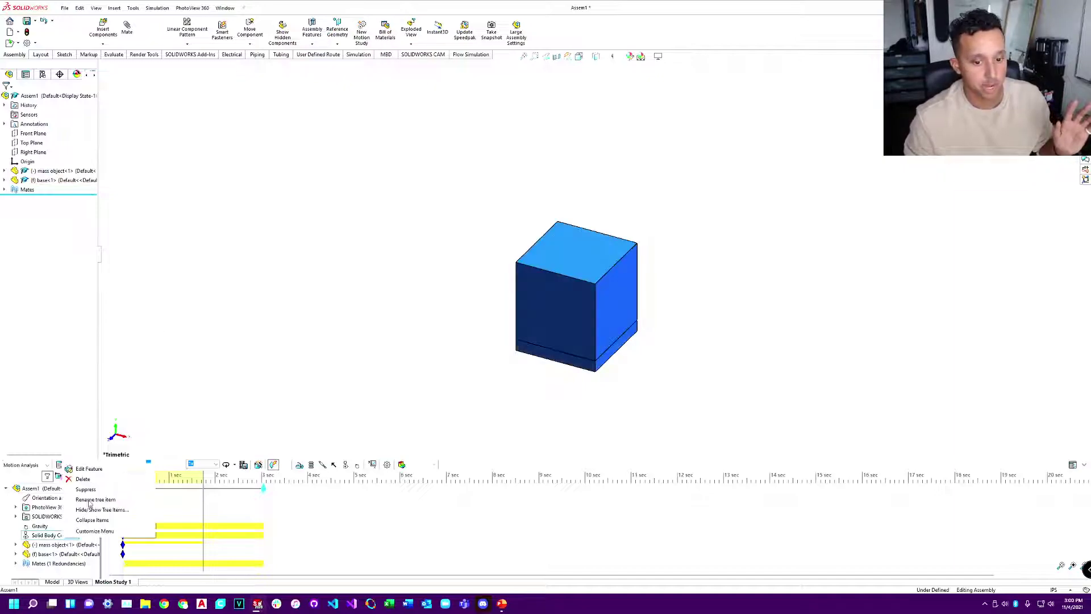
click(89, 468)
click(38, 231)
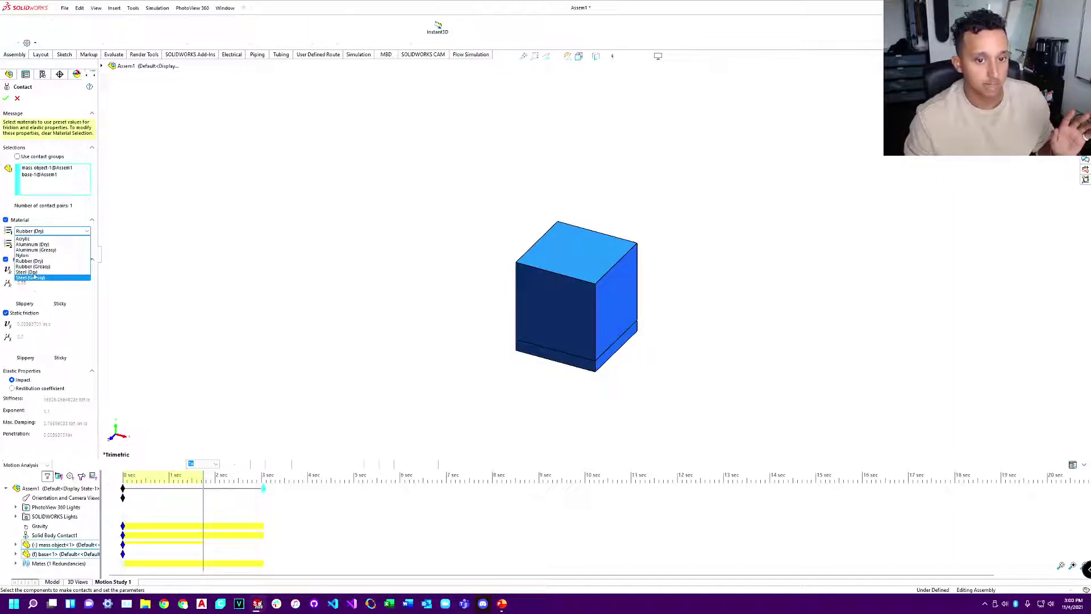
click(27, 271)
click(36, 244)
click(27, 285)
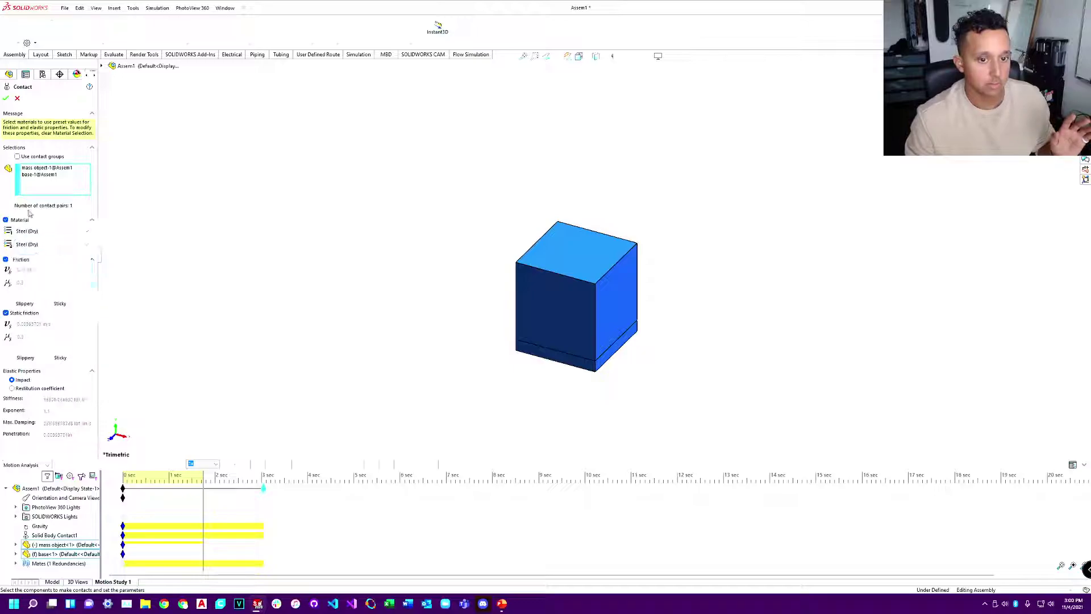
click(6, 98)
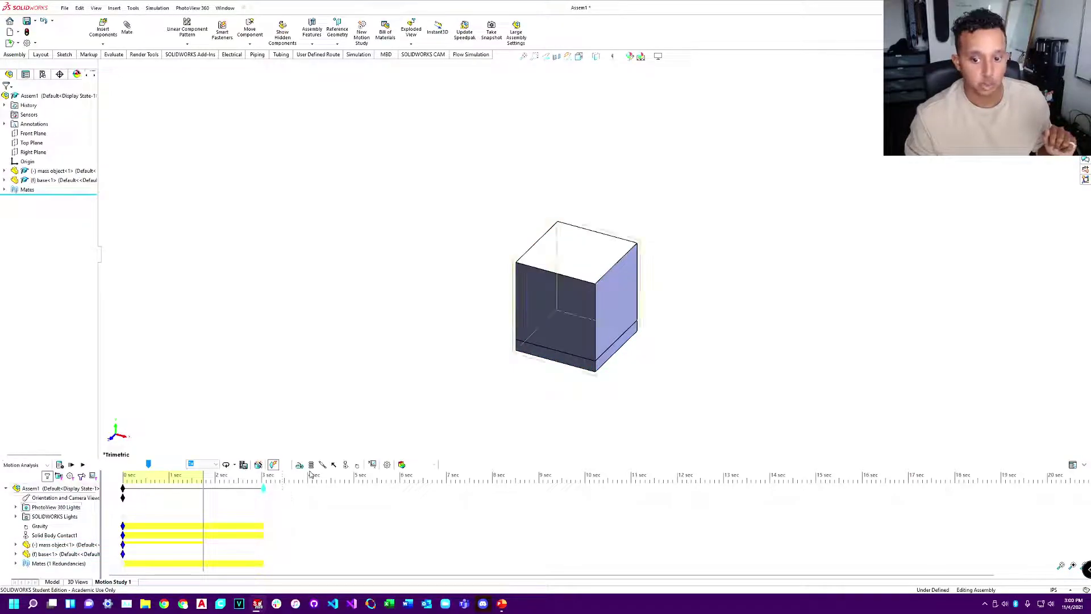
drag(149, 464, 106, 464)
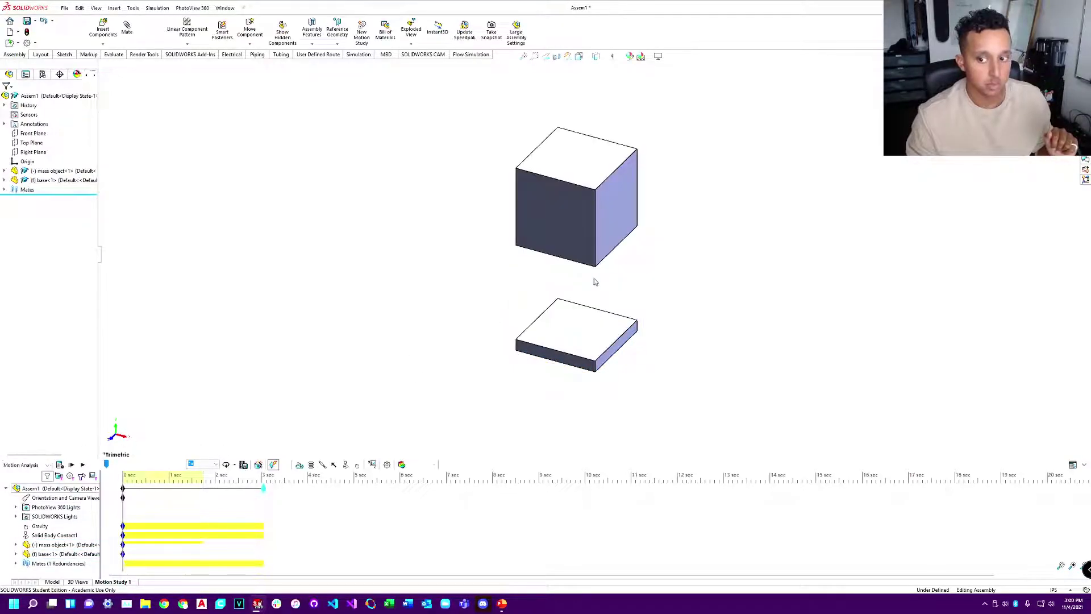
middle_drag(629, 281, 593, 254)
Step: Start a linear spring from the cube's bottom face to the base's top face
click(311, 464)
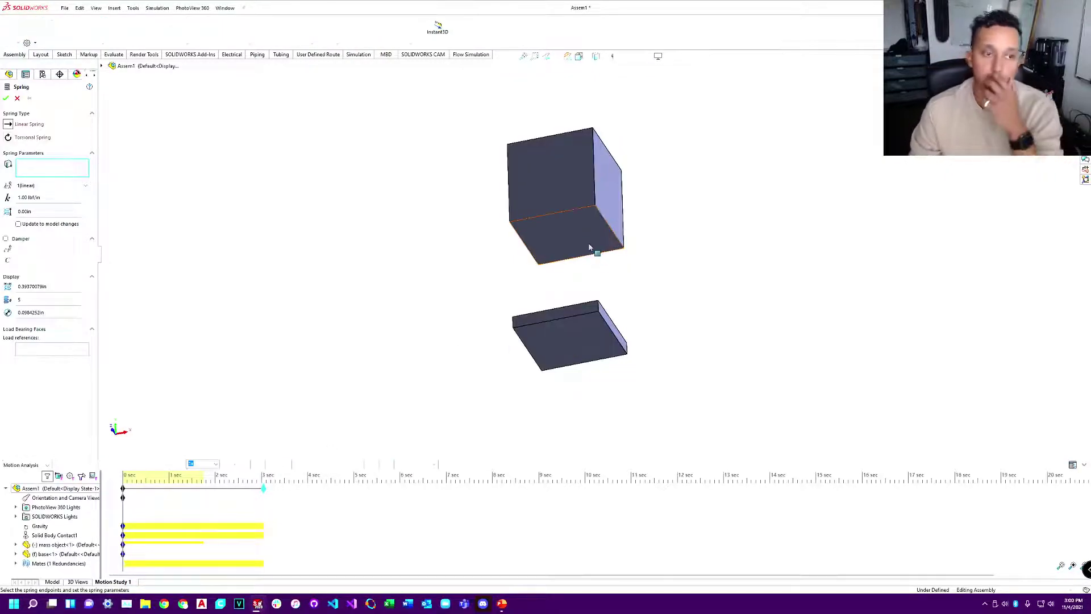
click(584, 241)
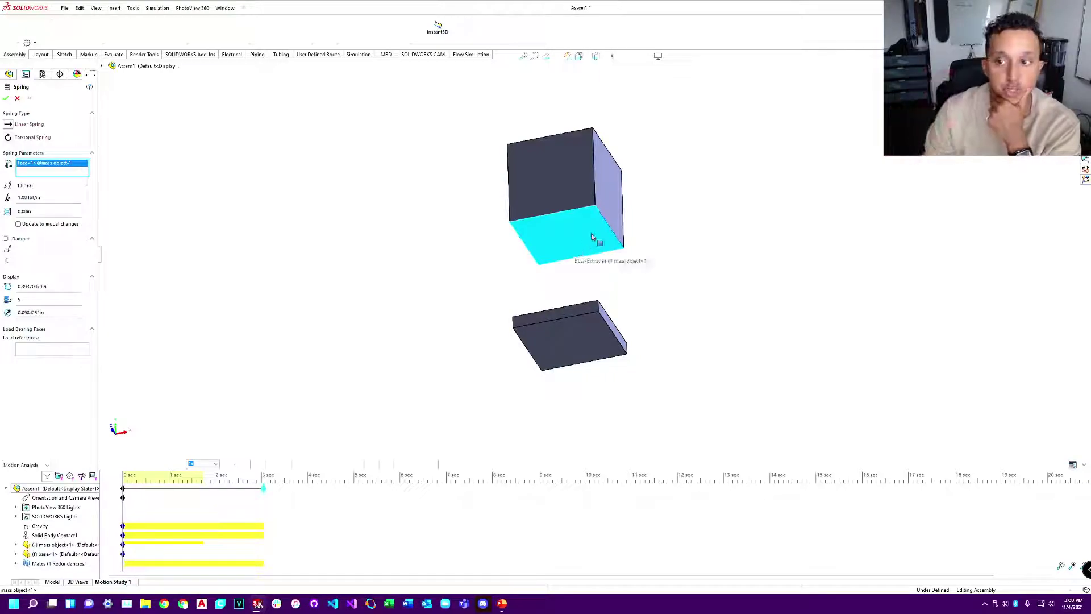
middle_drag(597, 385, 583, 336)
click(602, 322)
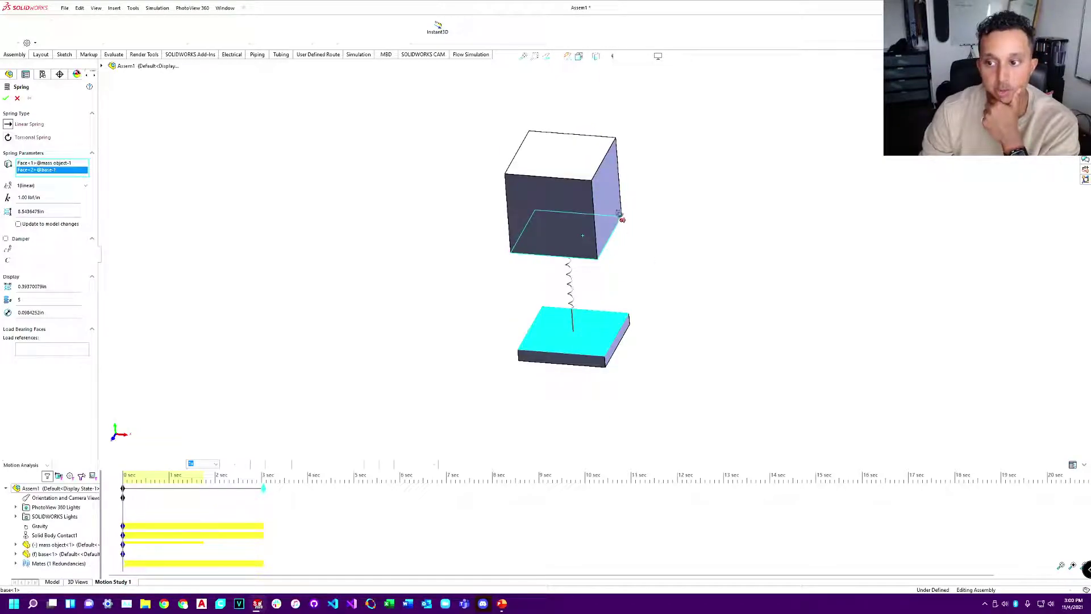
key(ctrl+1)
scroll(590, 317, down, 5)
scroll(543, 229, down, 1)
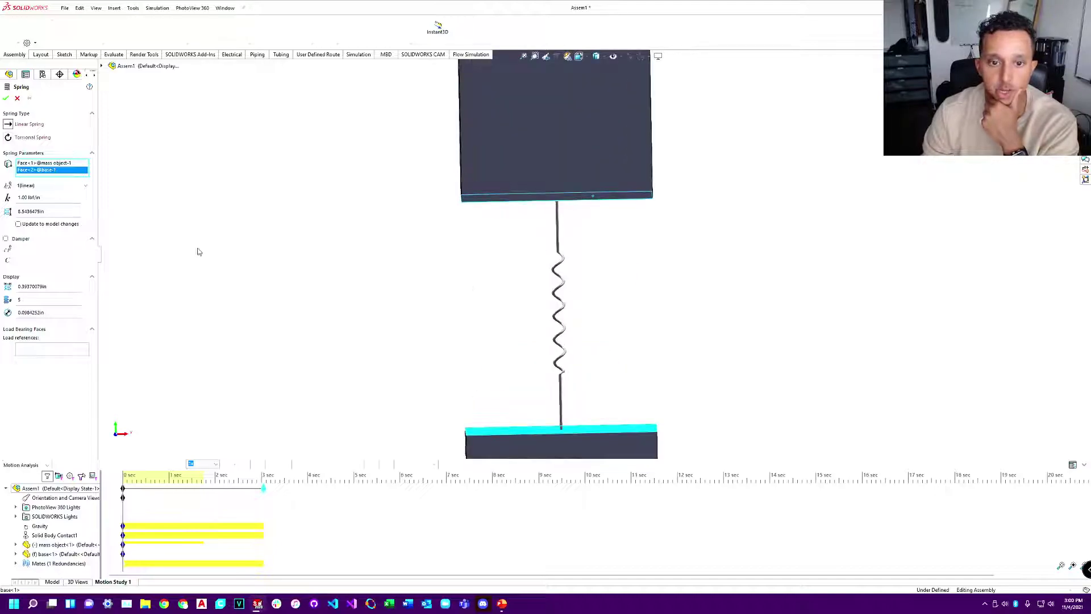
Step: Set the spring stiffness to 50 lbf/in, add the spring, and recalculate the study
click(28, 198)
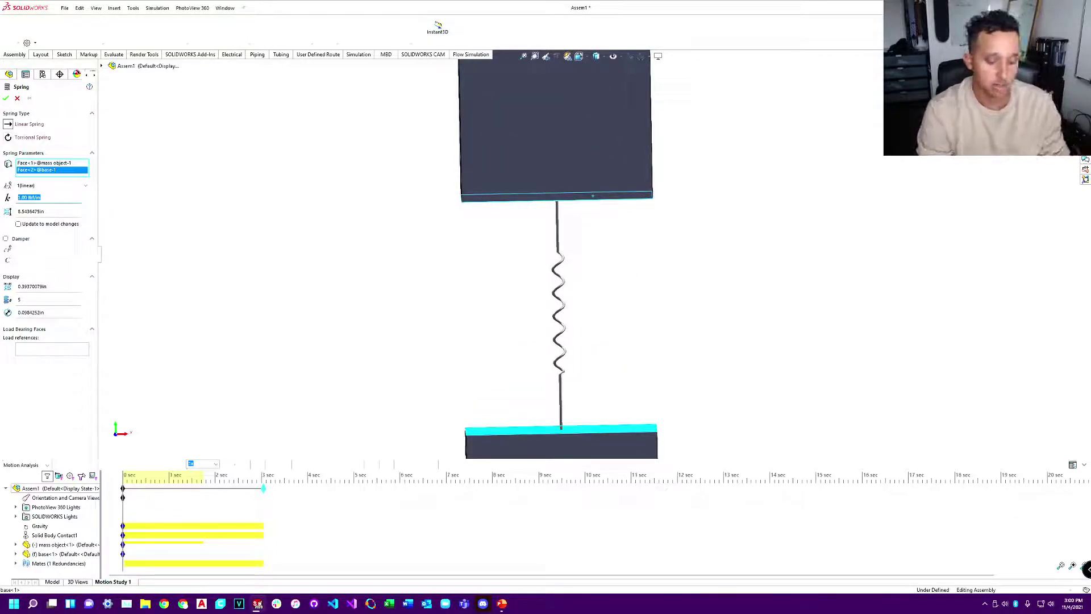
text(50)
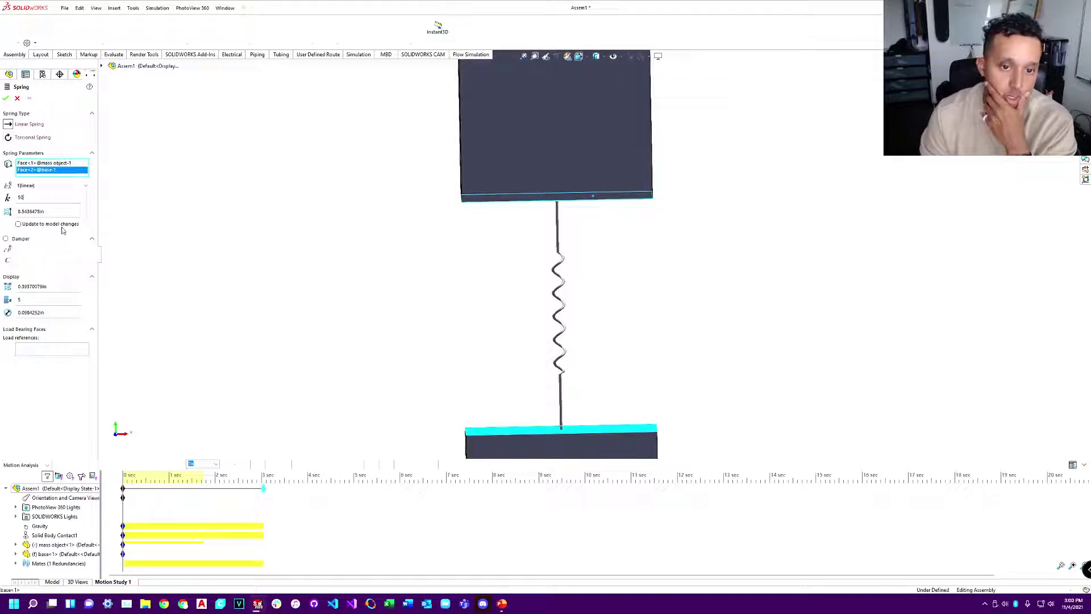
click(26, 225)
click(26, 226)
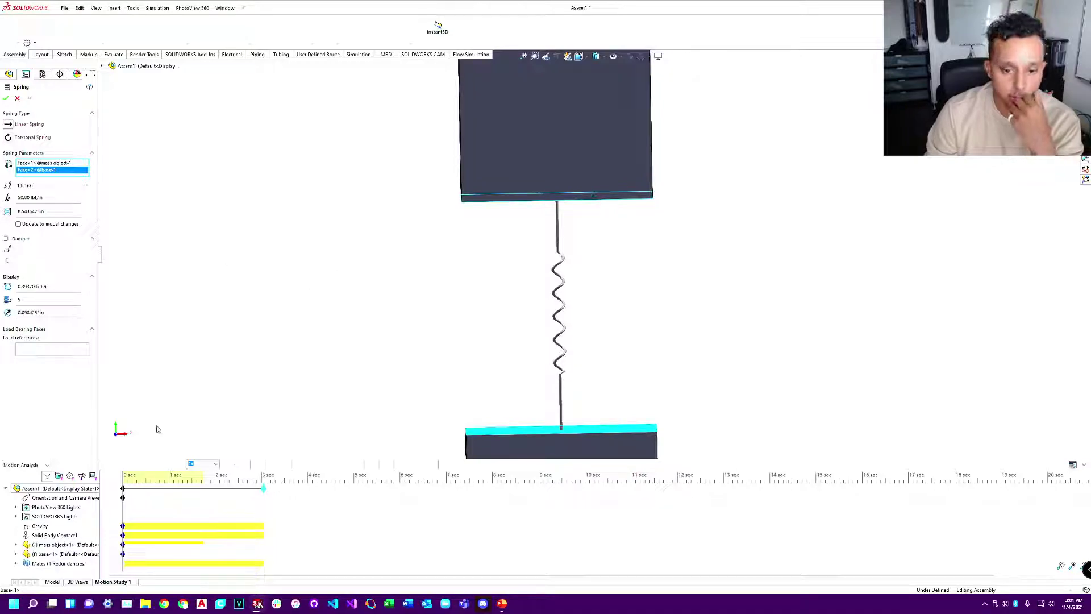
click(6, 98)
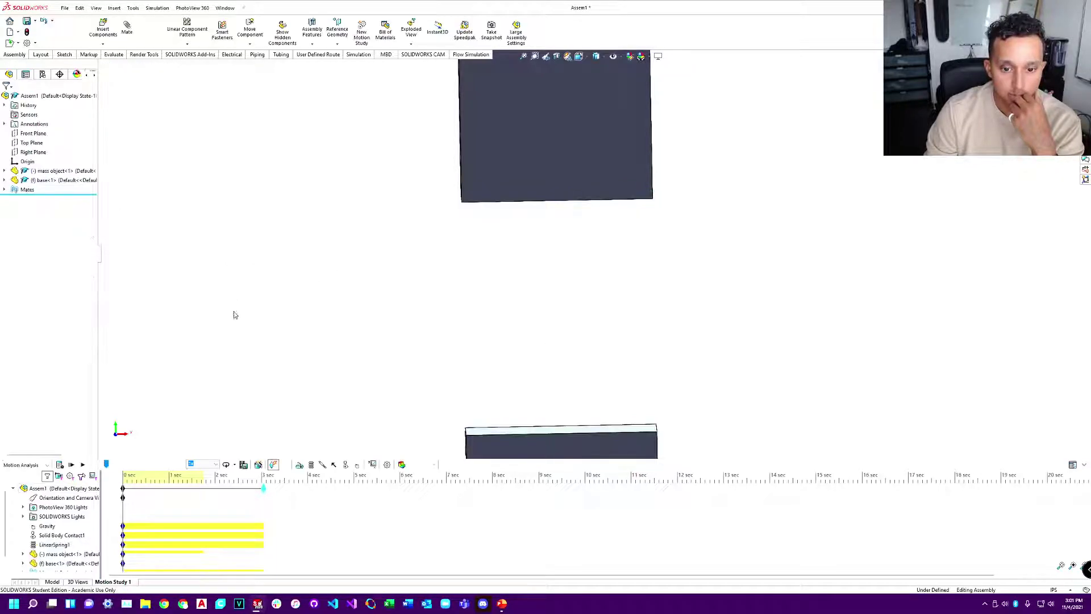
click(60, 465)
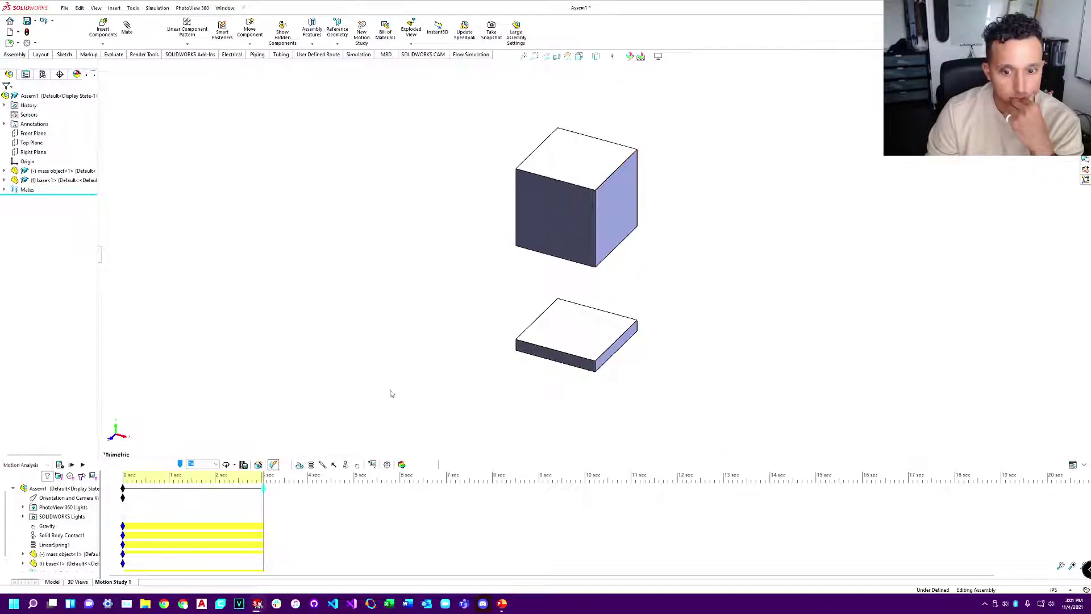
scroll(54, 527, down, 1)
click(372, 465)
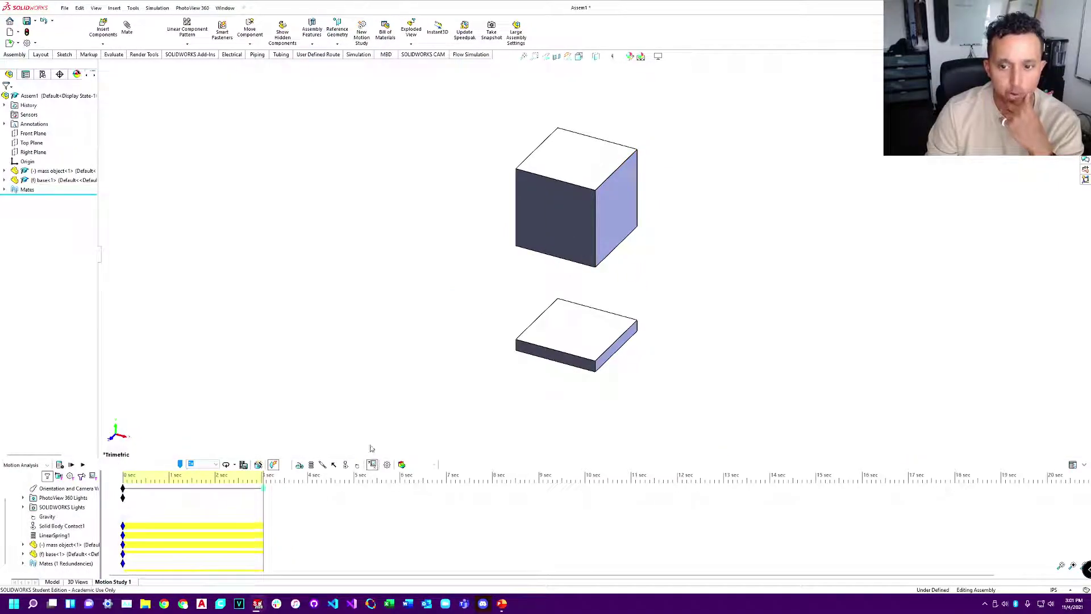
Step: Plot LinearSpring1's Y-component reaction force over time, review the undamped oscillation, then close Plot1
click(47, 127)
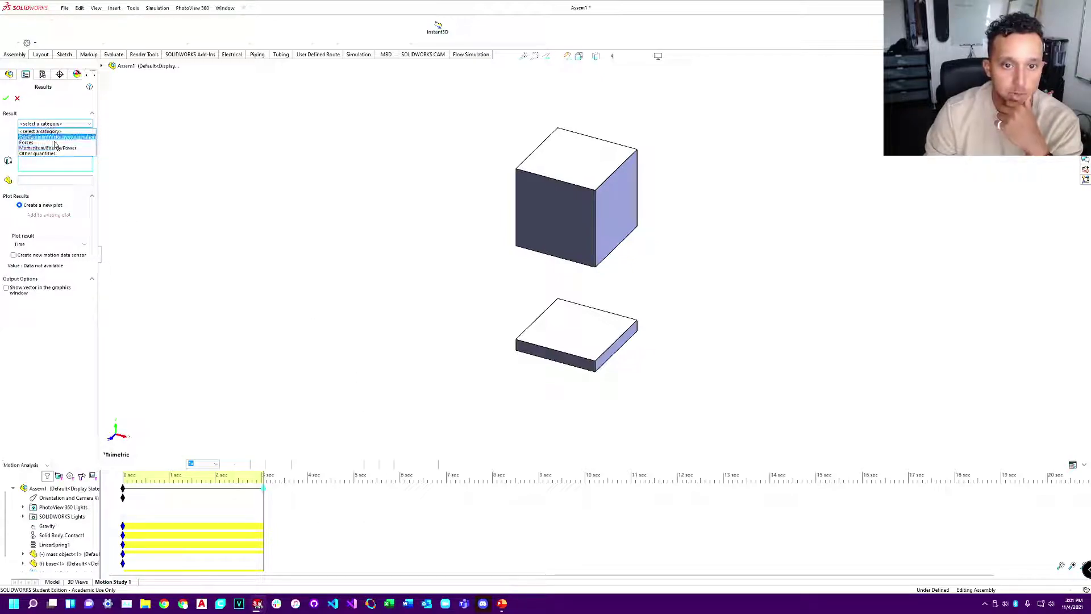
click(28, 142)
click(51, 136)
click(50, 148)
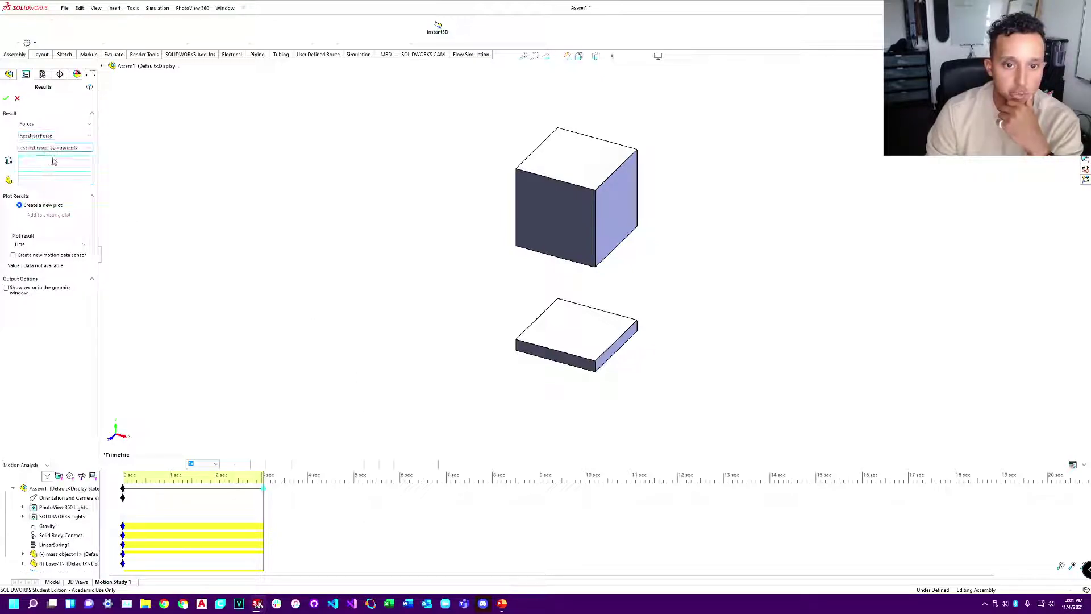
click(50, 147)
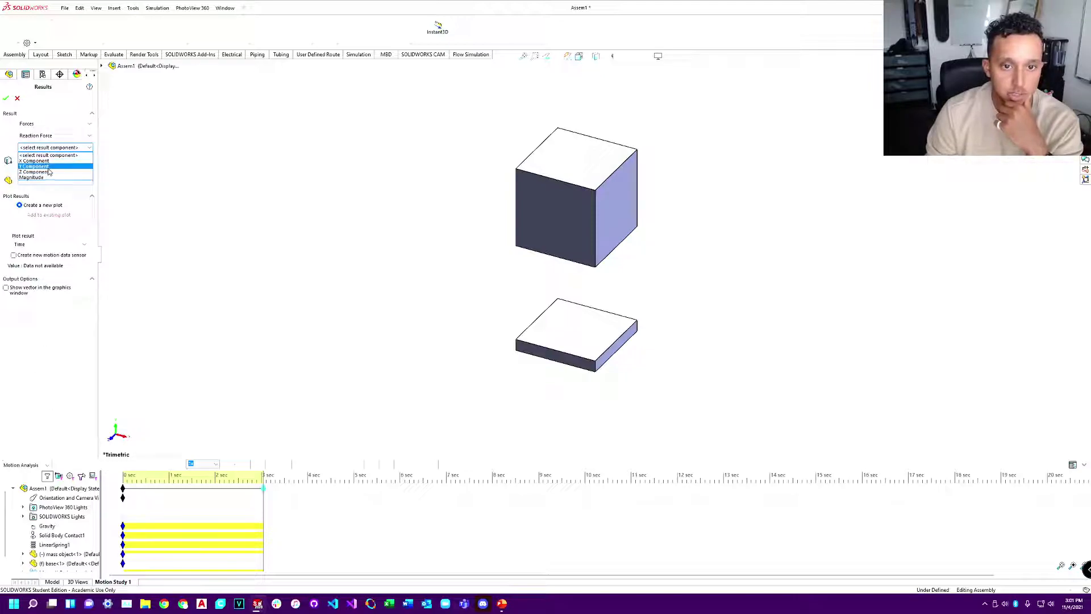
click(50, 173)
click(51, 545)
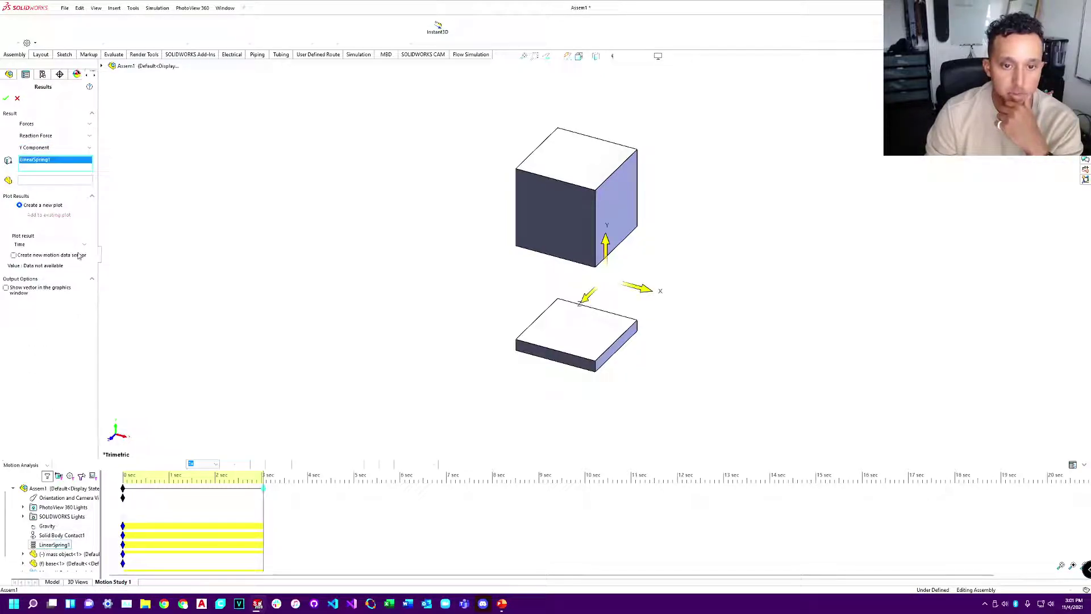
click(5, 99)
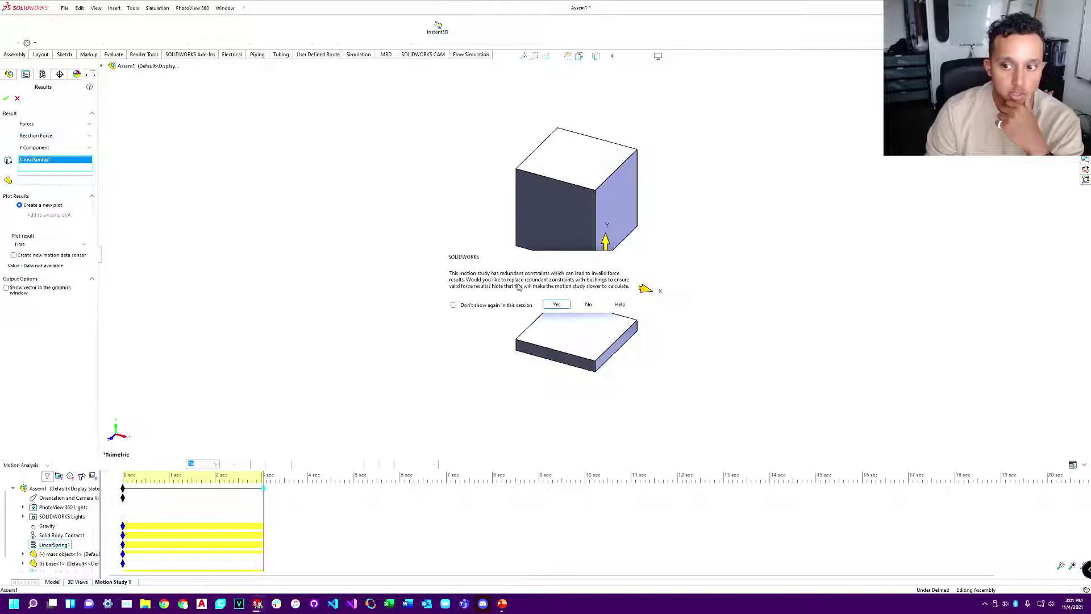
click(559, 303)
drag(674, 265, 325, 142)
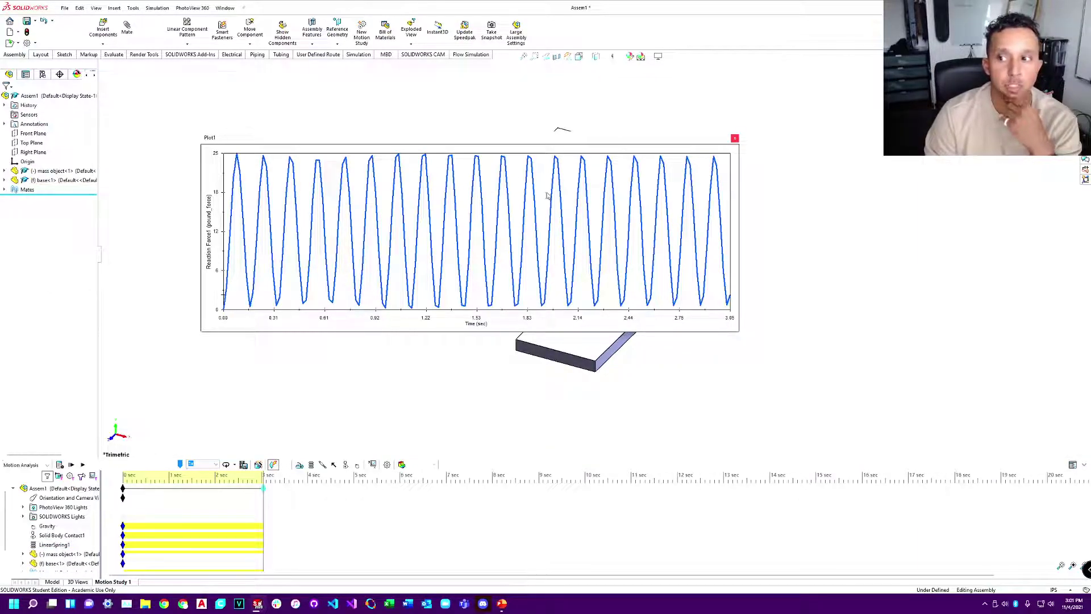
click(735, 139)
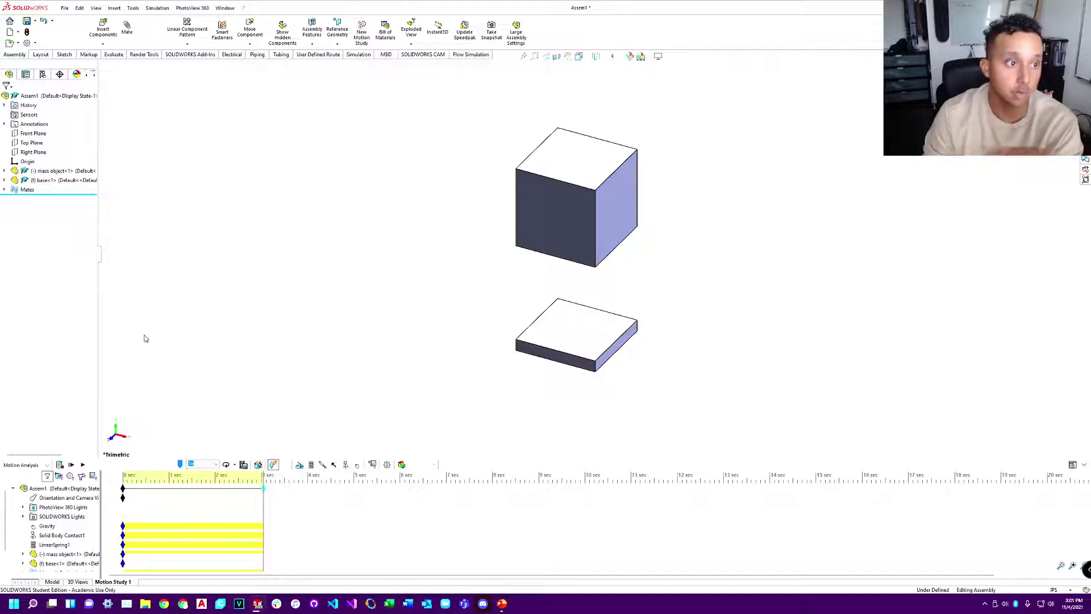
Step: Edit LinearSpring1 to enable the damper with a damping coefficient of 1
right_click(69, 547)
click(100, 452)
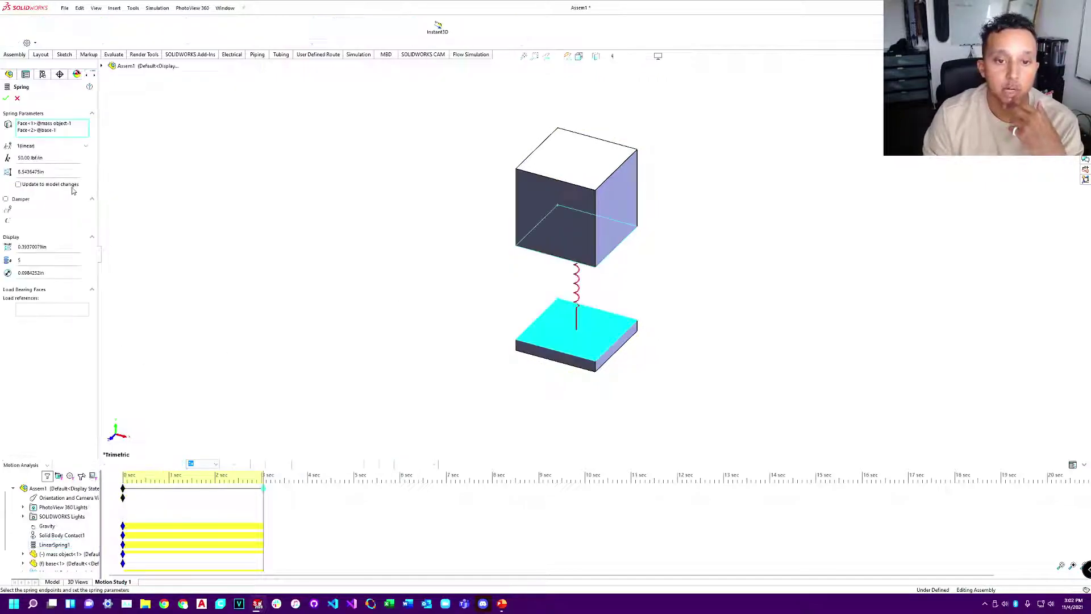
click(6, 199)
click(23, 221)
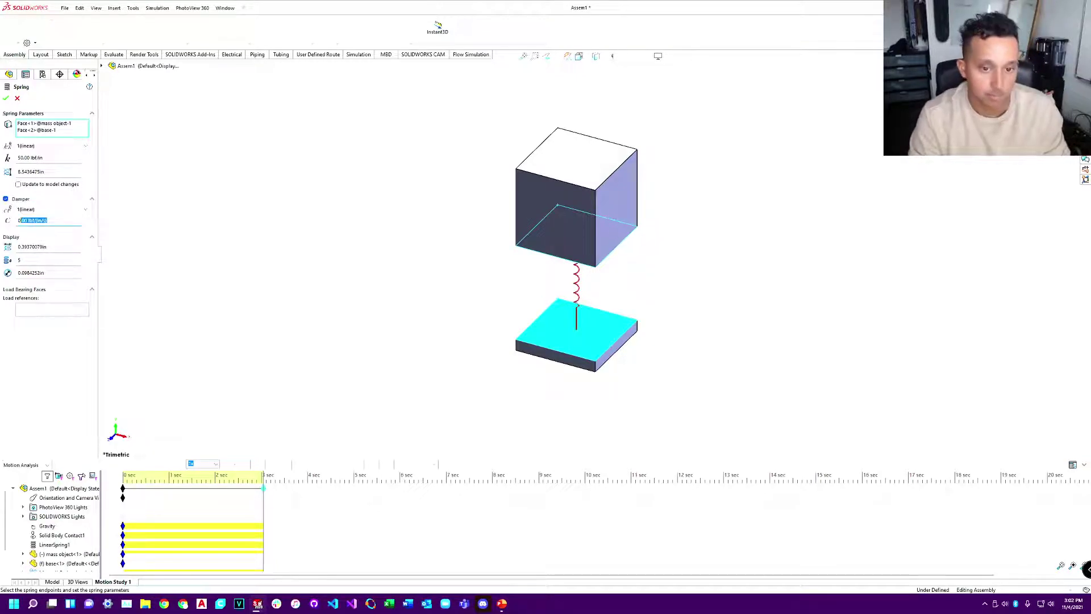
text(1)
click(5, 98)
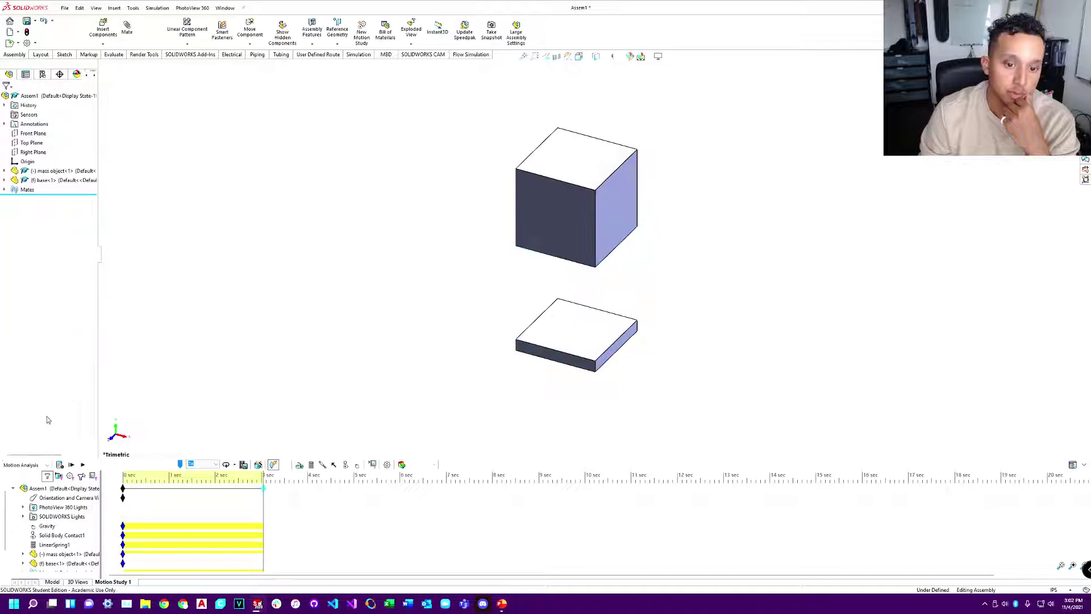
Step: Recalculate the motion study, review the settling reaction-force graph, and close it
click(59, 464)
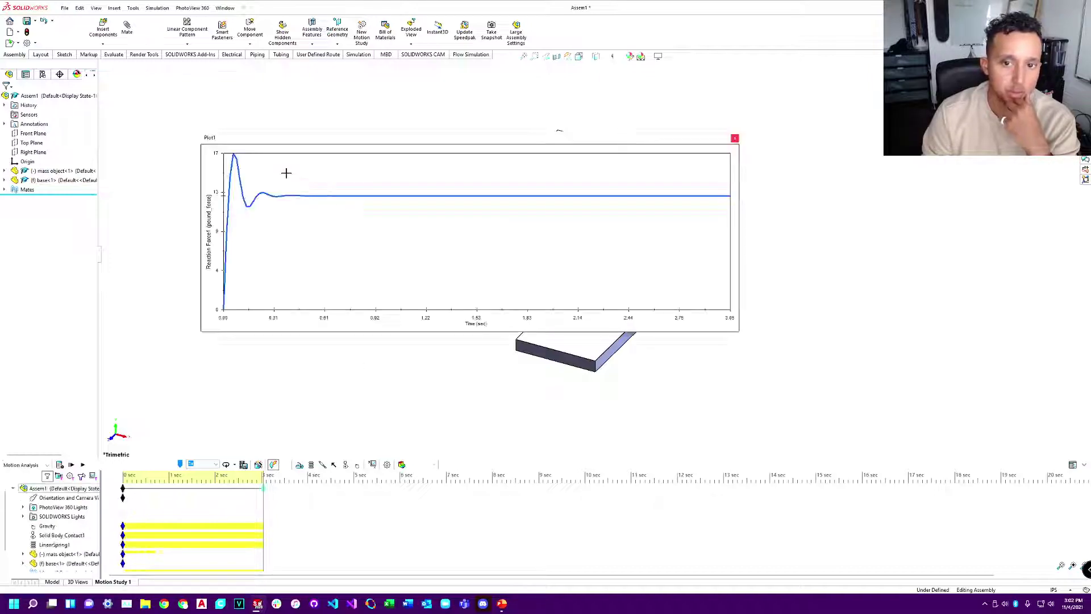
drag(254, 142, 537, 115)
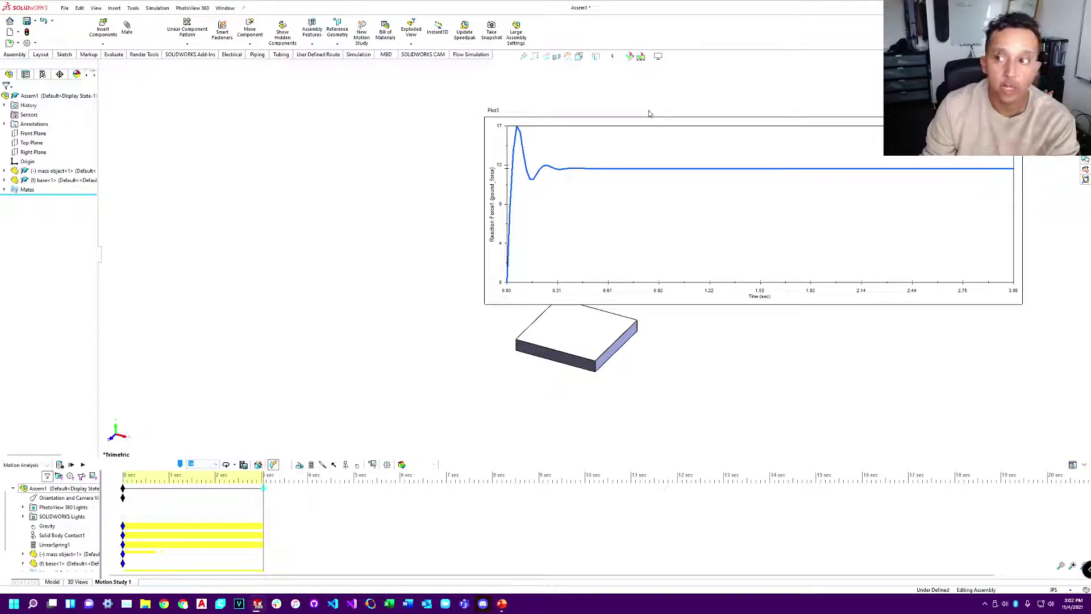
drag(1012, 112, 746, 127)
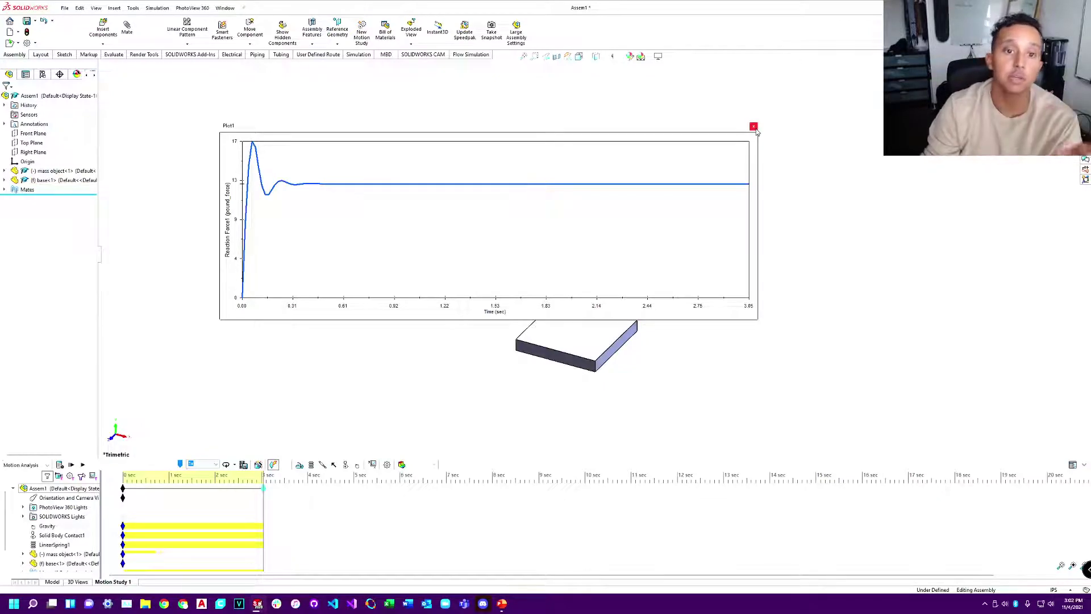
click(753, 127)
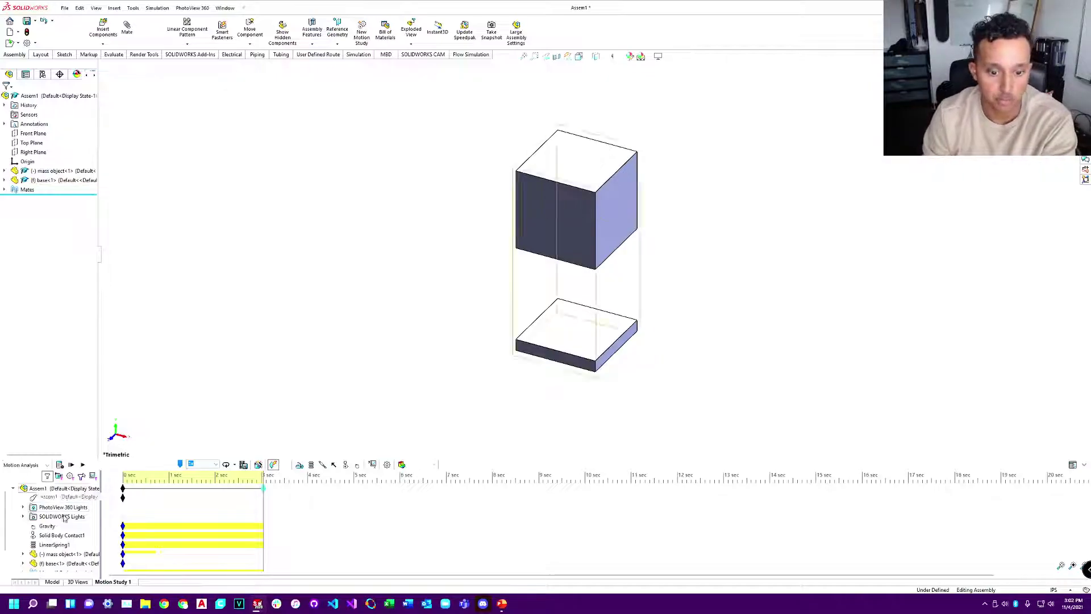
Step: Change LinearSpring1's damping to 0.25 lbf/(in/s)
right_click(51, 546)
click(76, 457)
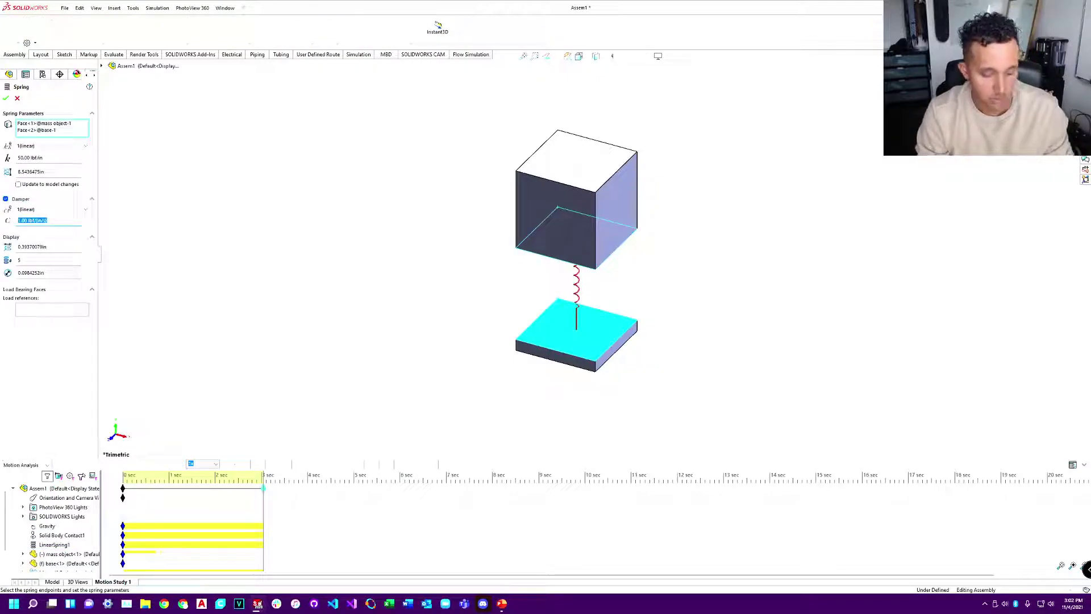
text(0.25)
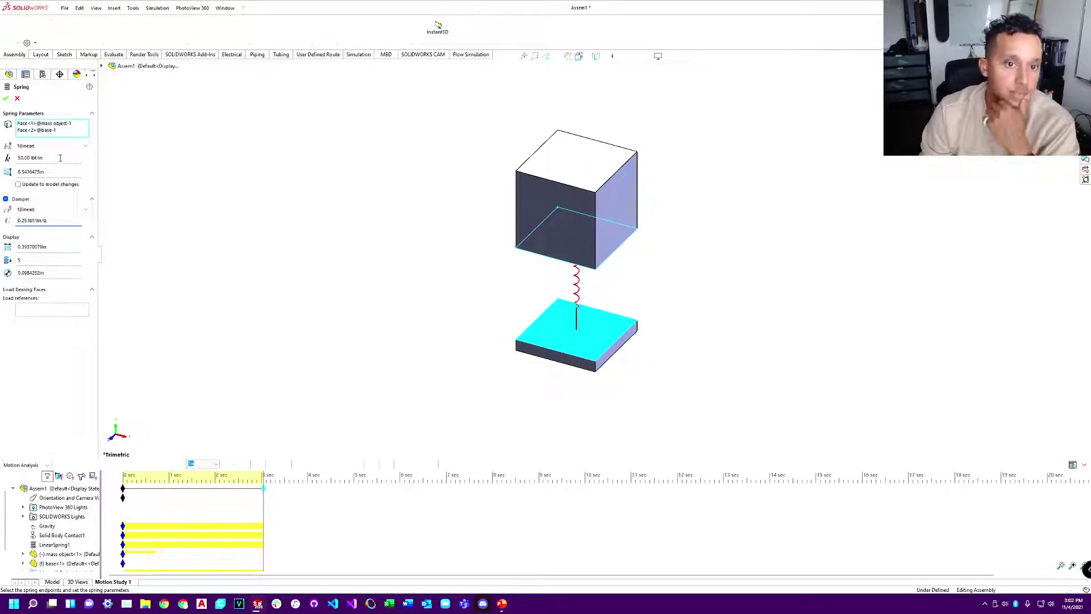
click(6, 98)
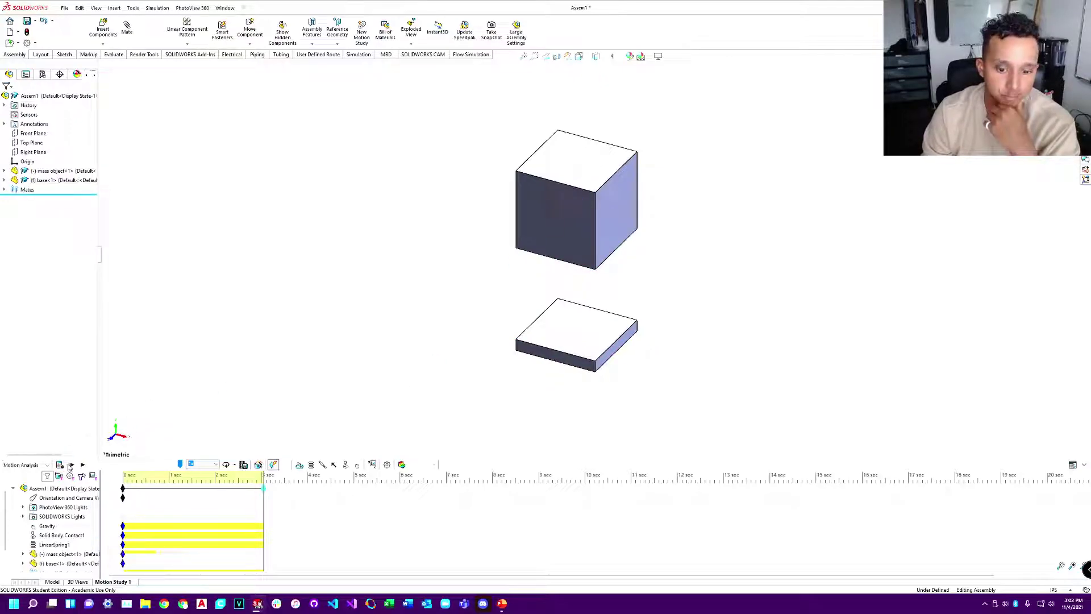
Step: Show the reaction-force plot from Results, inspect the decay, and close it
scroll(57, 554, down, 1)
right_click(61, 563)
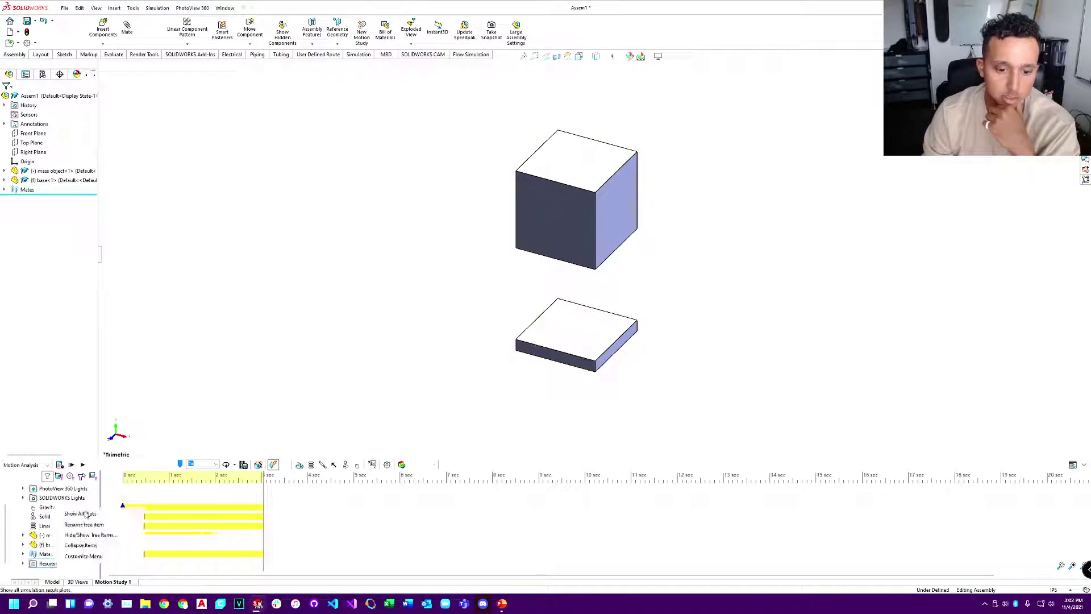
click(80, 513)
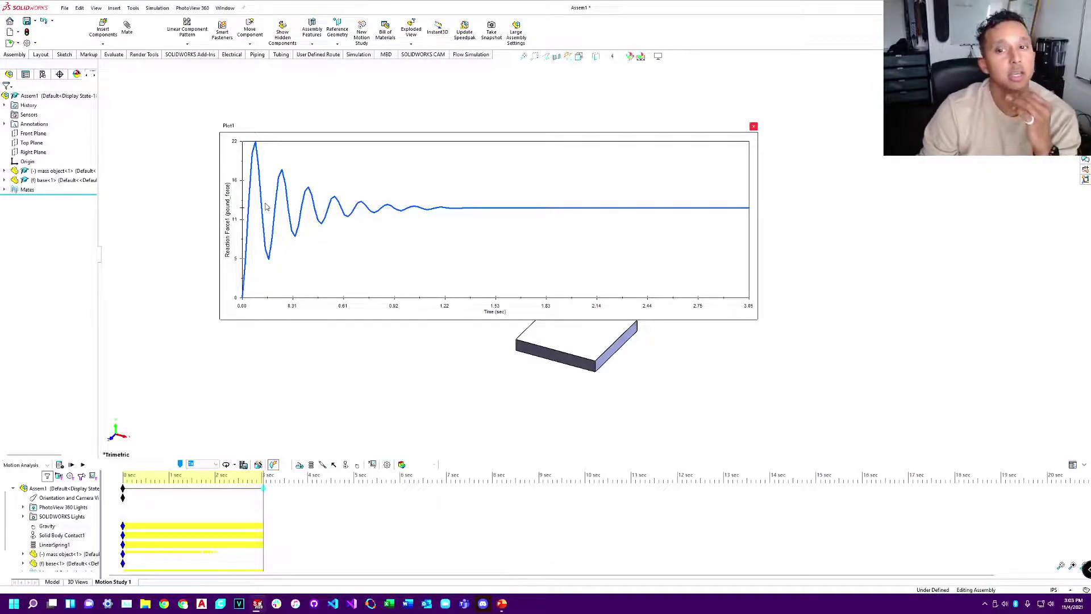
mouse_move(261, 223)
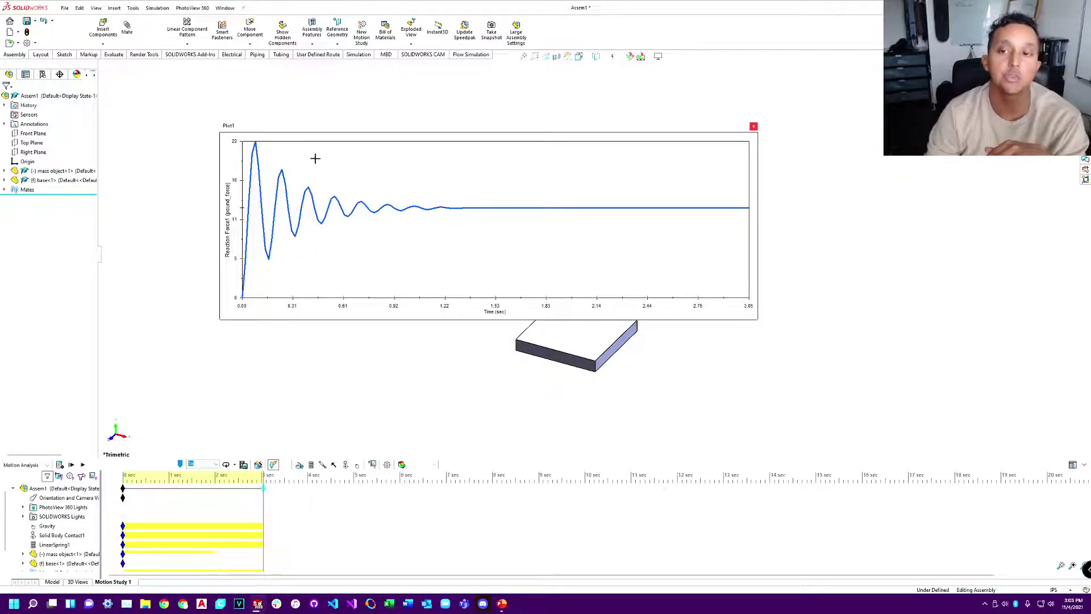
click(755, 126)
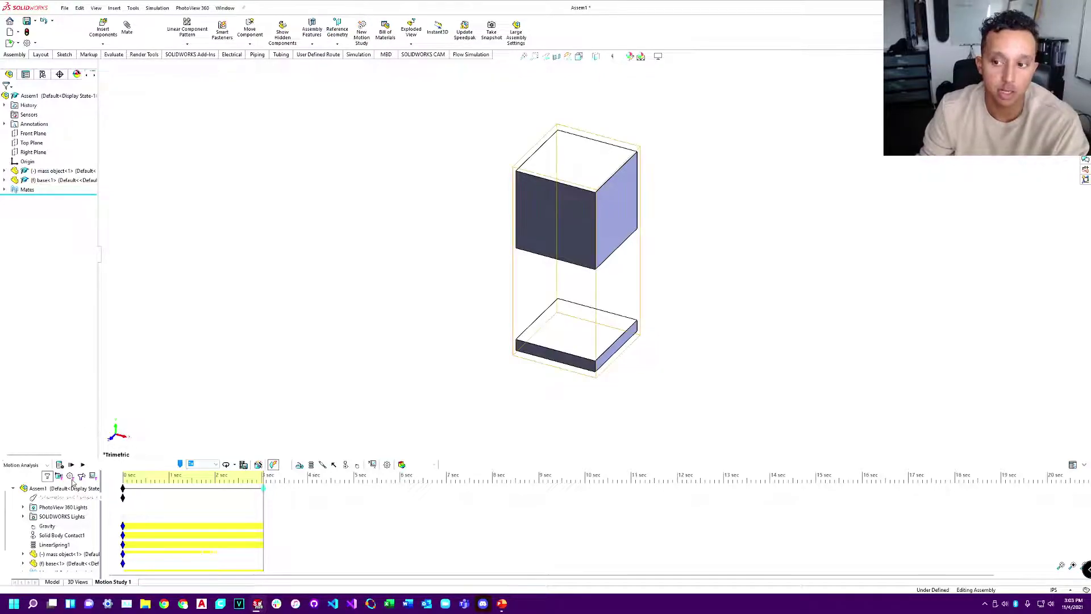
Step: Leave Motion Study and return to the Model tab of the assembly
scroll(71, 537, down, 1)
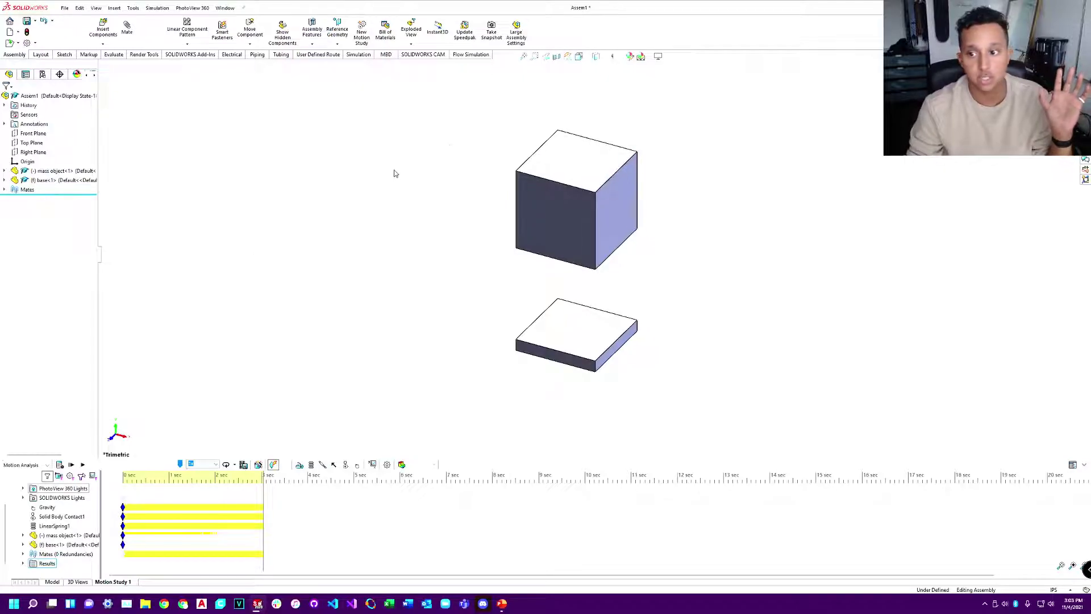
key(alt+Tab)
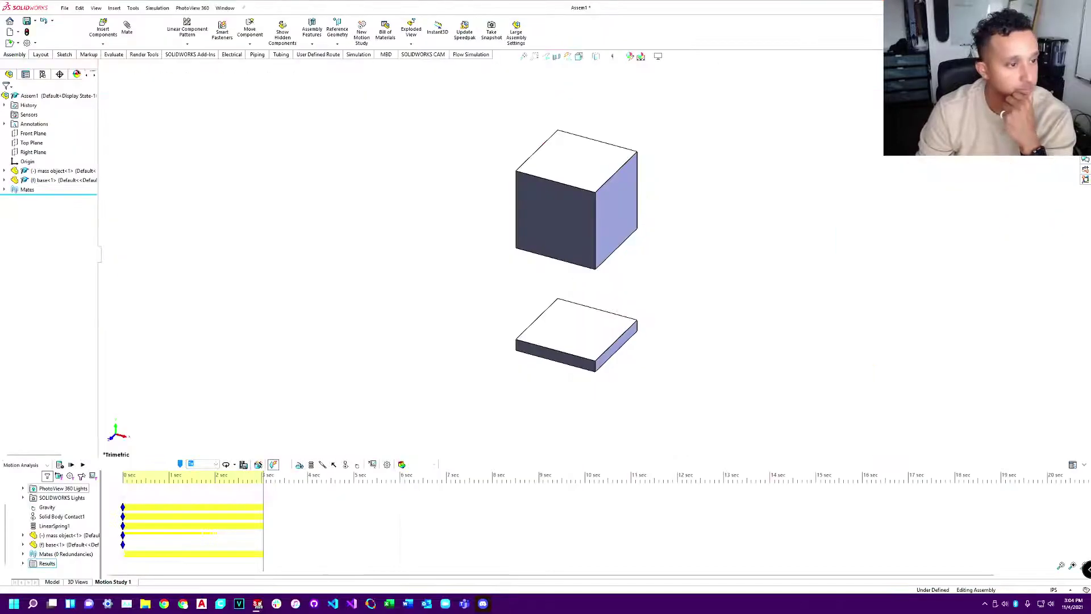
click(52, 582)
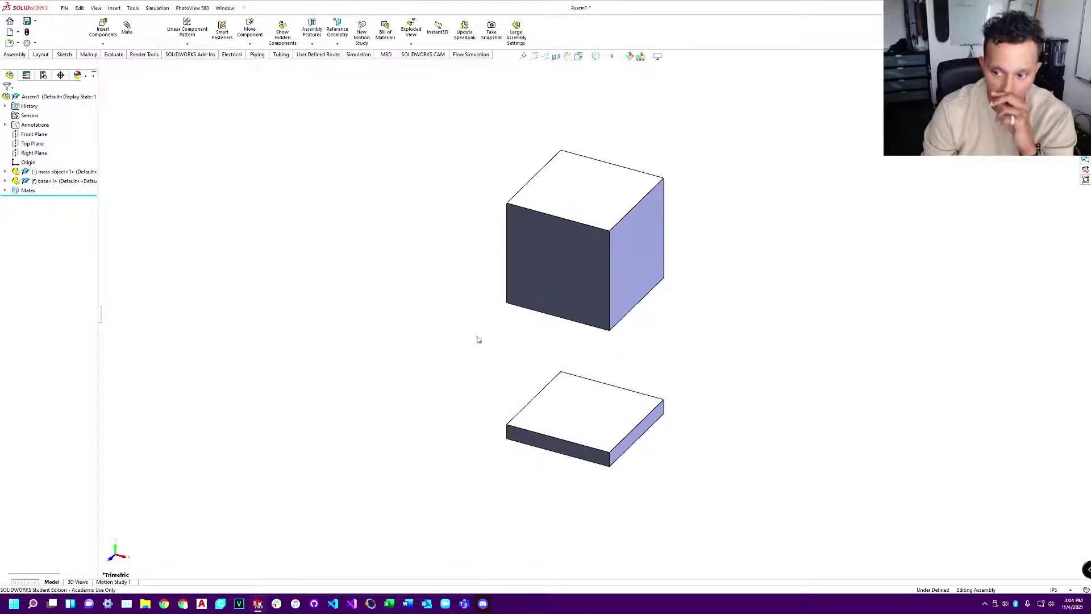
Step: Edit the base part in context, saving the assembly as Assem1.SLDASM first
click(585, 395)
right_click(589, 393)
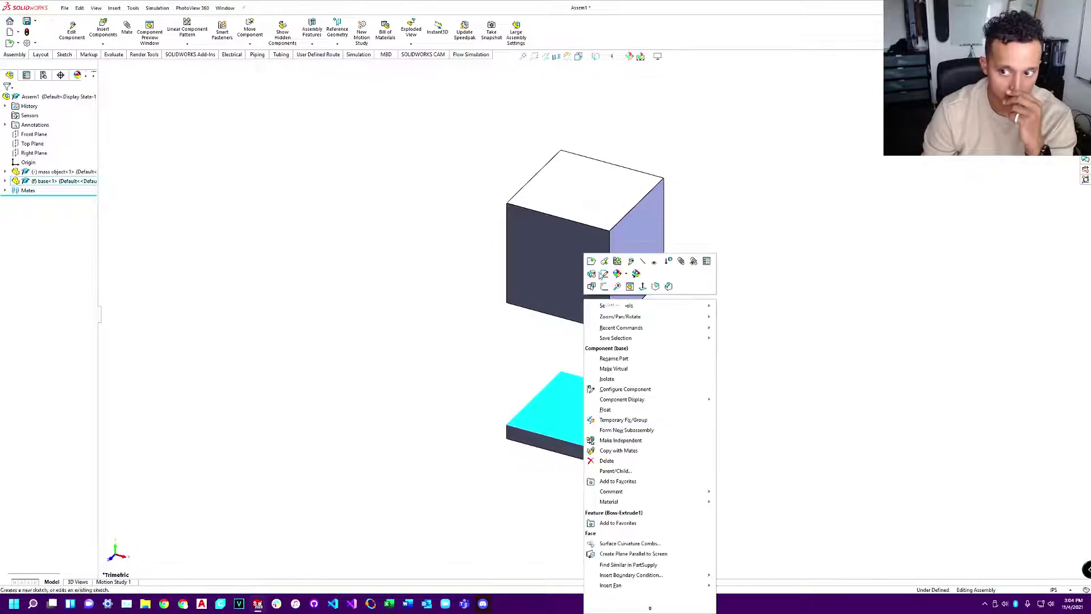
click(592, 274)
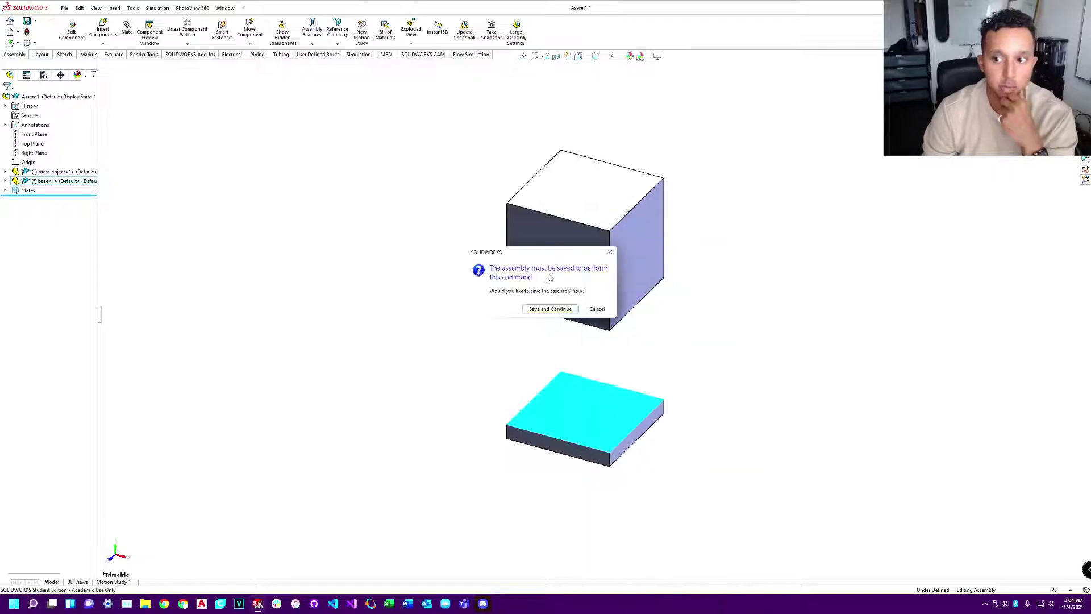
click(559, 310)
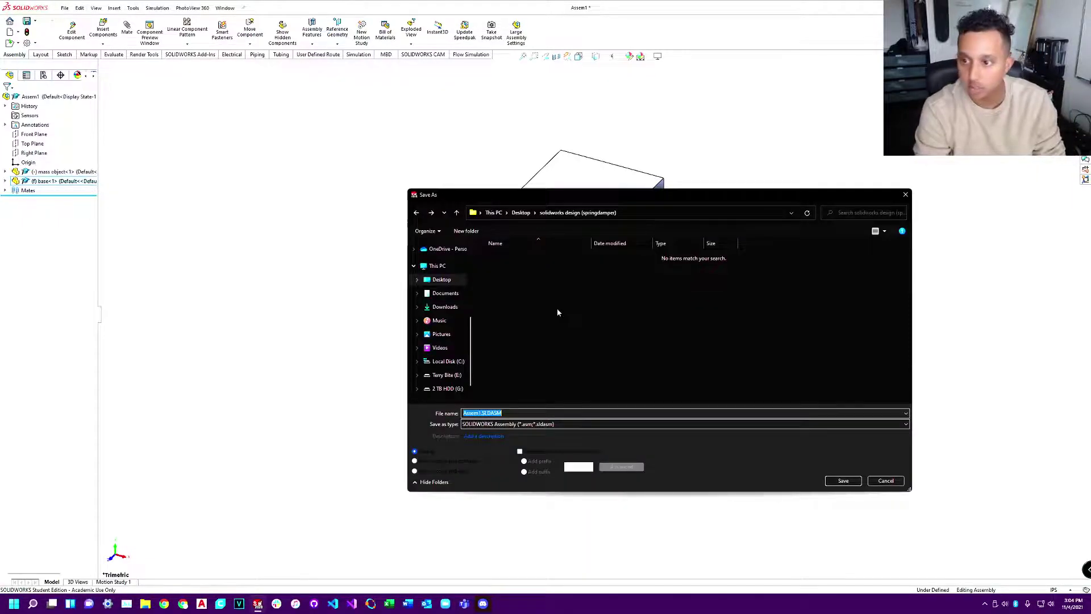
key(Return)
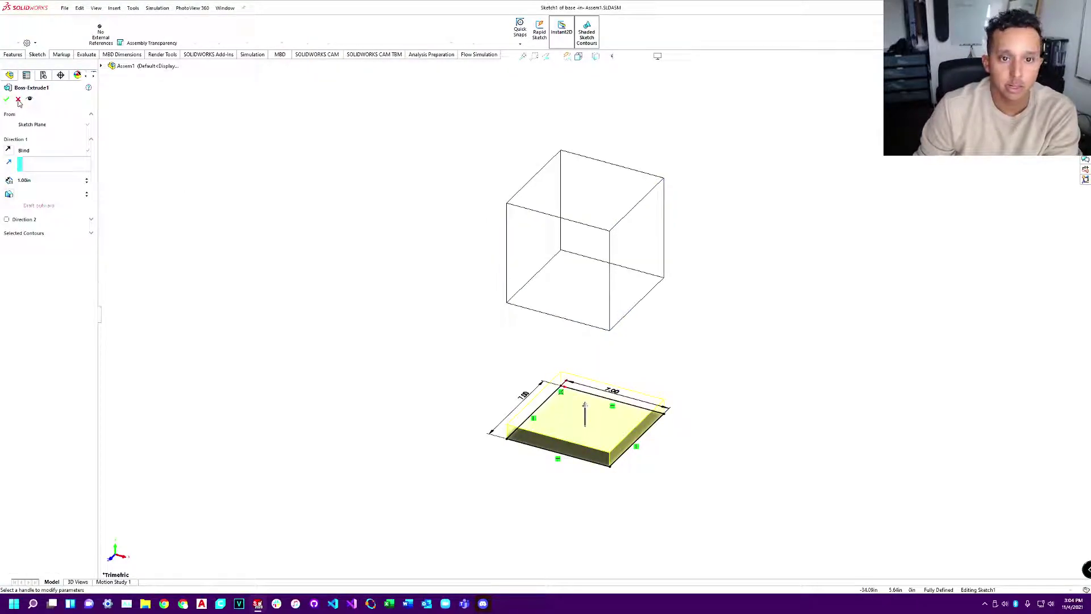
click(19, 100)
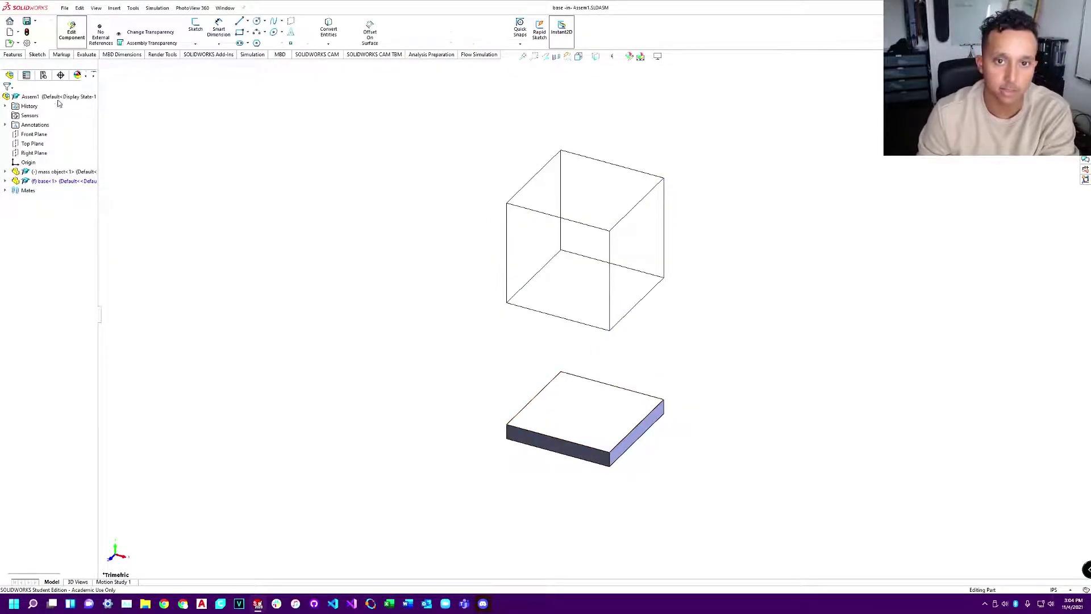
Step: Start Sketch2 on the base's top face and view it Normal To
click(196, 29)
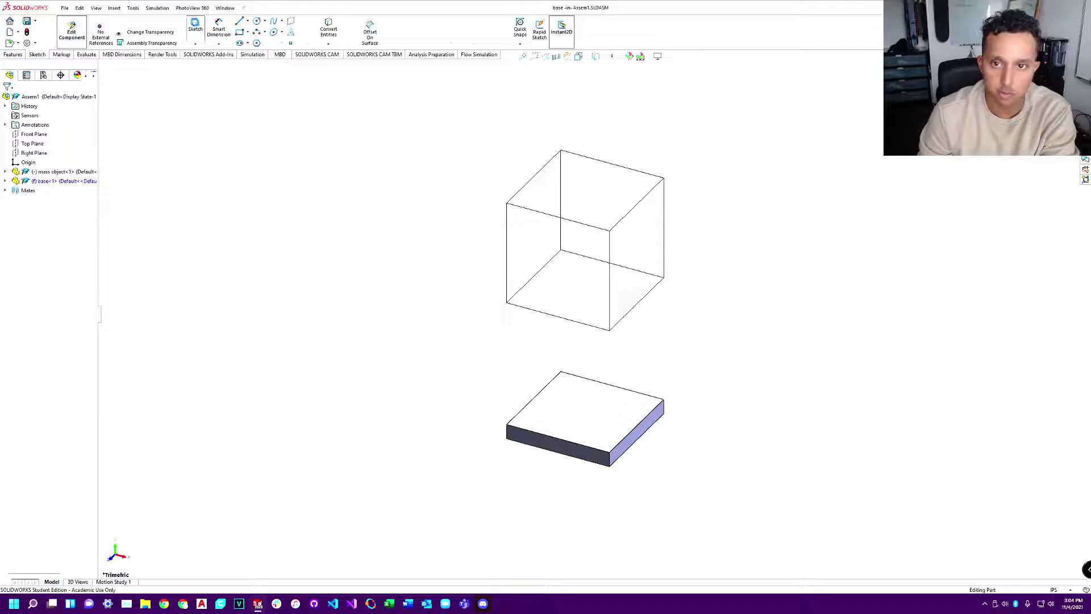
click(567, 404)
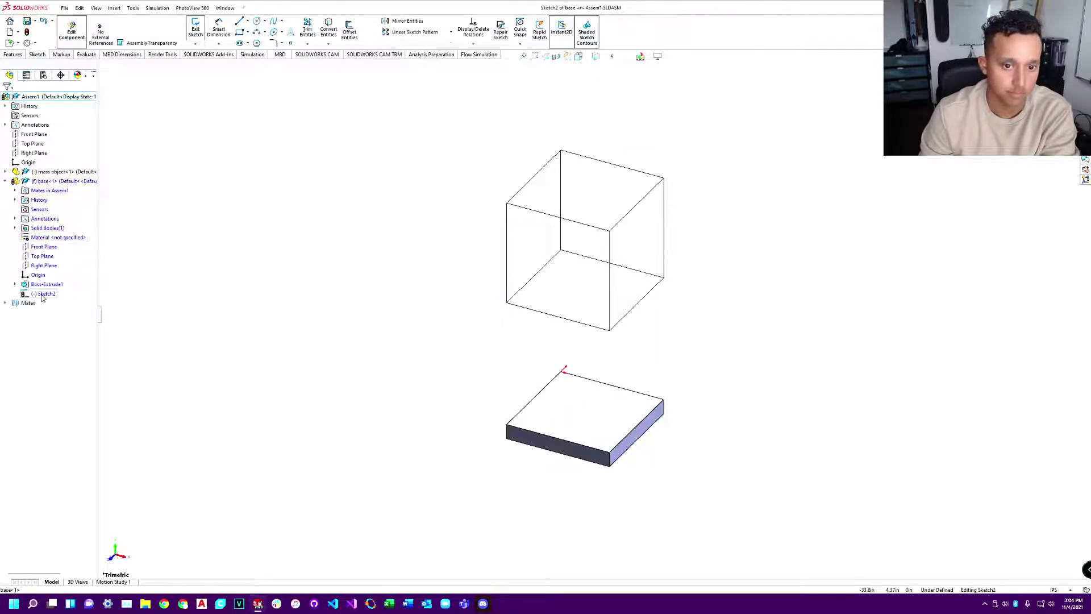
right_click(41, 293)
click(66, 282)
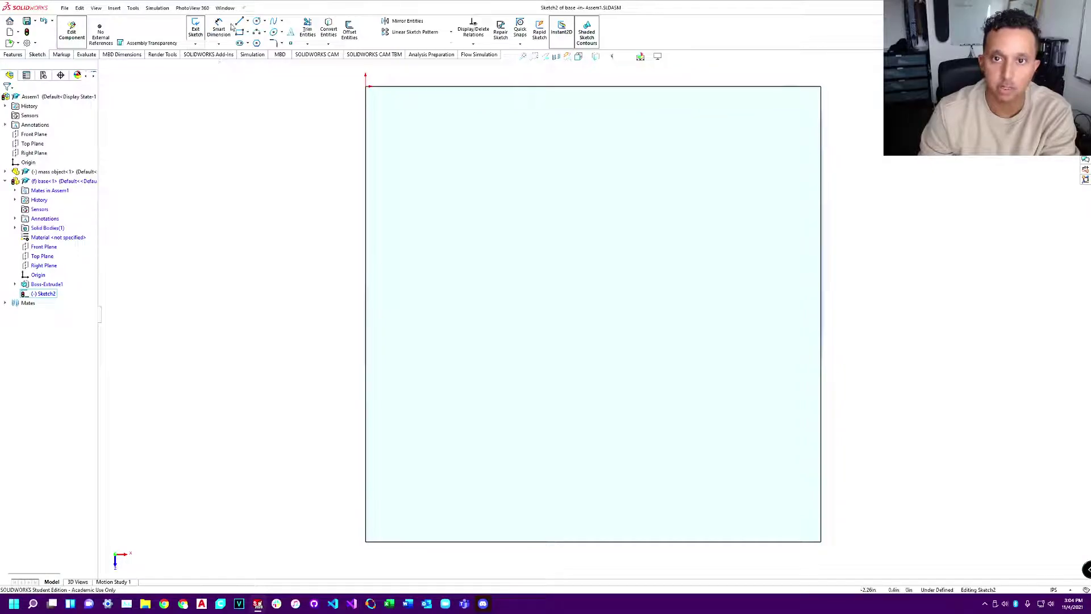
Step: Draw a circle centred on the square and a vertical centerline up to the top edge
click(257, 21)
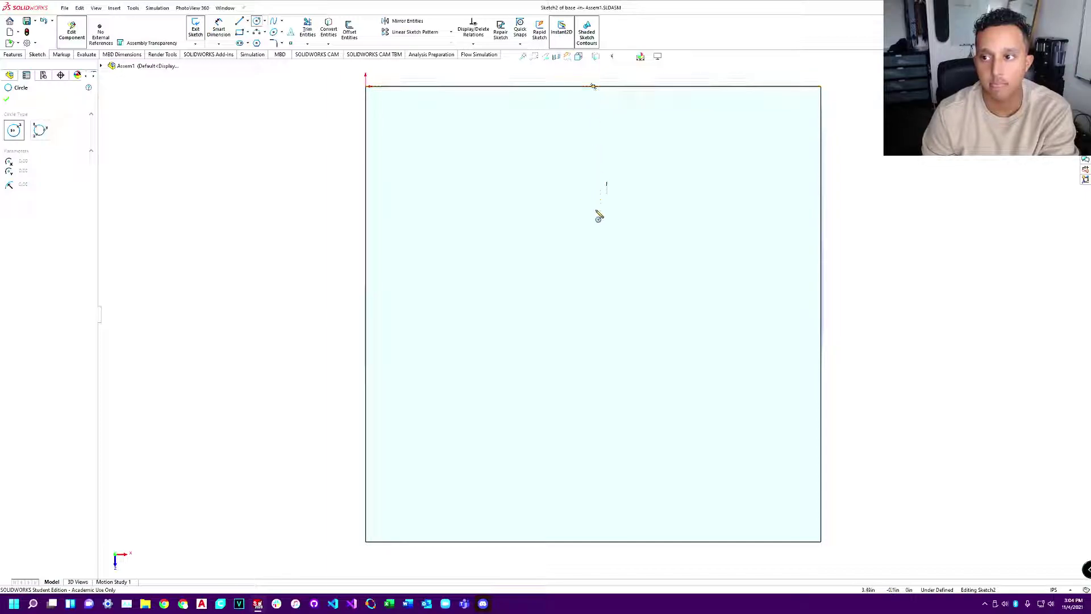
click(593, 314)
click(645, 430)
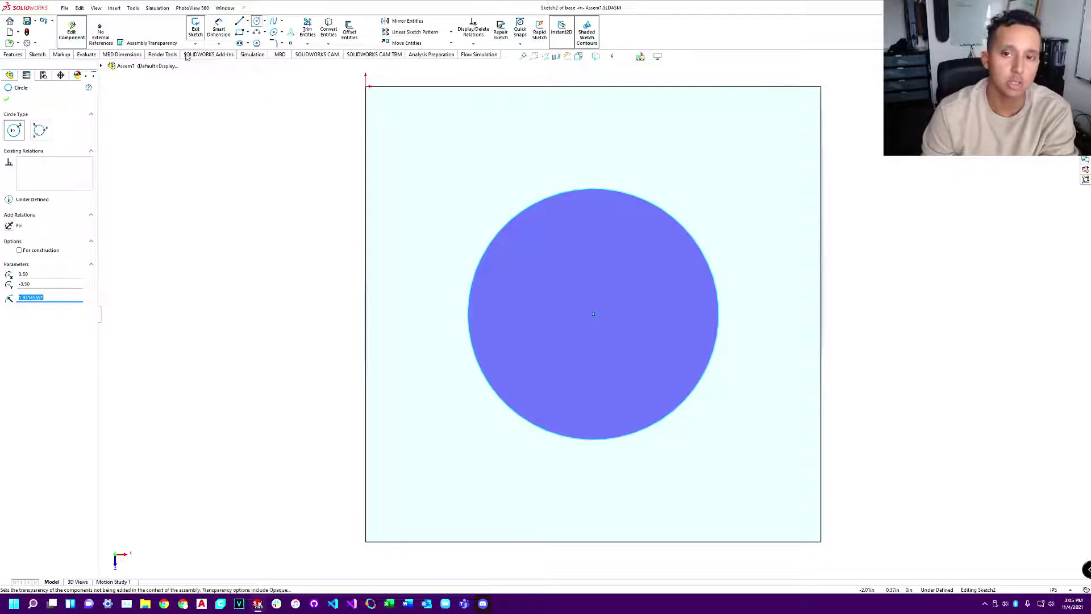
click(248, 21)
click(258, 43)
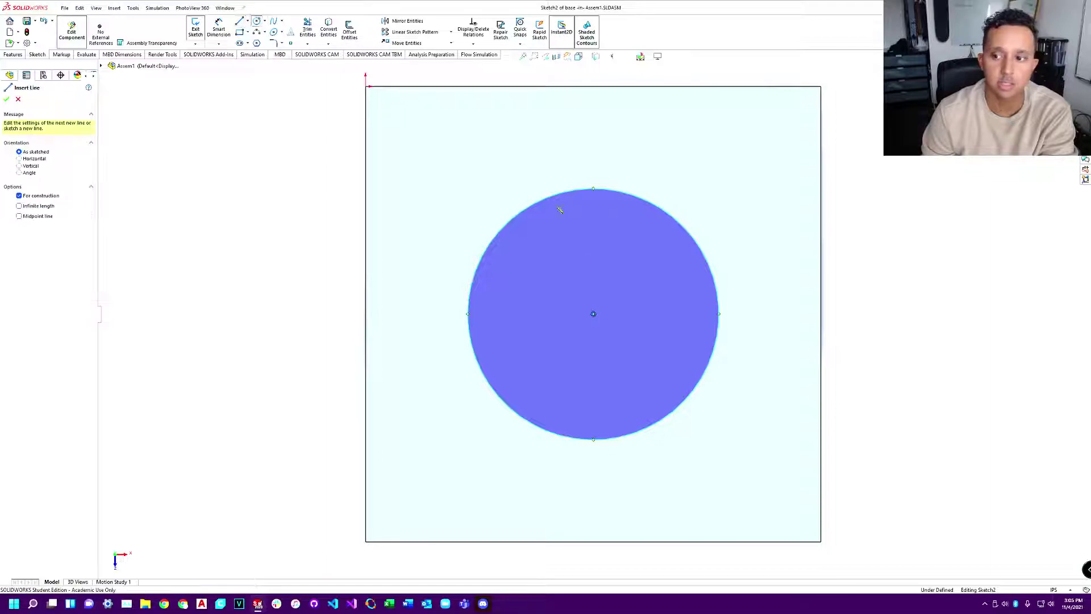
click(593, 313)
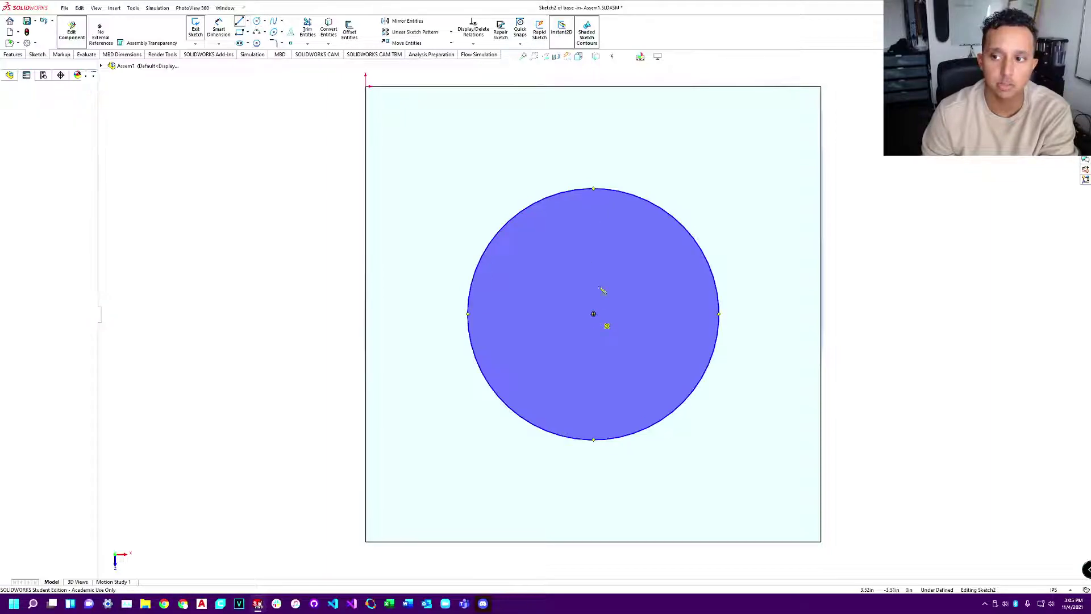
click(593, 87)
key(Escape)
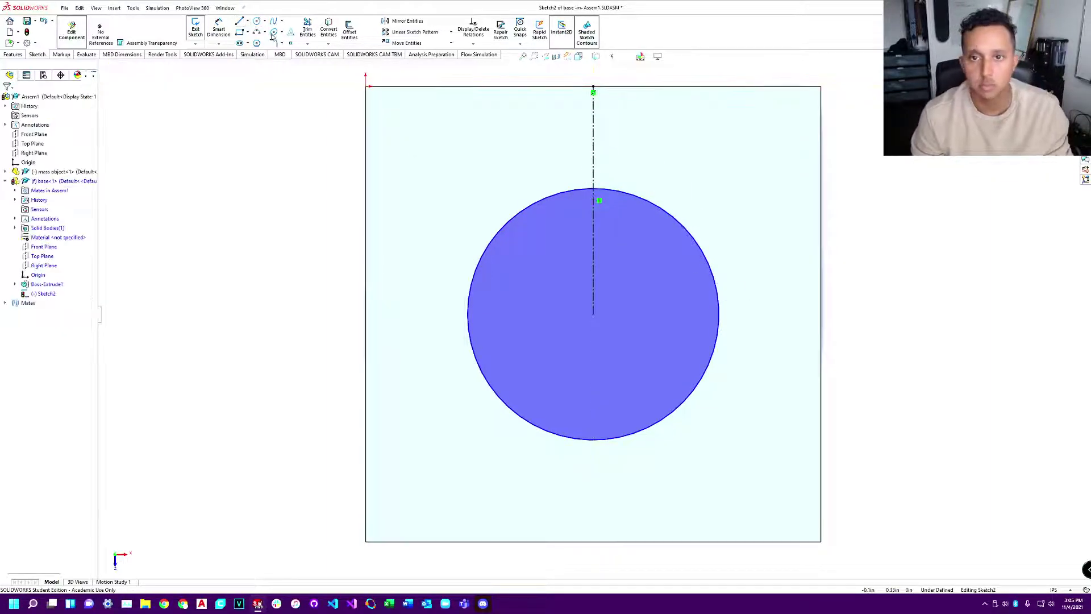
Step: Add a horizontal construction line to the right edge and make it equal to the vertical one
click(241, 23)
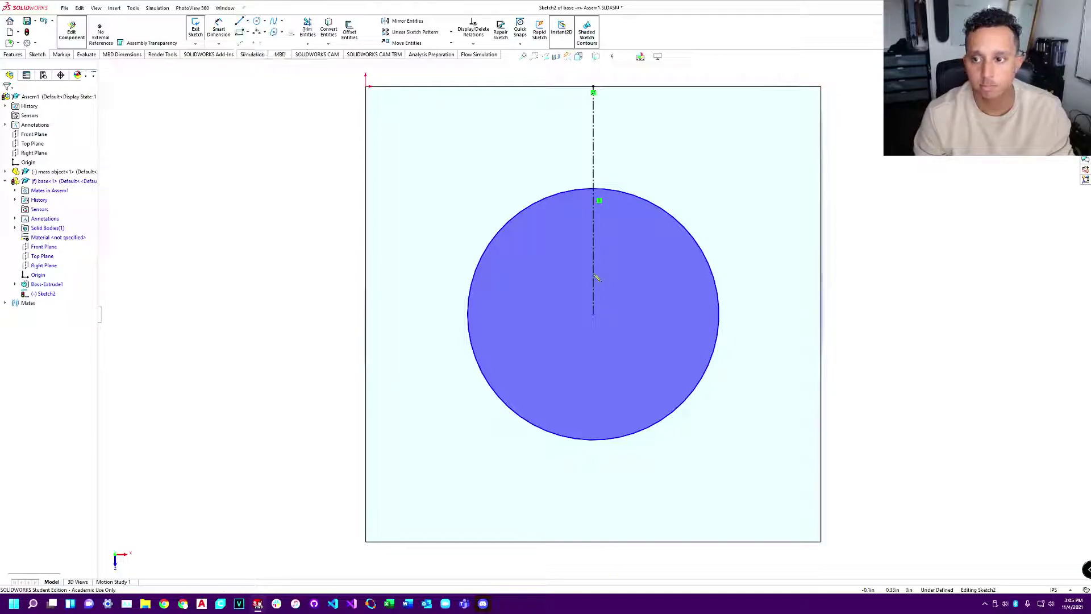
click(594, 315)
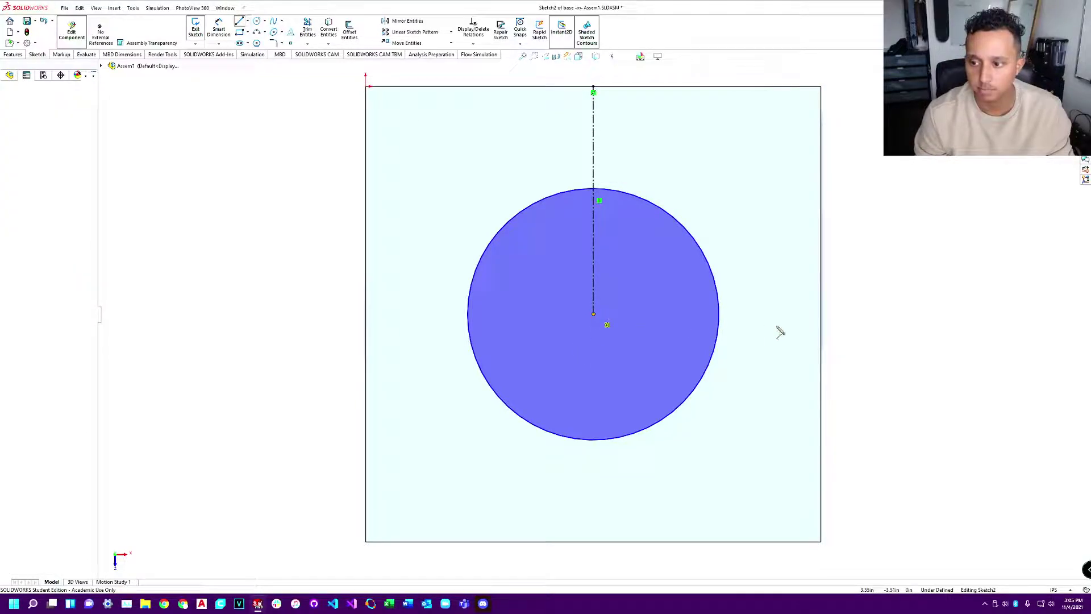
click(821, 314)
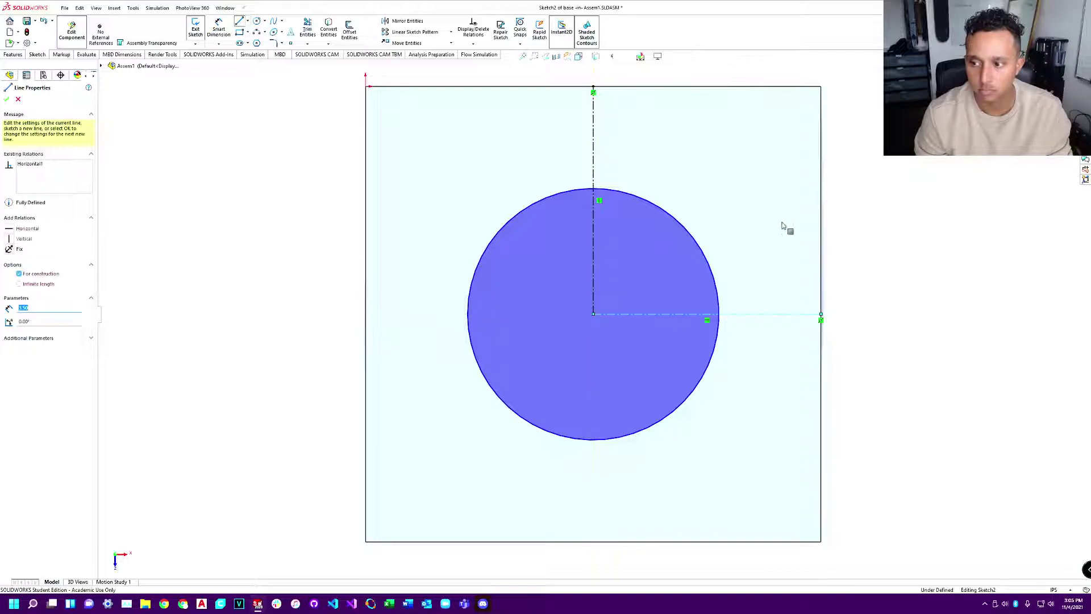
key(Escape)
click(594, 159)
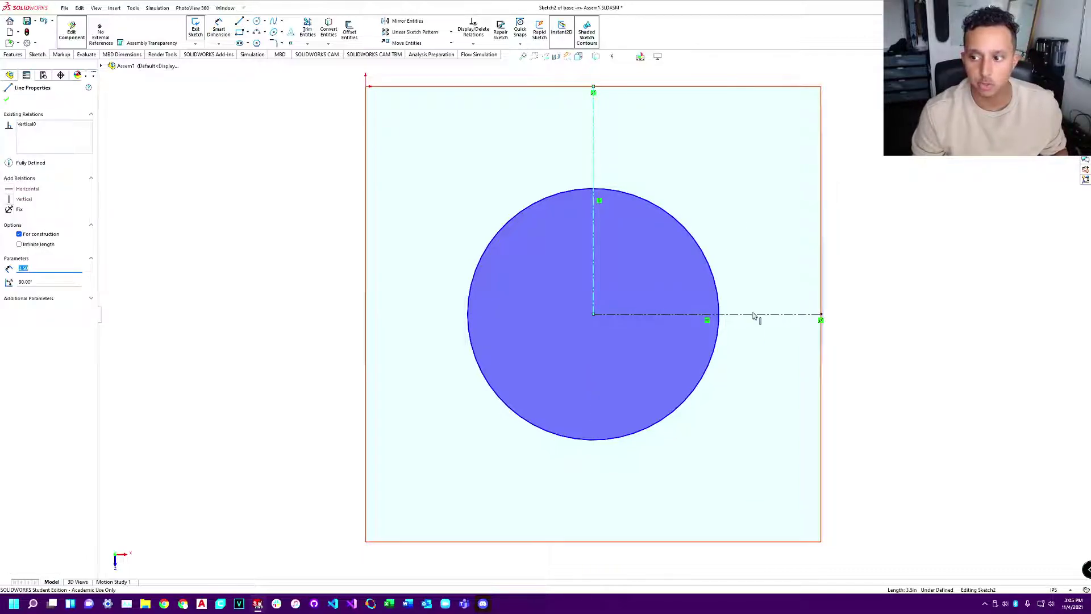
ctrl+click(757, 315)
click(11, 288)
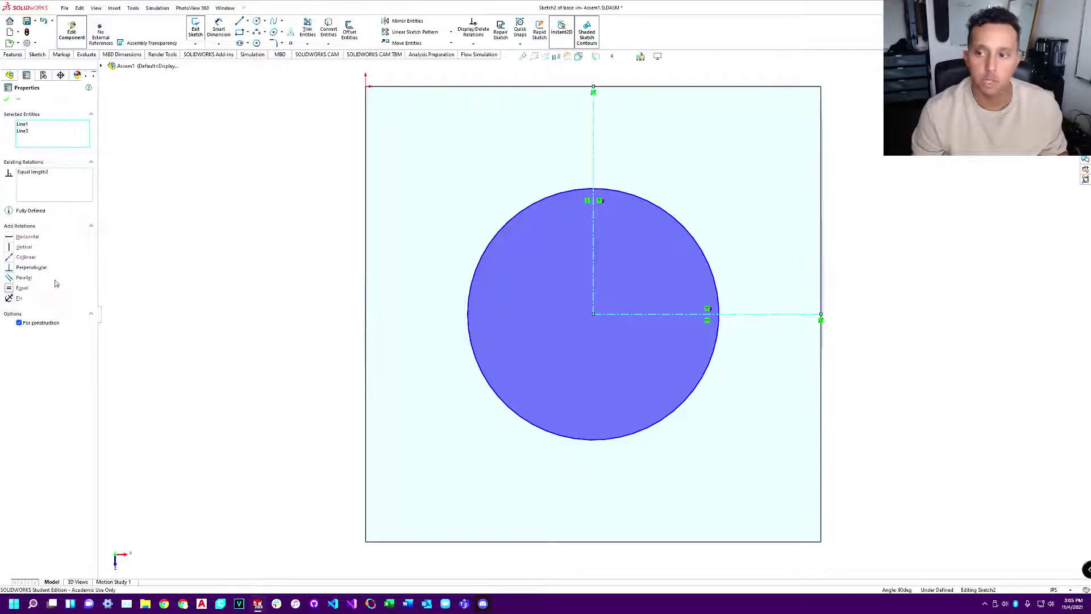
click(697, 298)
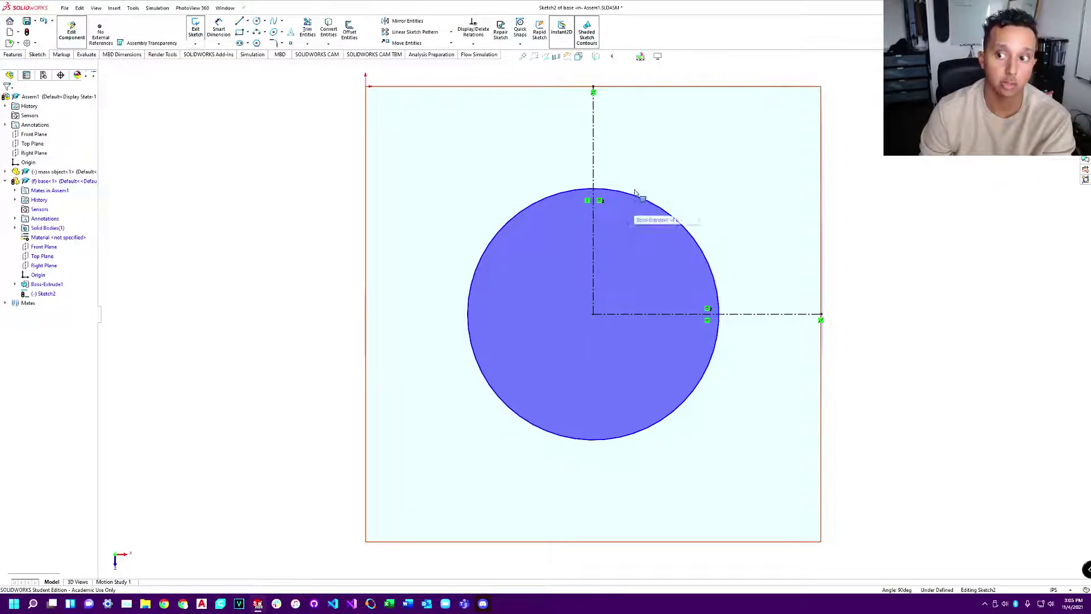
Step: Dimension the circle's diameter as 1.00 in
click(221, 26)
click(648, 204)
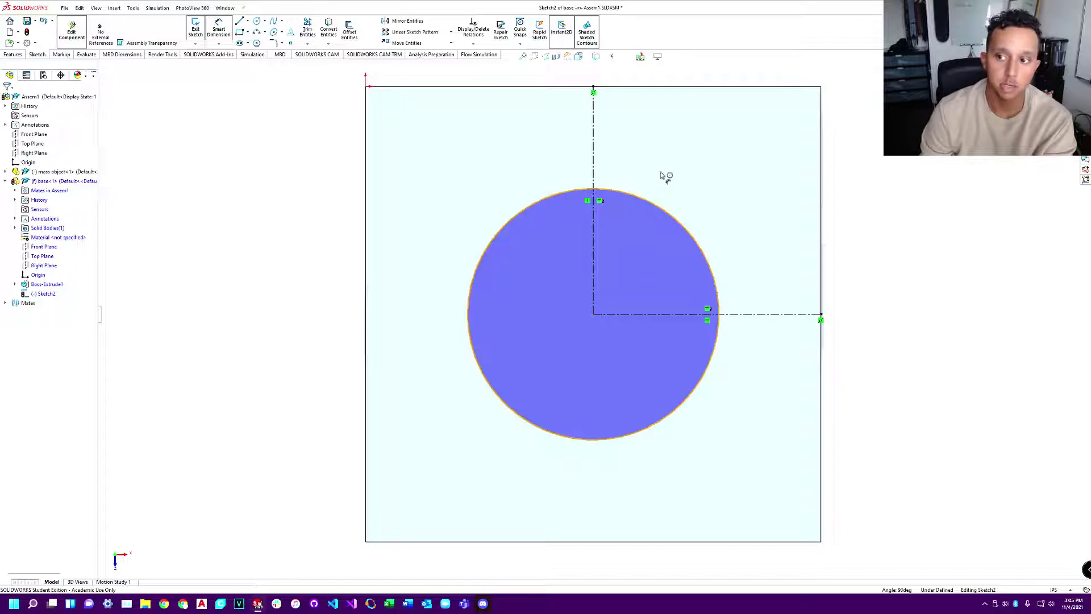
click(694, 114)
text(1.00in)
key(Return)
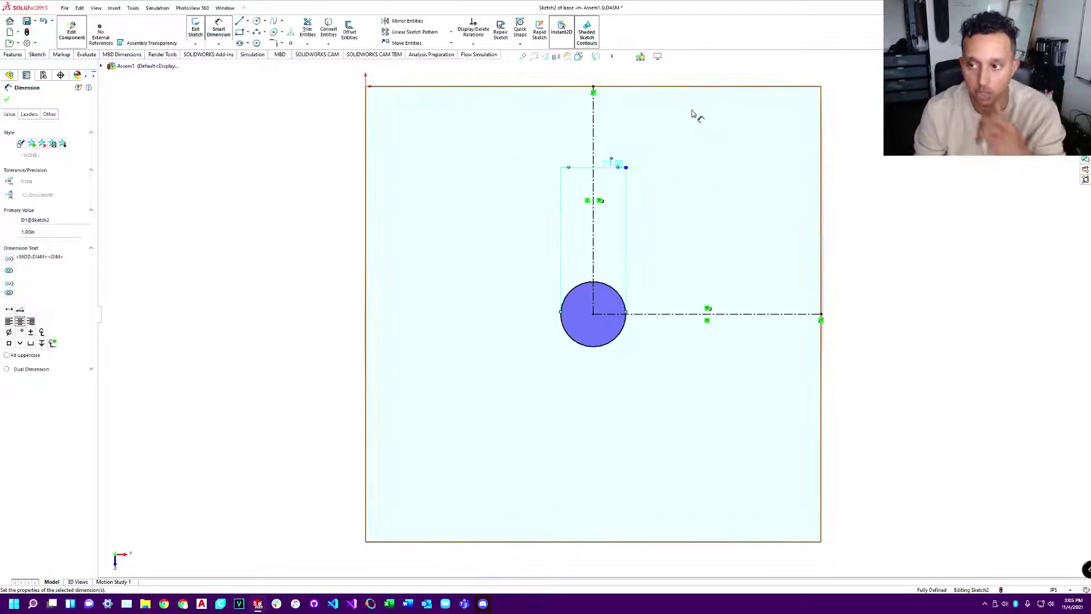
Step: Extrude the circle into the tall cylindrical peg and orbit to inspect it
click(12, 55)
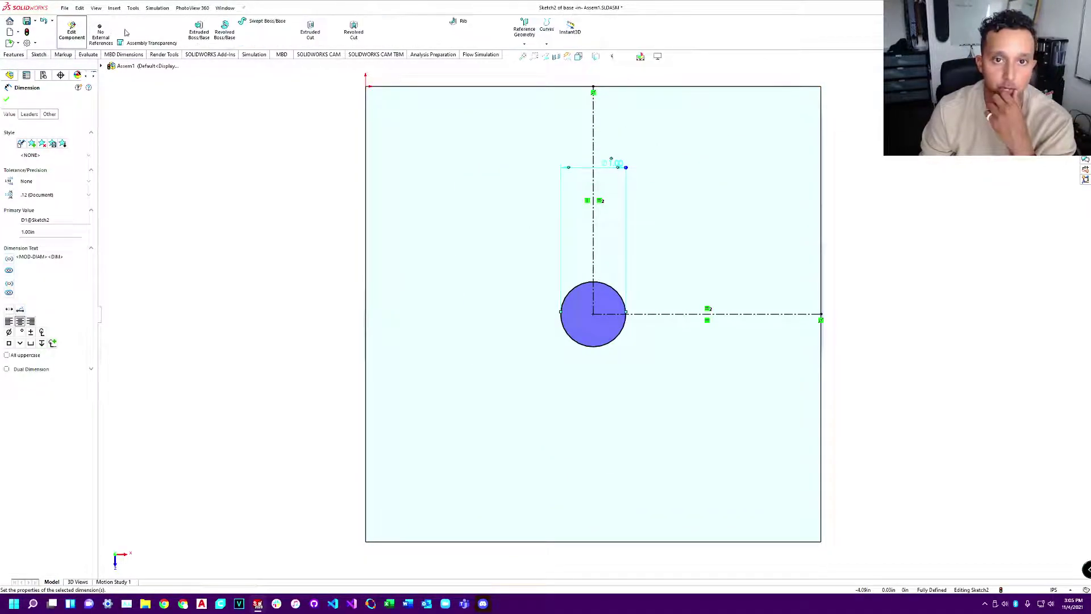
click(199, 30)
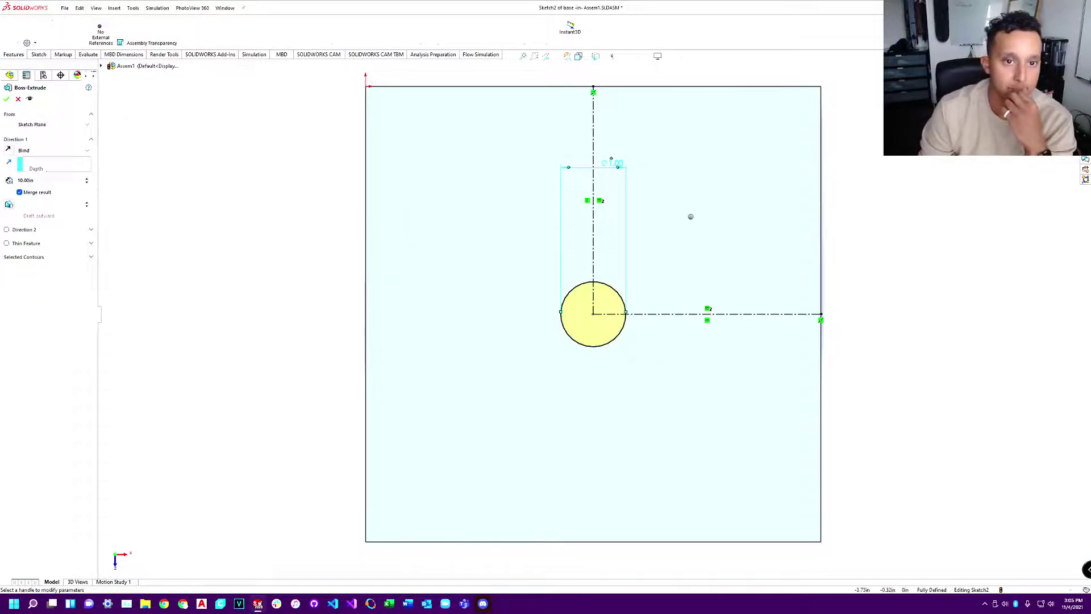
click(7, 100)
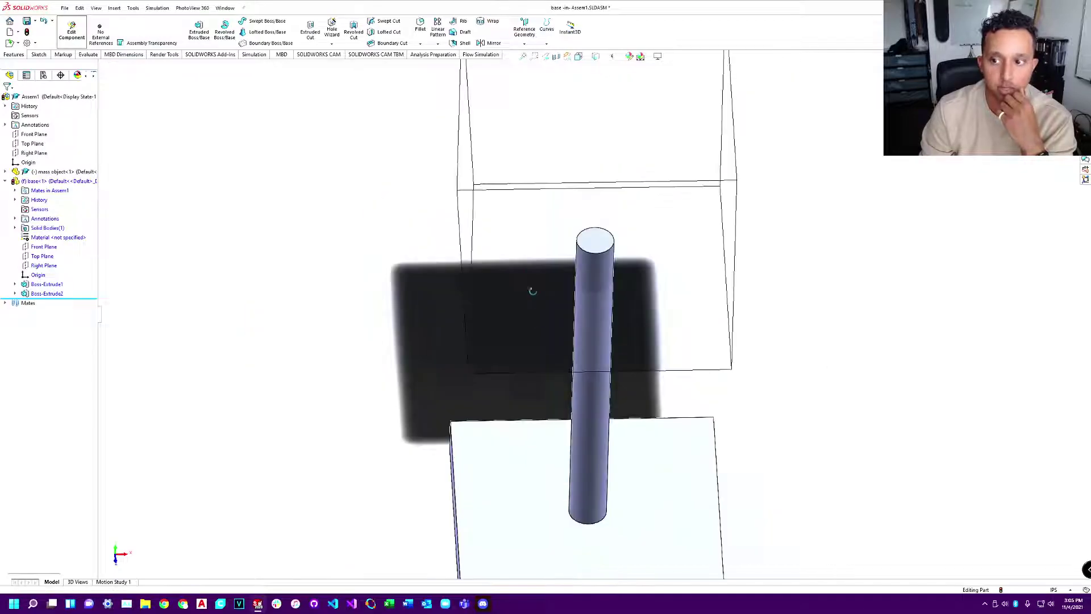
middle_drag(578, 257, 608, 336)
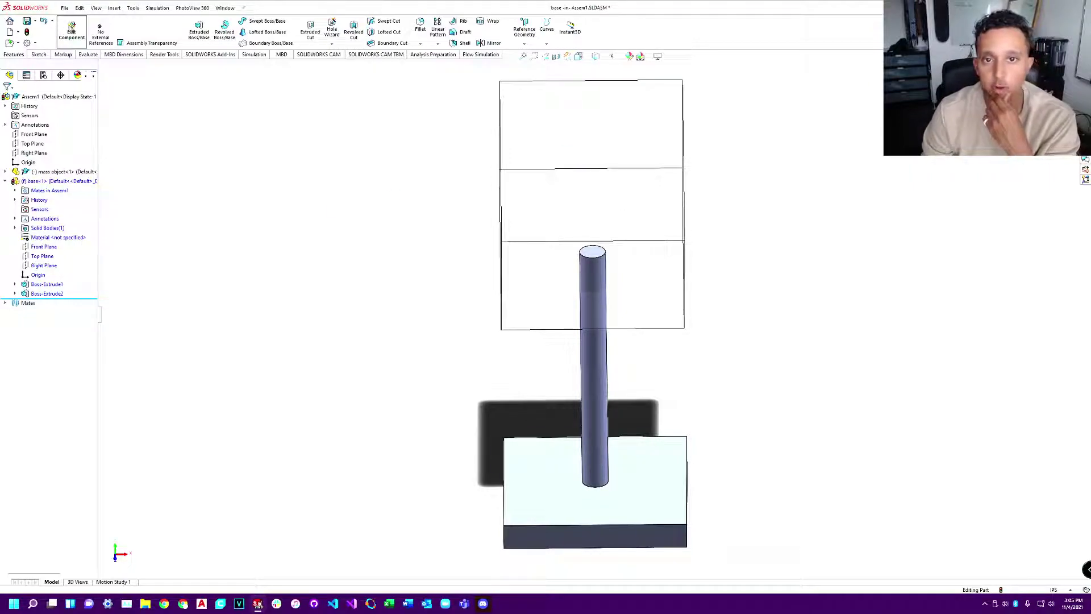
Step: Return to the assembly and inspect the cube's extrusion and the peg's sketch in the tree
click(71, 31)
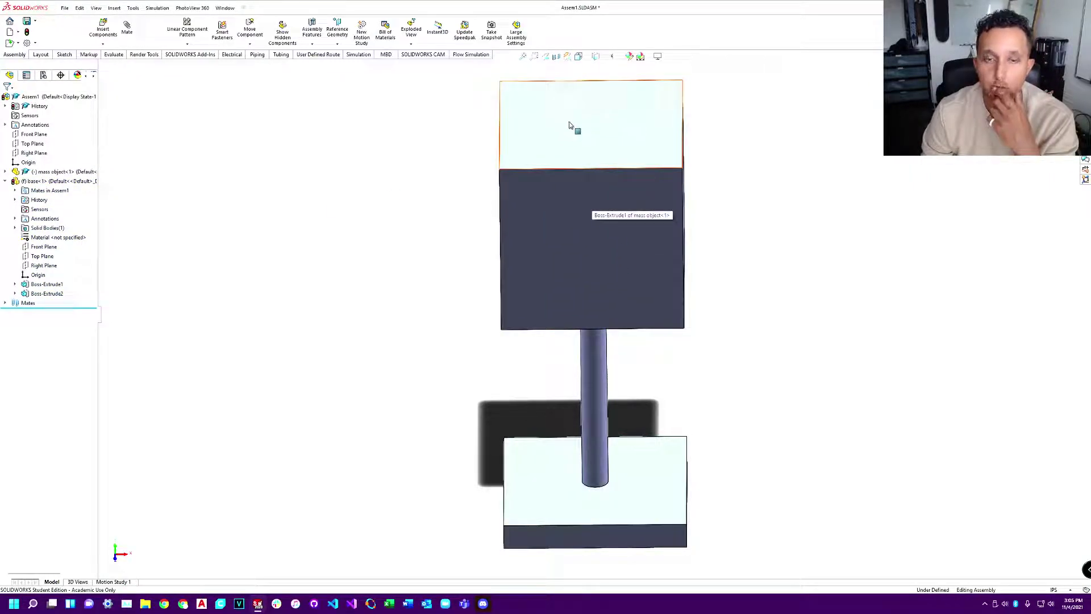
right_click(526, 114)
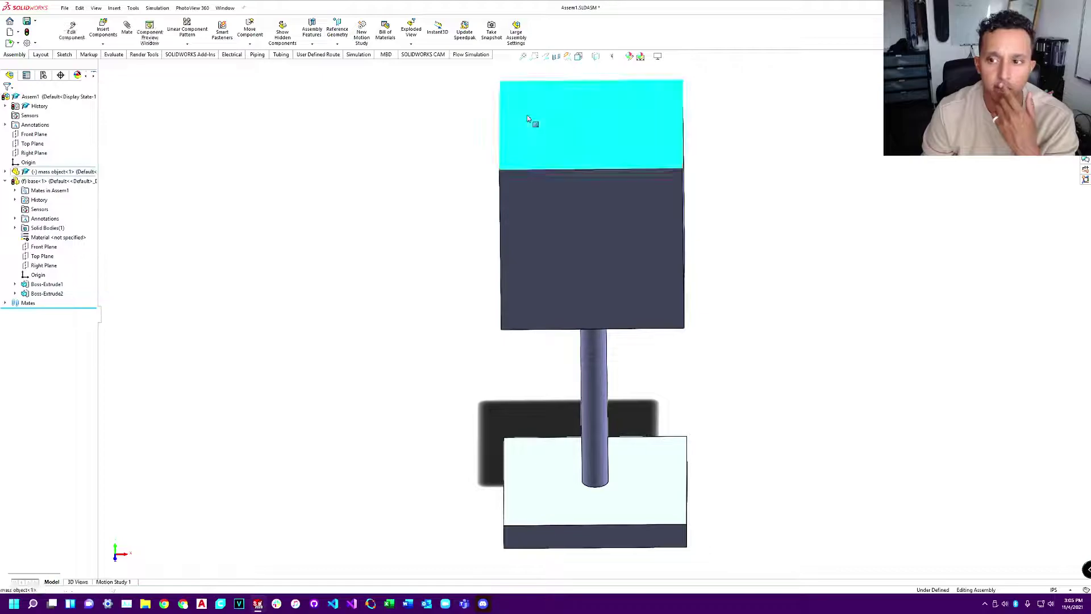
click(536, 89)
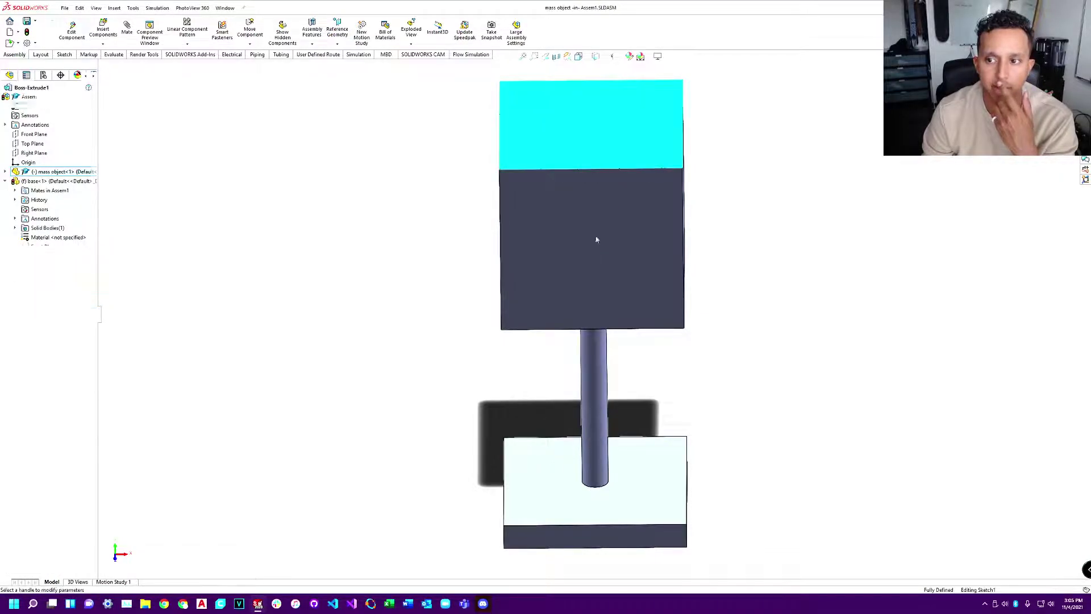
click(18, 100)
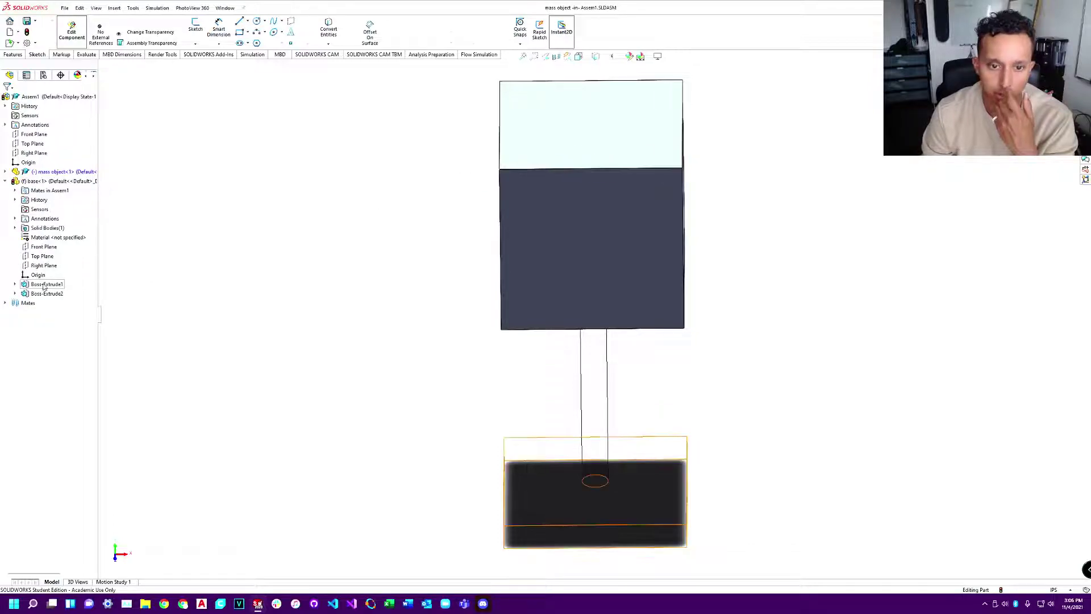
click(15, 293)
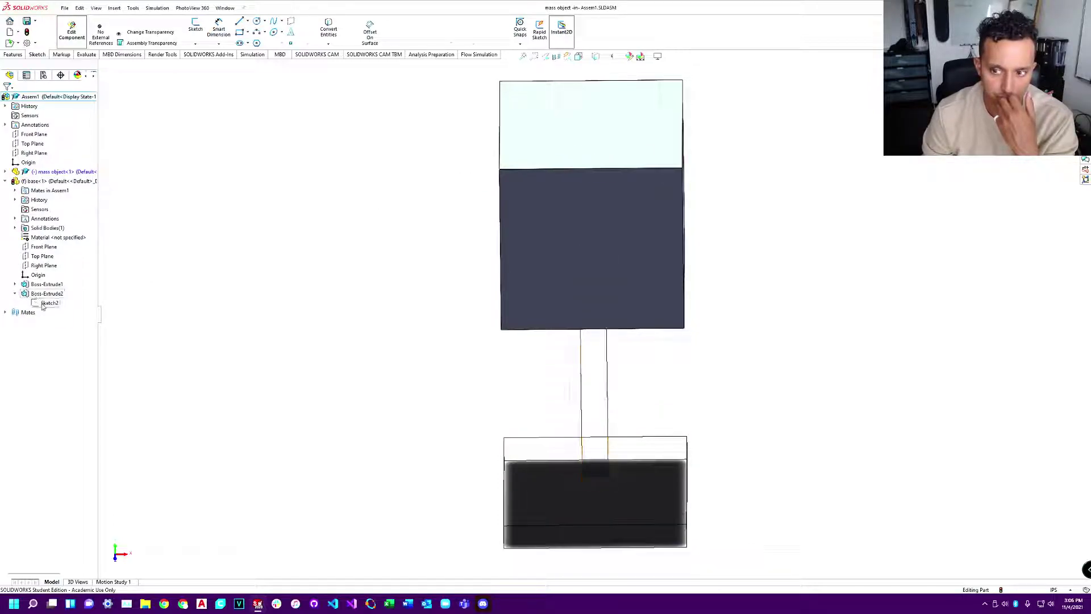
click(49, 303)
Step: Open the mass object's Sketch1 for editing and view it Normal To
click(5, 181)
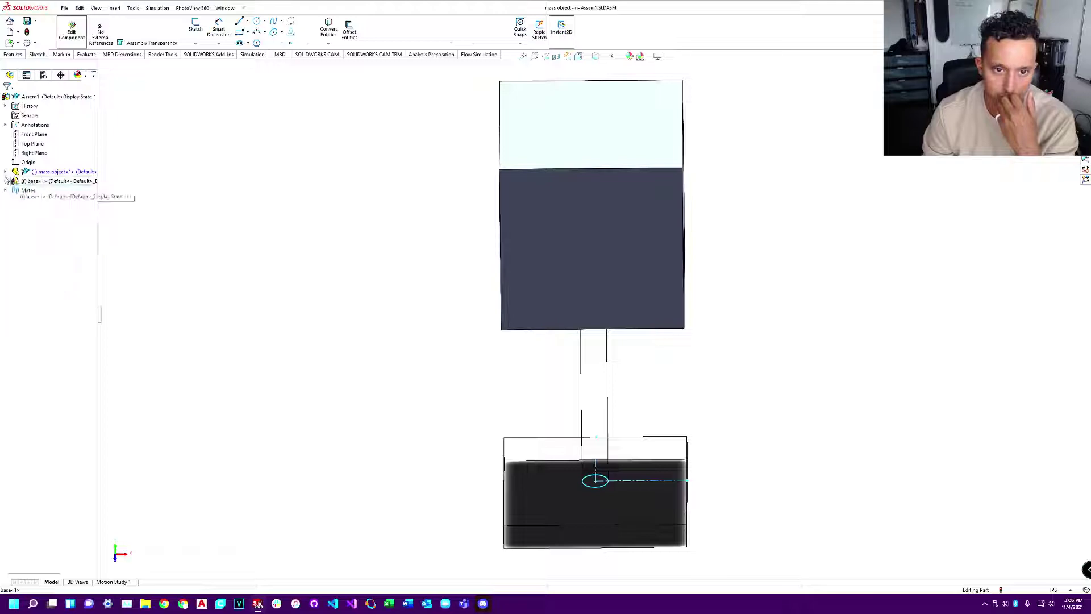
click(5, 171)
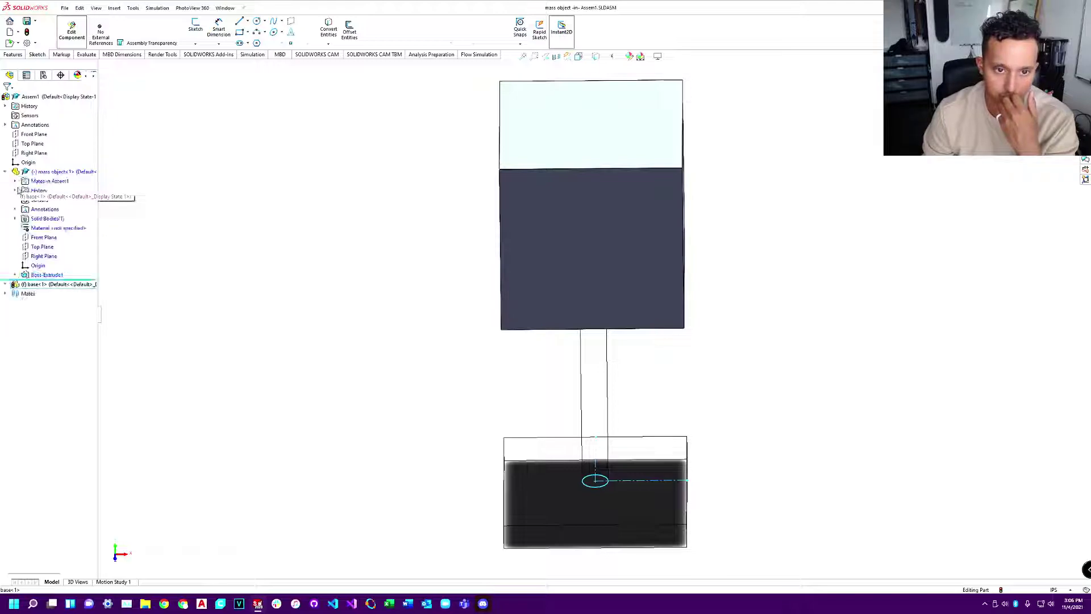
right_click(39, 275)
click(53, 262)
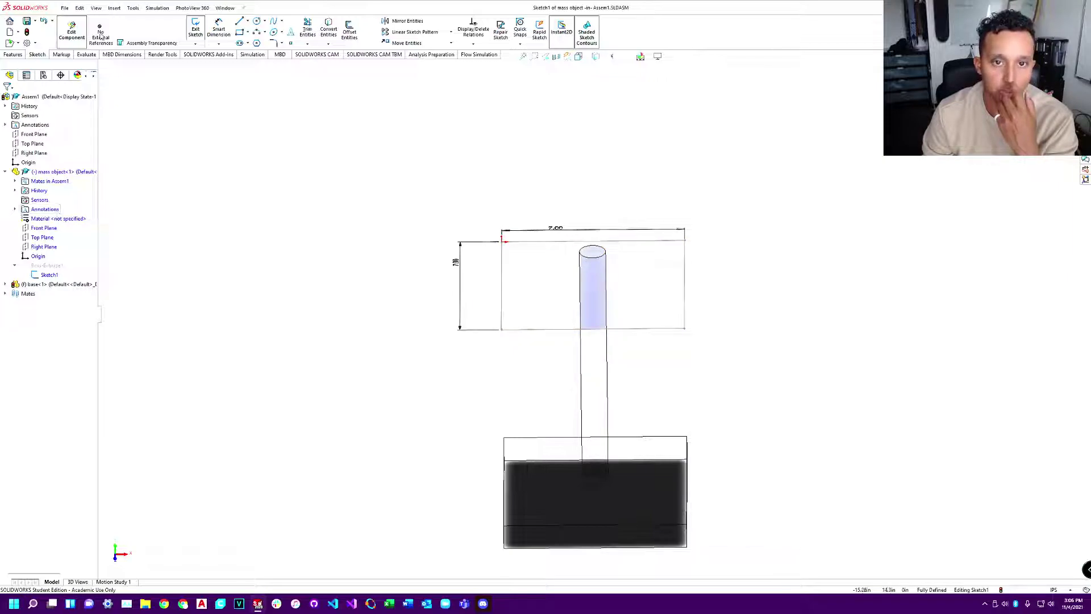
right_click(49, 275)
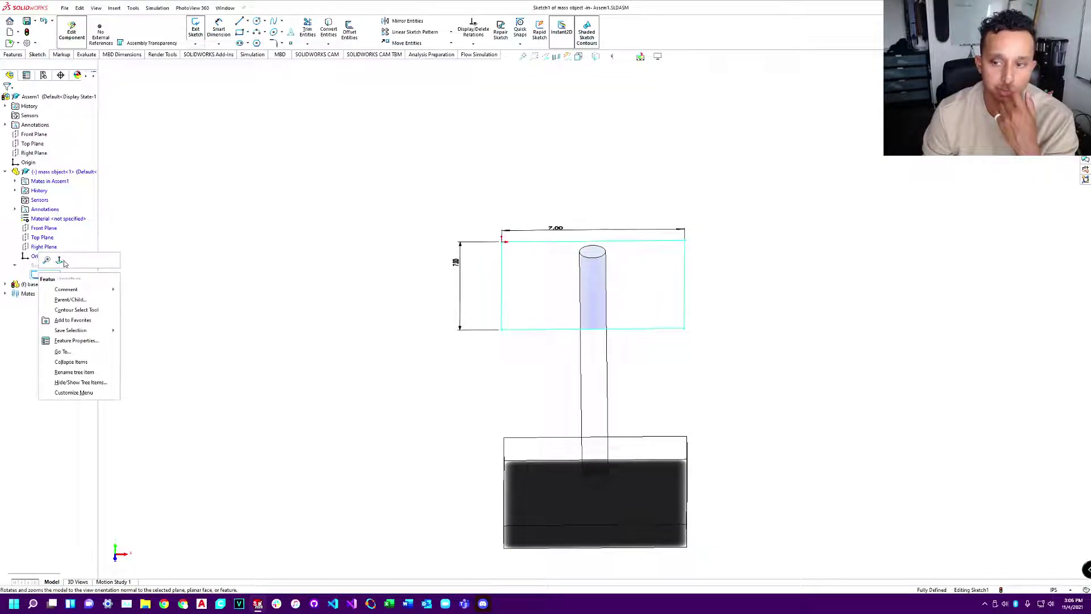
click(61, 259)
Step: Draw a circle at the square's centre, exit the sketch, and stop editing the cube
click(257, 21)
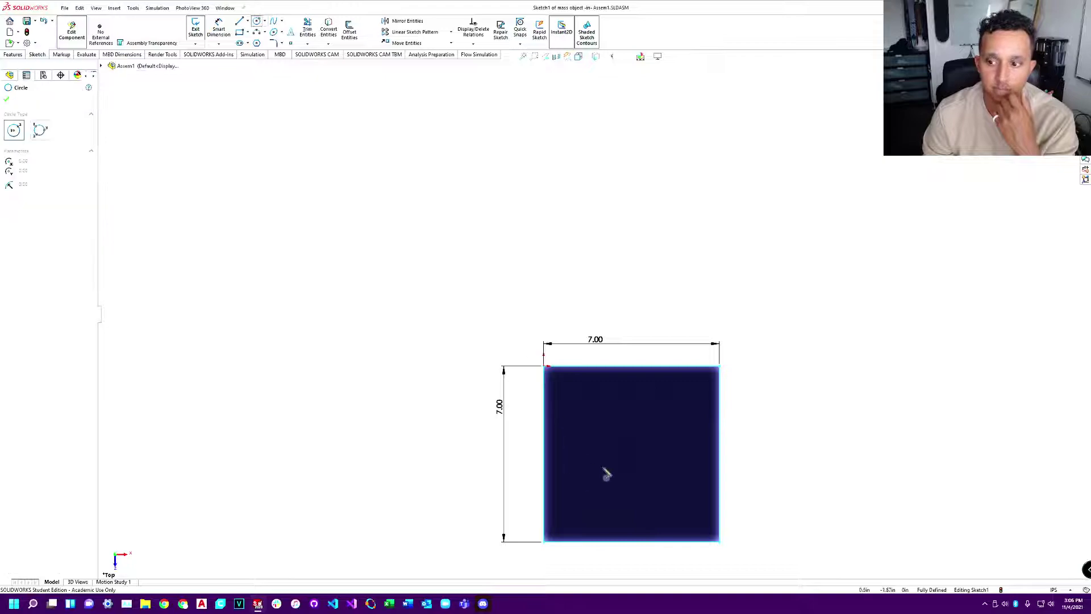
scroll(650, 483, down, 5)
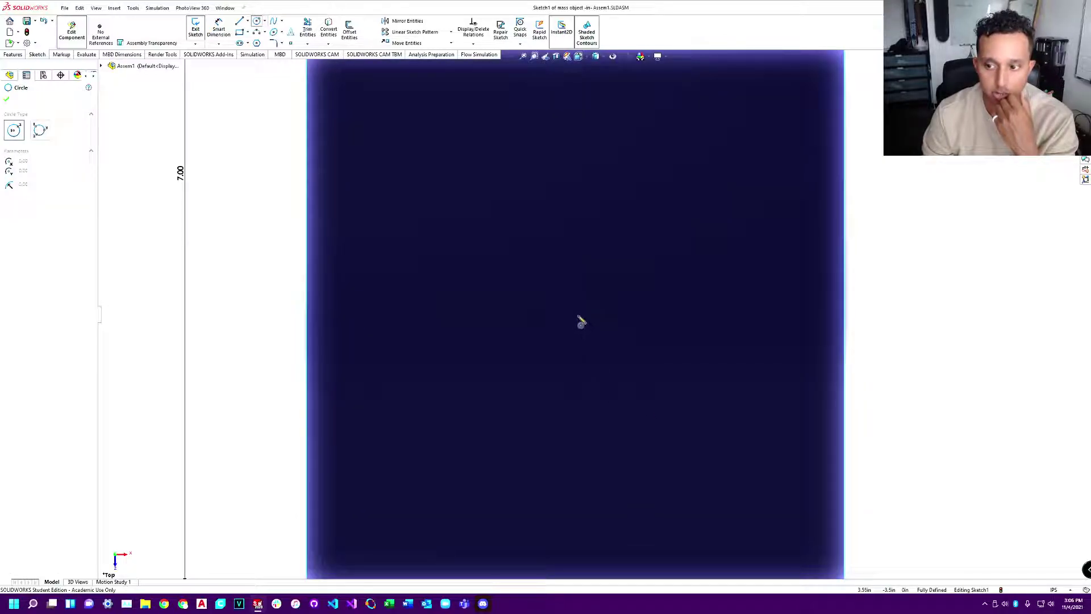
click(575, 317)
click(595, 359)
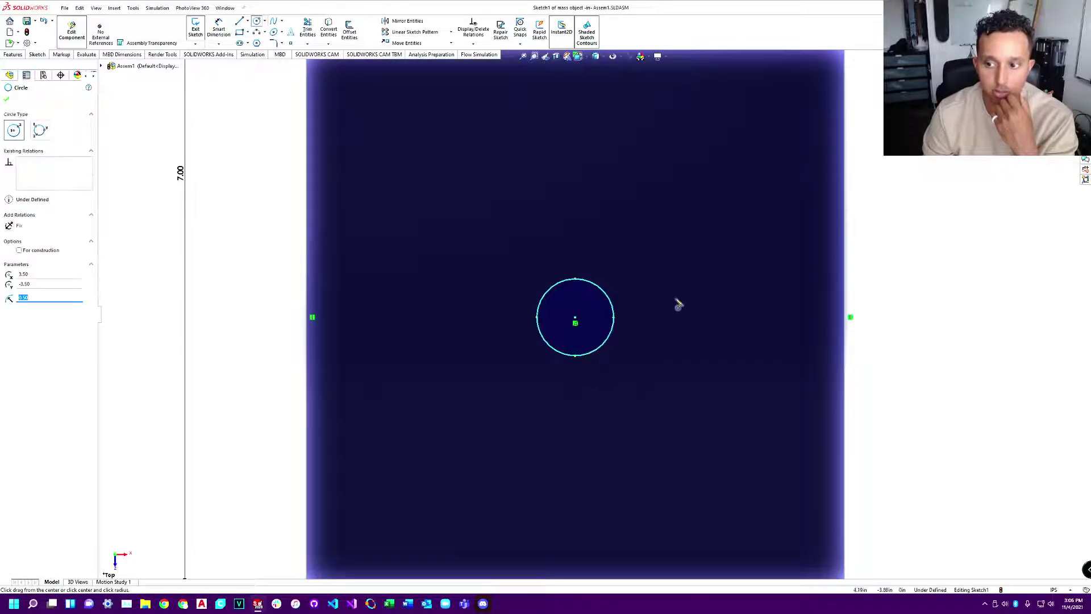
scroll(591, 296, up, 5)
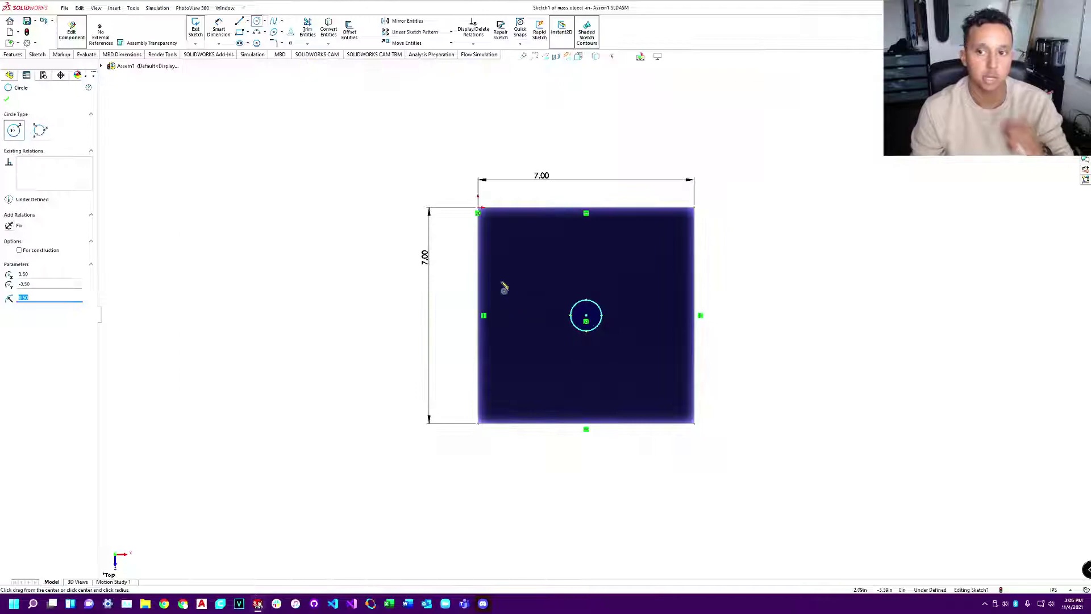
click(189, 31)
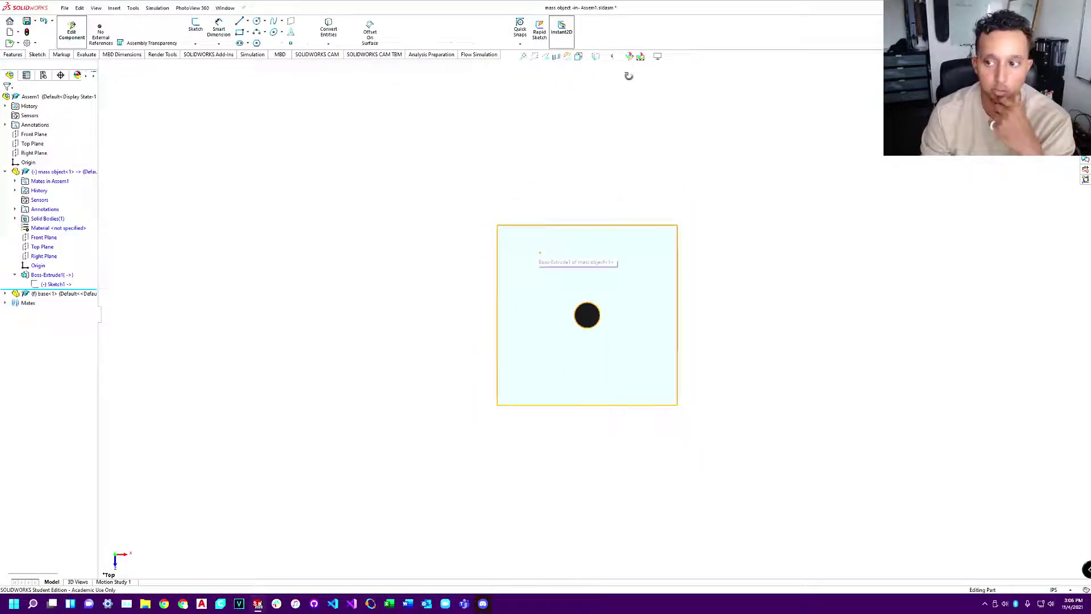
click(83, 33)
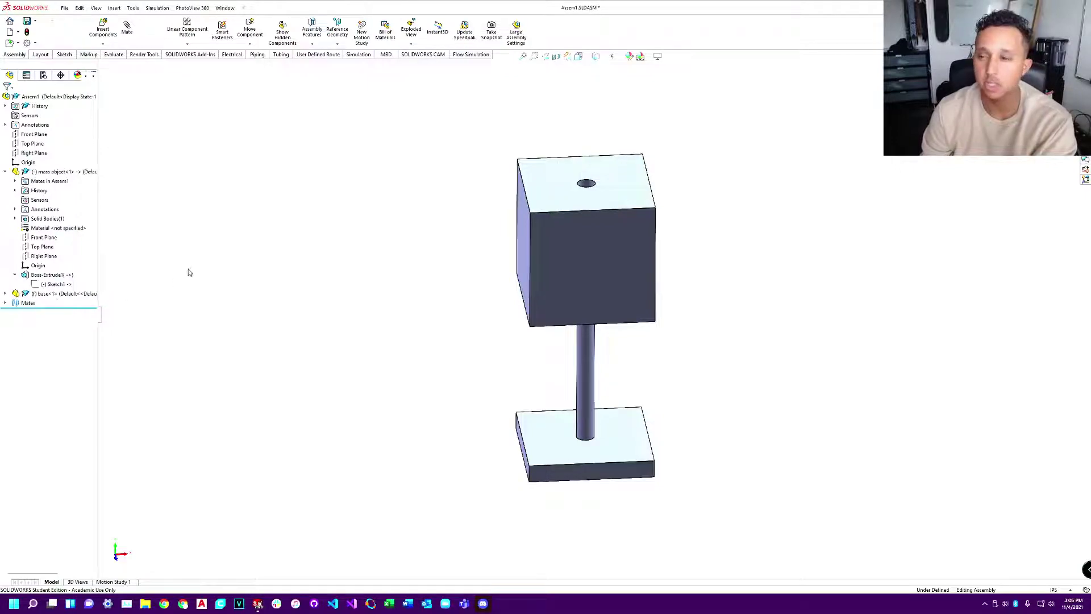
Step: Drag the cube up and down the rod to test its movement
drag(30, 295, 10, 306)
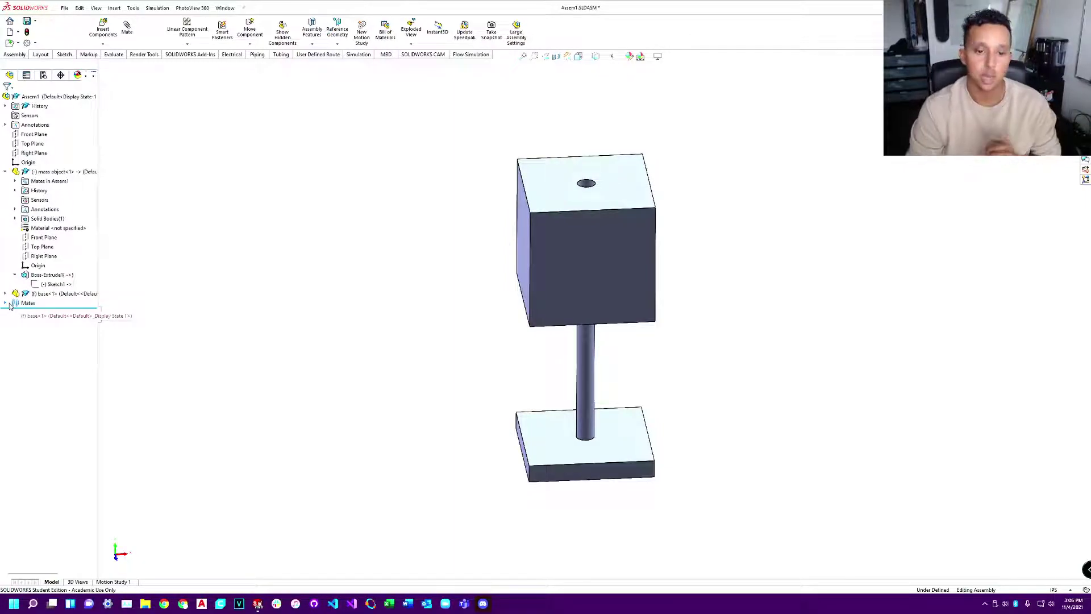
drag(9, 302, 10, 302)
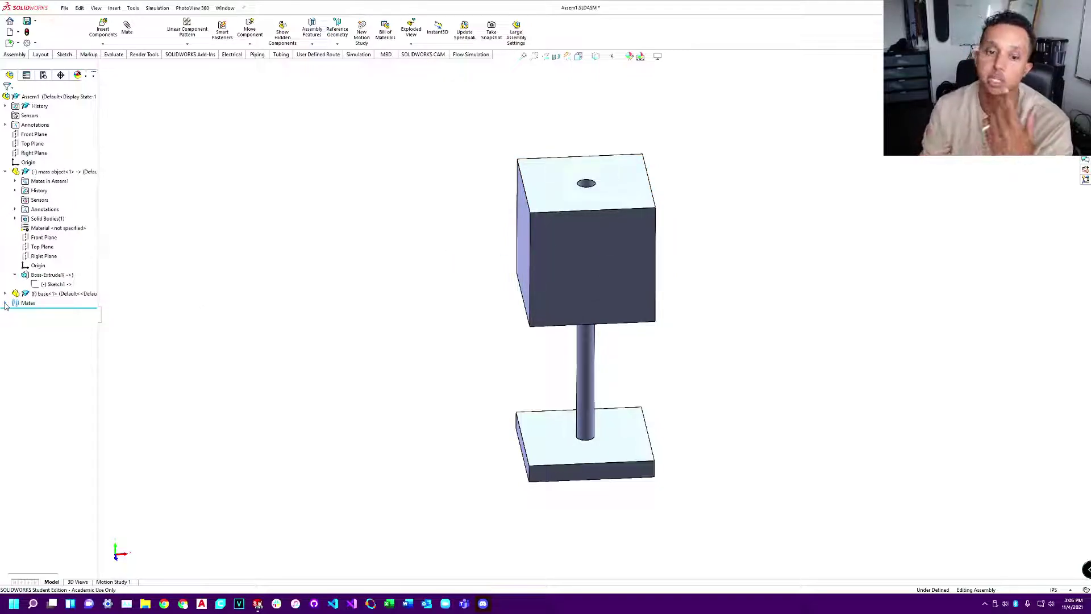
drag(605, 195, 595, 324)
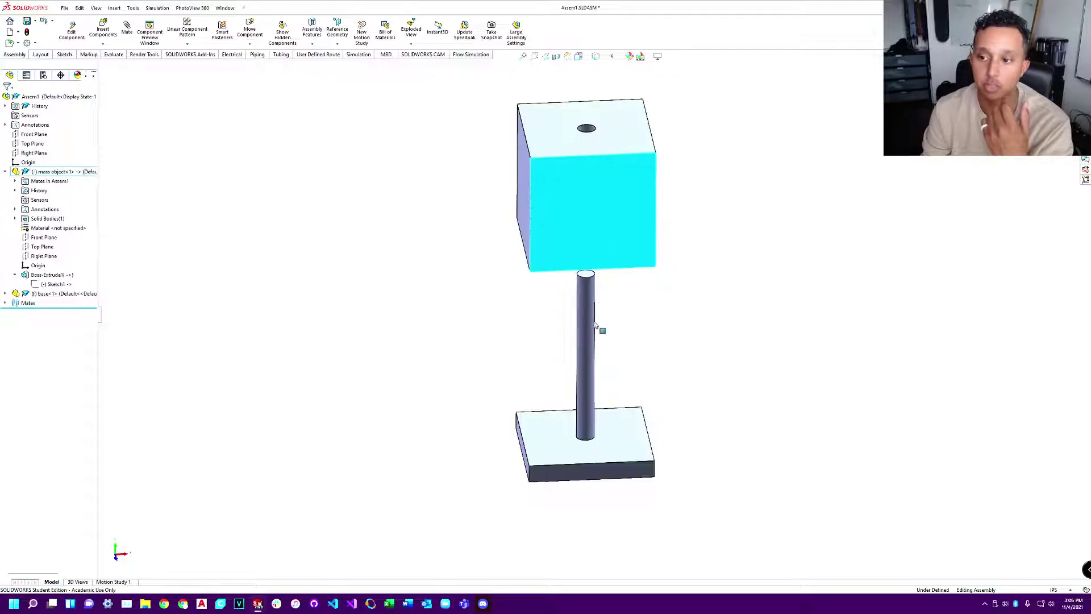
middle_drag(608, 317, 611, 358)
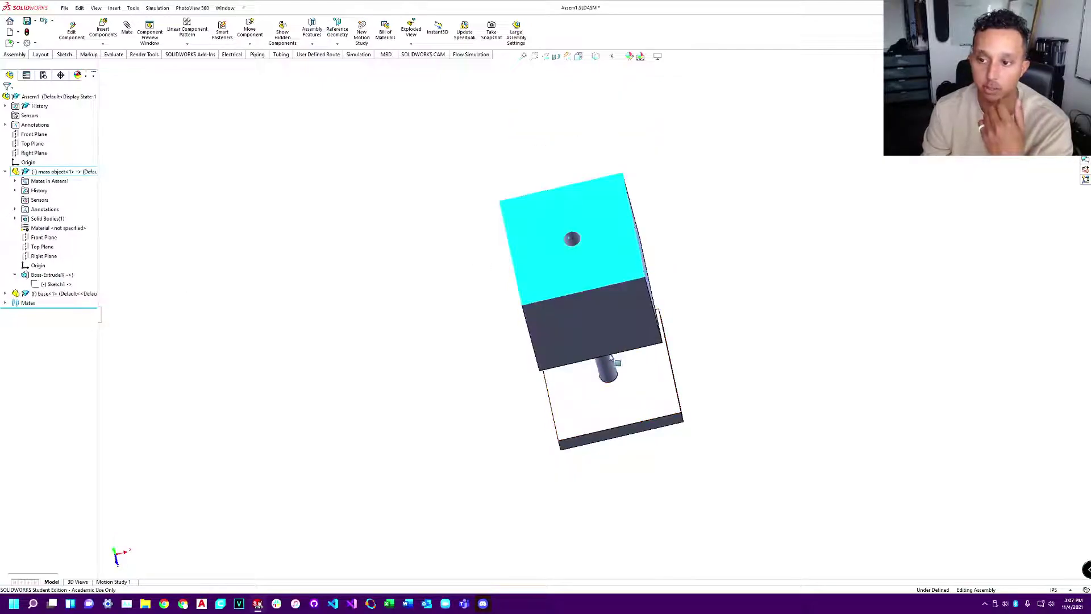
drag(611, 358, 586, 332)
middle_drag(604, 351, 602, 299)
Step: Suppress the Coincident1 and Coincident2 mates
click(5, 303)
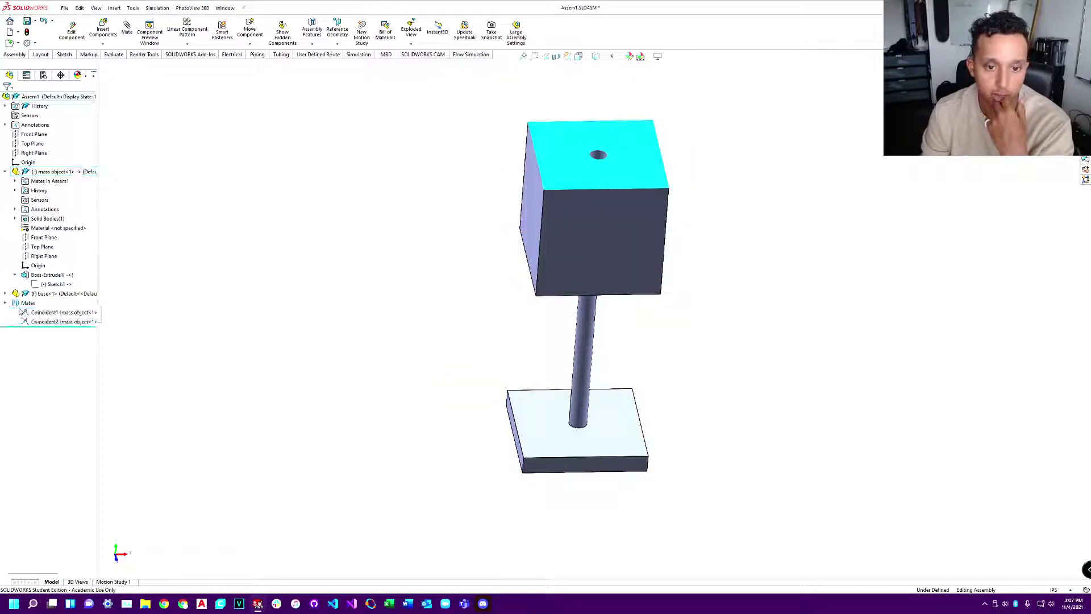
right_click(32, 312)
click(51, 292)
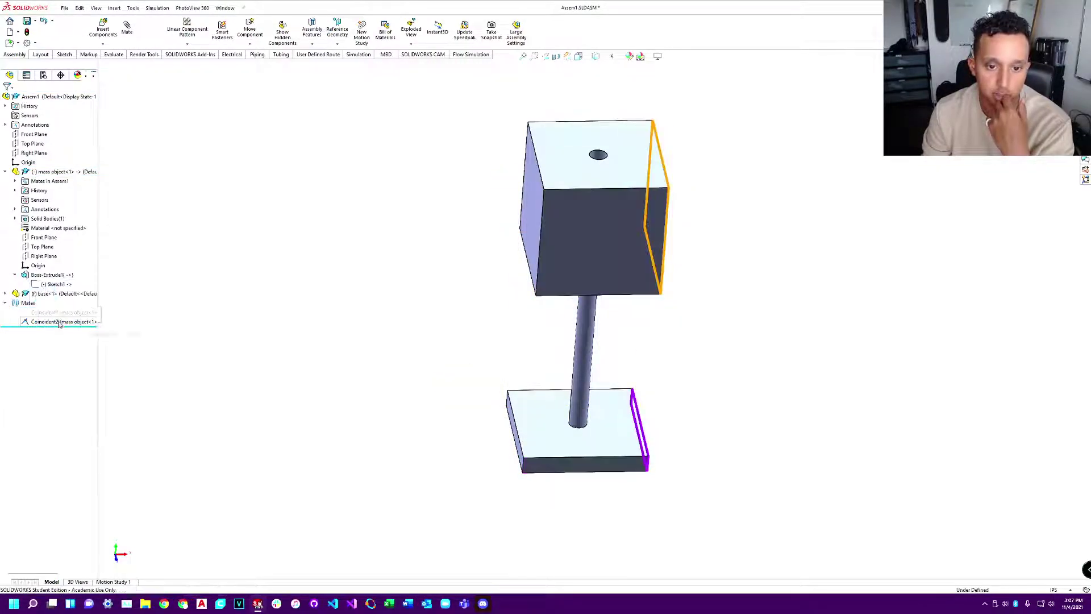
right_click(56, 322)
click(76, 295)
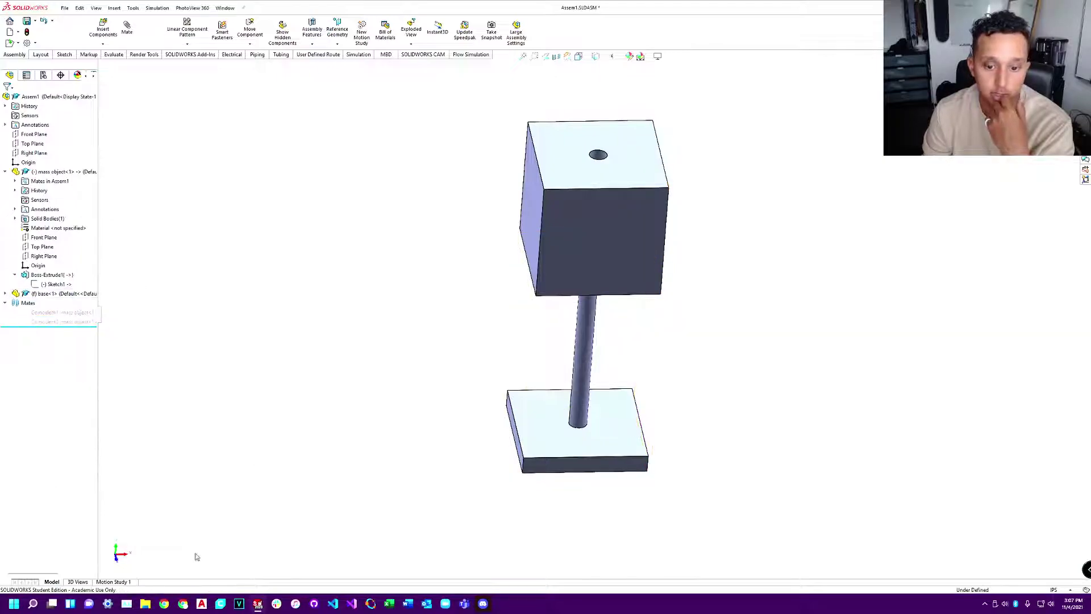
Step: Open the new motion study and slide the cube along the shaft to check it
click(113, 583)
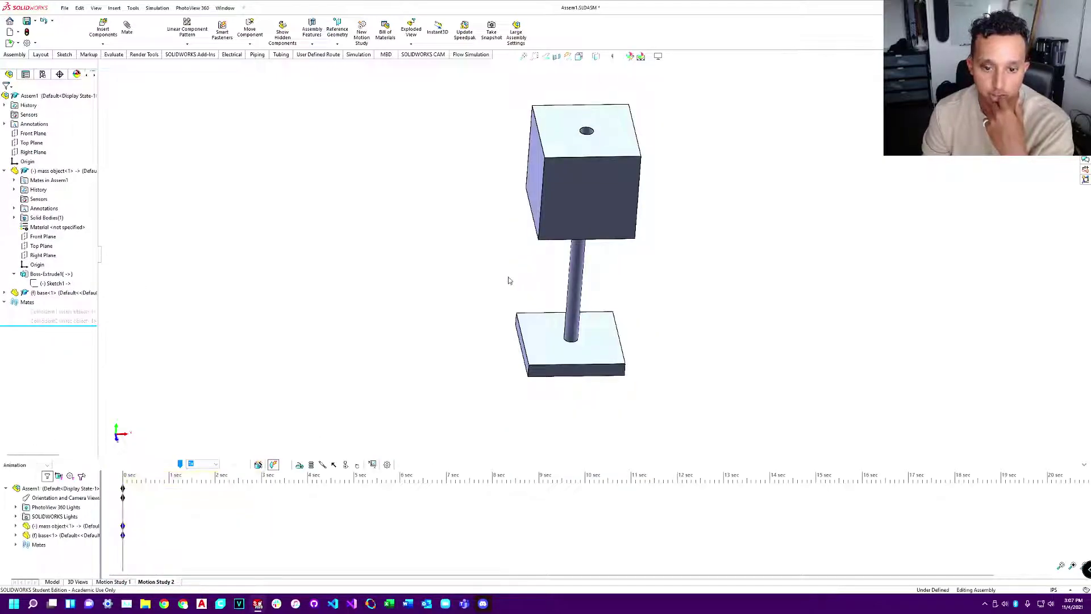
middle_drag(574, 171, 592, 200)
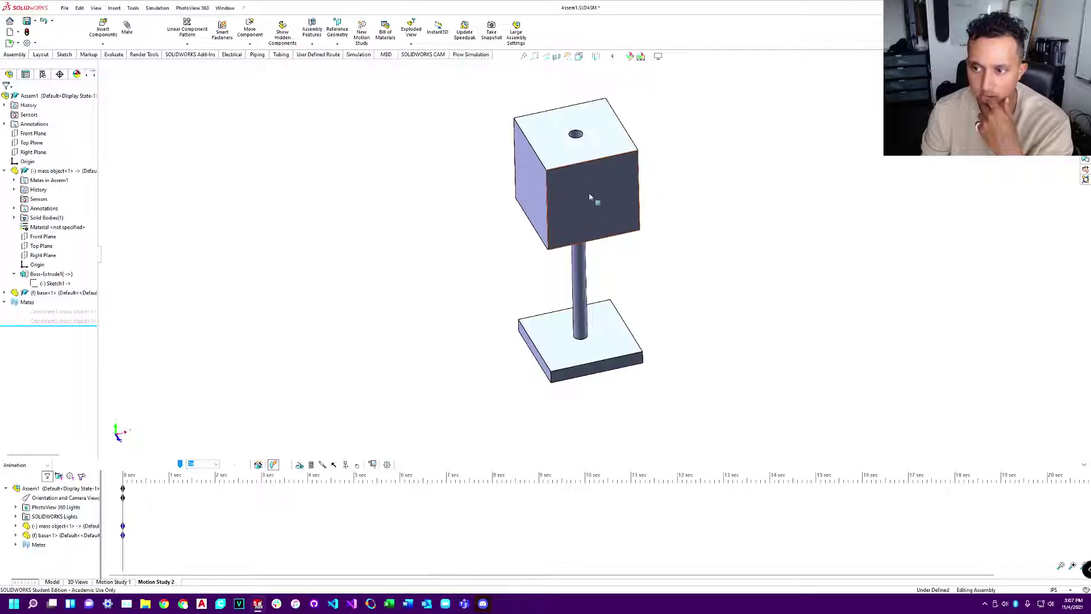
drag(591, 196, 574, 219)
middle_drag(574, 219, 584, 195)
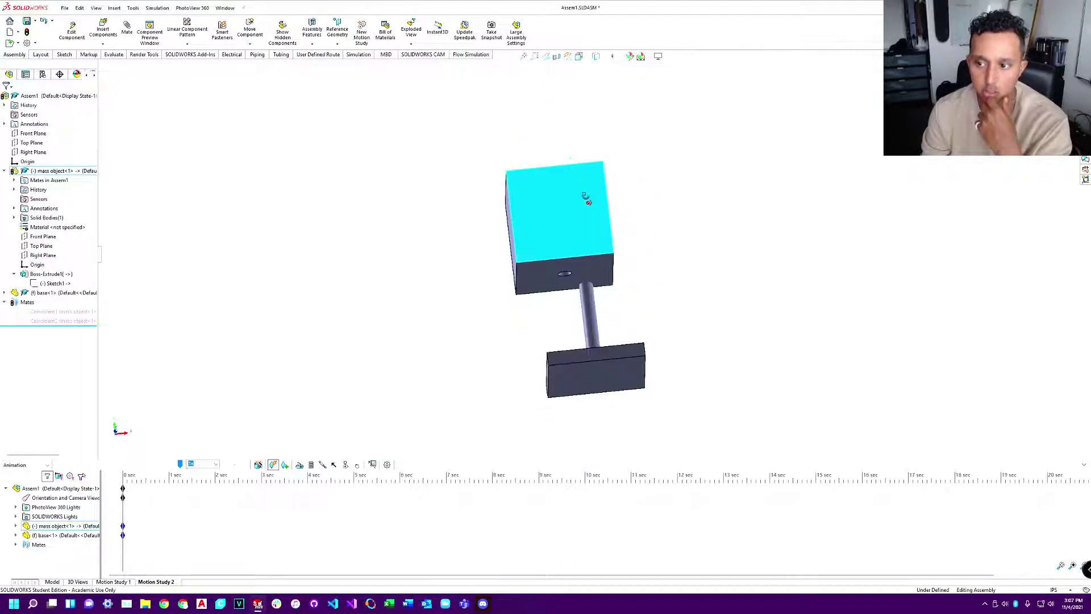
middle_drag(595, 287, 633, 305)
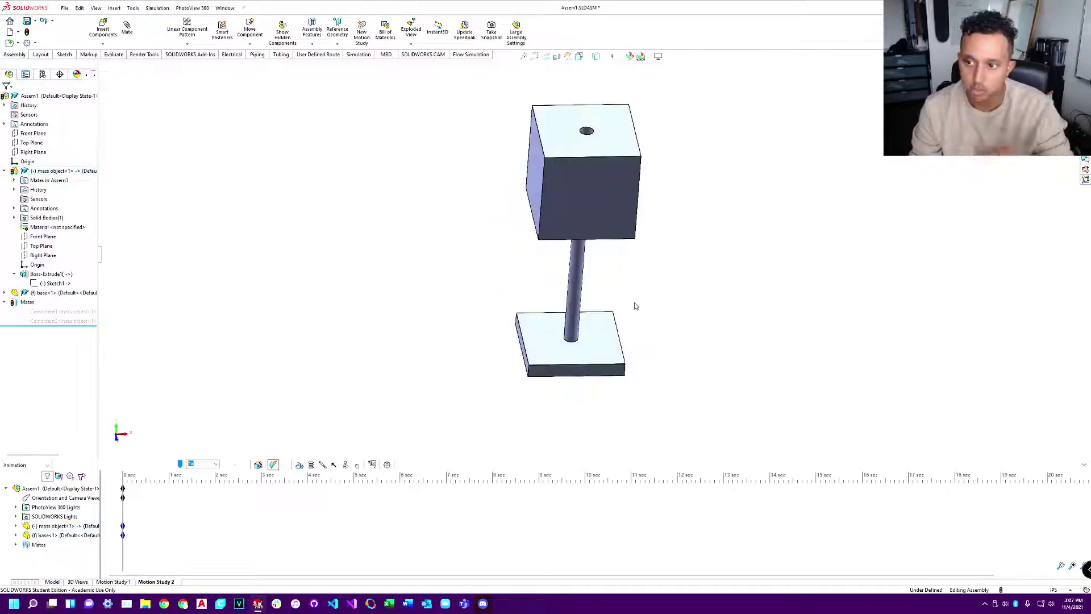
middle_drag(633, 97, 212, 369)
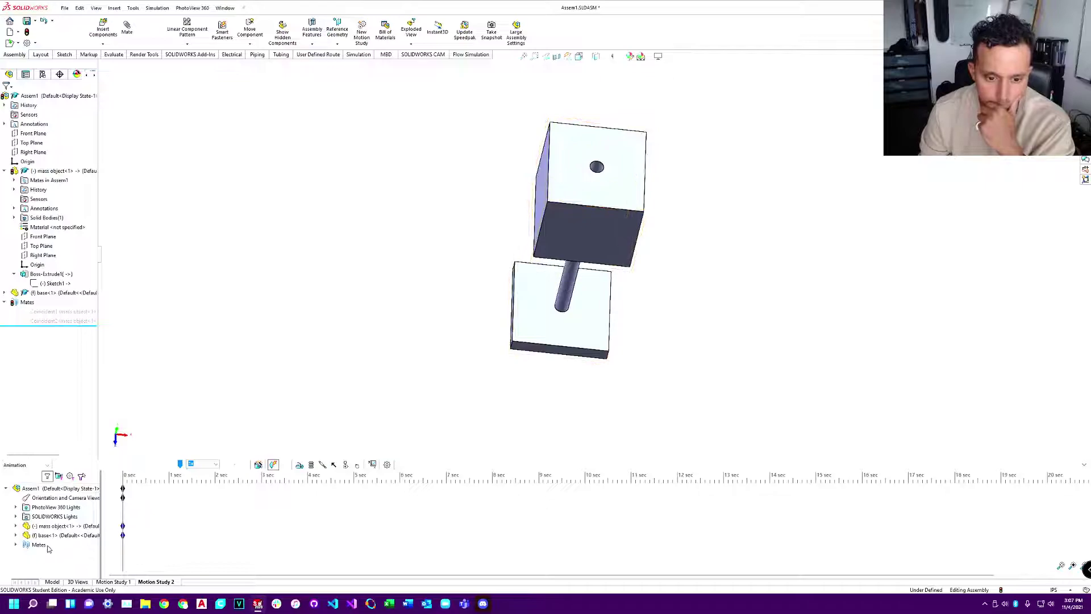
Step: Add gravity along Y and a contact between the cube and the base
click(358, 464)
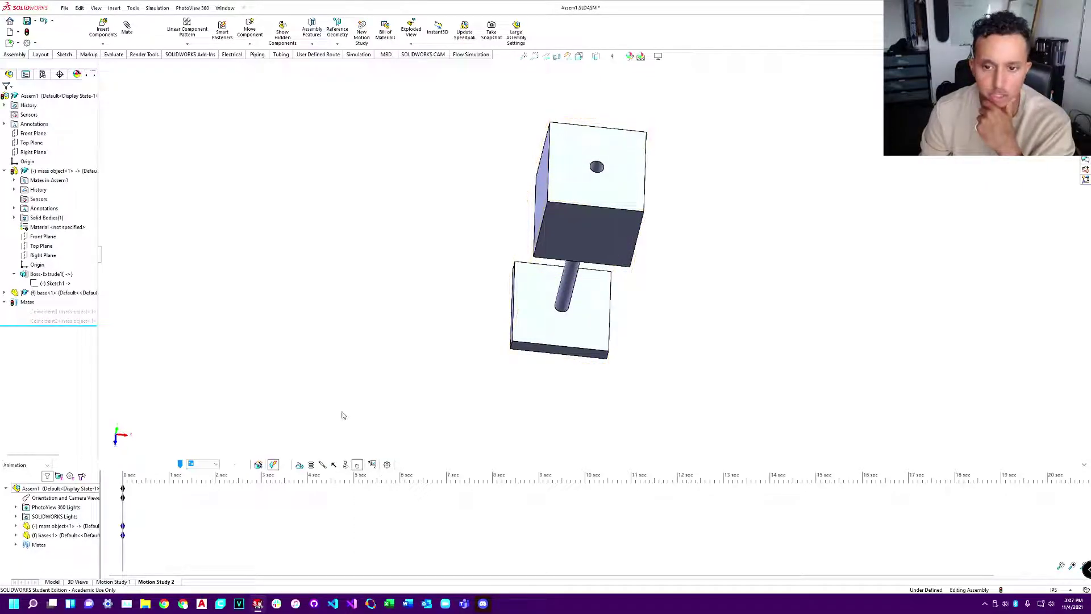
click(45, 135)
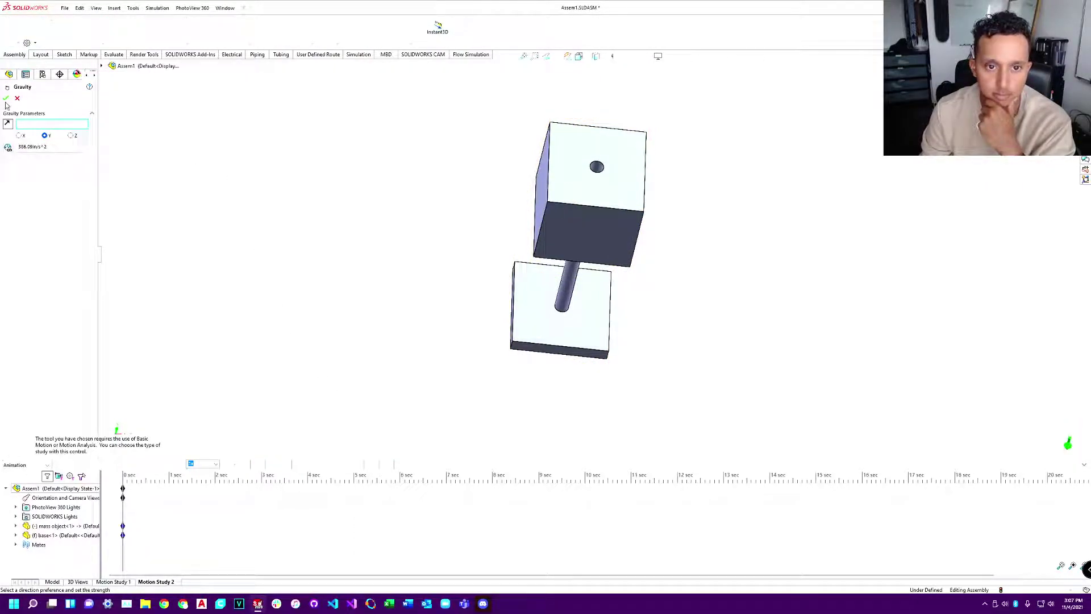
click(5, 98)
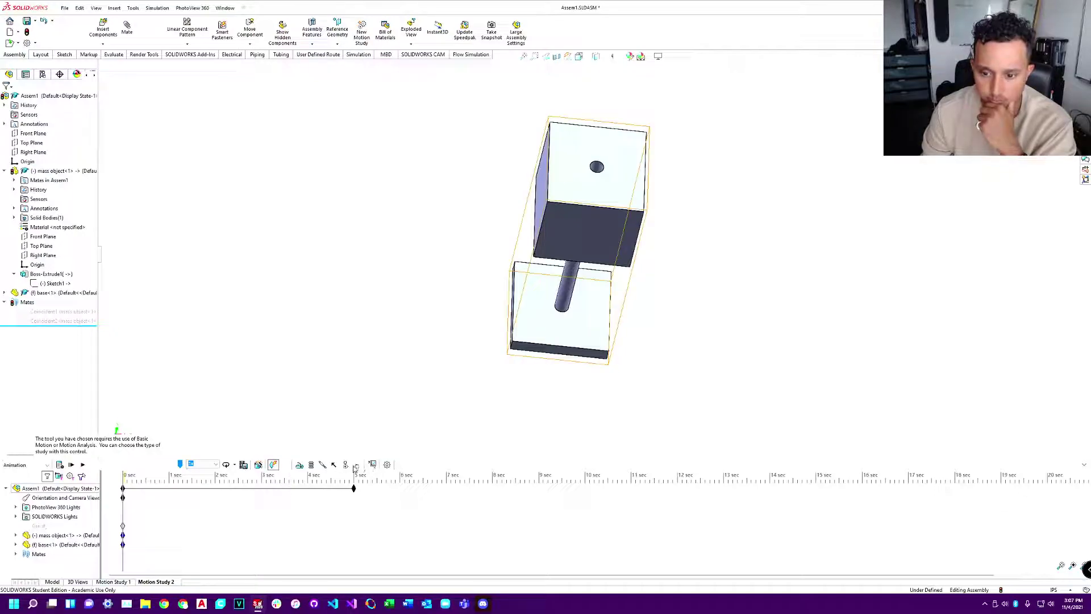
click(346, 465)
click(545, 250)
click(556, 338)
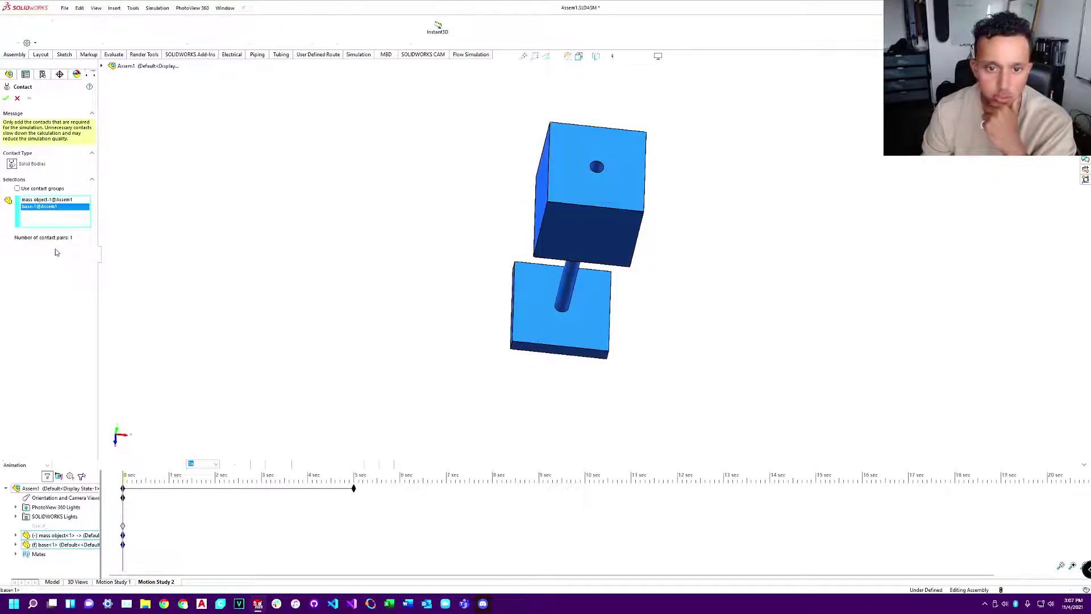
click(5, 98)
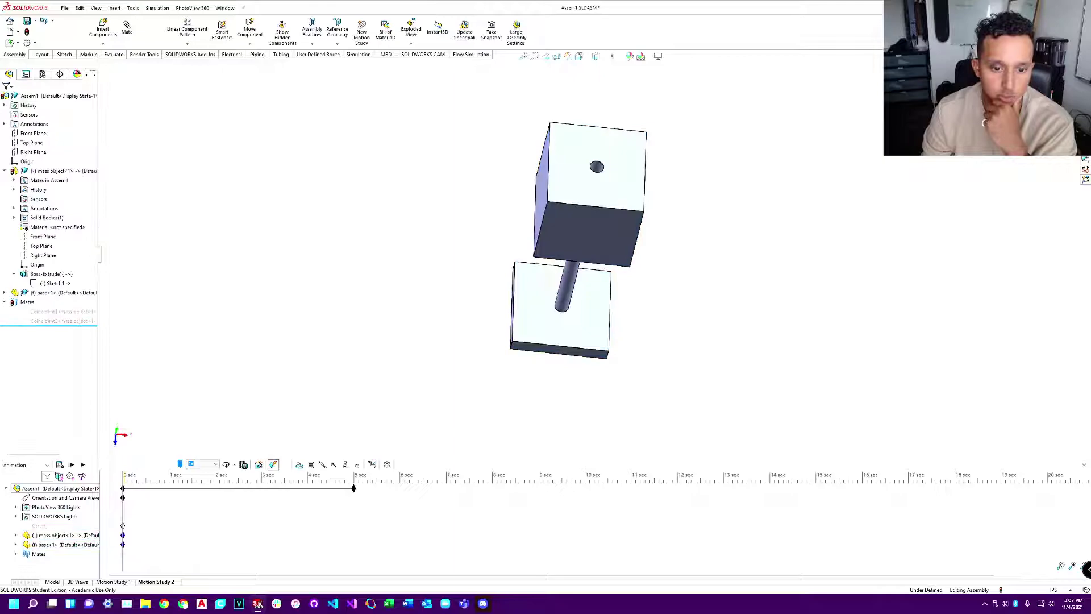
Step: Switch the study type to Motion Analysis and re-confirm the gravity settings
click(46, 465)
click(23, 490)
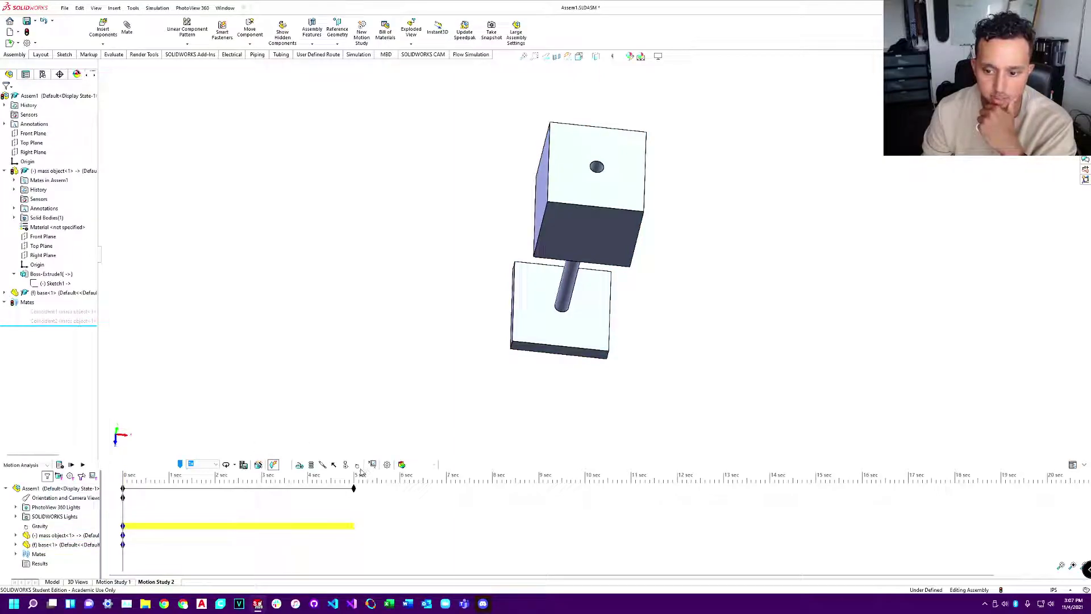
click(358, 466)
click(6, 99)
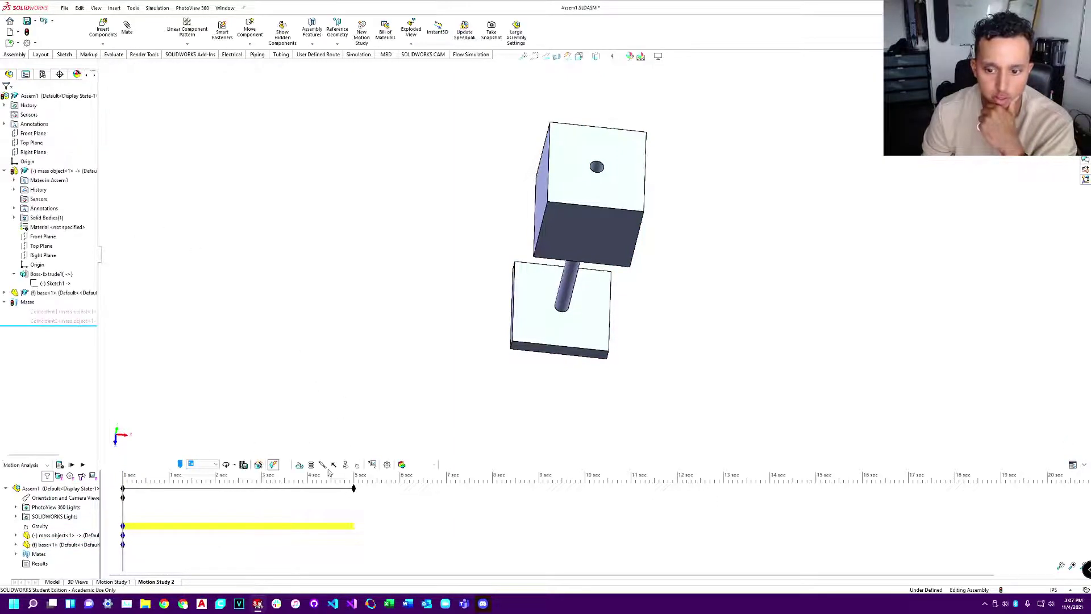
Step: Define a solid body contact between cube and base with Steel (Dry) for both materials
click(346, 464)
click(597, 212)
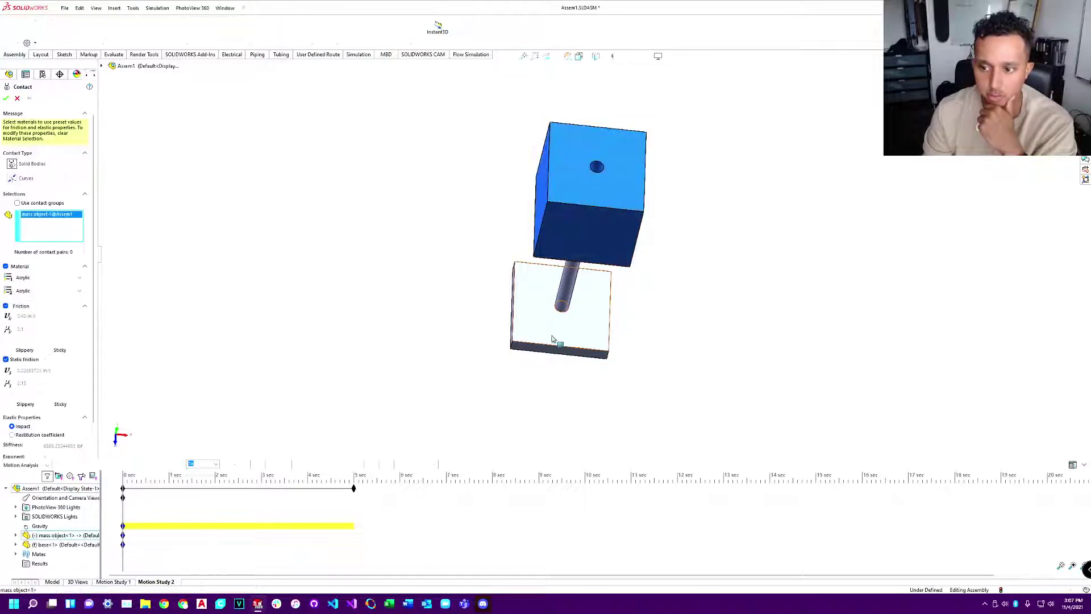
click(555, 339)
click(35, 279)
click(41, 319)
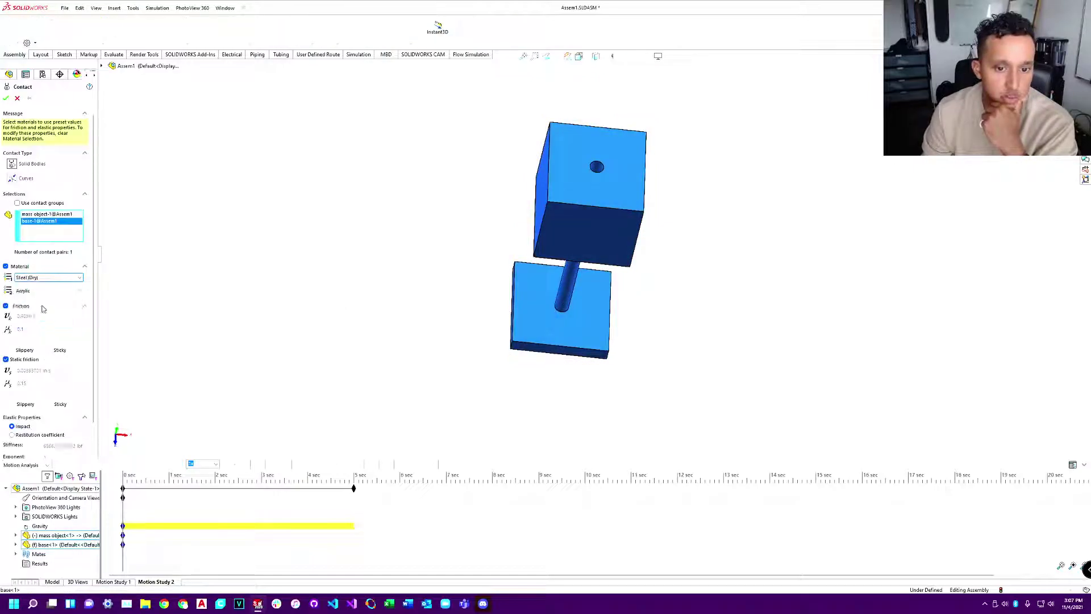
click(44, 291)
click(41, 337)
click(46, 291)
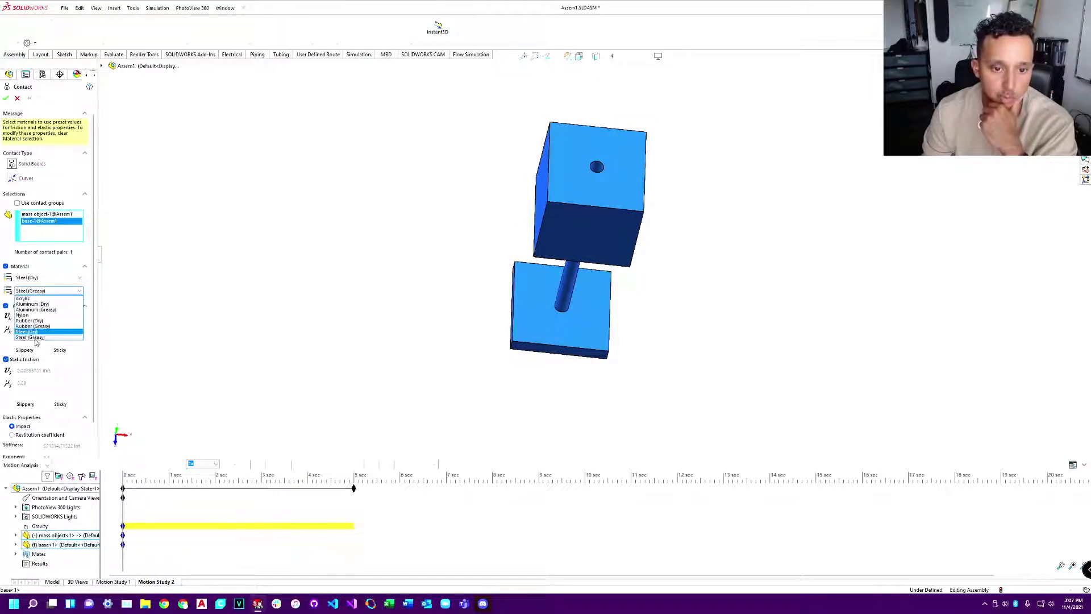
click(28, 332)
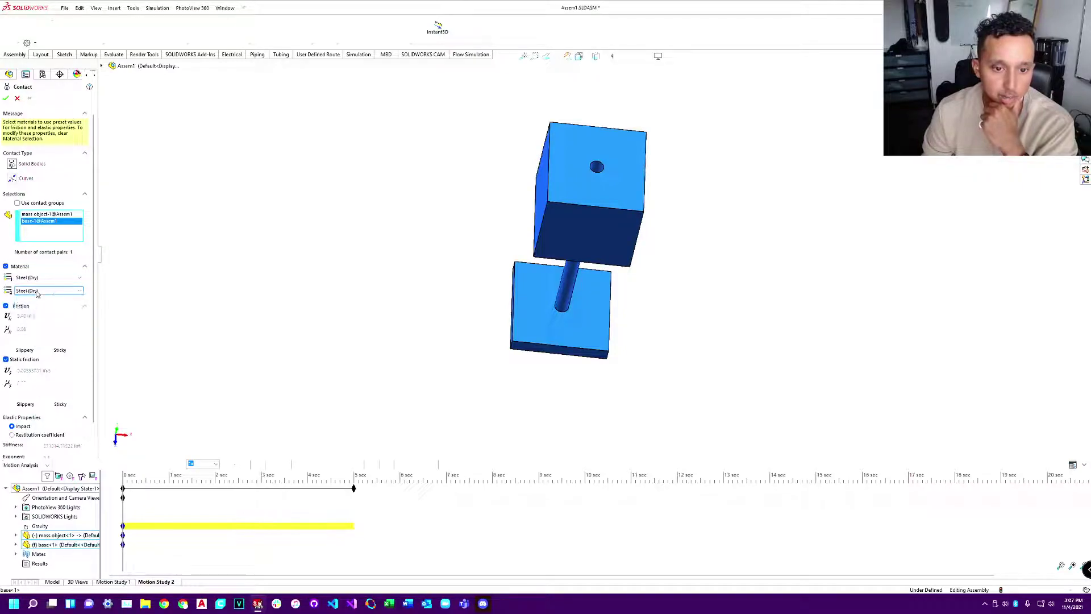
click(6, 99)
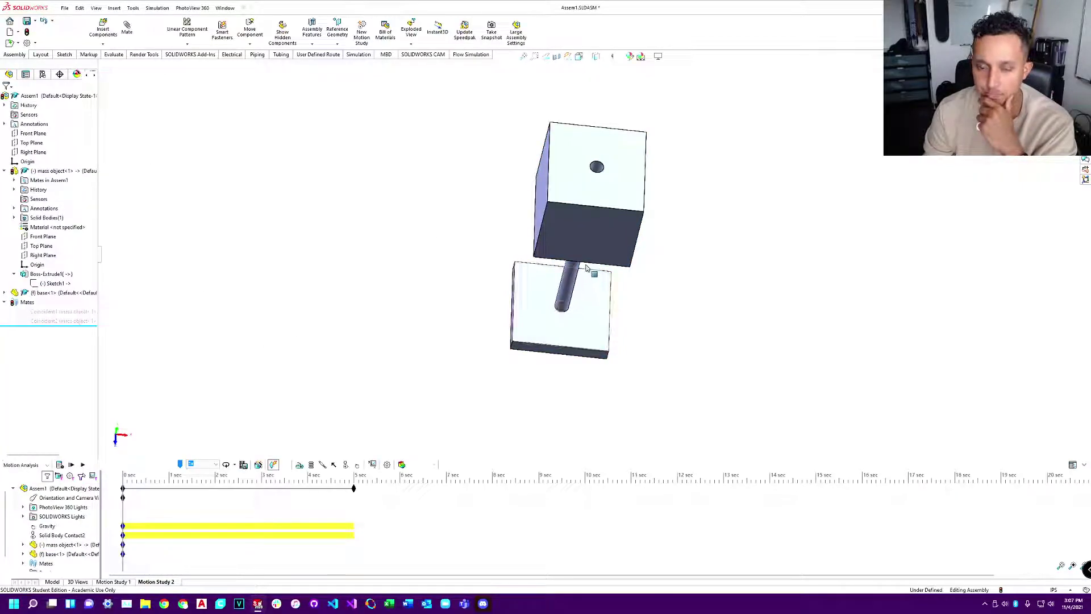
Step: Add a linear spring between the cube's bottom face and the base's top face
click(311, 465)
middle_drag(548, 228, 581, 260)
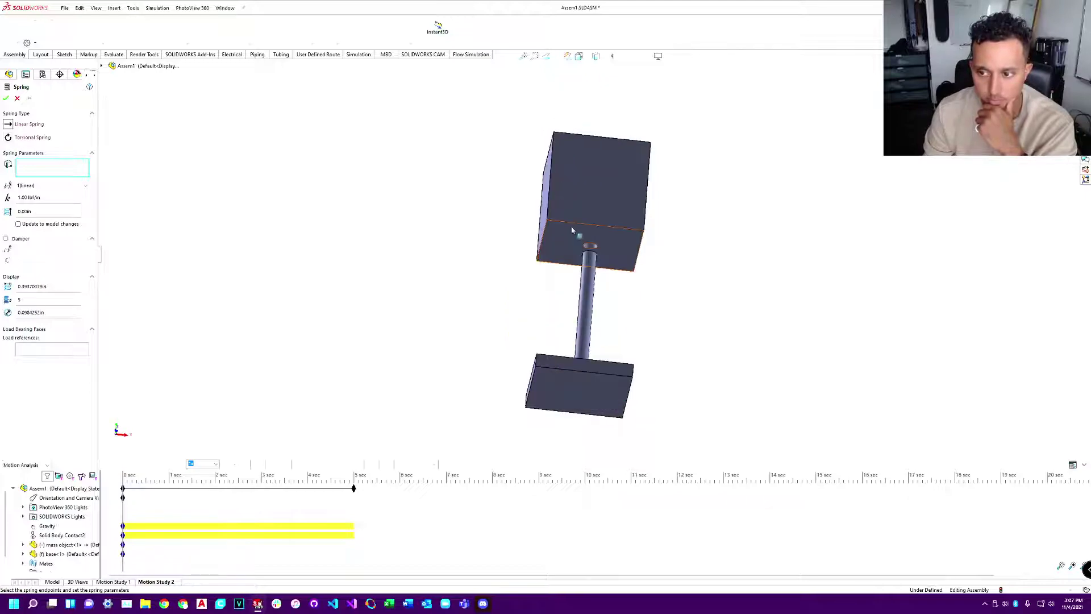
click(581, 259)
middle_drag(573, 415, 572, 395)
click(573, 395)
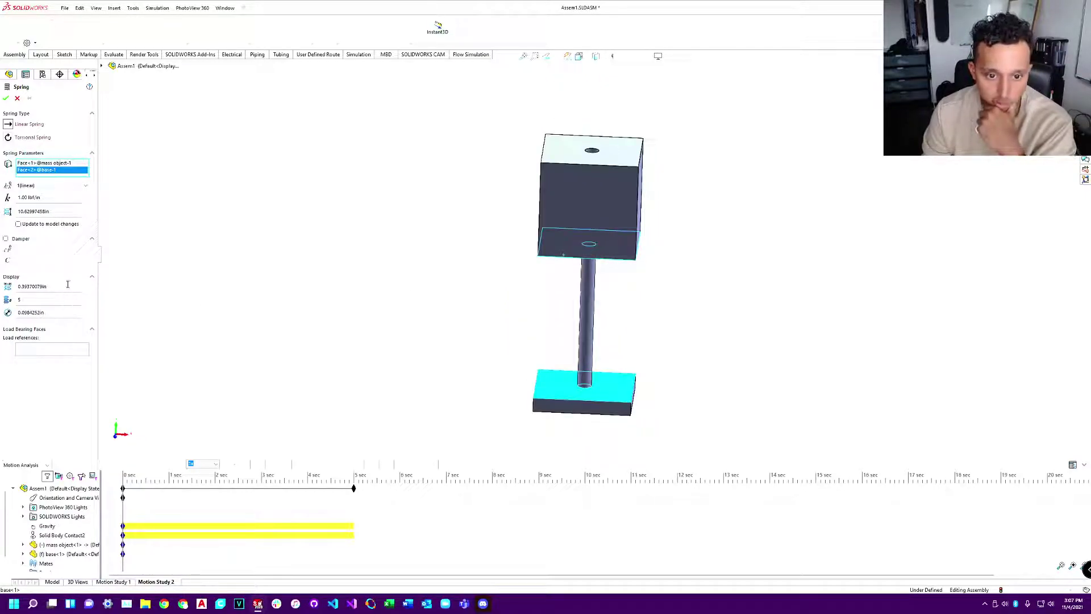
Step: Set the spring diameter to 2.00 in, constant 50 lbf/in, and enable damping
drag(68, 286, 29, 286)
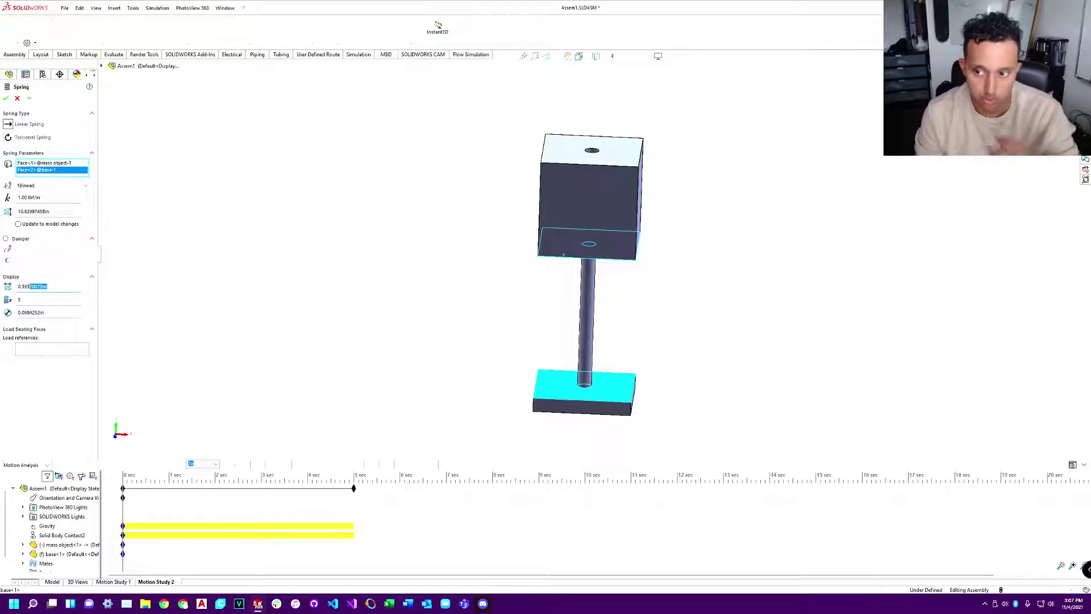
text(2)
key(Return)
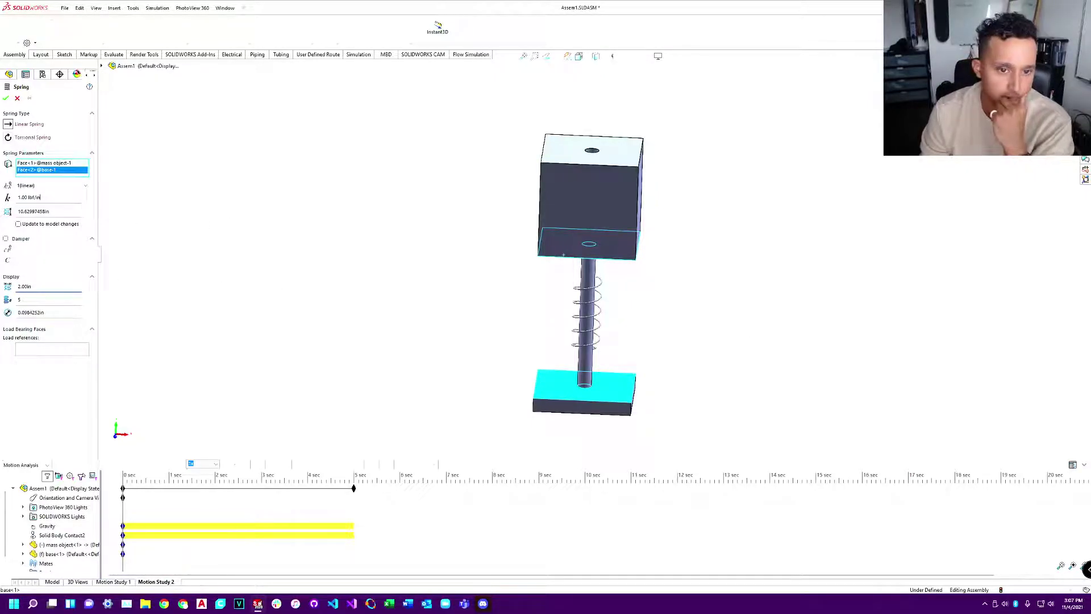
click(46, 198)
text(50)
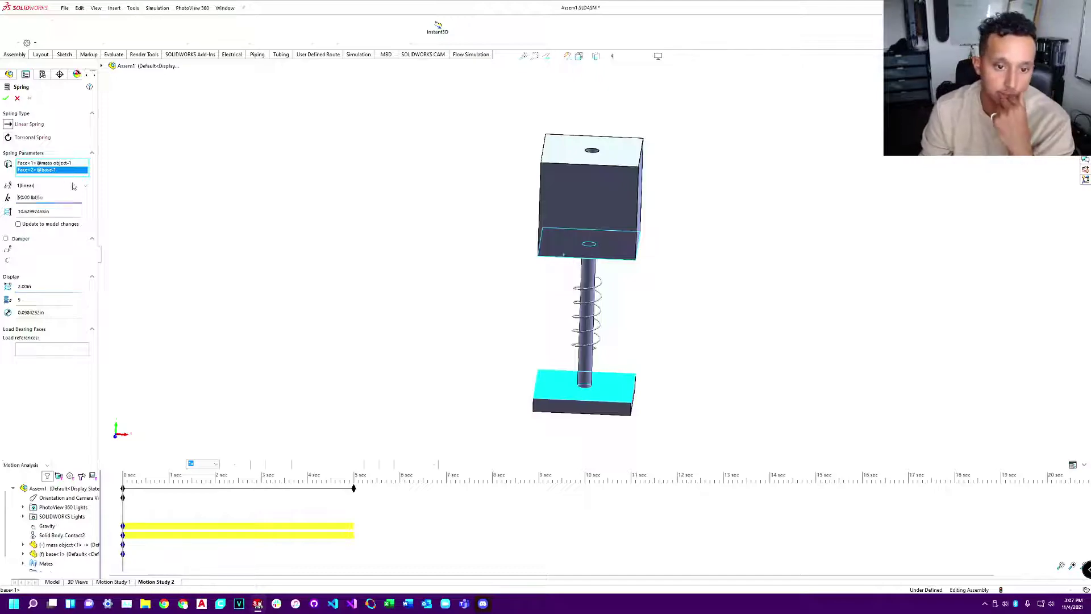
click(6, 240)
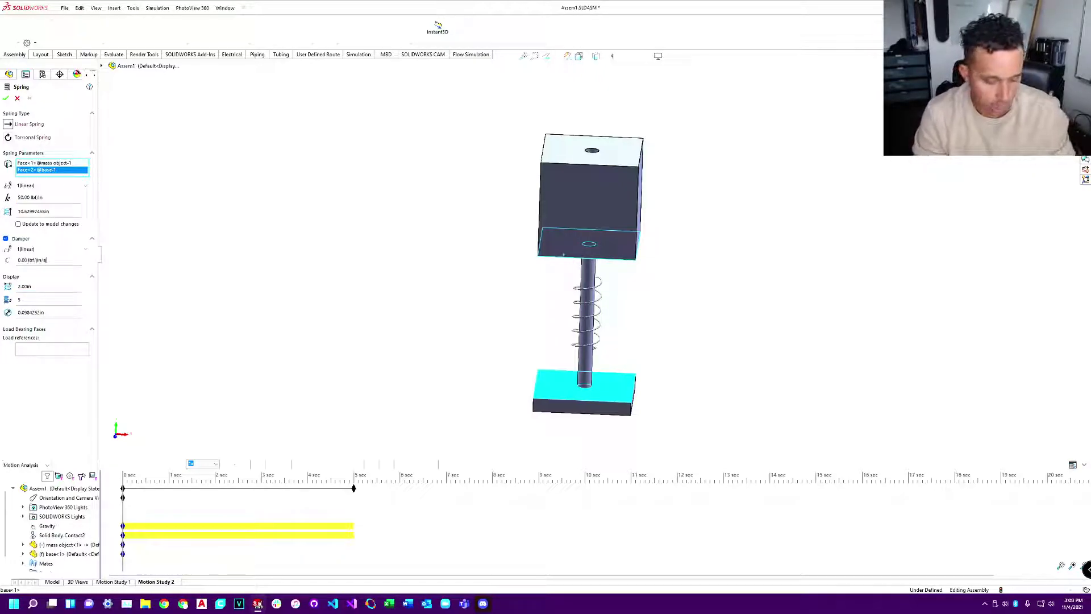
click(7, 98)
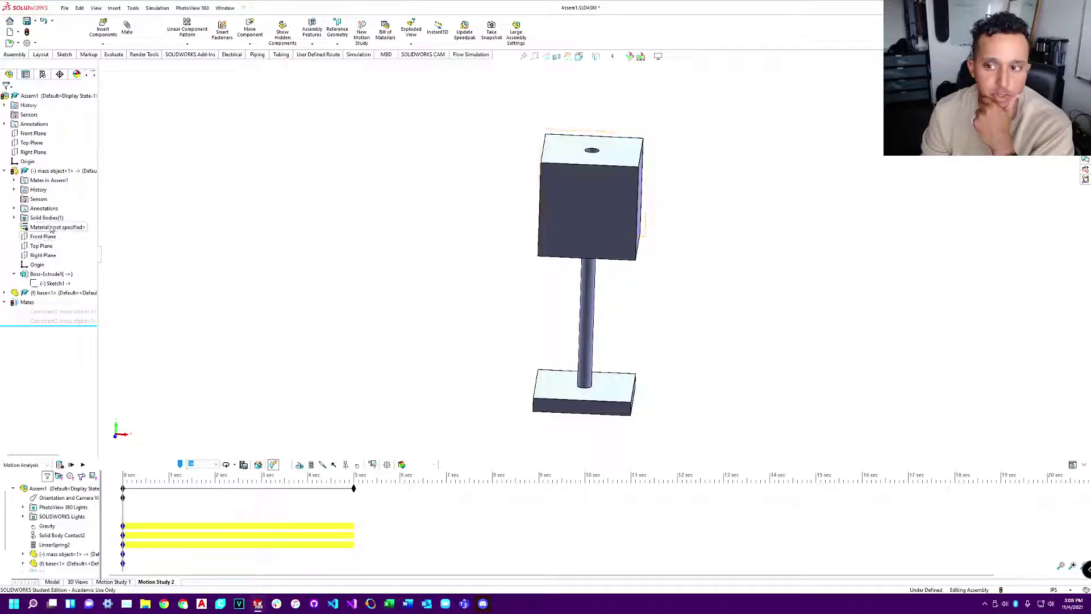
Step: Assign Alloy Steel (SS) from the material library to the mass object cube
right_click(77, 228)
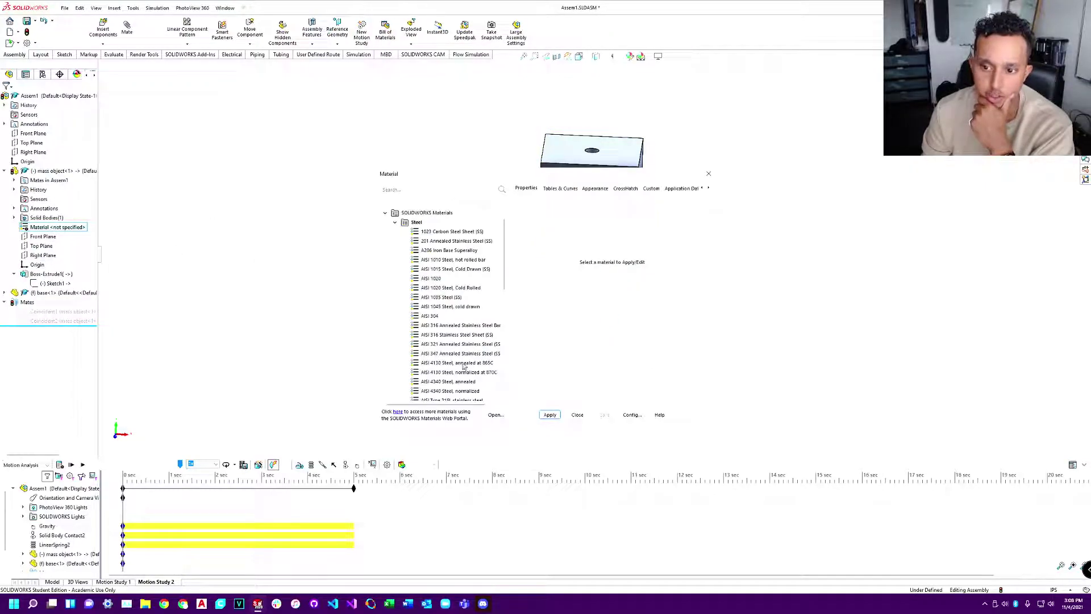
scroll(463, 367, down, 5)
click(436, 287)
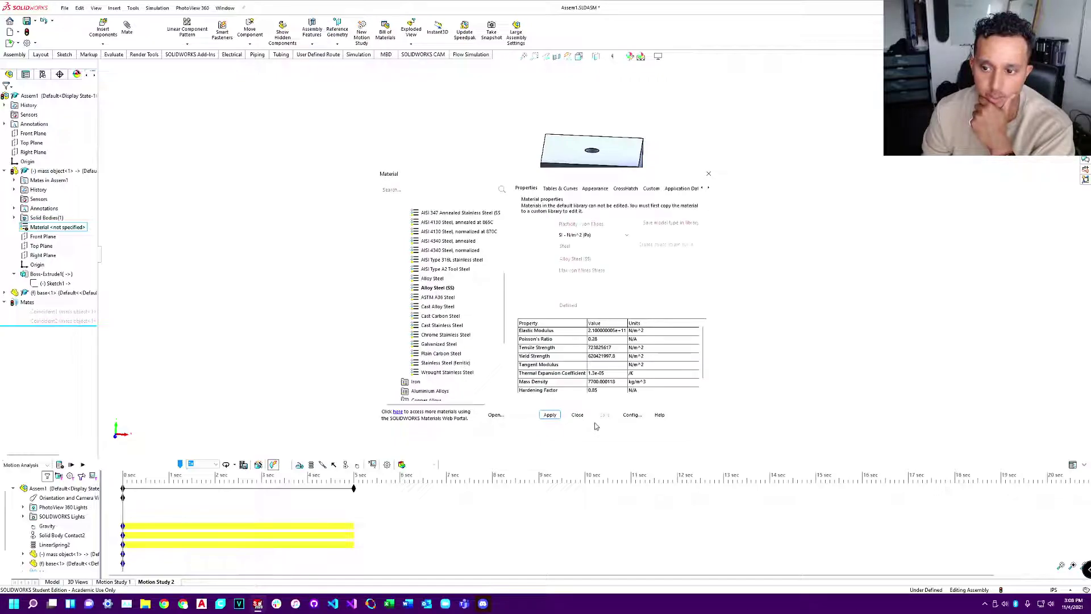
click(550, 414)
click(577, 414)
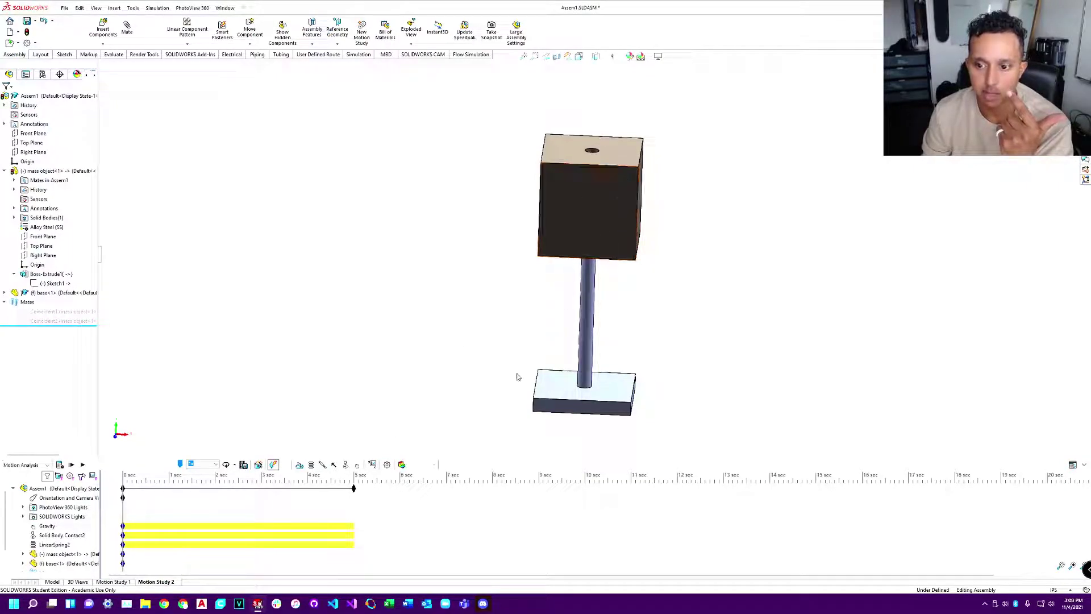
Step: Set Motion Study properties to 50 frames per second with Use Precise Contact enabled
click(388, 465)
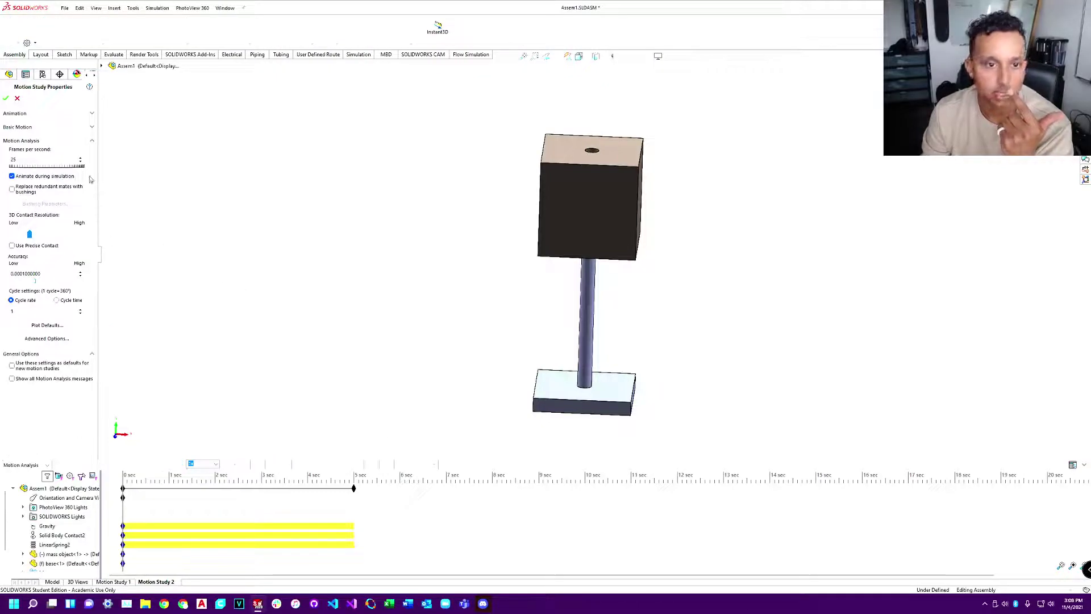
double_click(56, 161)
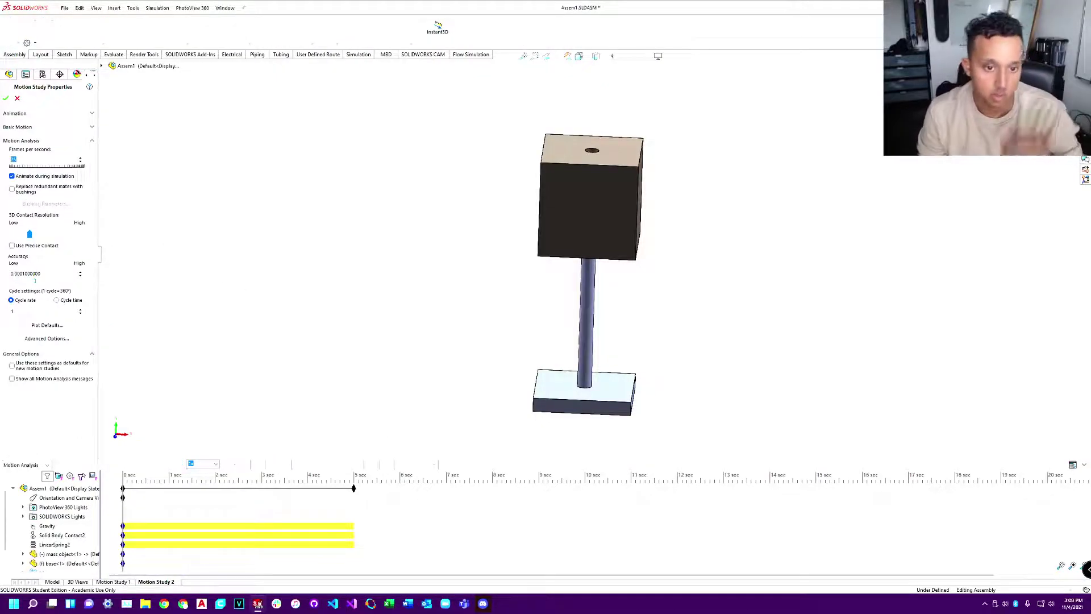
text(50)
click(12, 246)
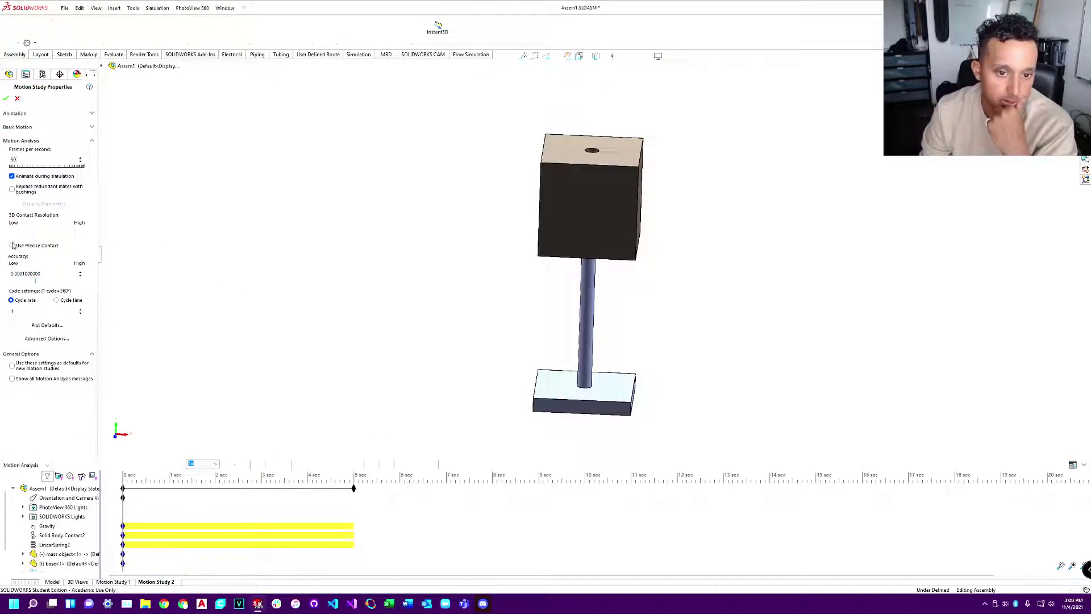
click(6, 100)
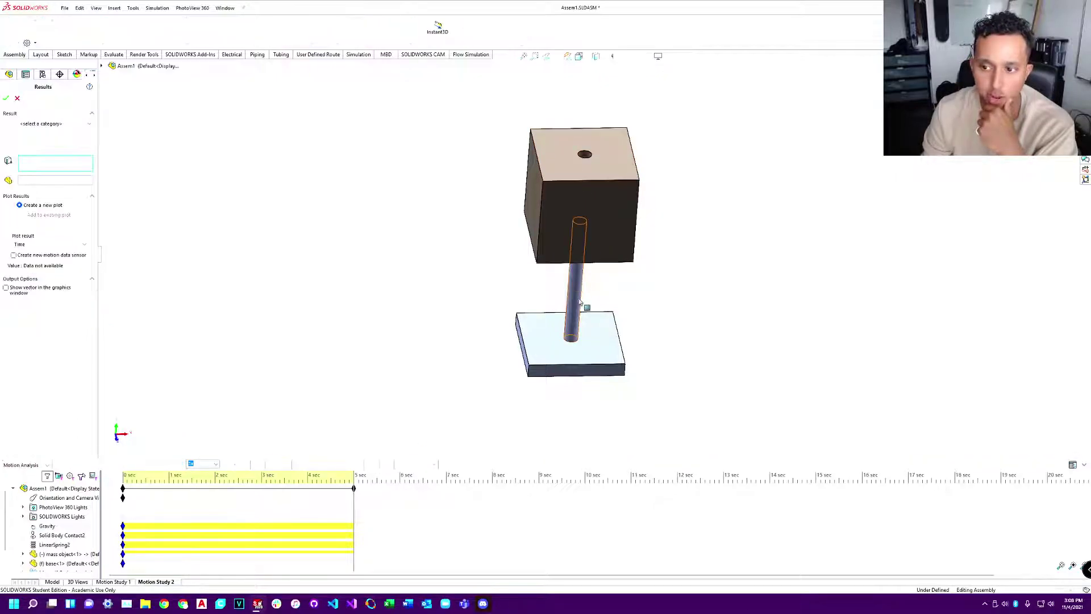
Step: Plot LinearSpring2's Y-component reaction force over time, then close the plot and reorient the view
click(51, 129)
click(44, 151)
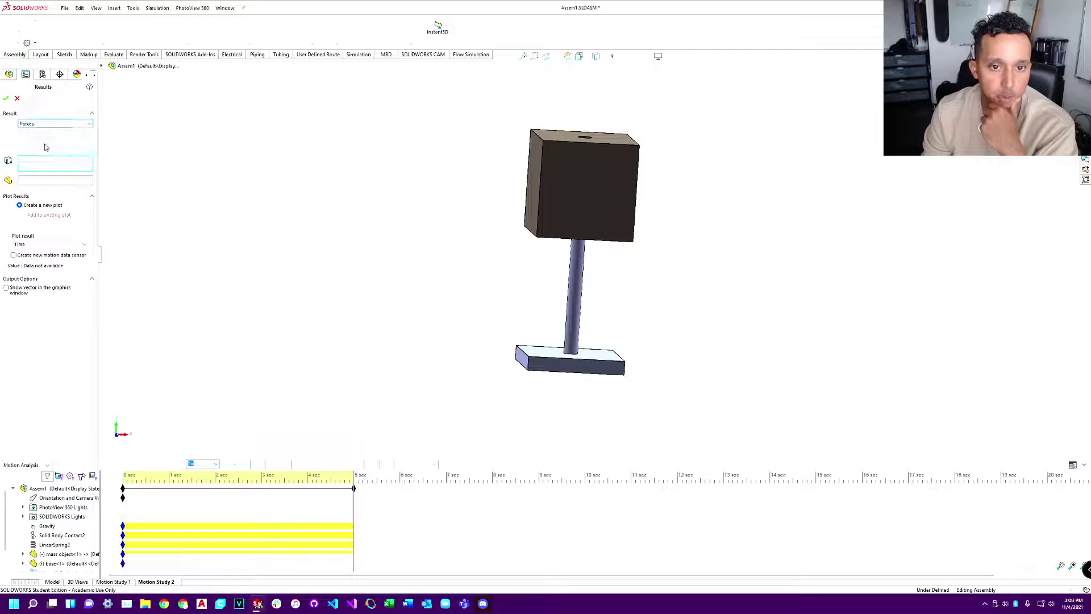
click(46, 136)
click(45, 161)
click(54, 147)
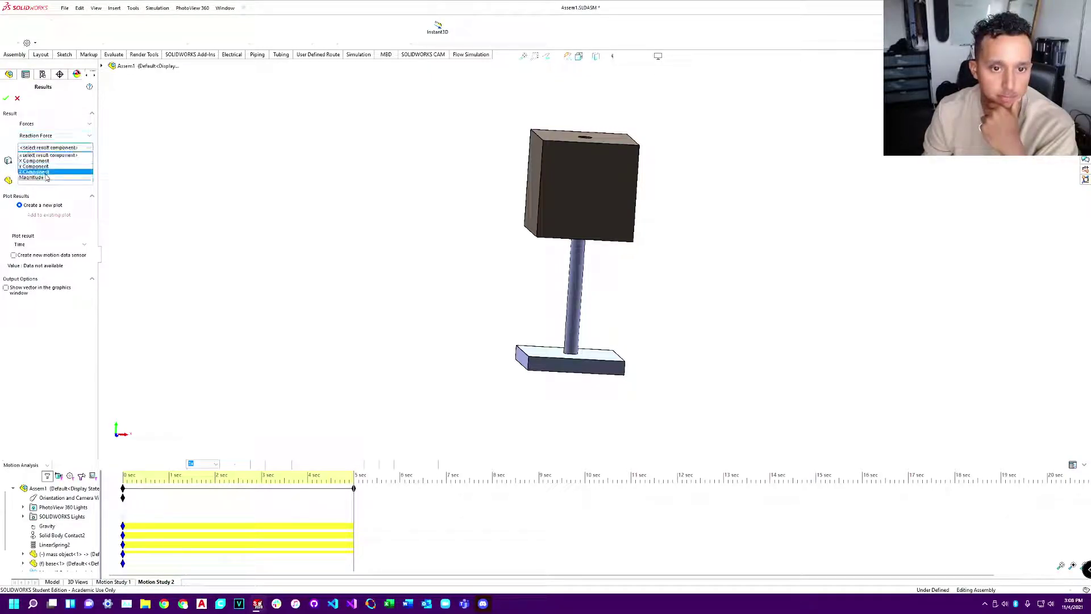
click(37, 165)
click(54, 544)
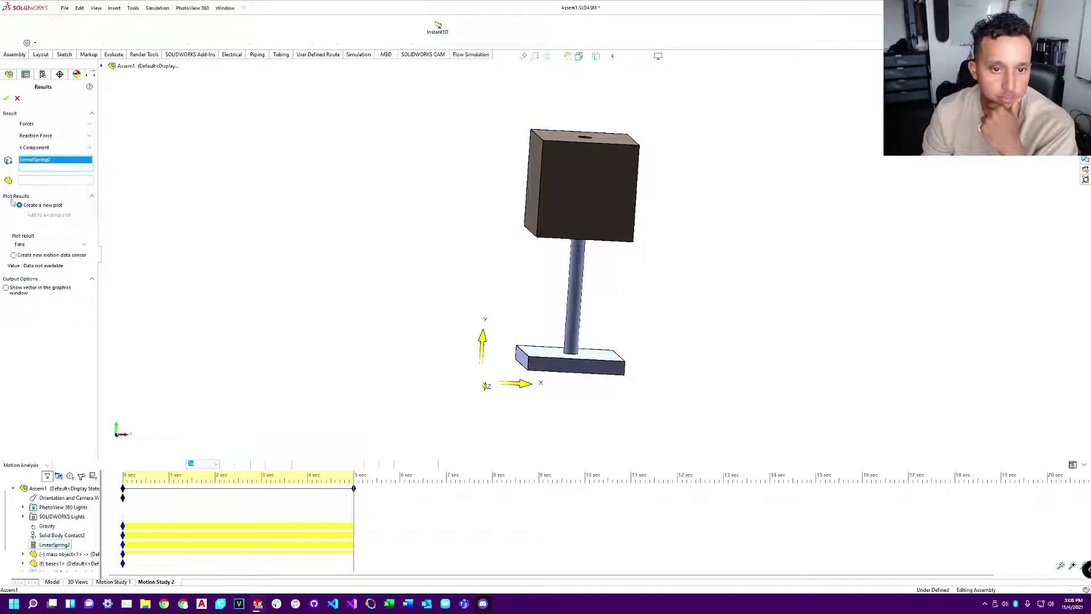
key(Return)
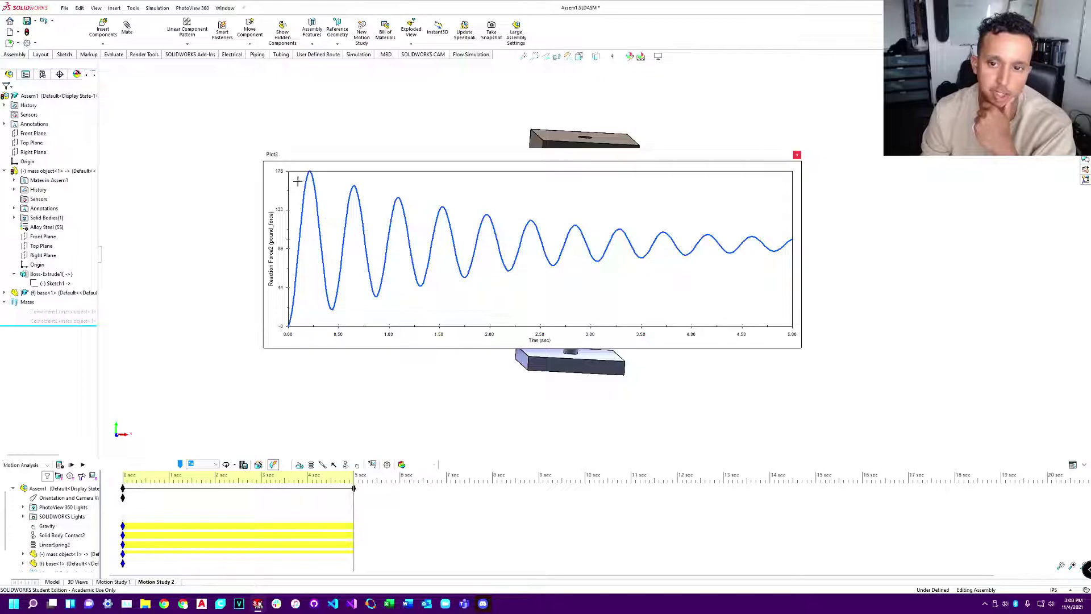
click(797, 155)
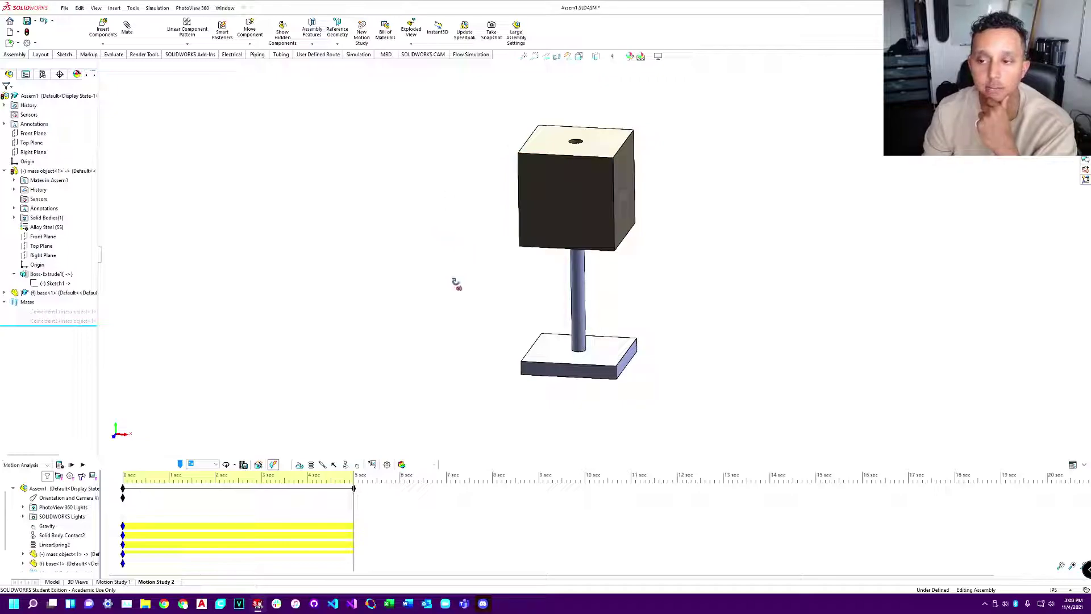
middle_drag(455, 283, 469, 222)
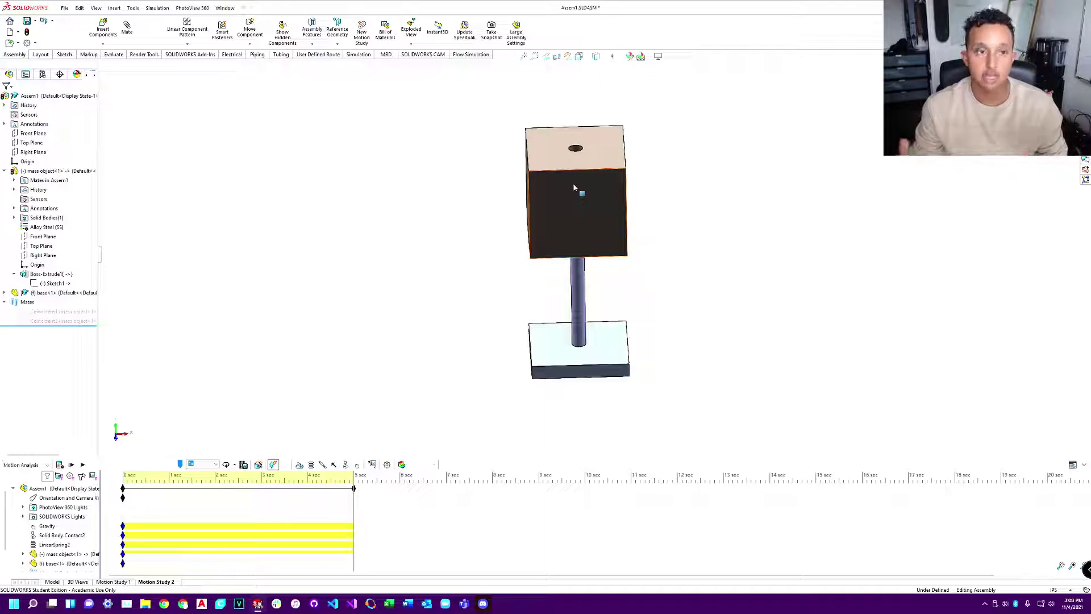
Step: Override the cube's mass to 500 pounds in Mass Properties, then close the dialog
click(114, 54)
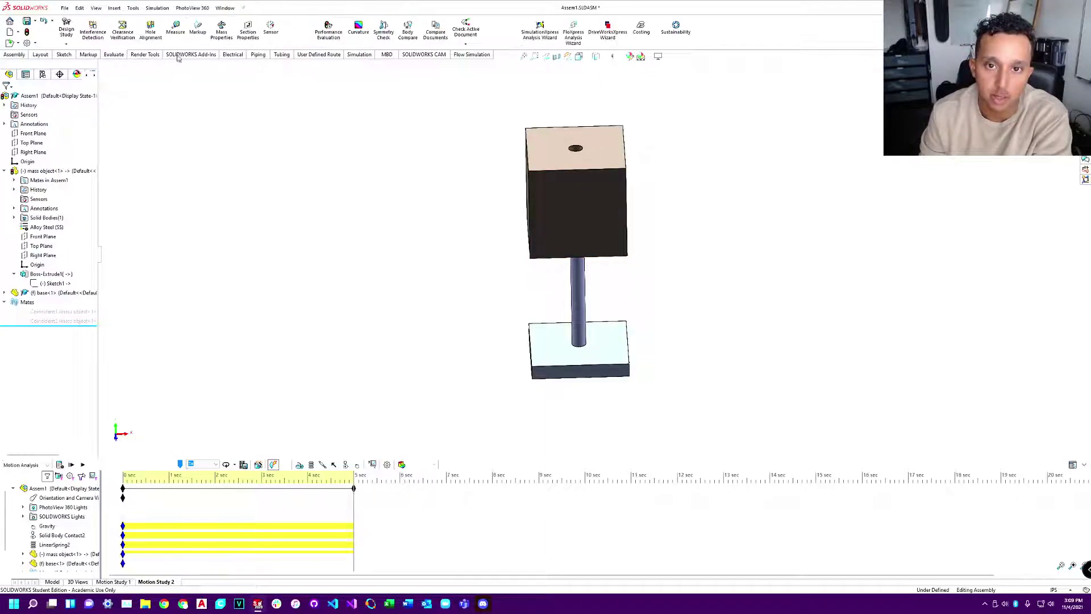
click(221, 30)
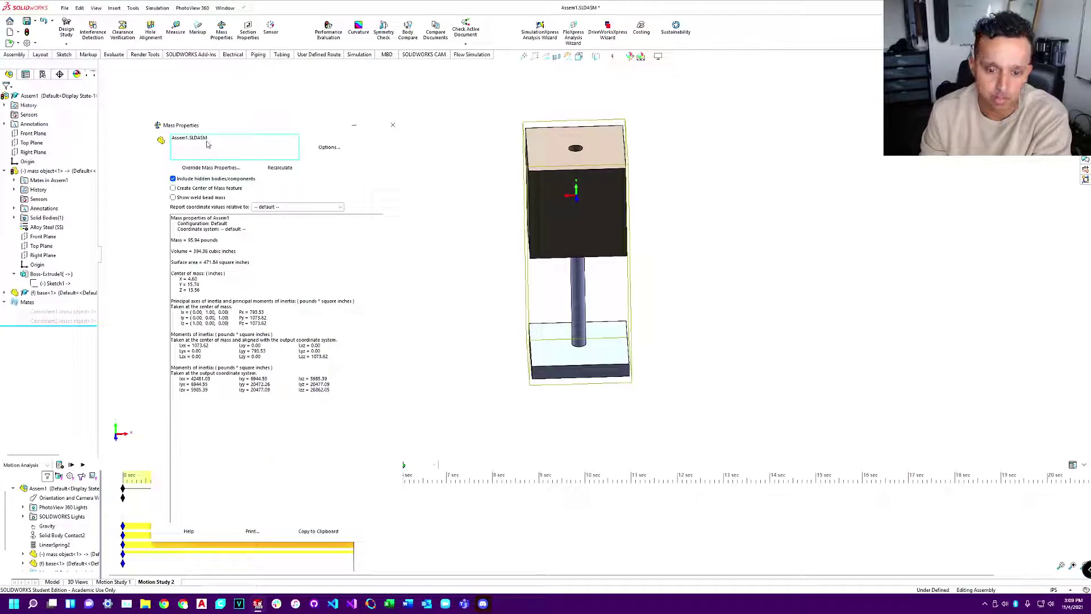
click(565, 195)
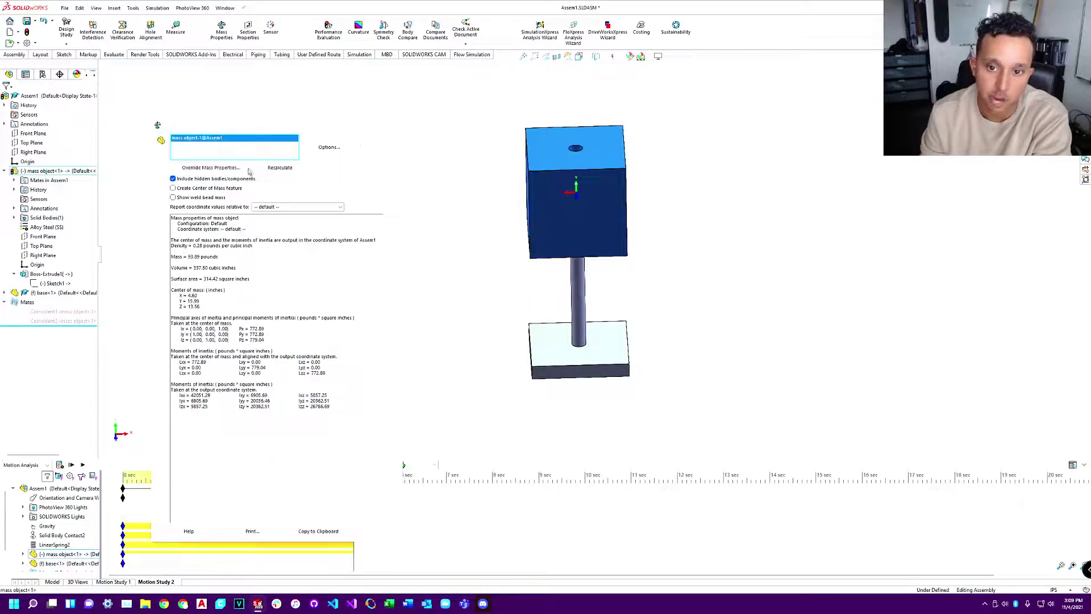
click(229, 167)
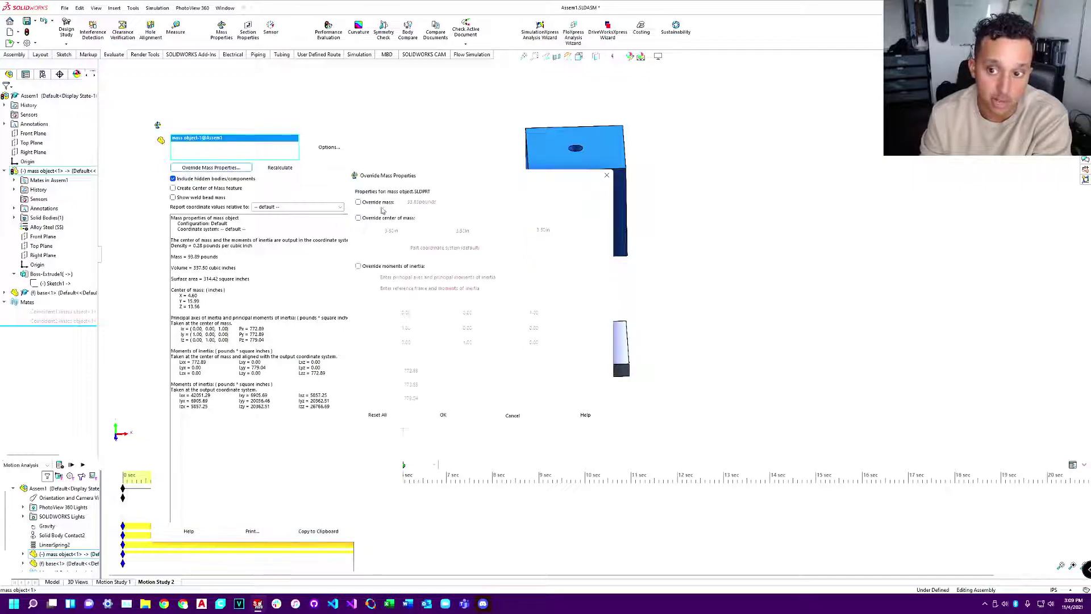
click(359, 202)
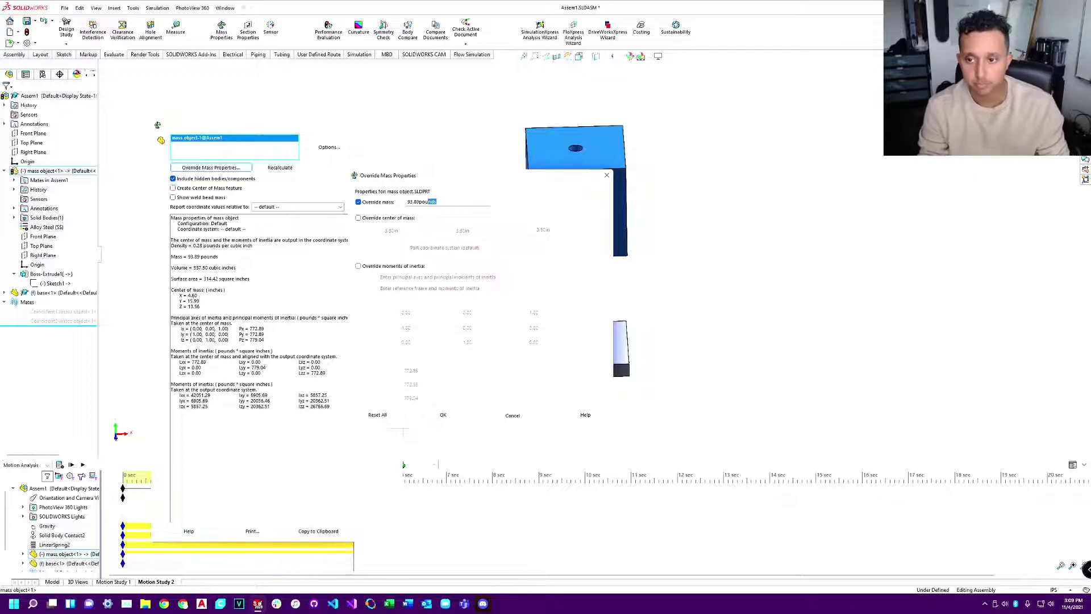
text(500)
click(455, 419)
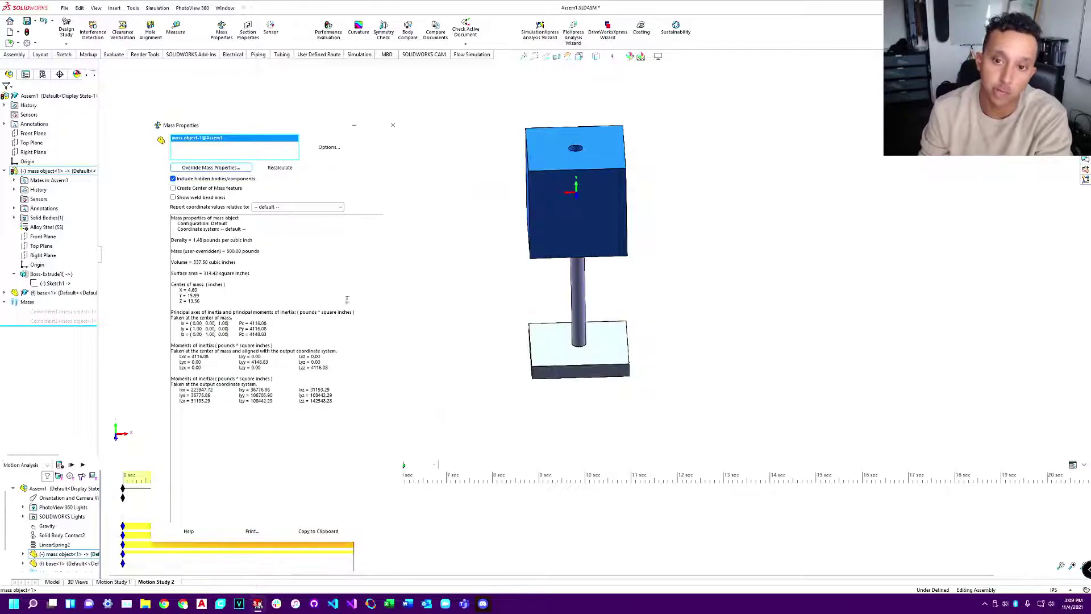
drag(317, 132, 315, 98)
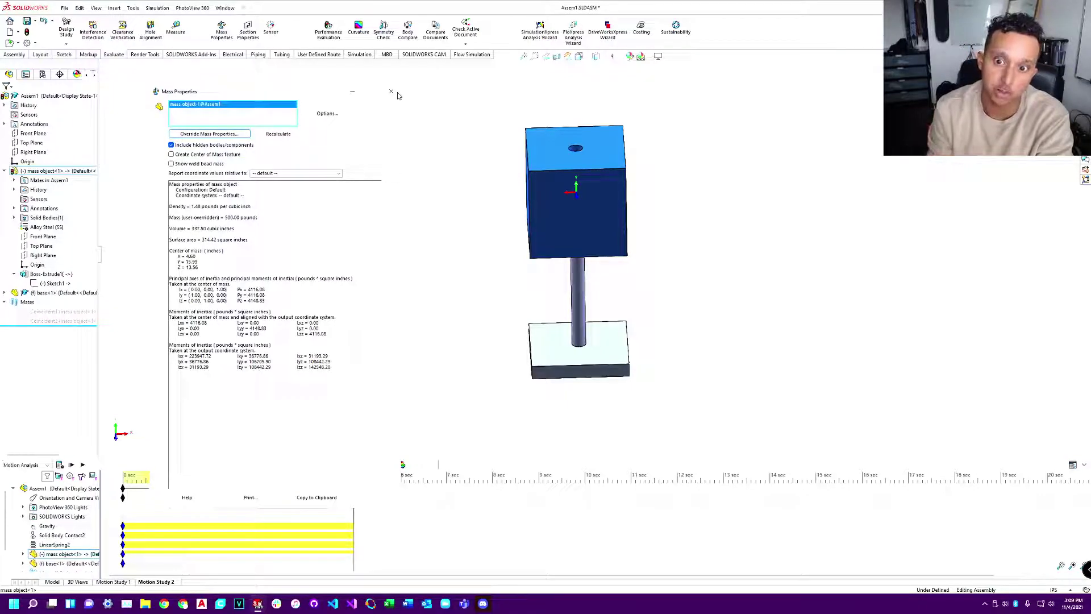
click(391, 92)
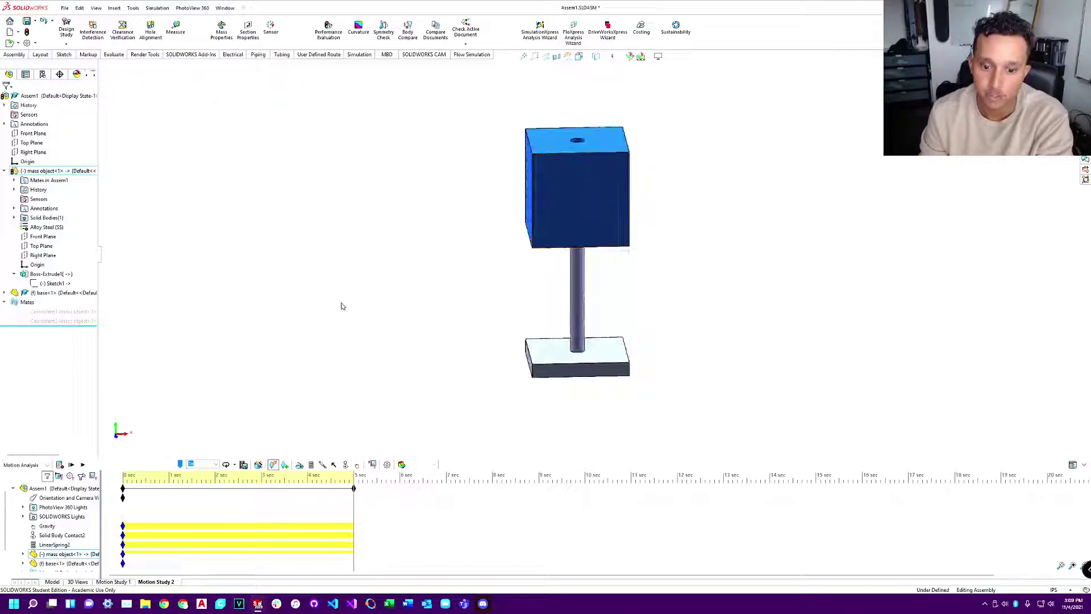
right_click(55, 545)
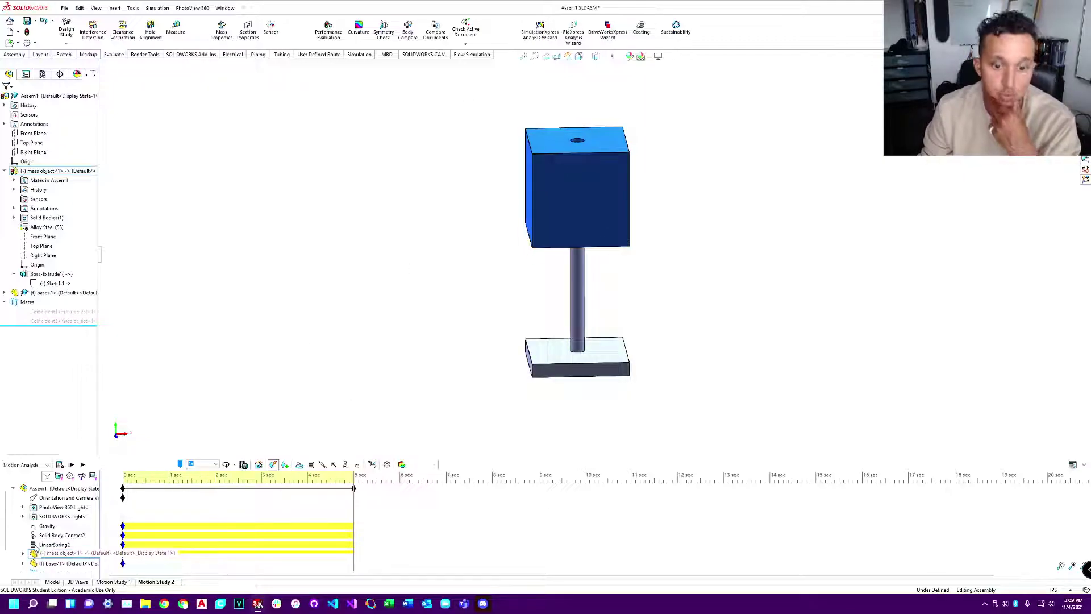
click(61, 461)
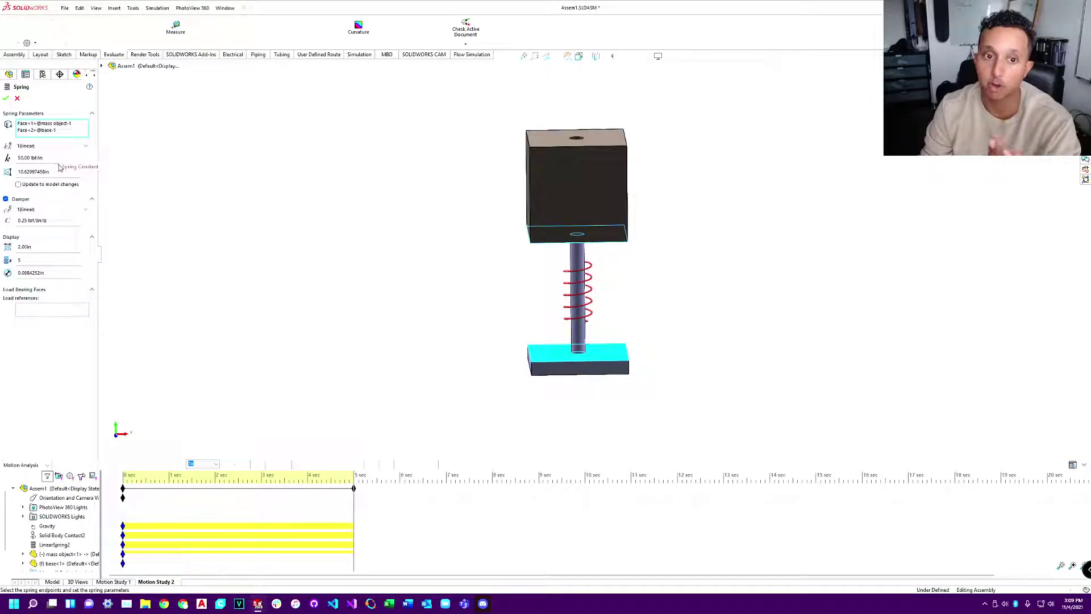
click(6, 99)
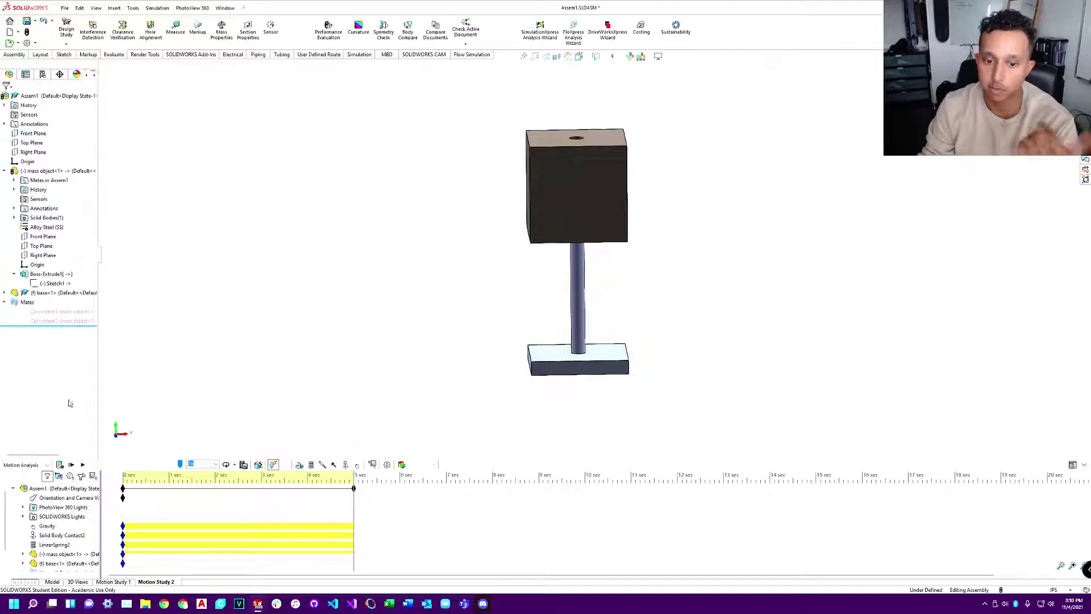
Step: Recalculate the motion study and show all plots to view the updated reaction-force graph
click(67, 465)
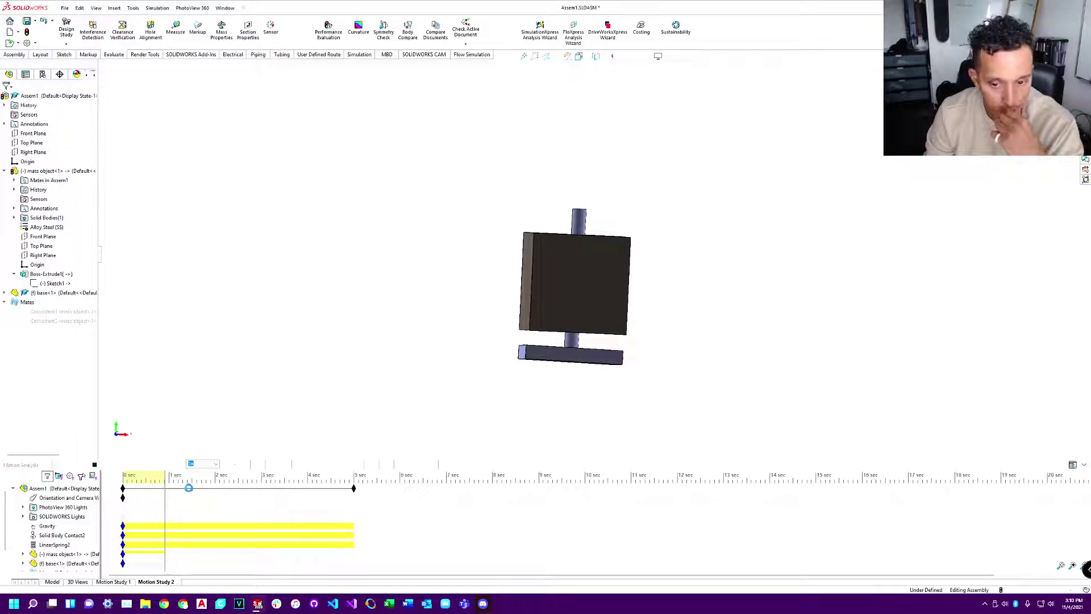
click(95, 465)
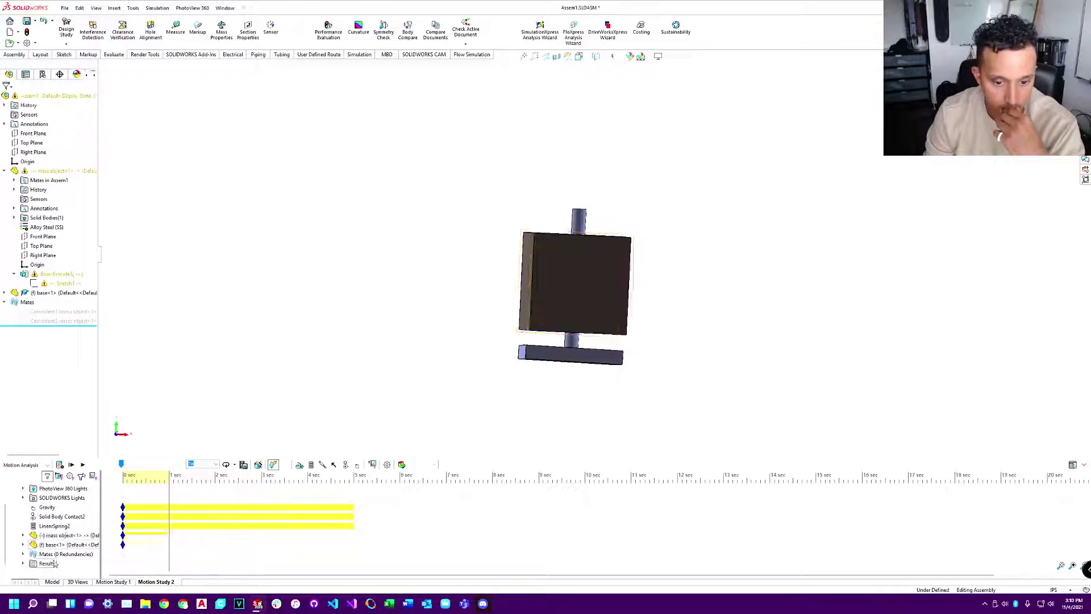
right_click(66, 562)
click(83, 511)
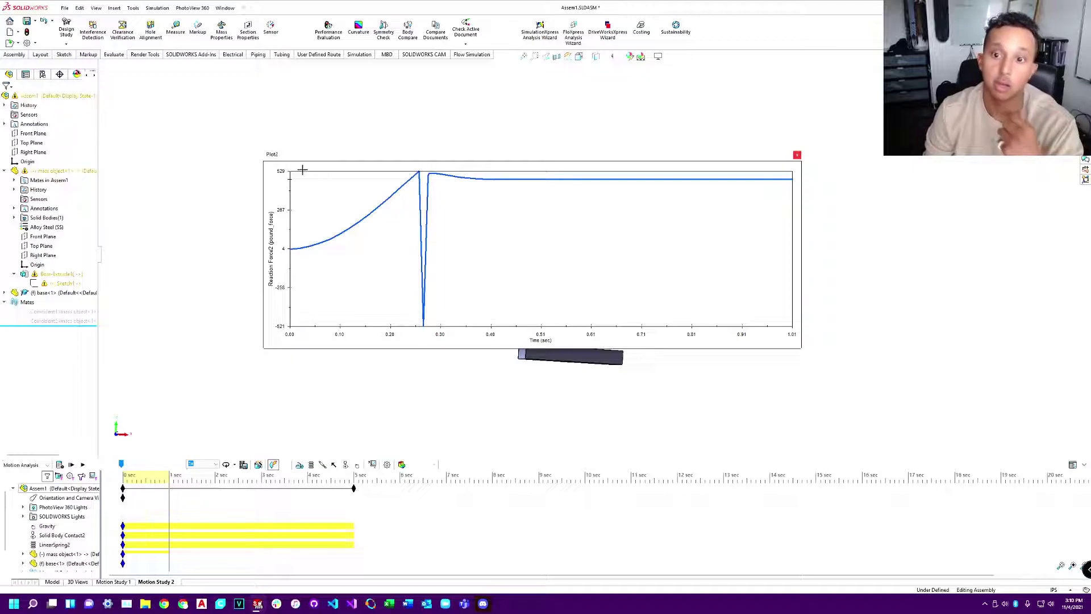
mouse_move(422, 176)
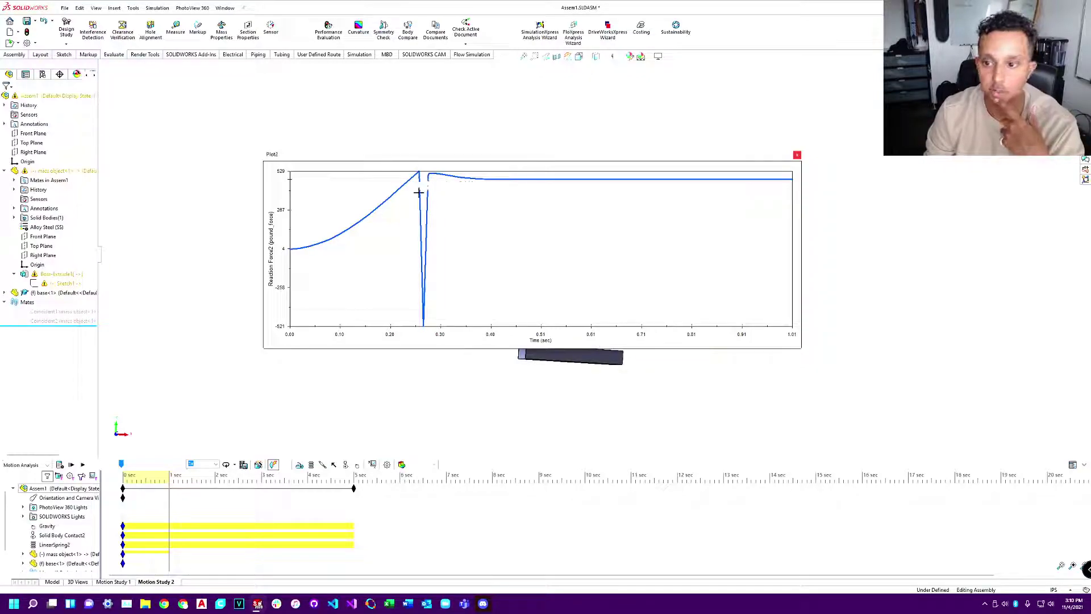
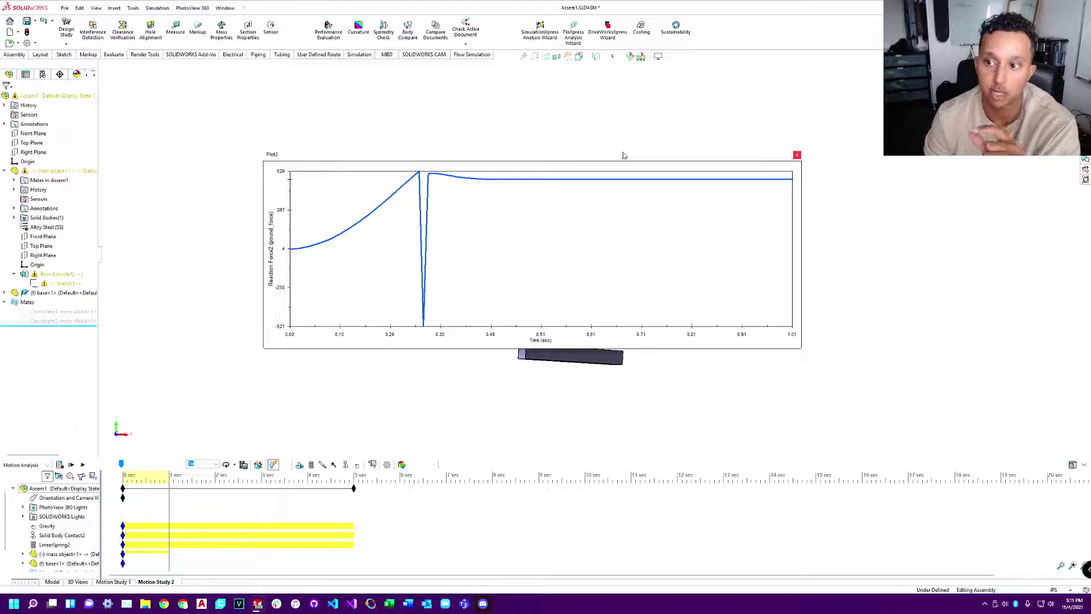
Step: Close Plot2, confirm LinearSpring2 unchanged, and run the study for about half a second before stopping
drag(782, 169, 865, 124)
click(880, 109)
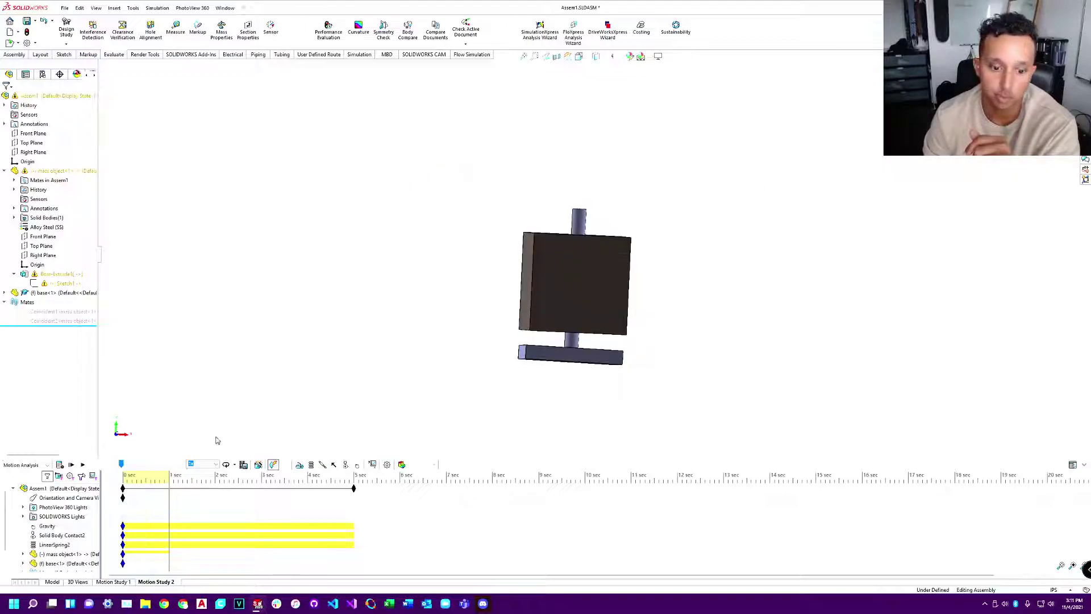
right_click(54, 545)
click(78, 454)
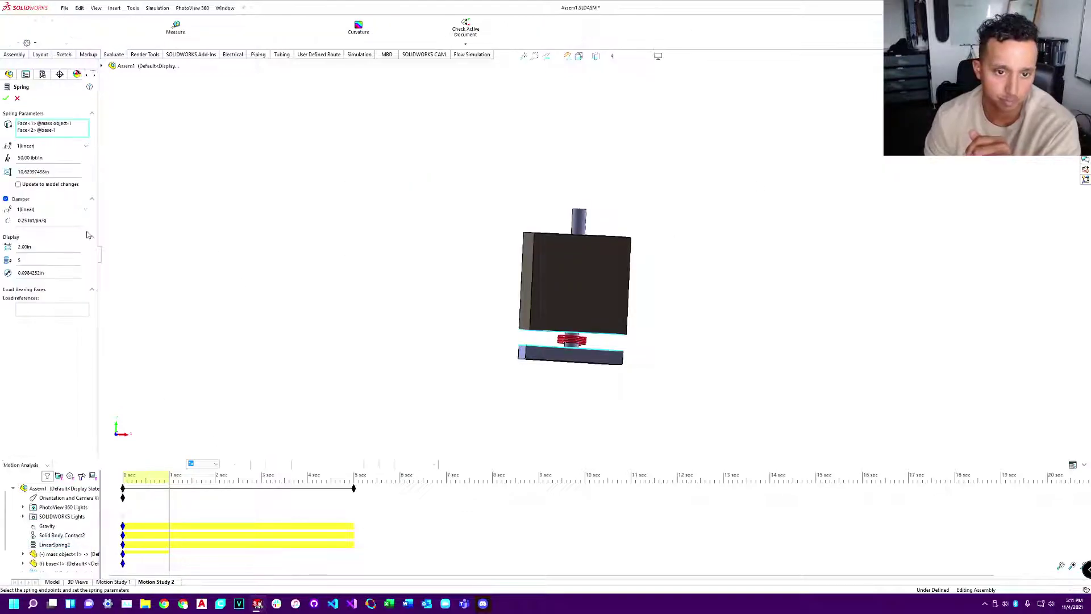
click(6, 98)
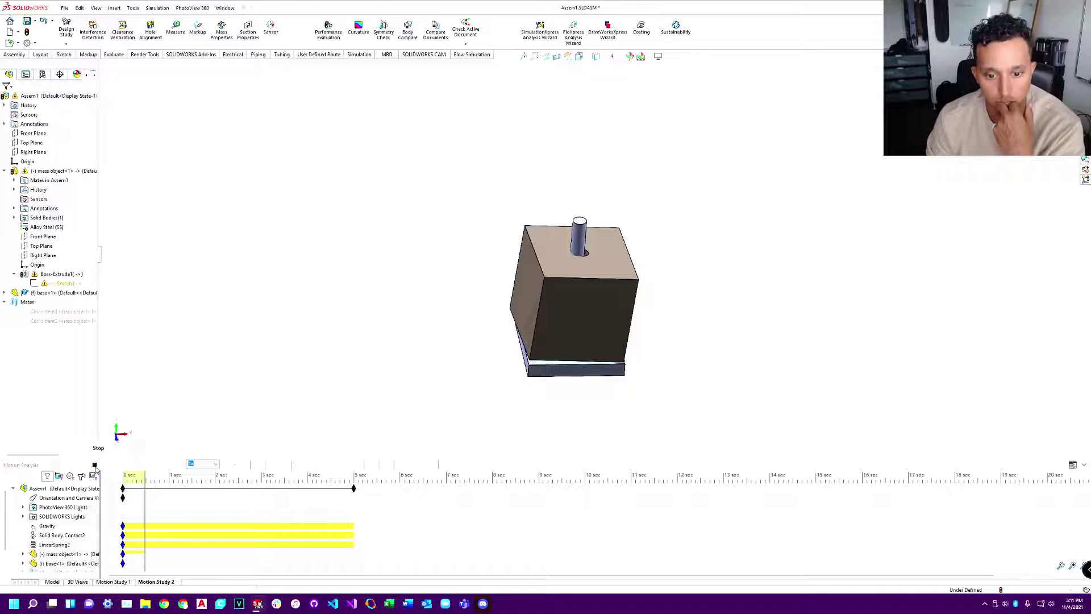
click(95, 466)
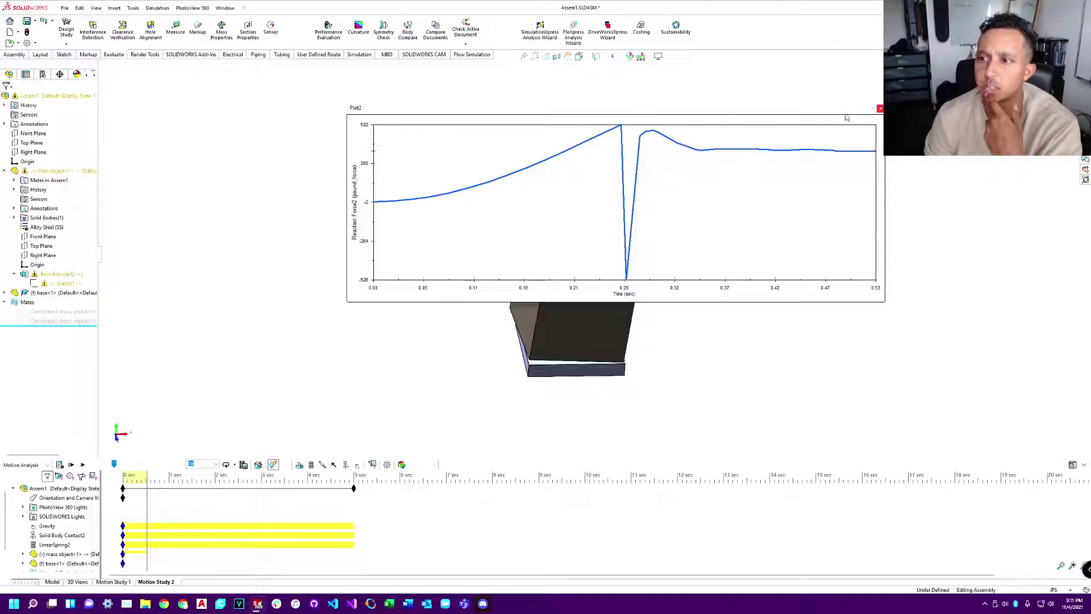
Step: Give LinearSpring2 a 100 lbf/(in/s) damper and 500 lbf/in stiffness, then recalculate the study
click(879, 108)
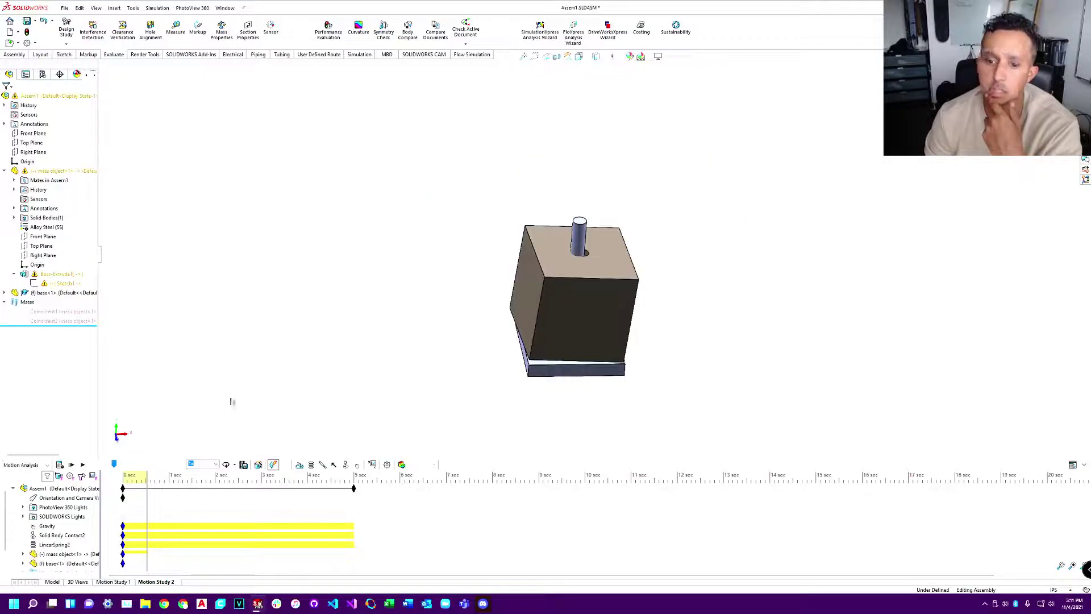
right_click(57, 553)
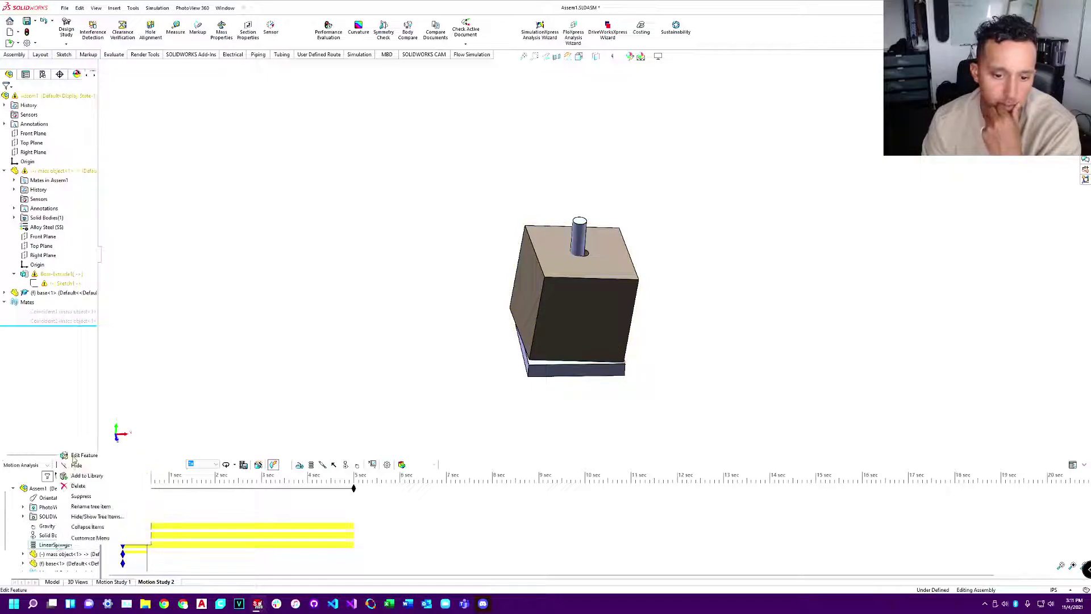
click(76, 402)
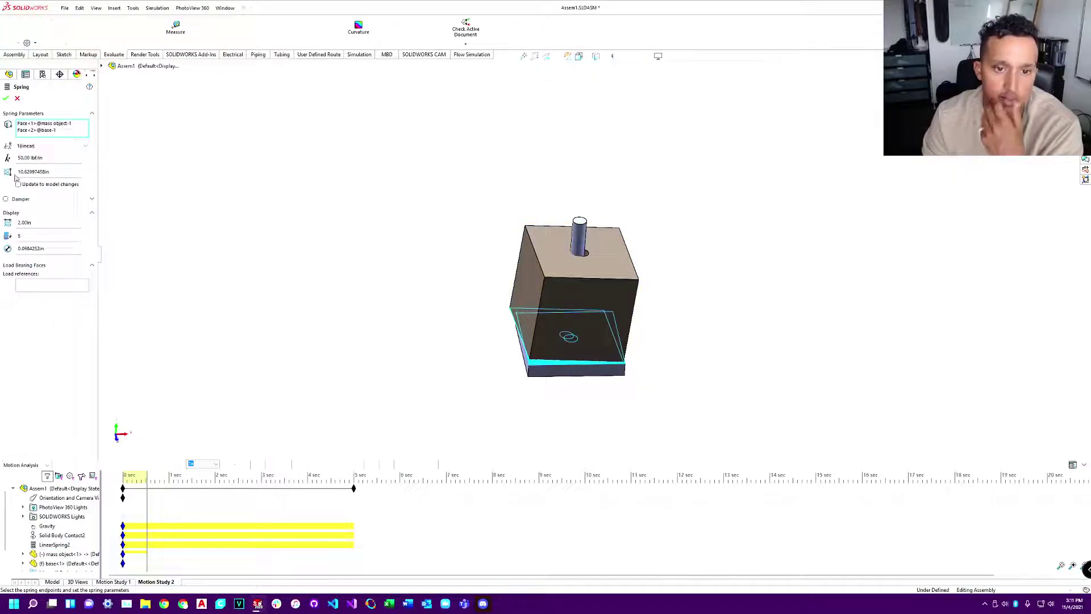
click(6, 199)
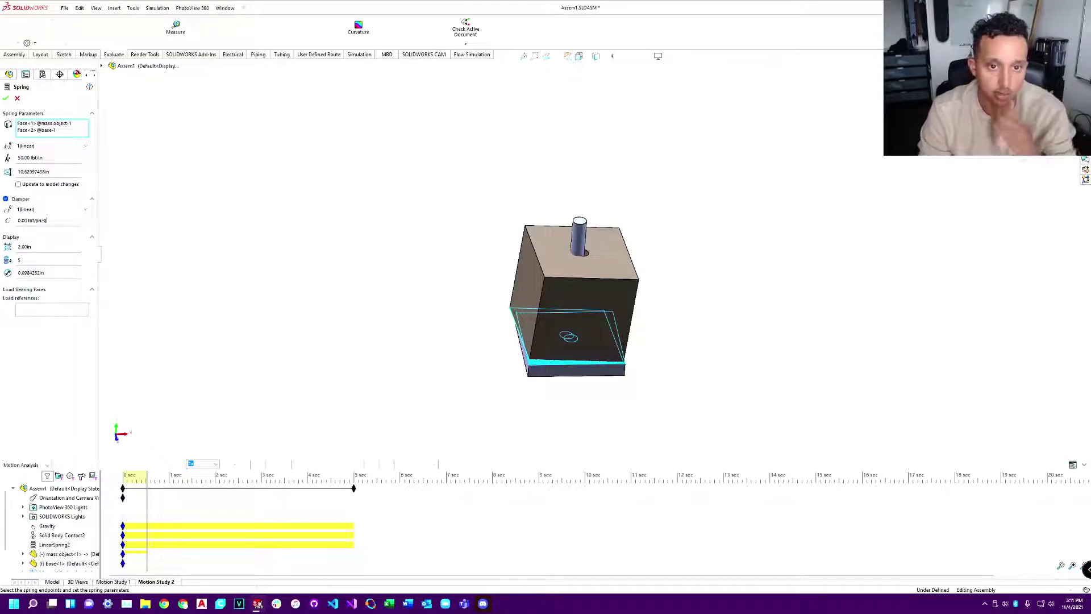
text(100)
click(62, 157)
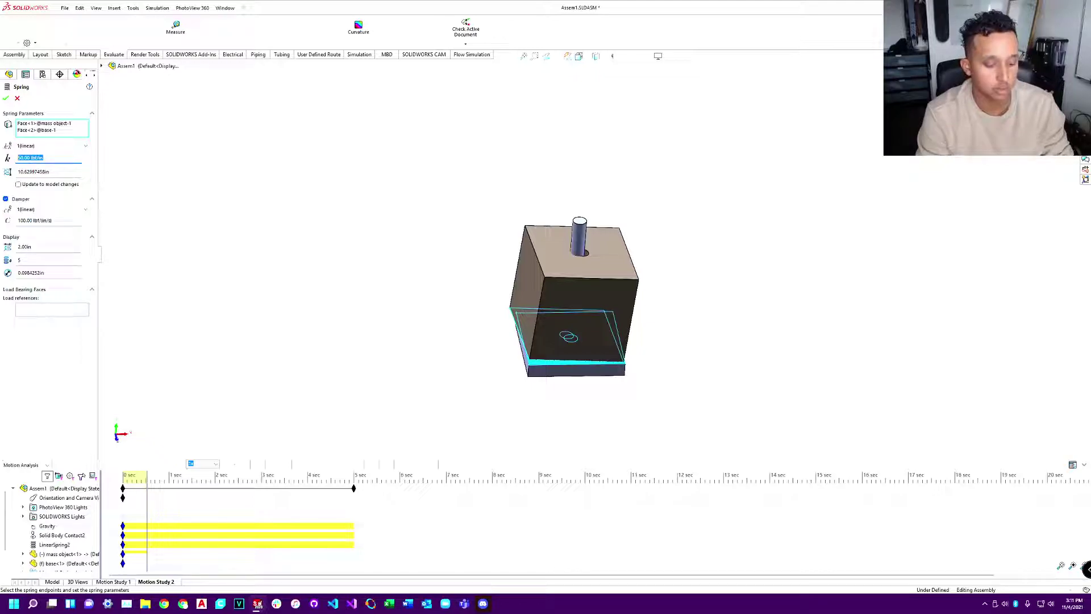
text(500)
key(Return)
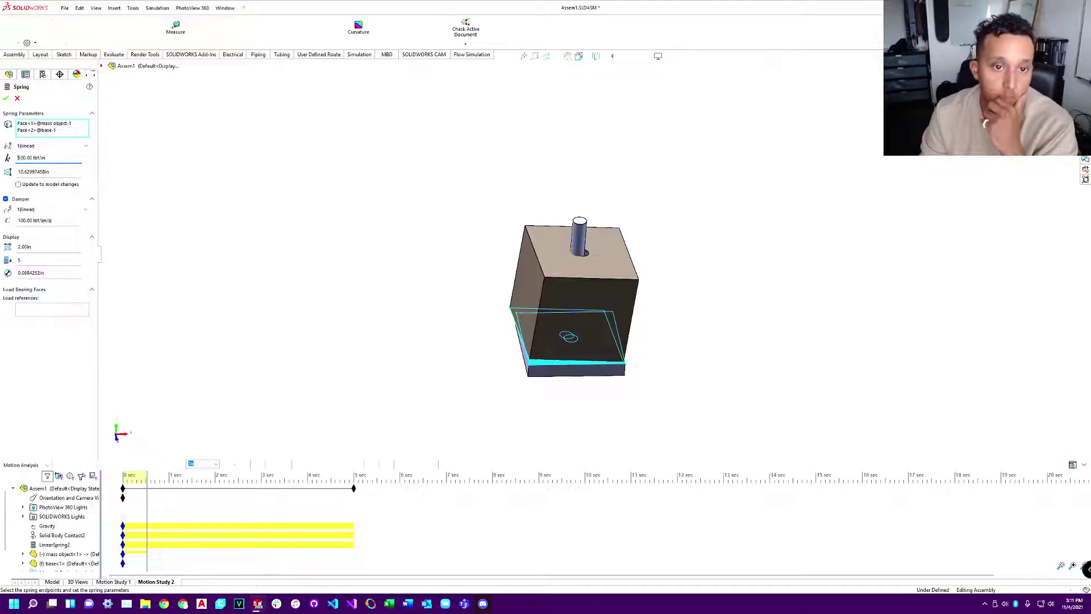
click(6, 98)
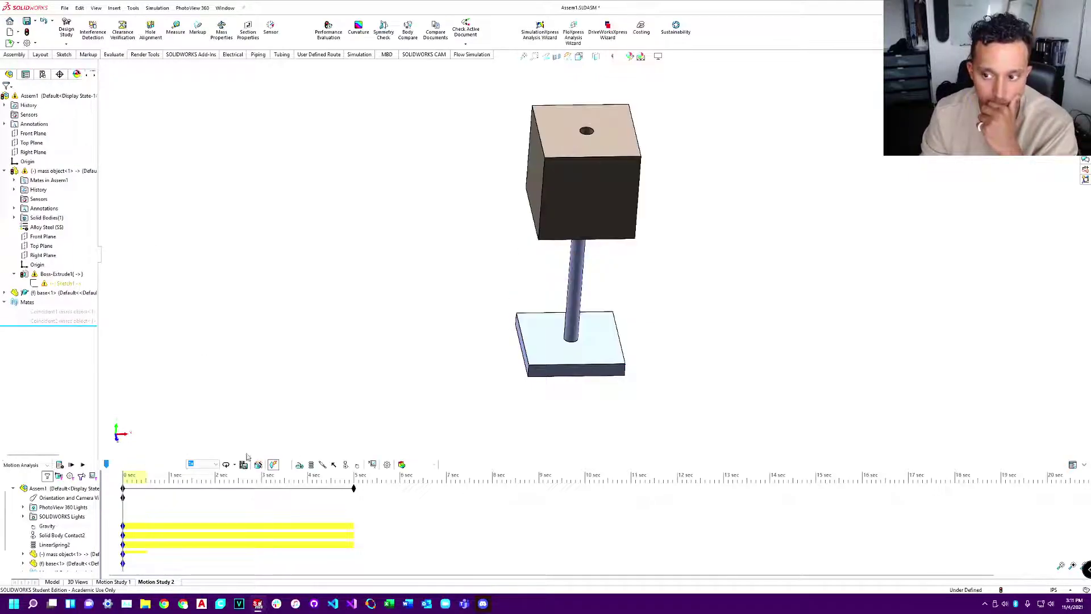
click(60, 466)
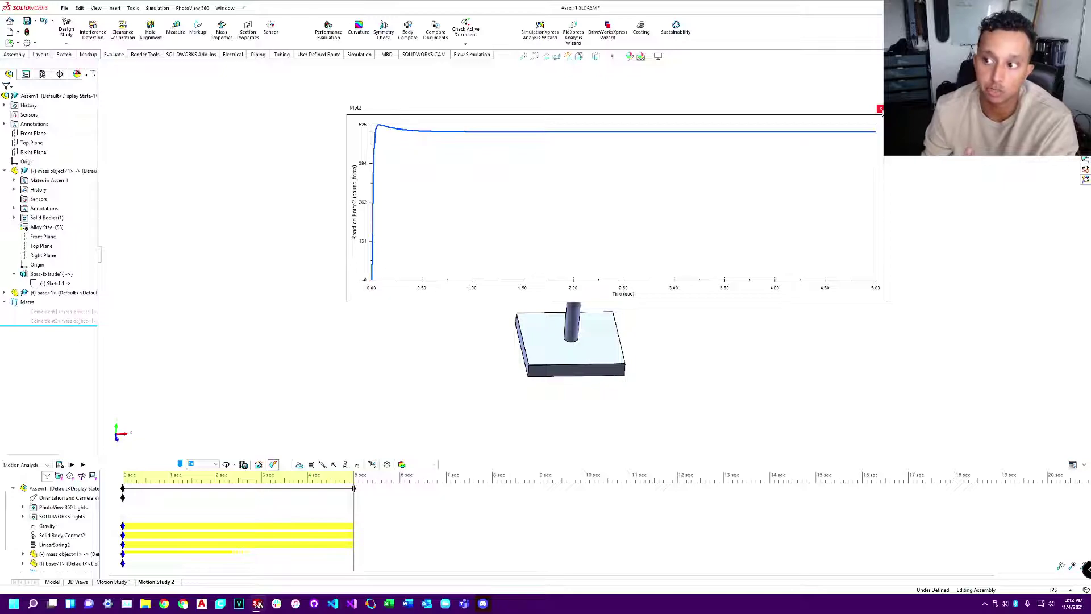
Step: Close Plot2 and lower LinearSpring2's damping to 0.25 lbf/(in/s)
click(881, 109)
right_click(54, 545)
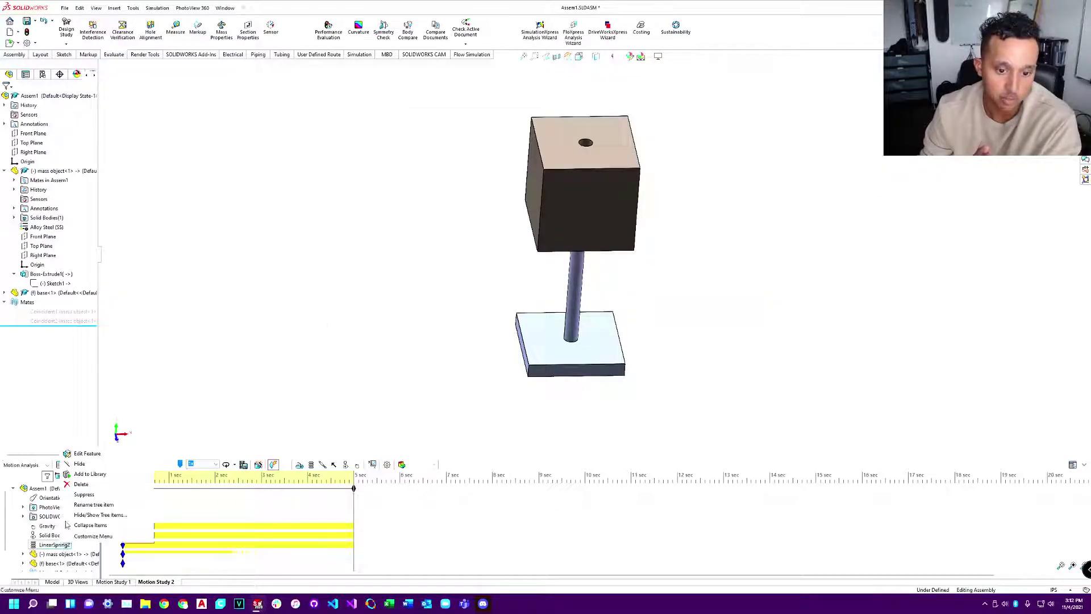
click(87, 453)
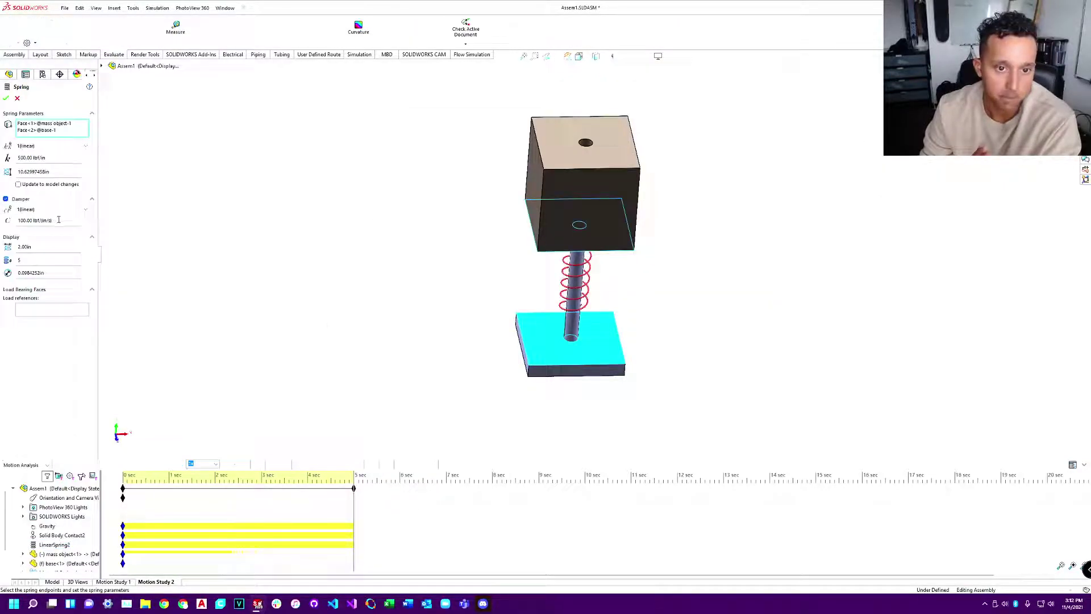
click(59, 220)
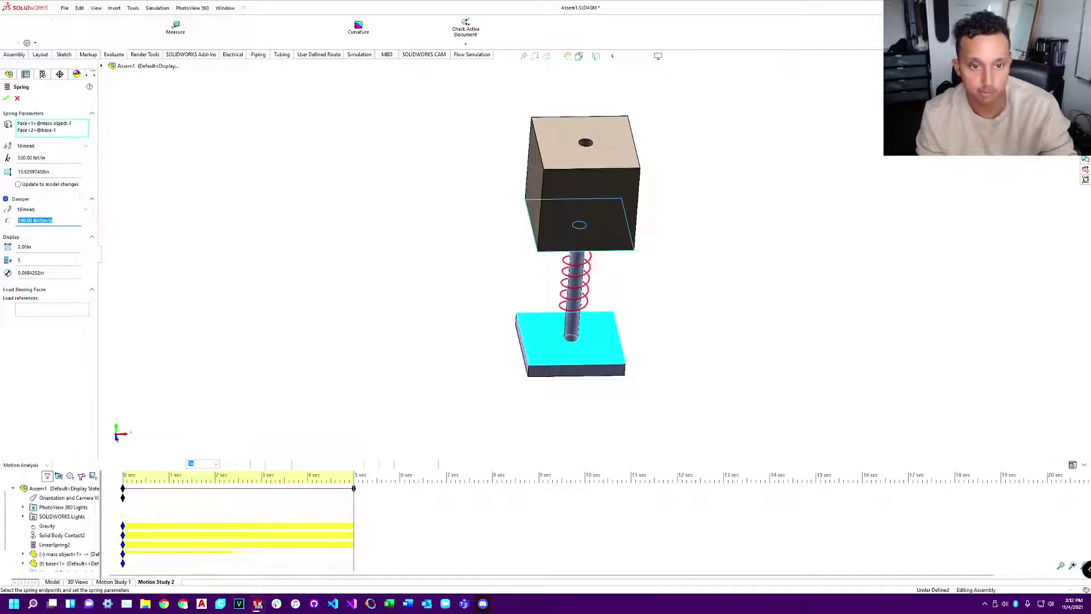
text(0.25)
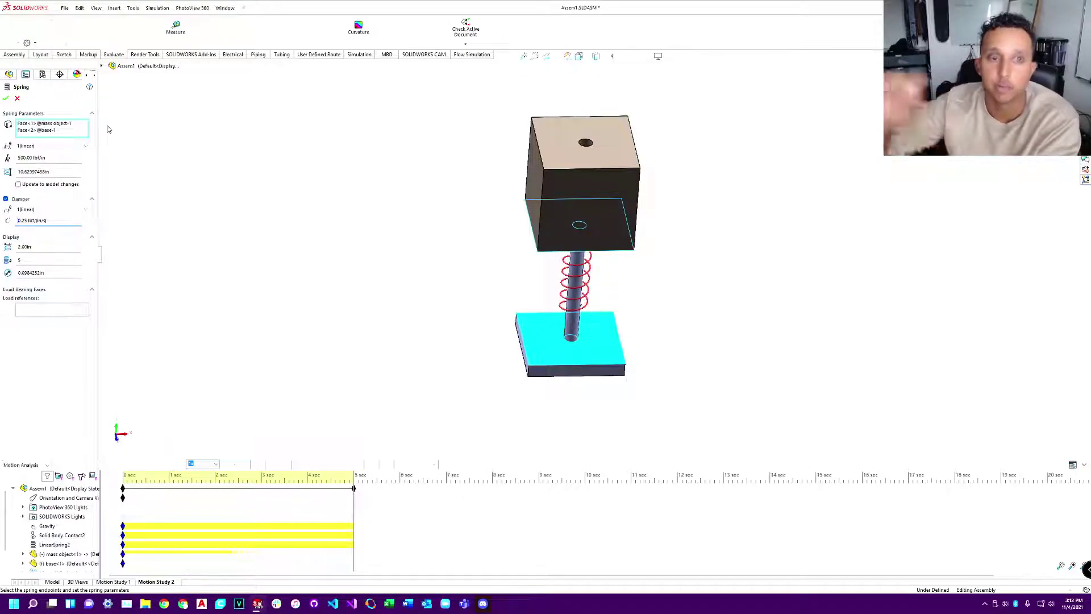
key(Return)
Step: Recalculate the motion study and bring up the Results options
click(60, 465)
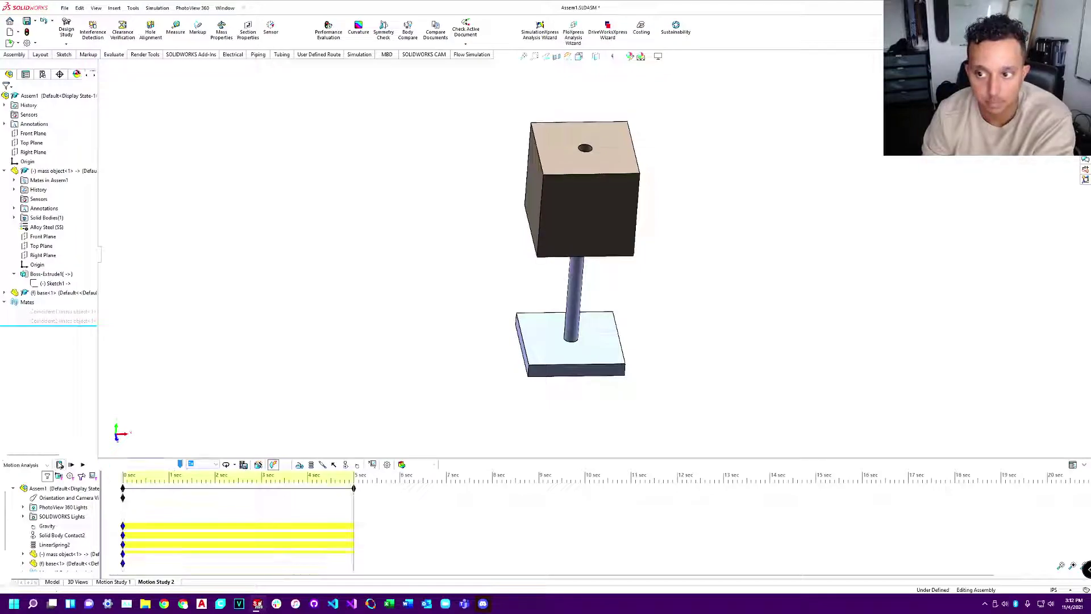
scroll(52, 564, down, 1)
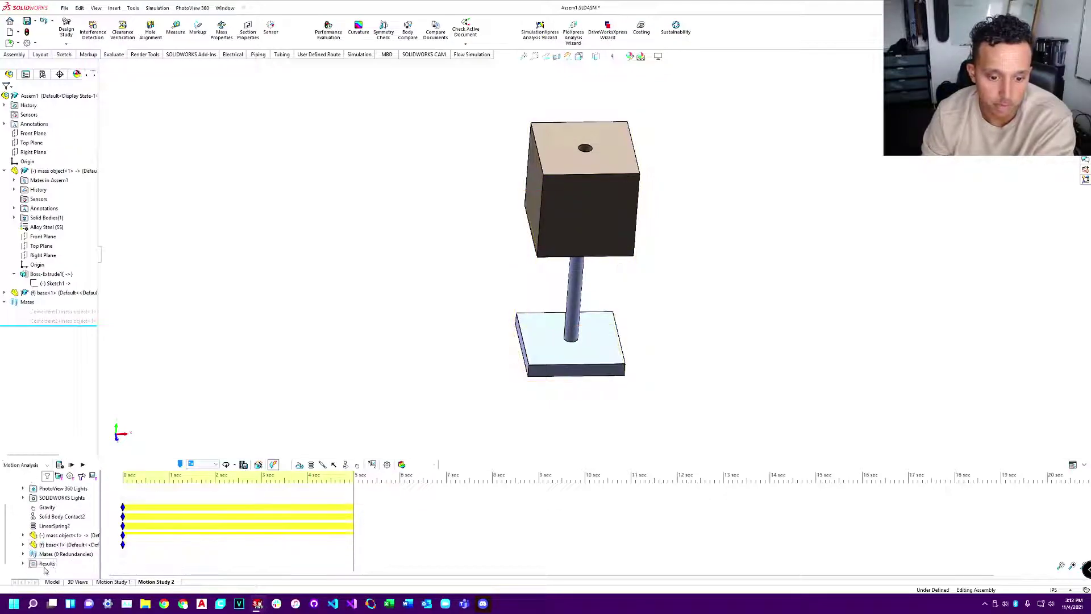
right_click(53, 565)
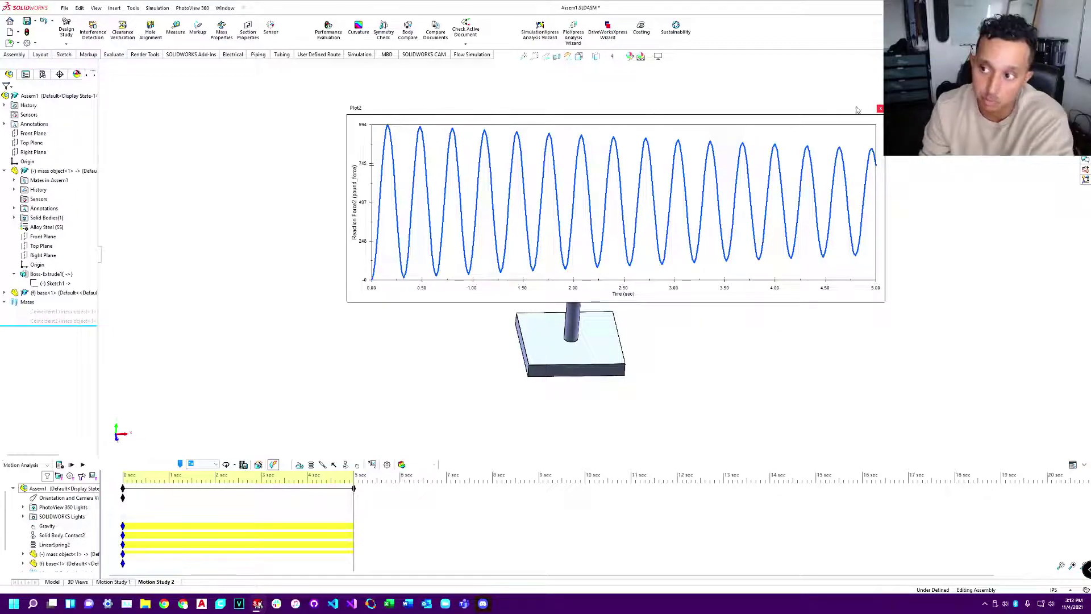
Step: Close Plot2 and set LinearSpring2 to 50 lbf/(in/s) damping and 400 lbf/in stiffness
drag(858, 112, 707, 96)
click(730, 92)
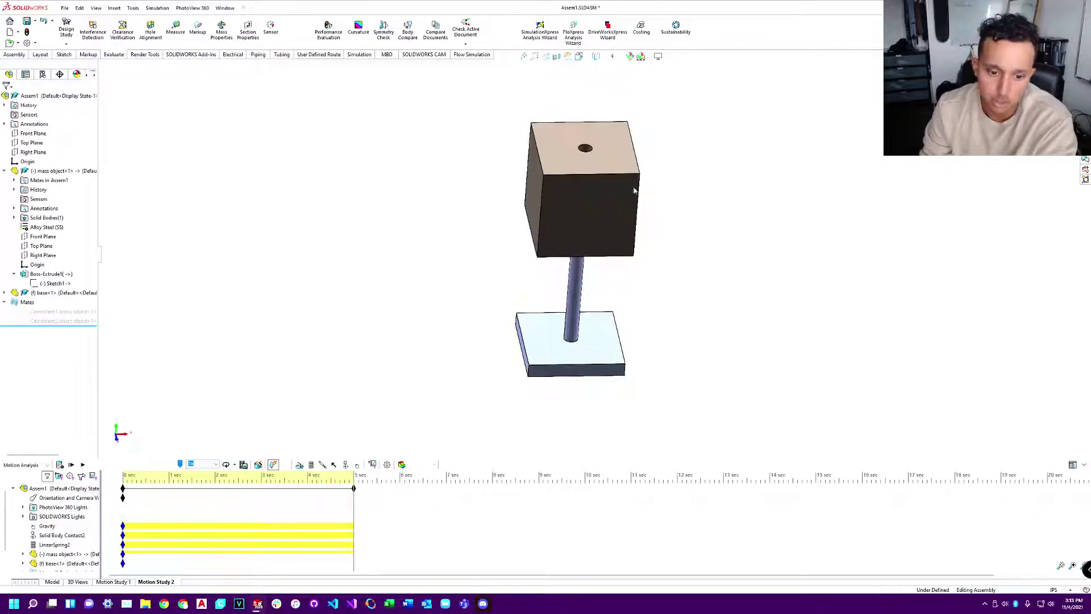
right_click(105, 550)
click(110, 479)
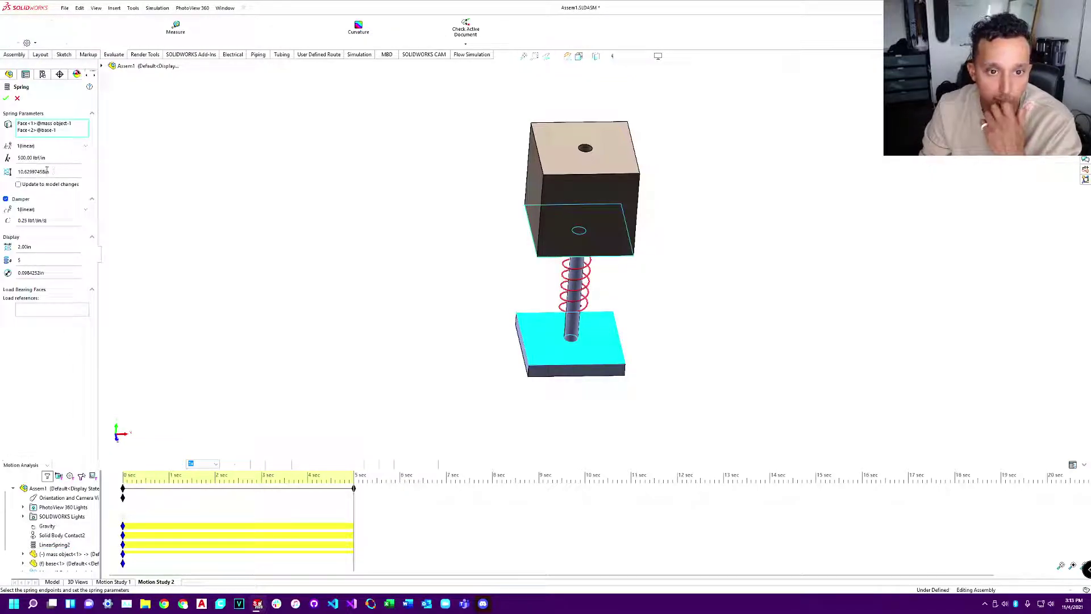
click(32, 220)
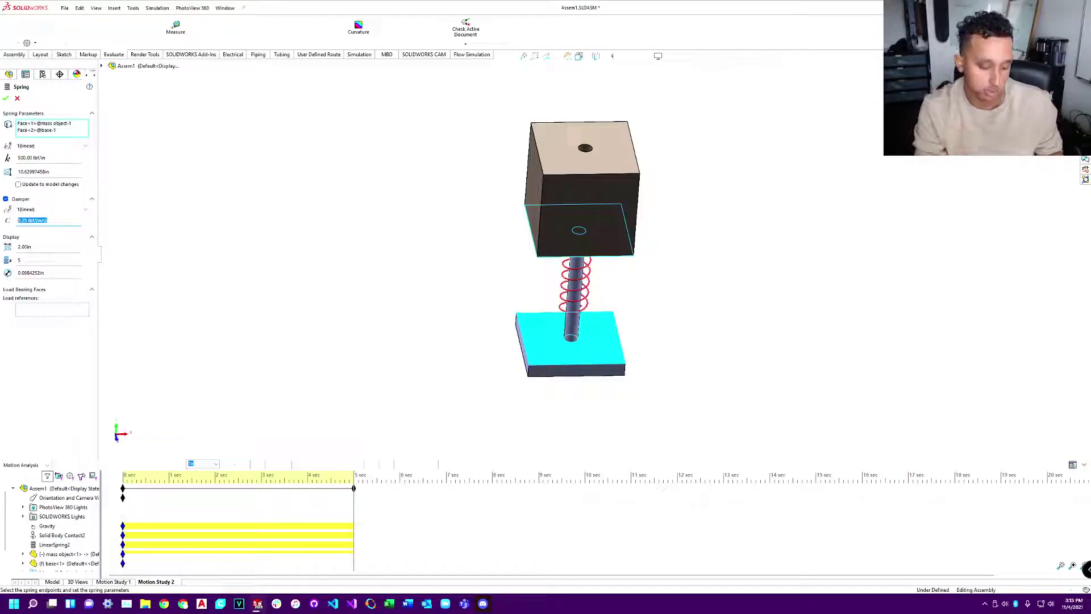
text(50)
key(Return)
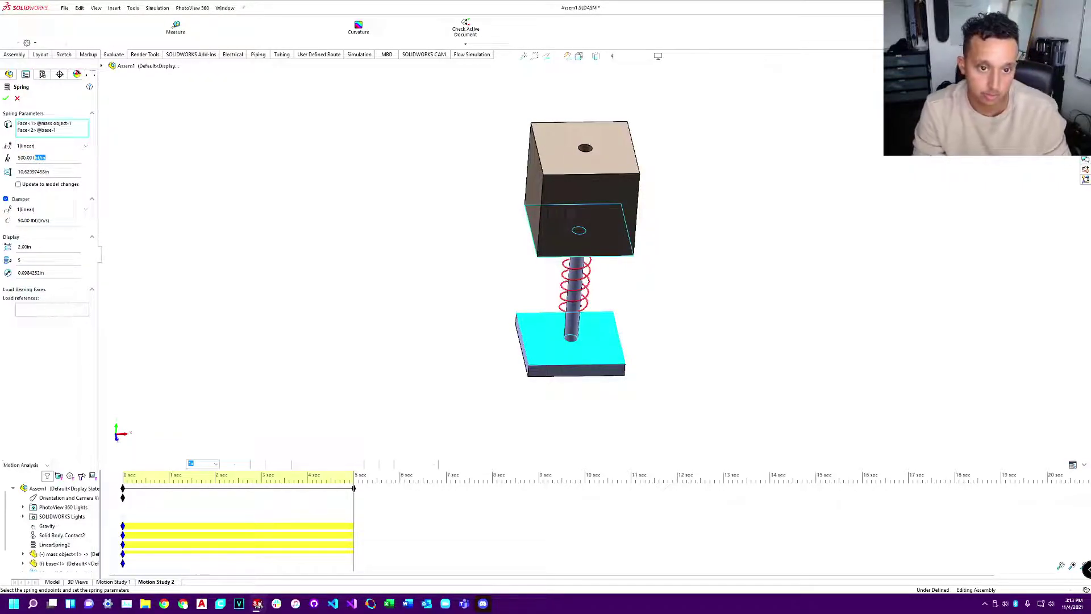
text(400)
key(Return)
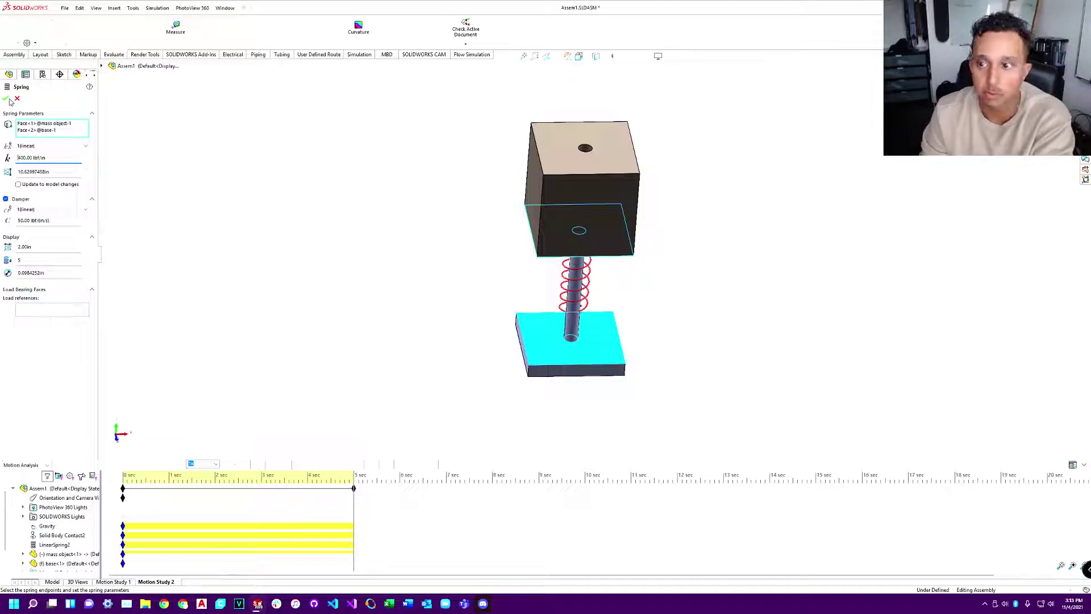
click(7, 98)
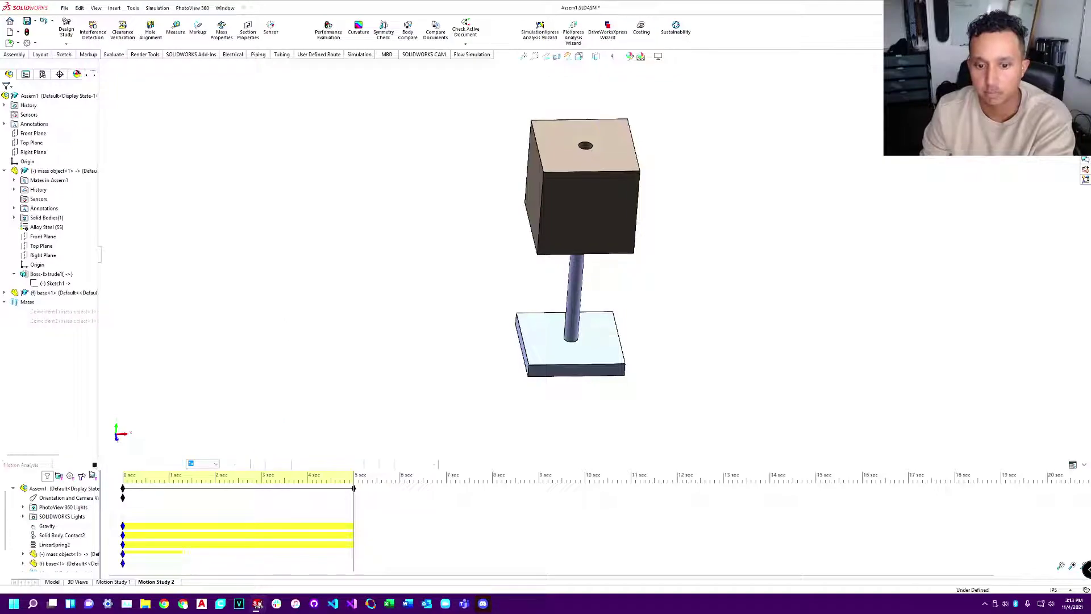
Step: Reopen LinearSpring2 to verify the damping coefficient, keeping its values
right_click(63, 545)
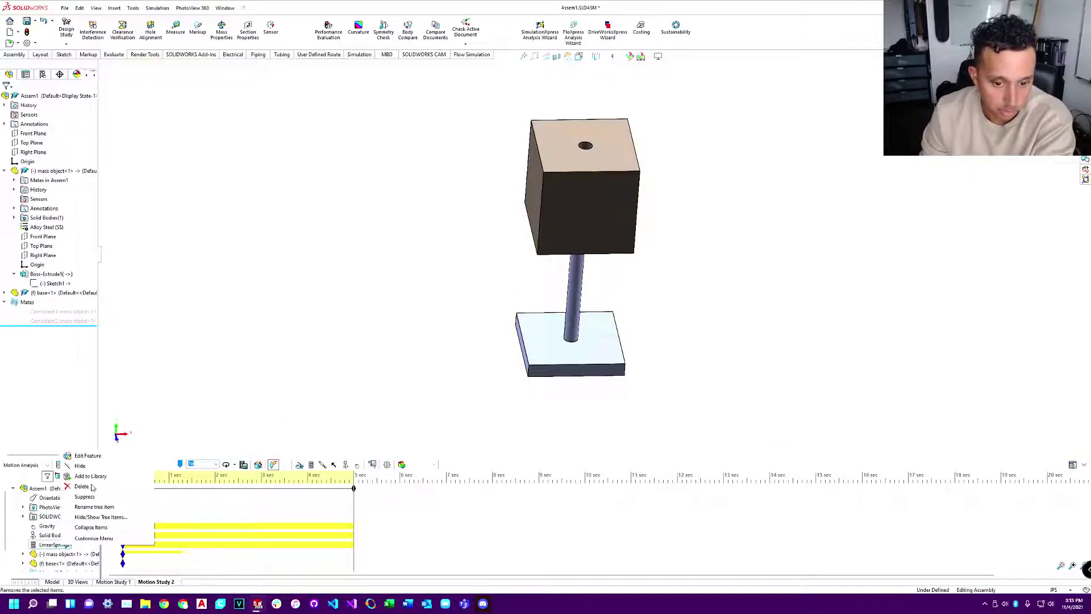
click(86, 456)
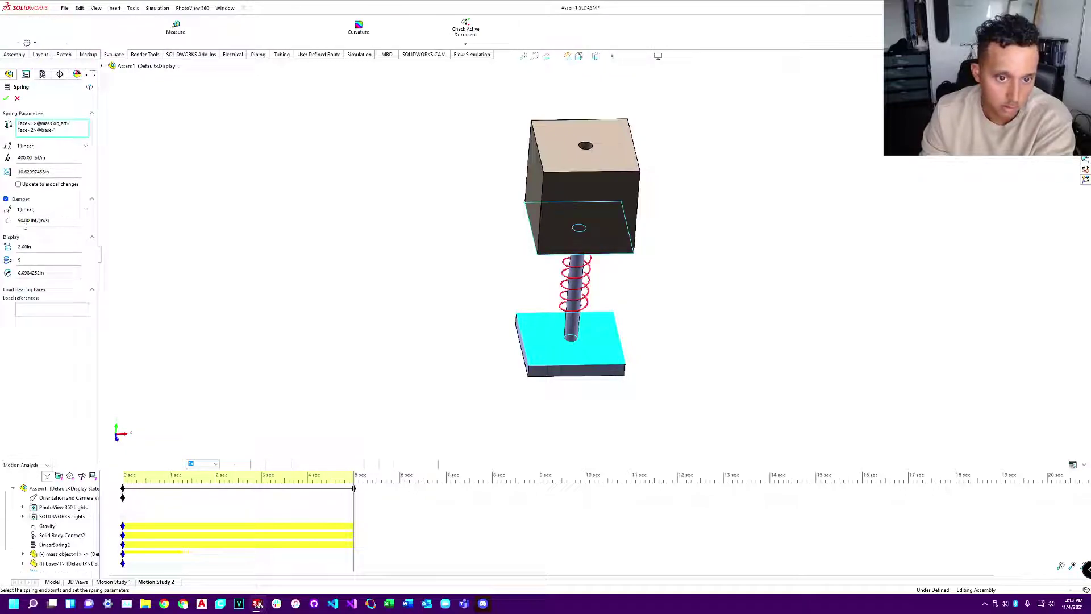
click(59, 221)
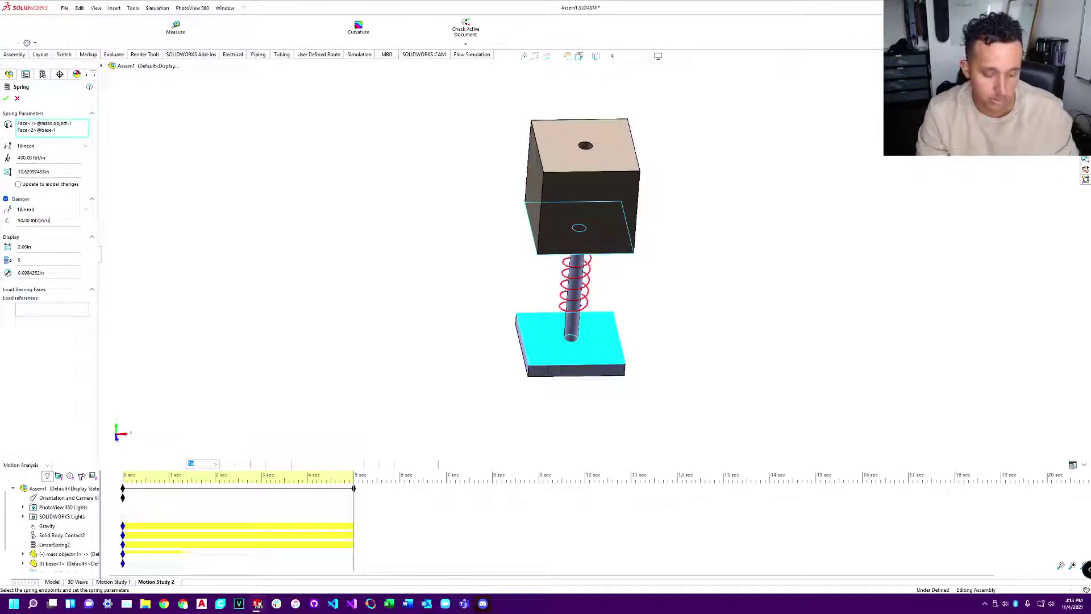
click(6, 99)
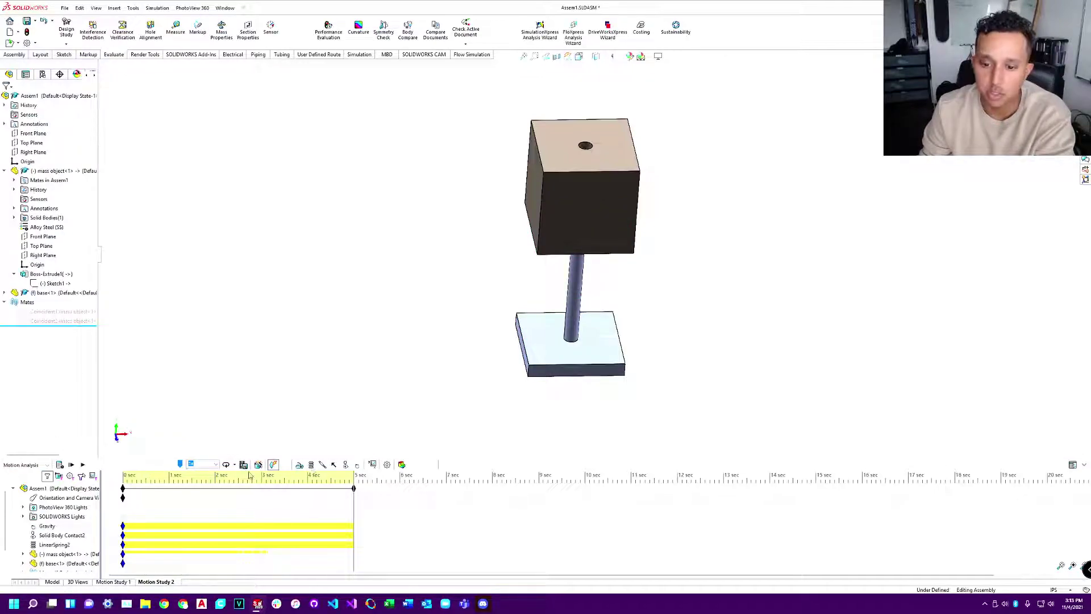
Step: Open the Plot2 reaction-force graph from Results, review it, and close it
scroll(73, 571, down, 1)
double_click(47, 563)
double_click(62, 514)
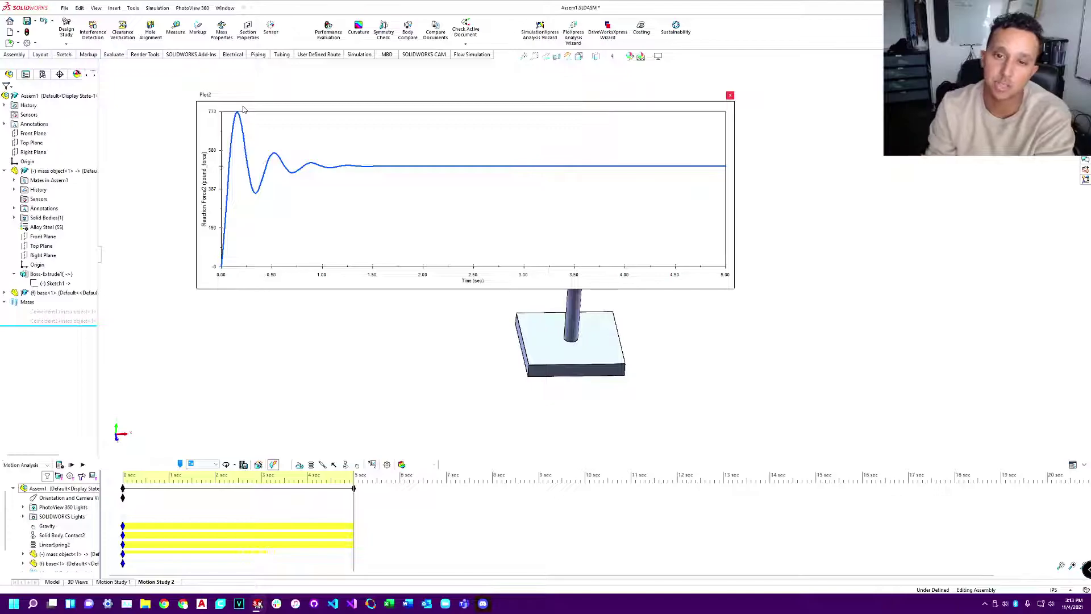
click(730, 95)
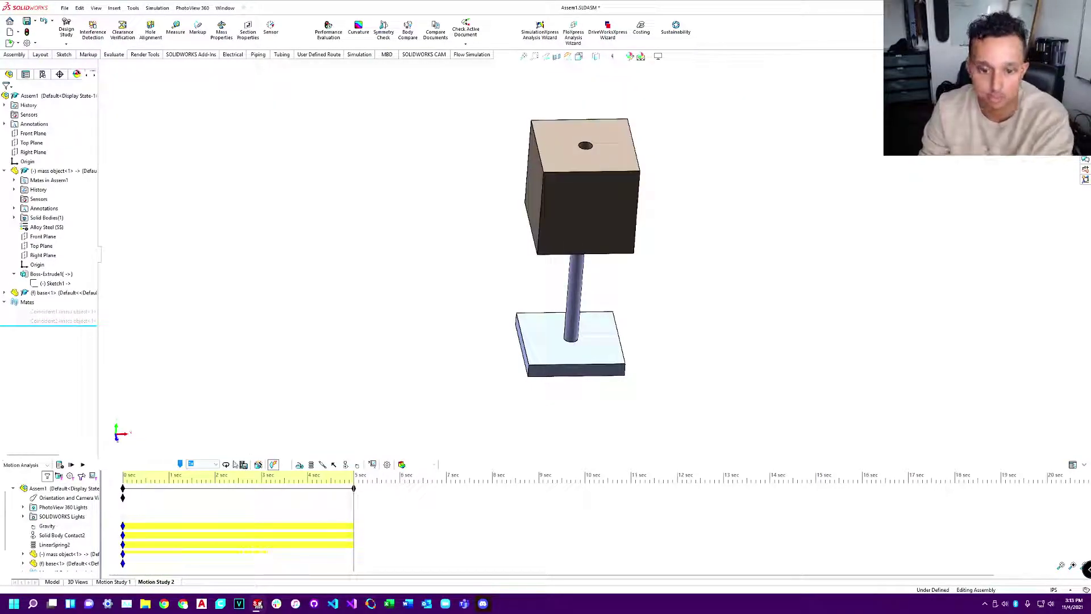
Step: Add LinearMotor1 as a linear actuator on the block's top face, oscillating at 0.25 Hz
click(300, 466)
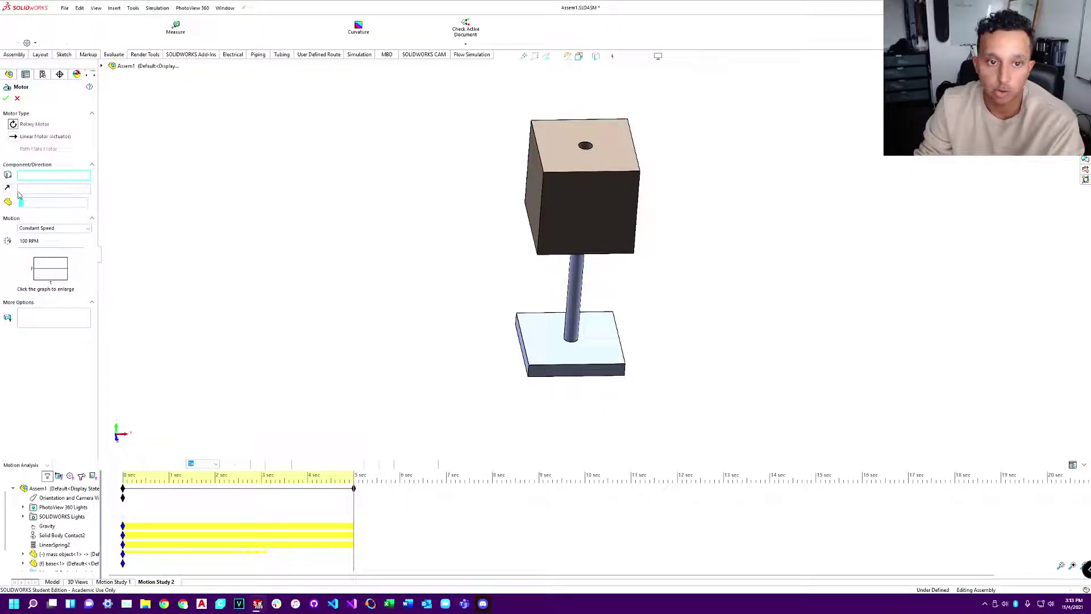
click(17, 137)
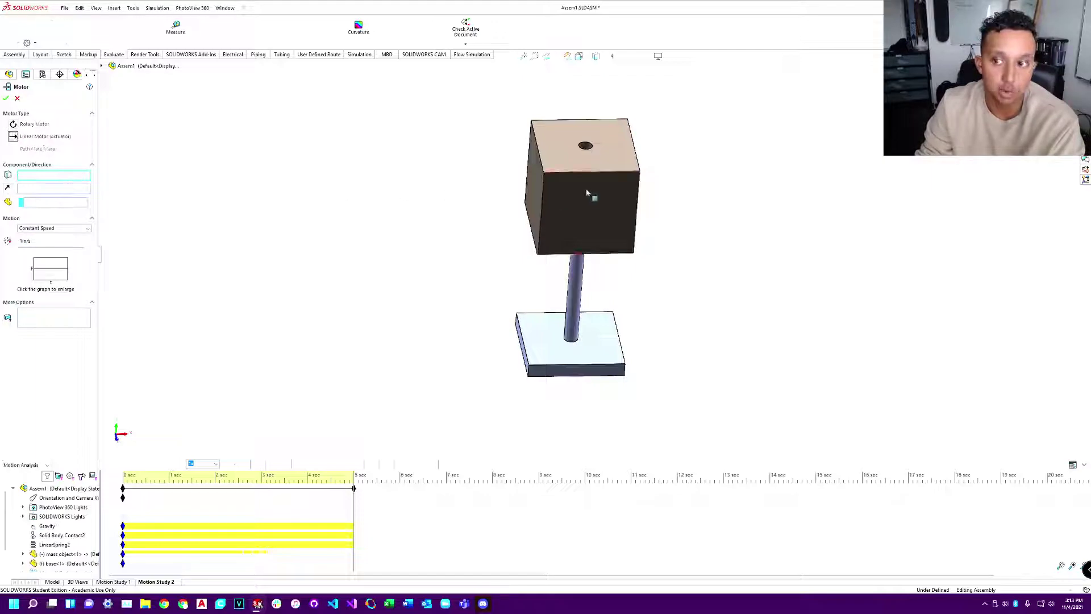
click(556, 163)
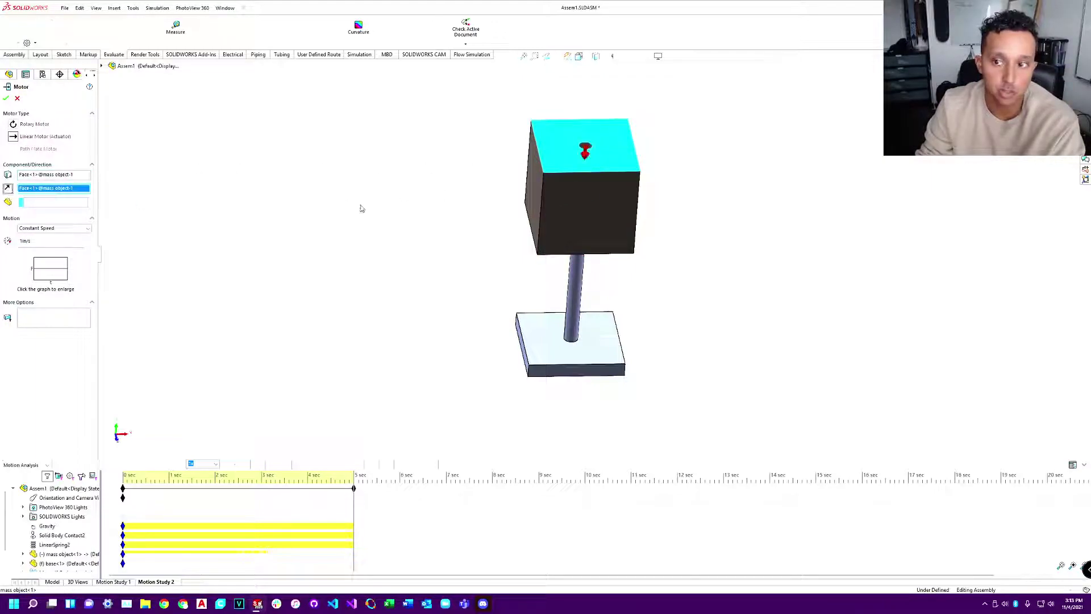
middle_drag(509, 205, 504, 166)
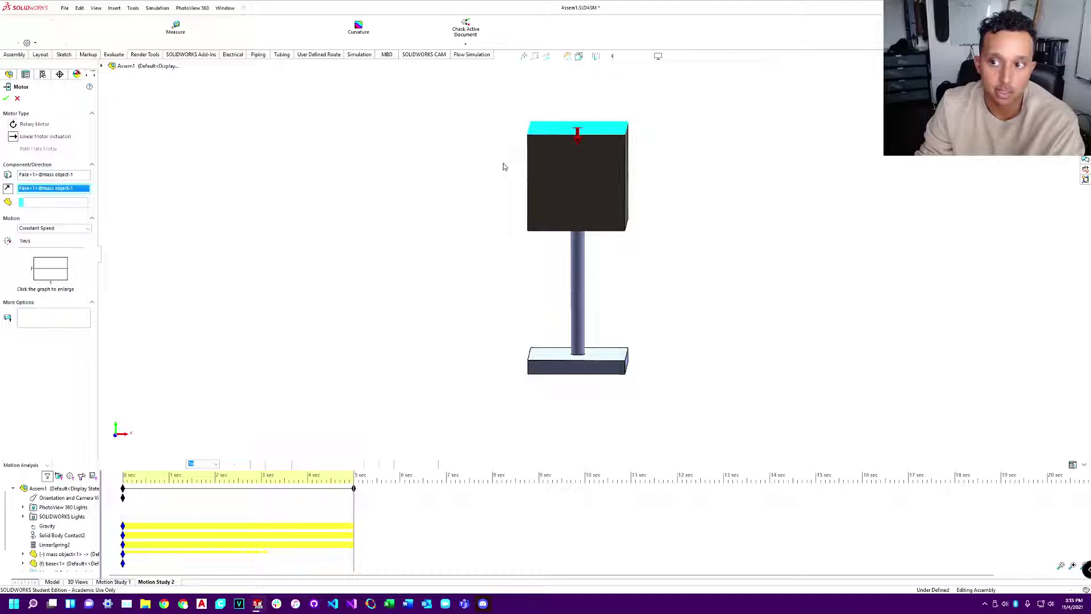
click(51, 228)
click(42, 251)
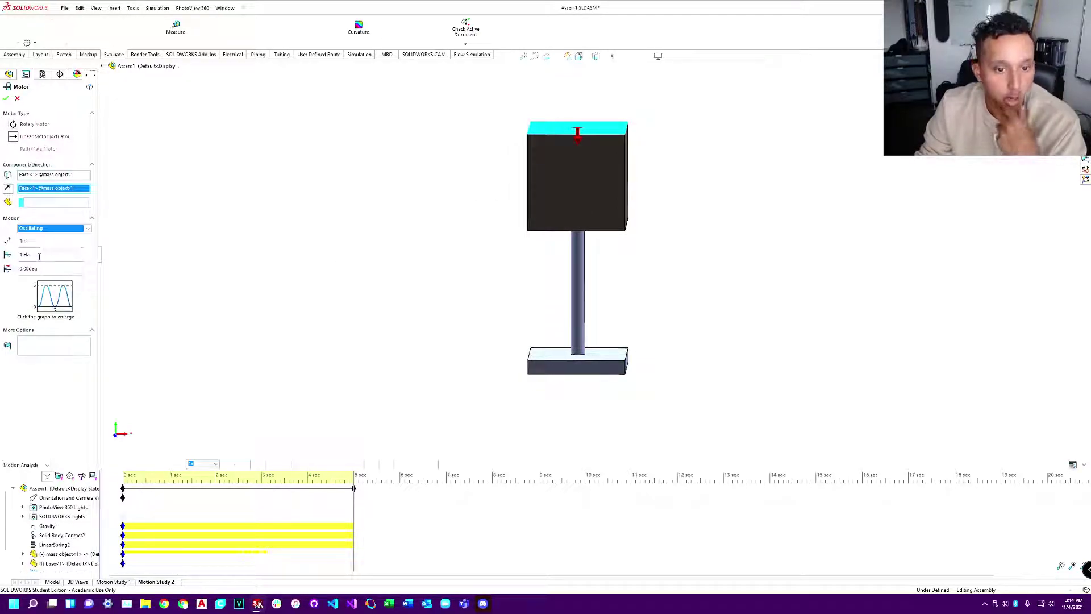
click(39, 256)
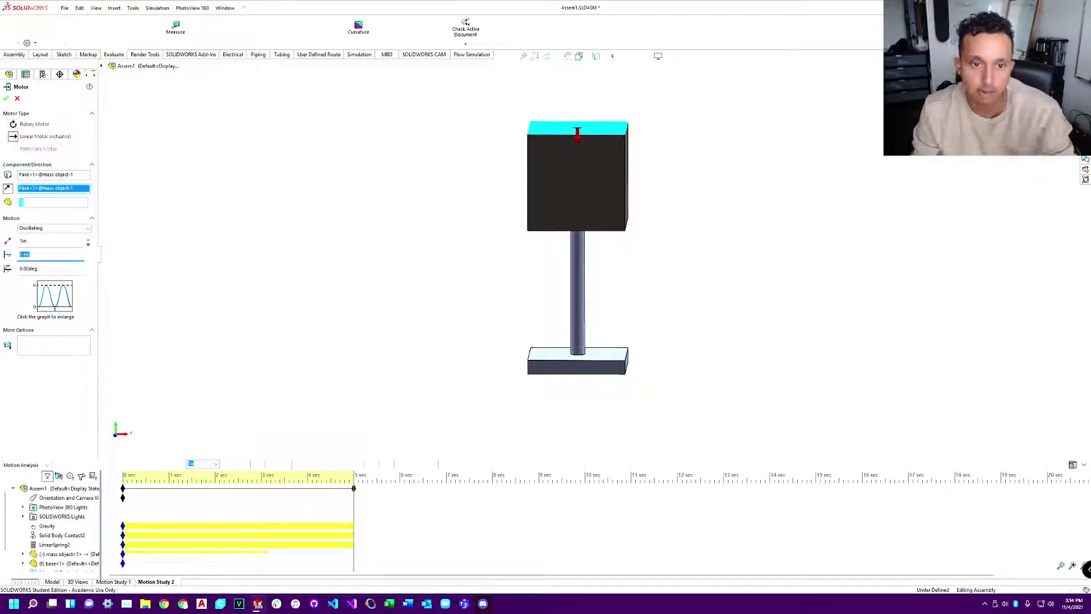
text(5)
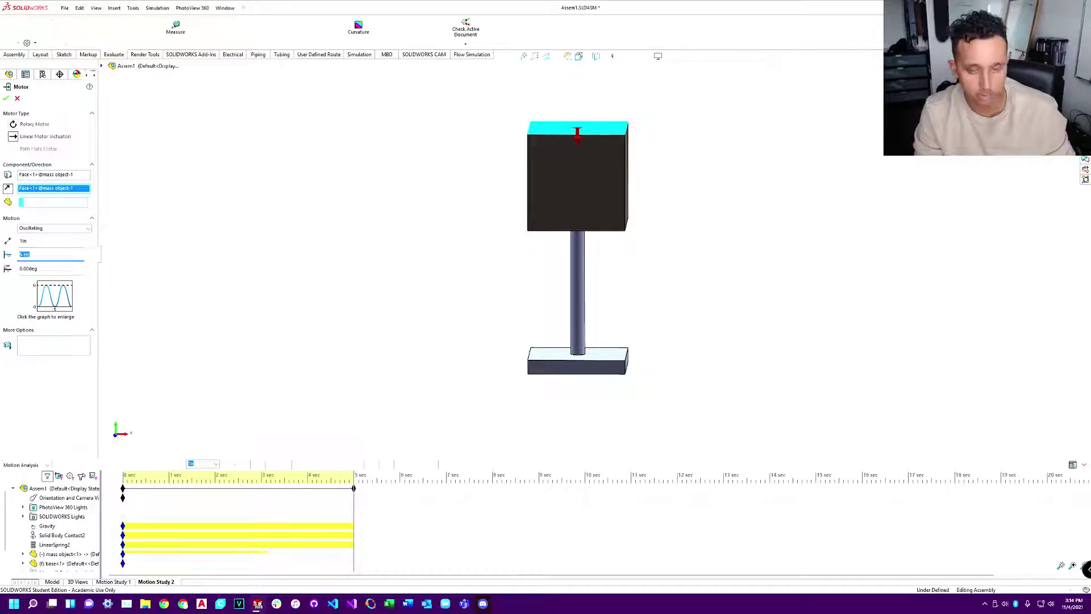
text(0.25)
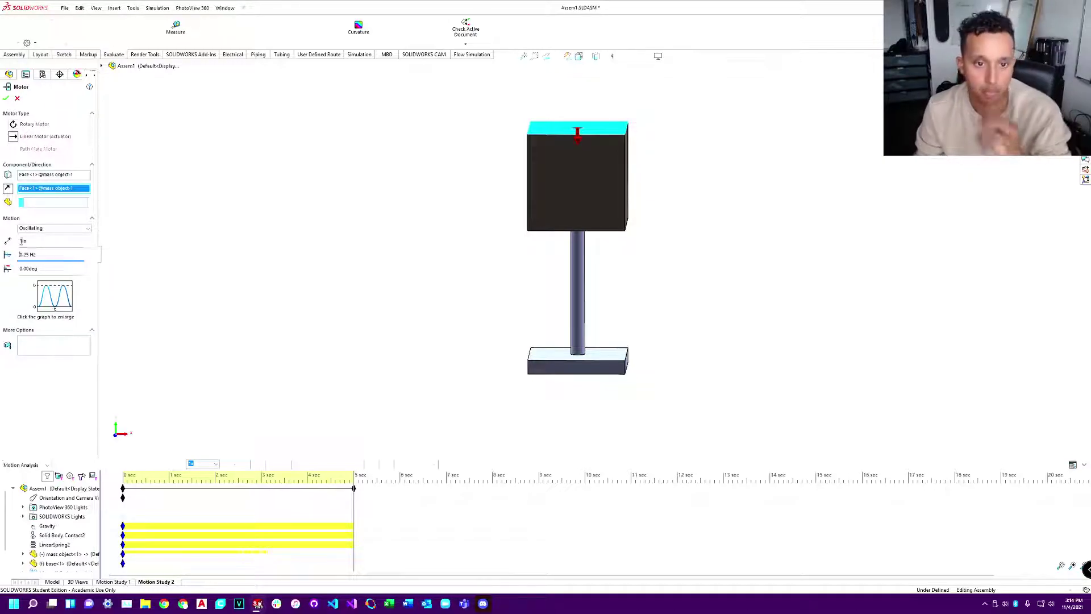
click(6, 99)
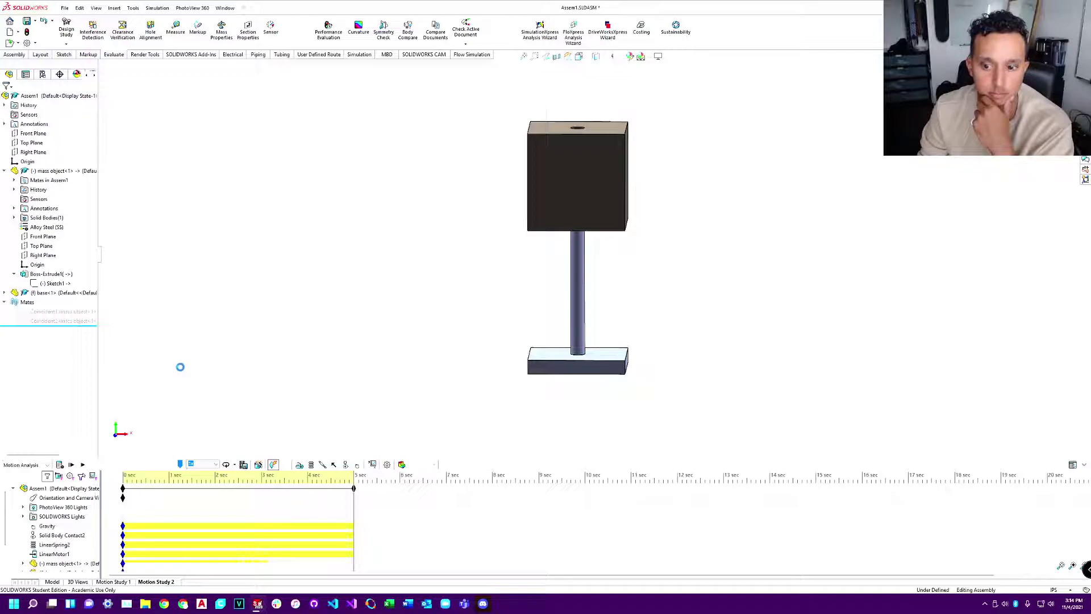
Step: Open Plot2, move it off the model, and scrub the study time to 3.4 s, then 1.2 s
scroll(62, 554, down, 1)
double_click(48, 563)
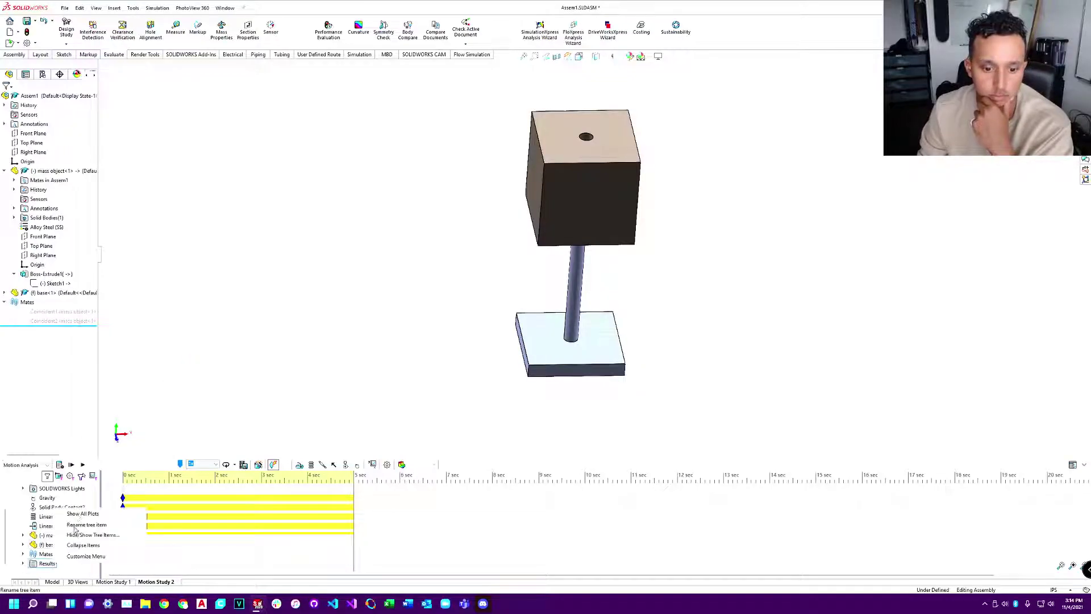
double_click(74, 516)
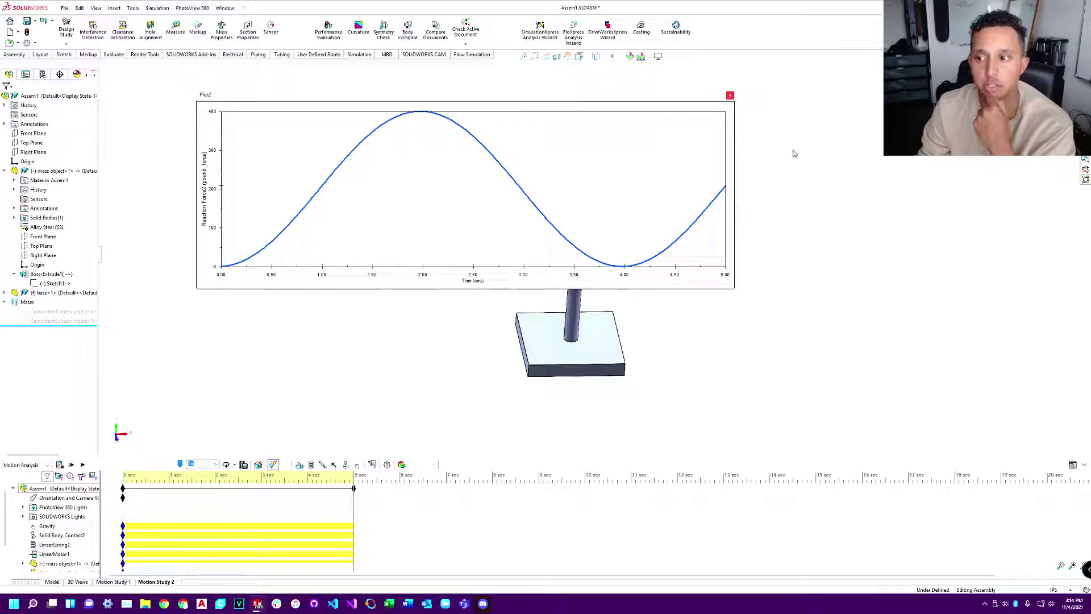
drag(691, 98, 926, 111)
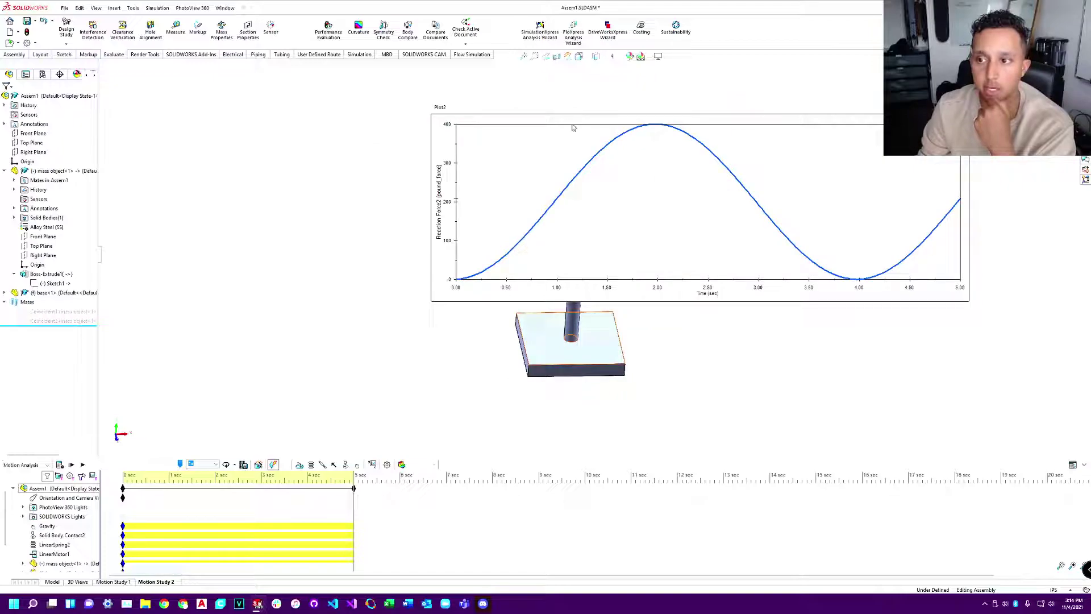
drag(574, 128, 765, 264)
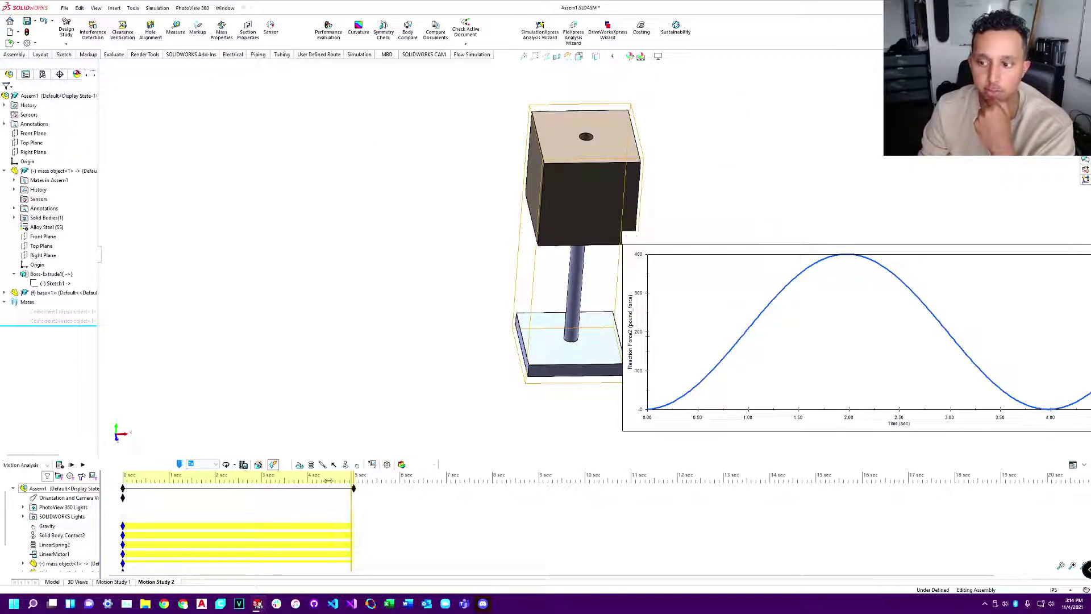
drag(250, 483, 302, 502)
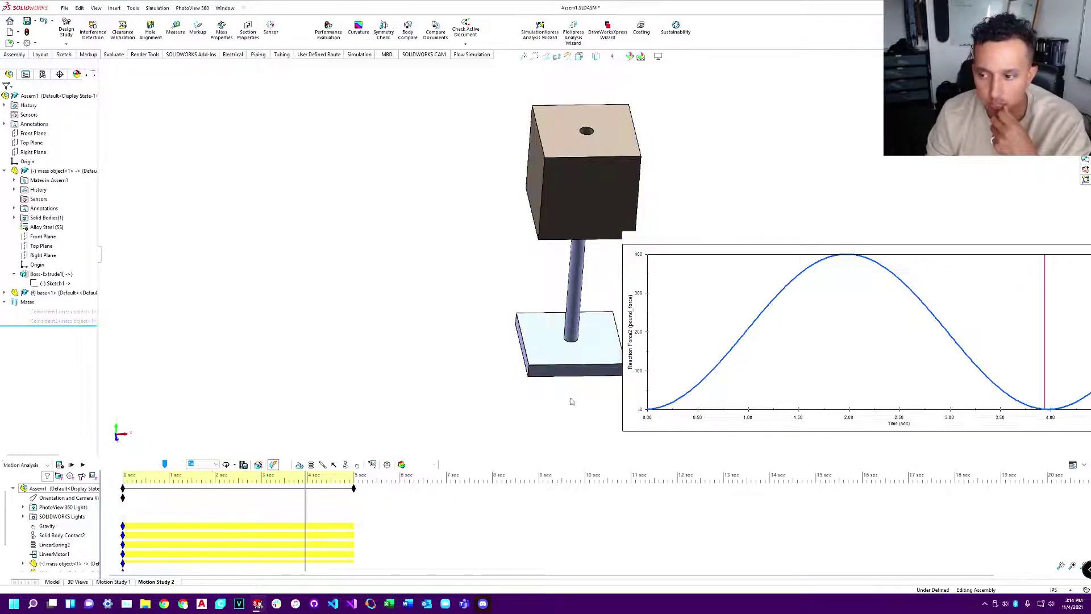
mouse_move(282, 483)
mouse_down()
mouse_move(215, 498)
mouse_move(185, 517)
mouse_move(216, 519)
mouse_up()
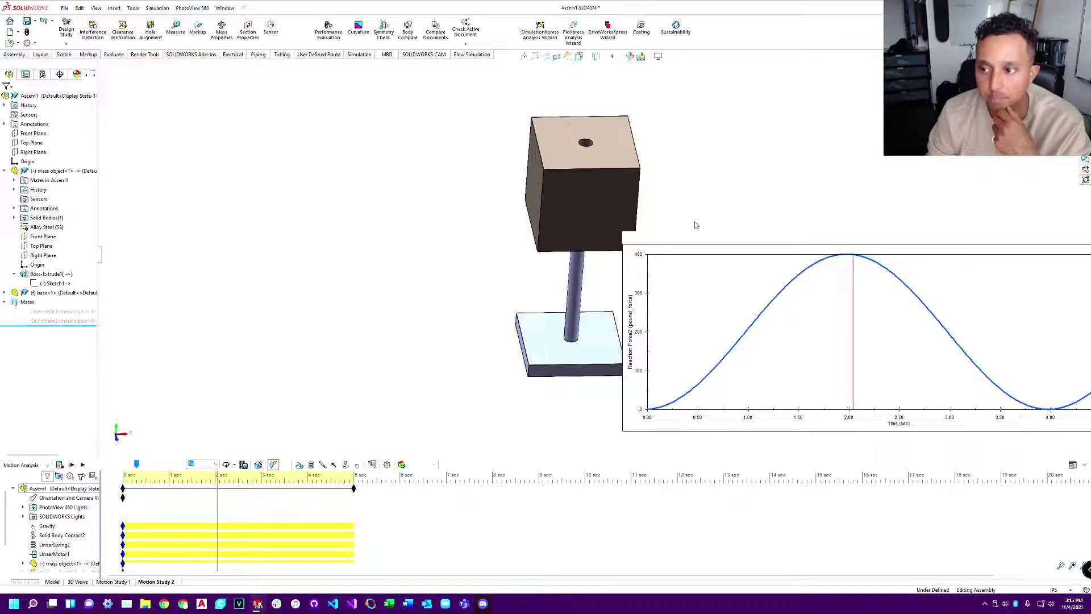
Step: Shrink the Plot2 window and place it to the right of the block
click(631, 236)
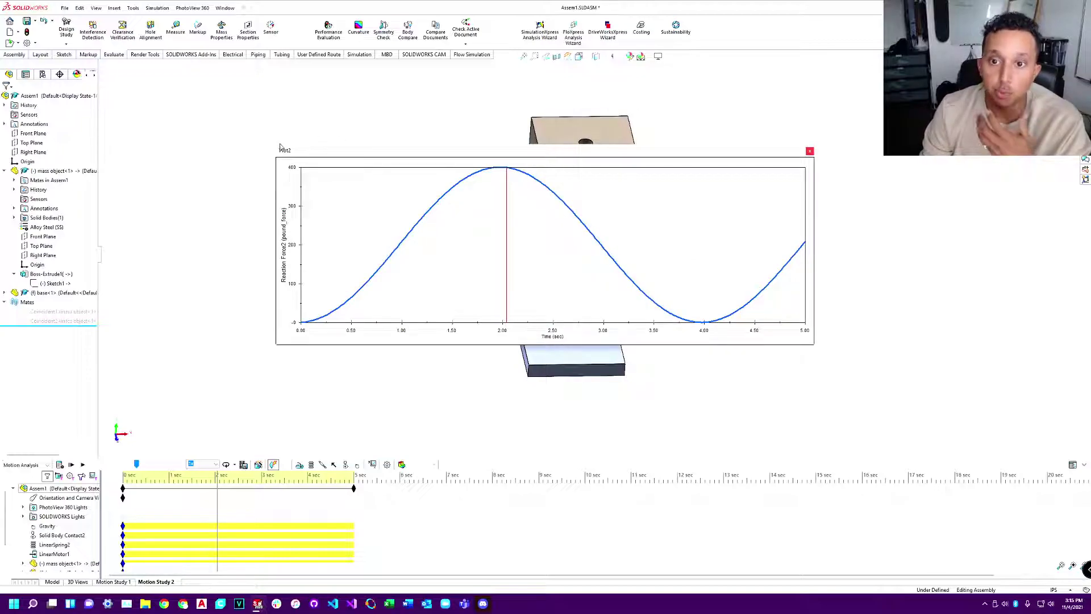
drag(278, 147, 555, 166)
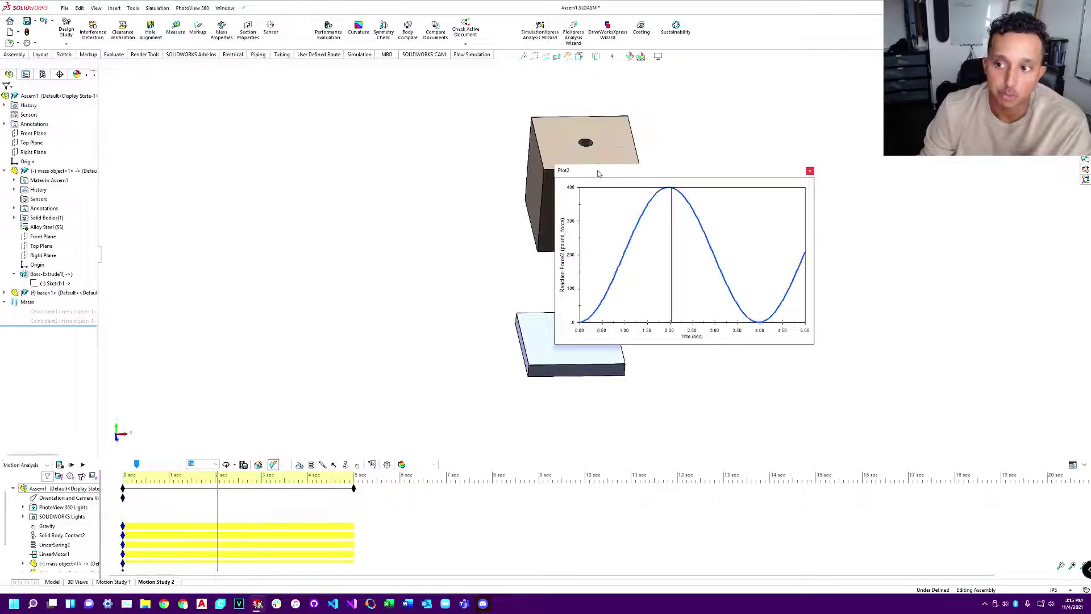
click(707, 153)
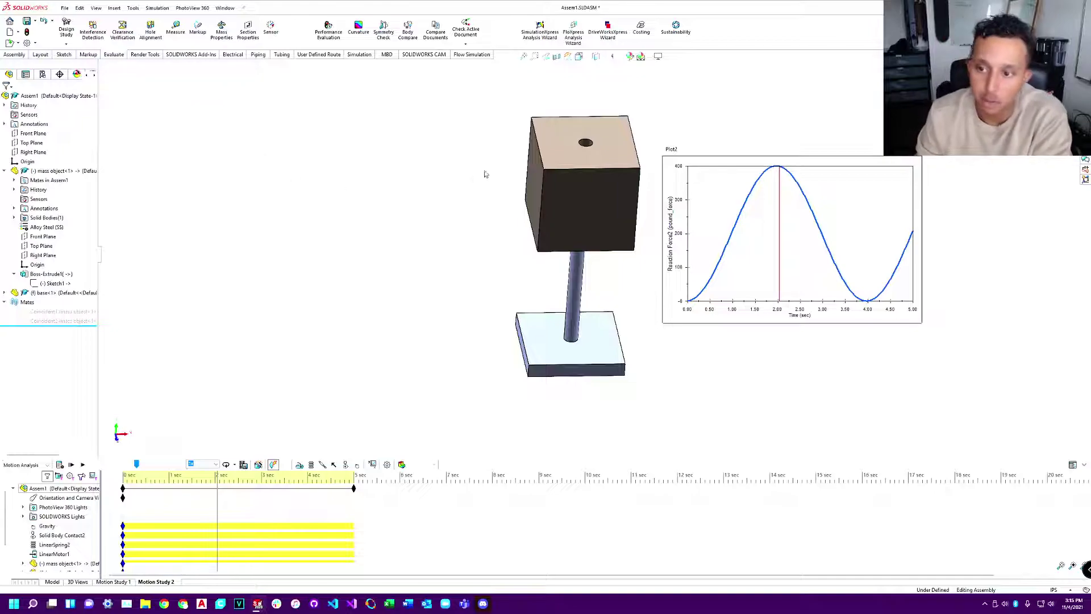
Step: Override mass object-1's mass from 500.00 to 750 pounds in Mass Properties
click(222, 29)
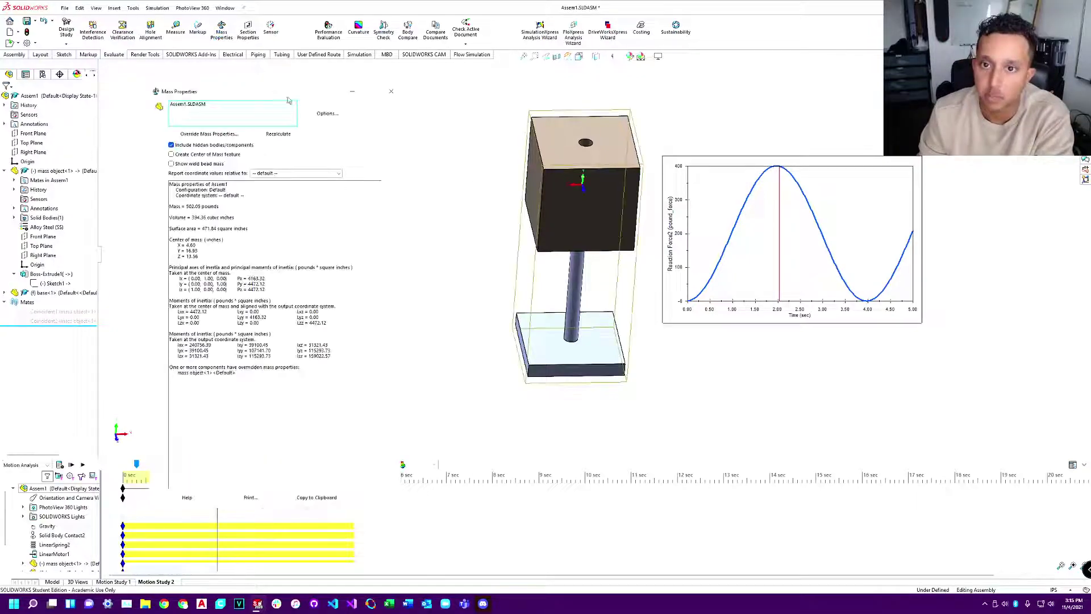
click(230, 105)
key(Delete)
click(583, 211)
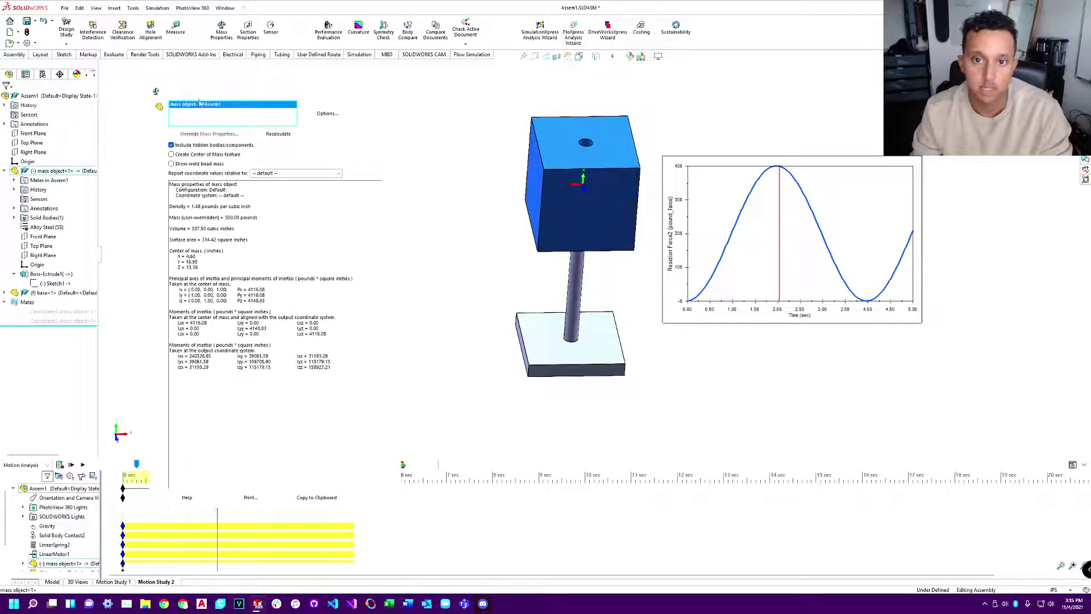
click(224, 136)
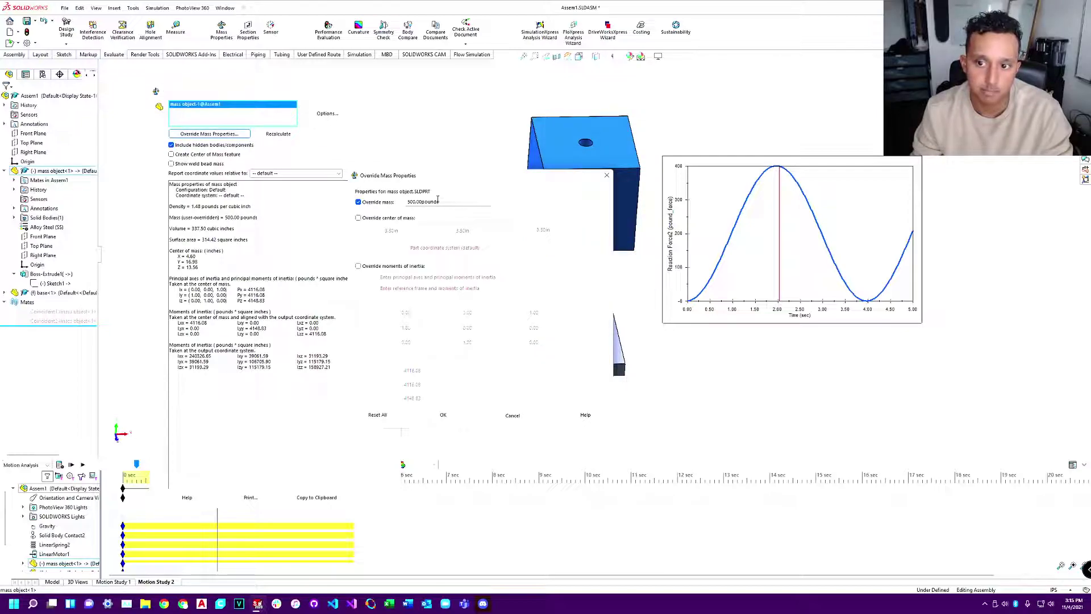
double_click(431, 201)
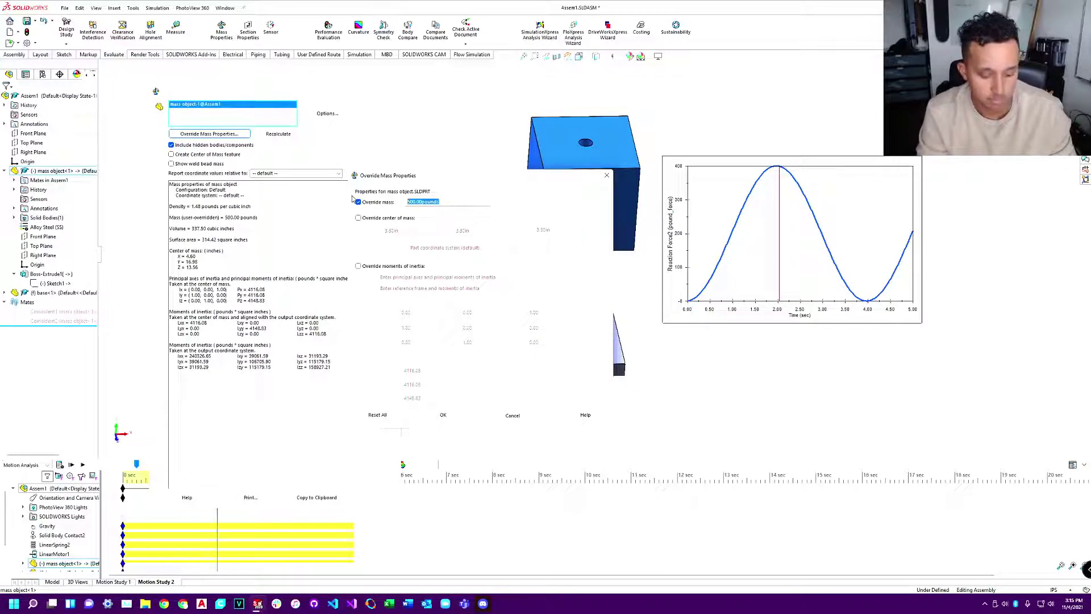
text(750)
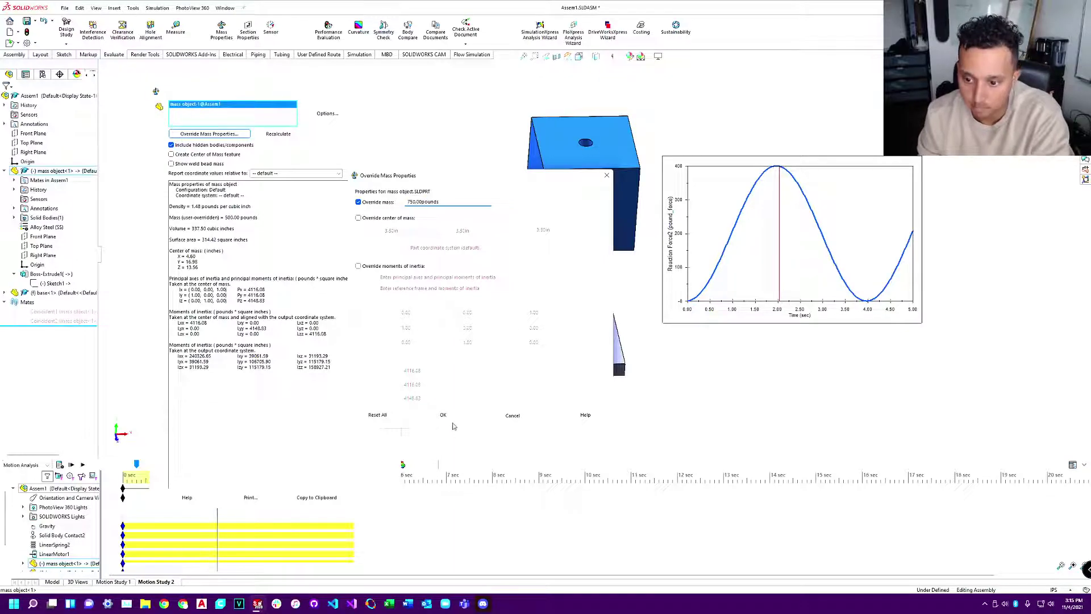
click(450, 418)
click(391, 91)
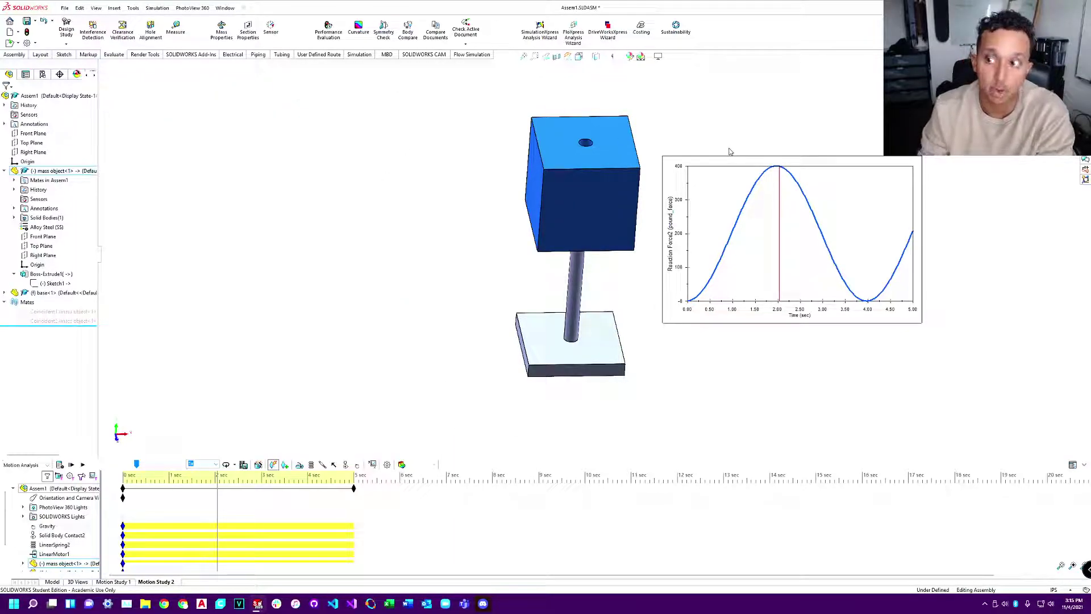
Step: Close Plot2 and review LinearSpring2's stiffness and damper settings without changing them
drag(730, 152, 753, 121)
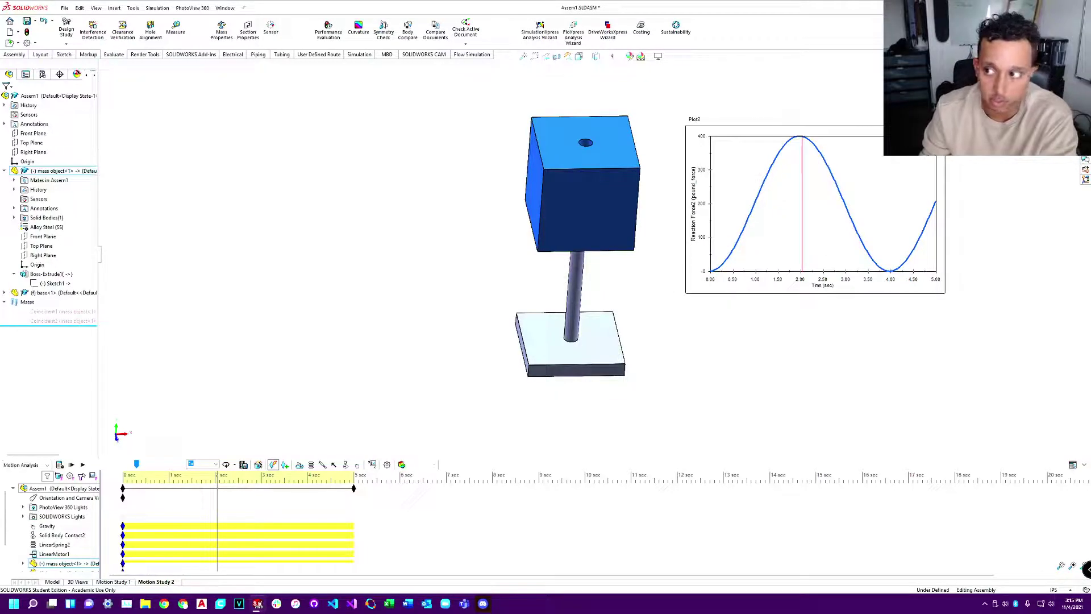
click(939, 120)
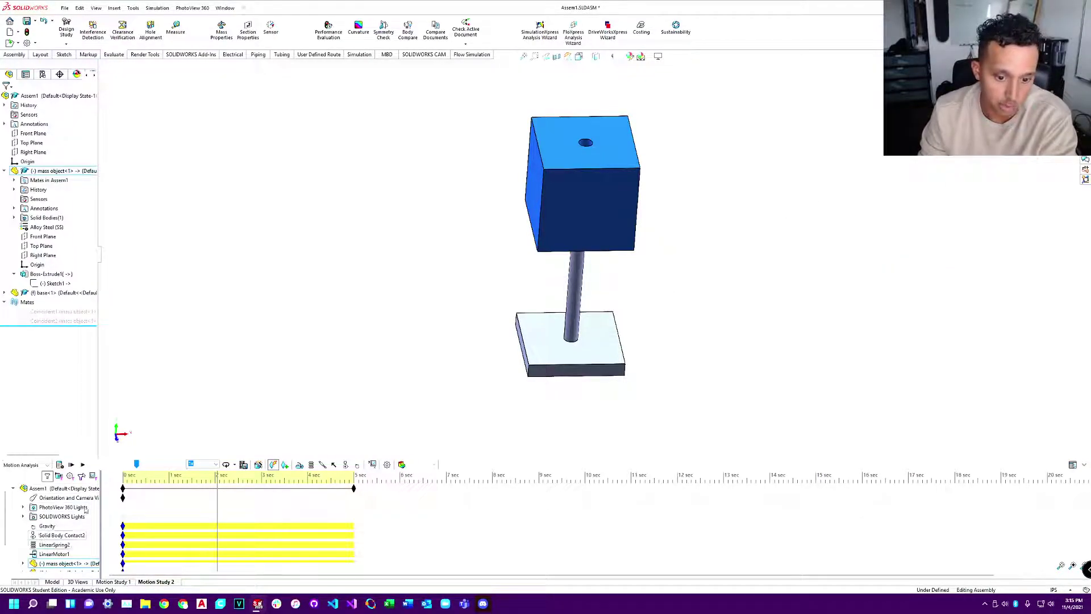
right_click(53, 545)
click(73, 454)
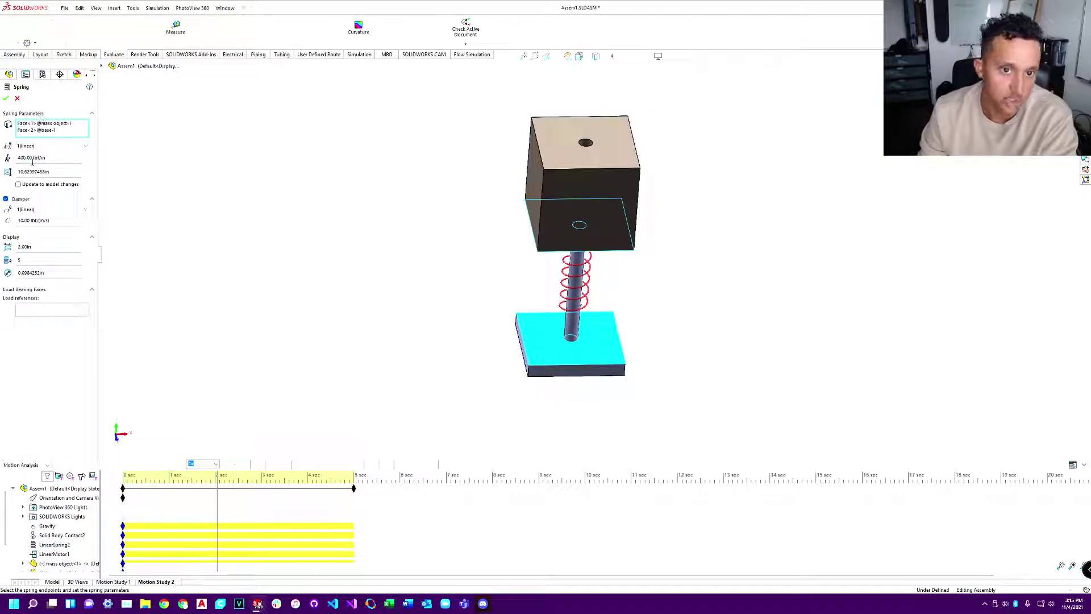
click(6, 100)
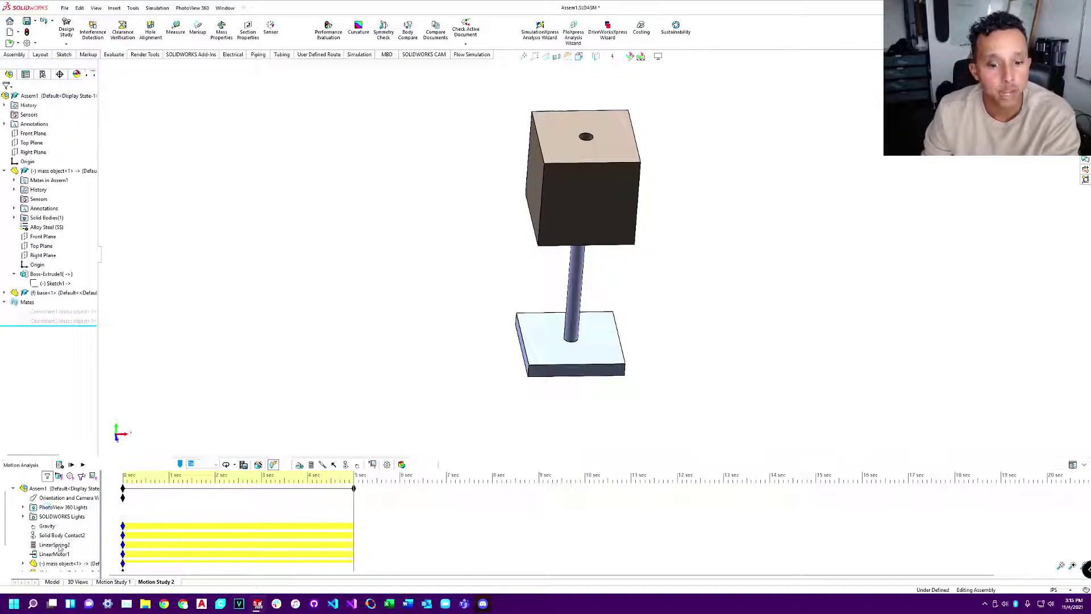
Step: Show all result plots again and move Plot2 to the upper left
scroll(45, 540, down, 1)
right_click(37, 565)
click(37, 565)
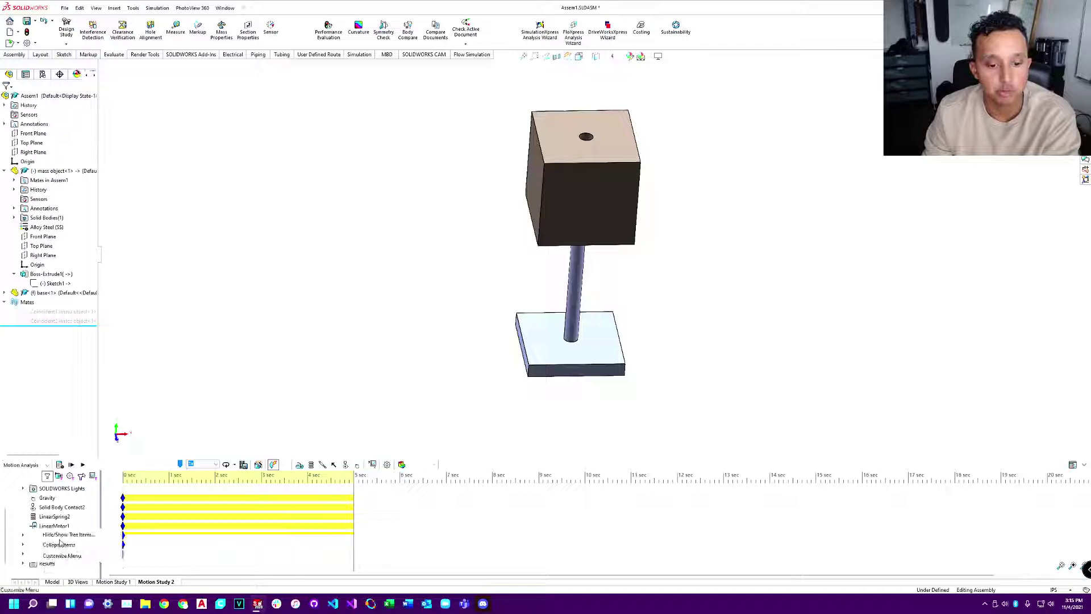
right_click(38, 566)
click(65, 516)
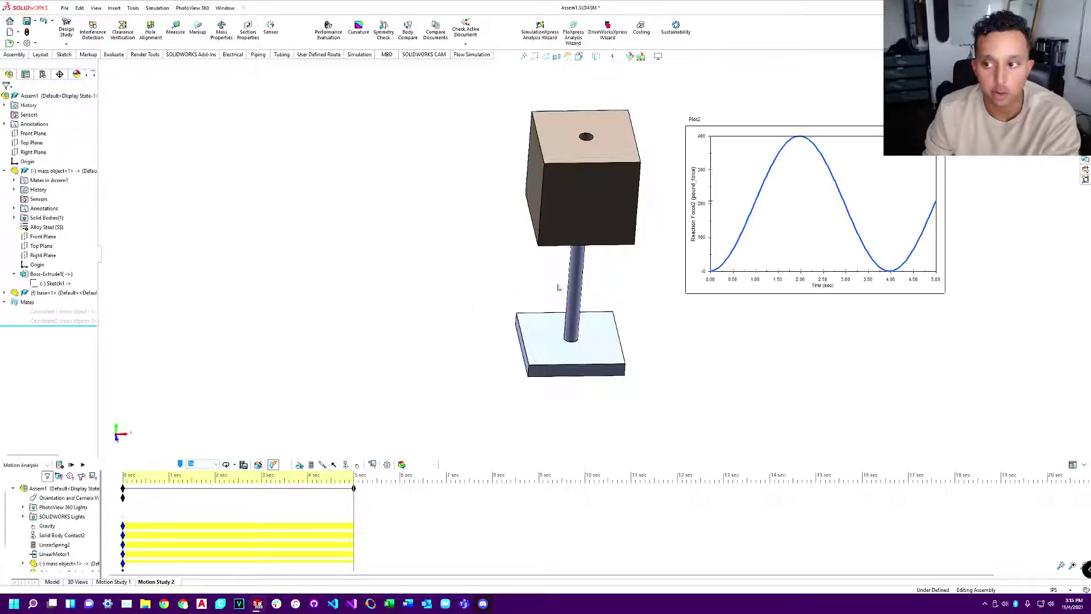
drag(771, 123, 710, 150)
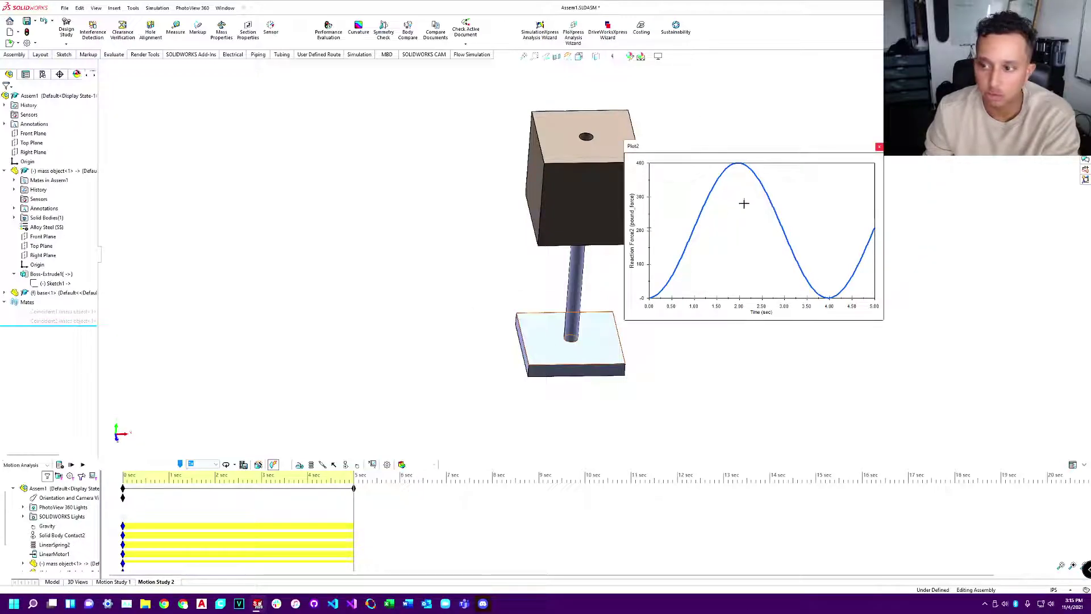
drag(334, 152, 202, 91)
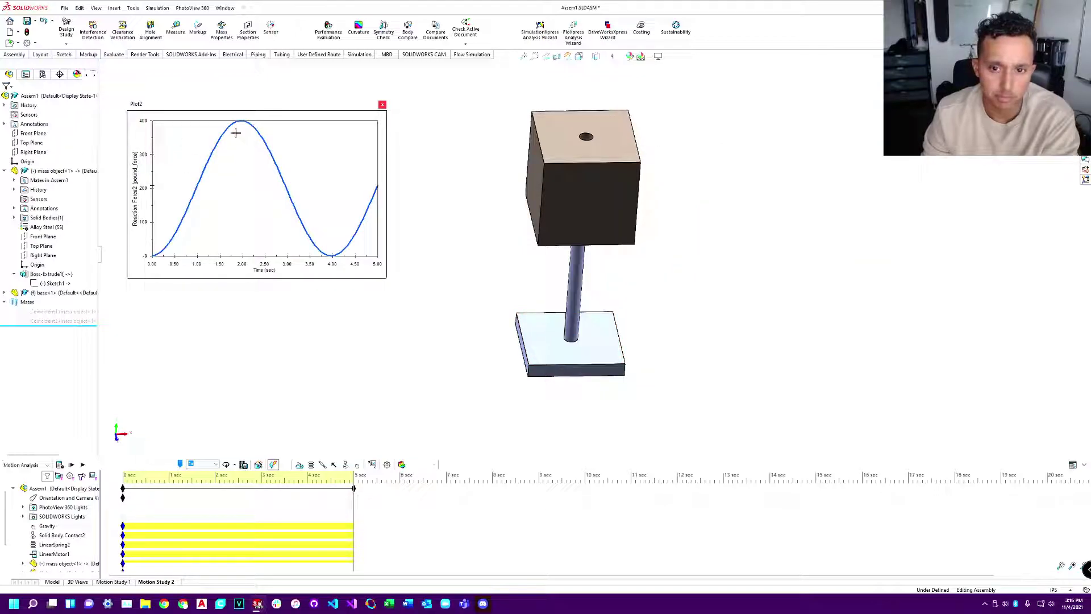
Step: Suppress LinearMotor1 in the MotionManager tree
scroll(52, 540, down, 1)
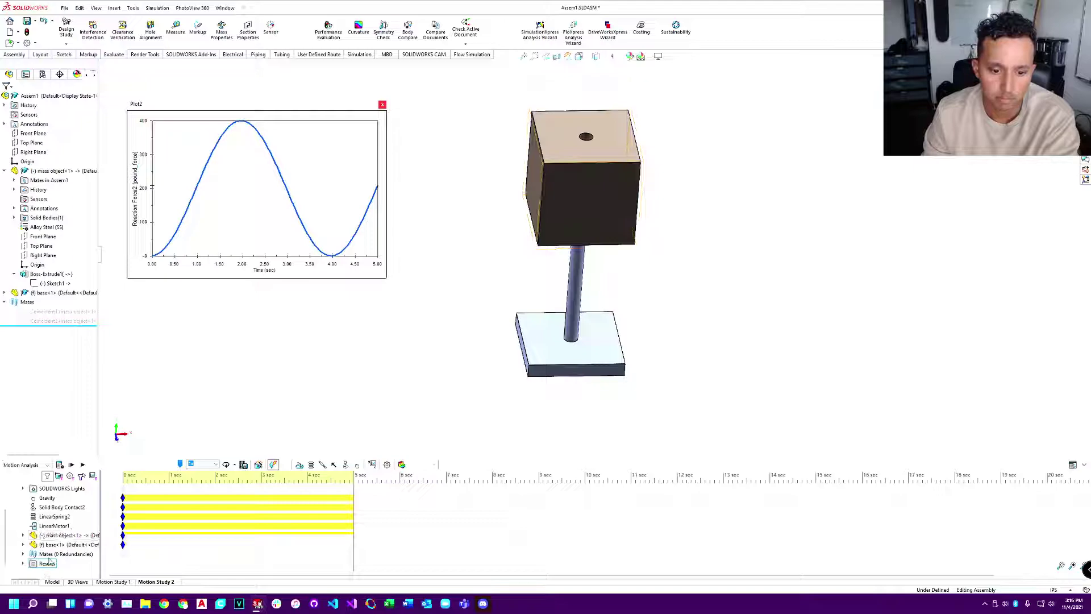
right_click(48, 528)
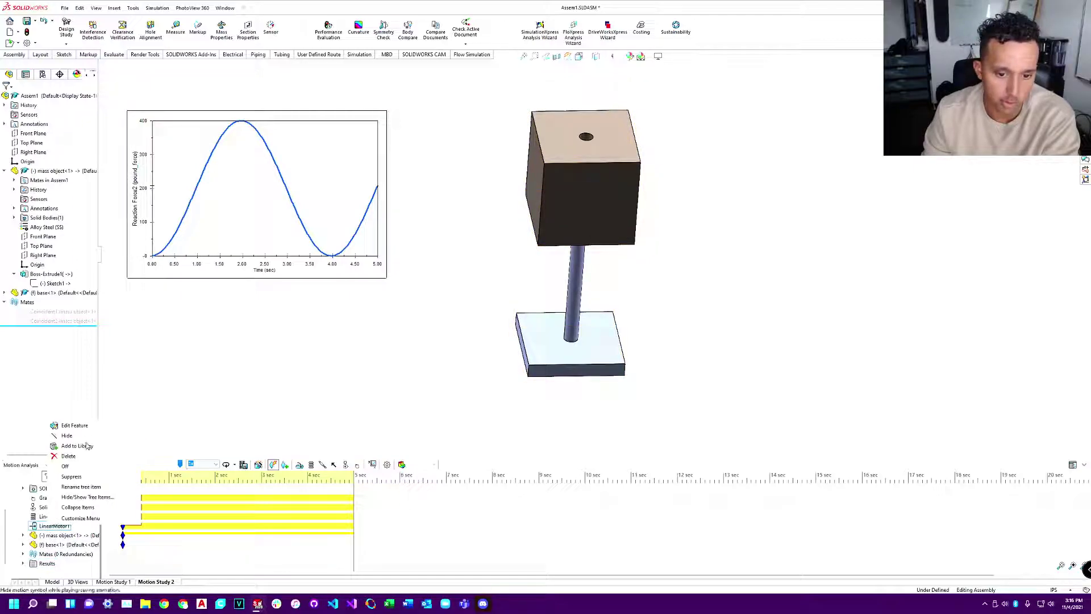
click(85, 479)
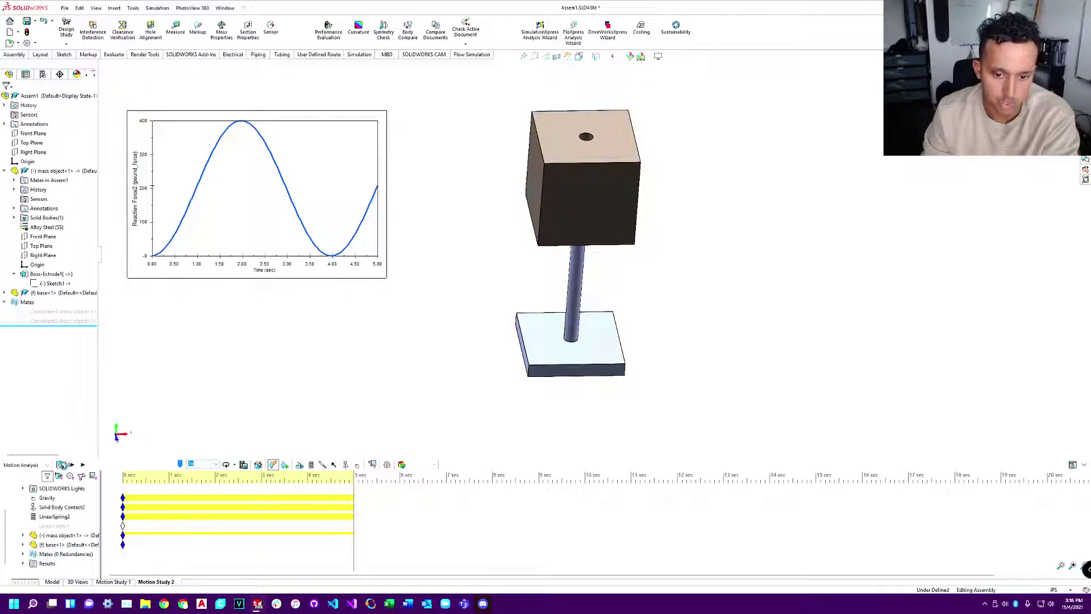